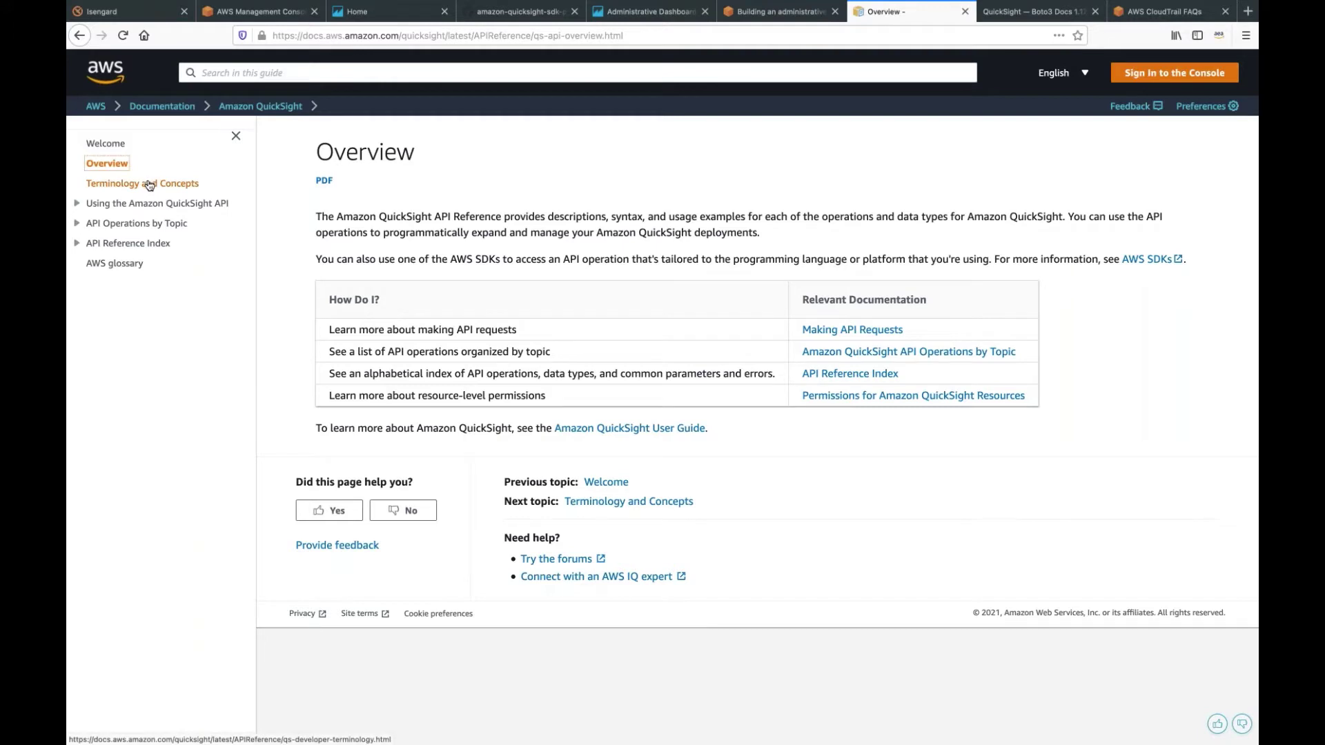
Open the Making API Requests topic of the QuickSight API guide and review the prerequisites and available API operations.
left_click(139, 204)
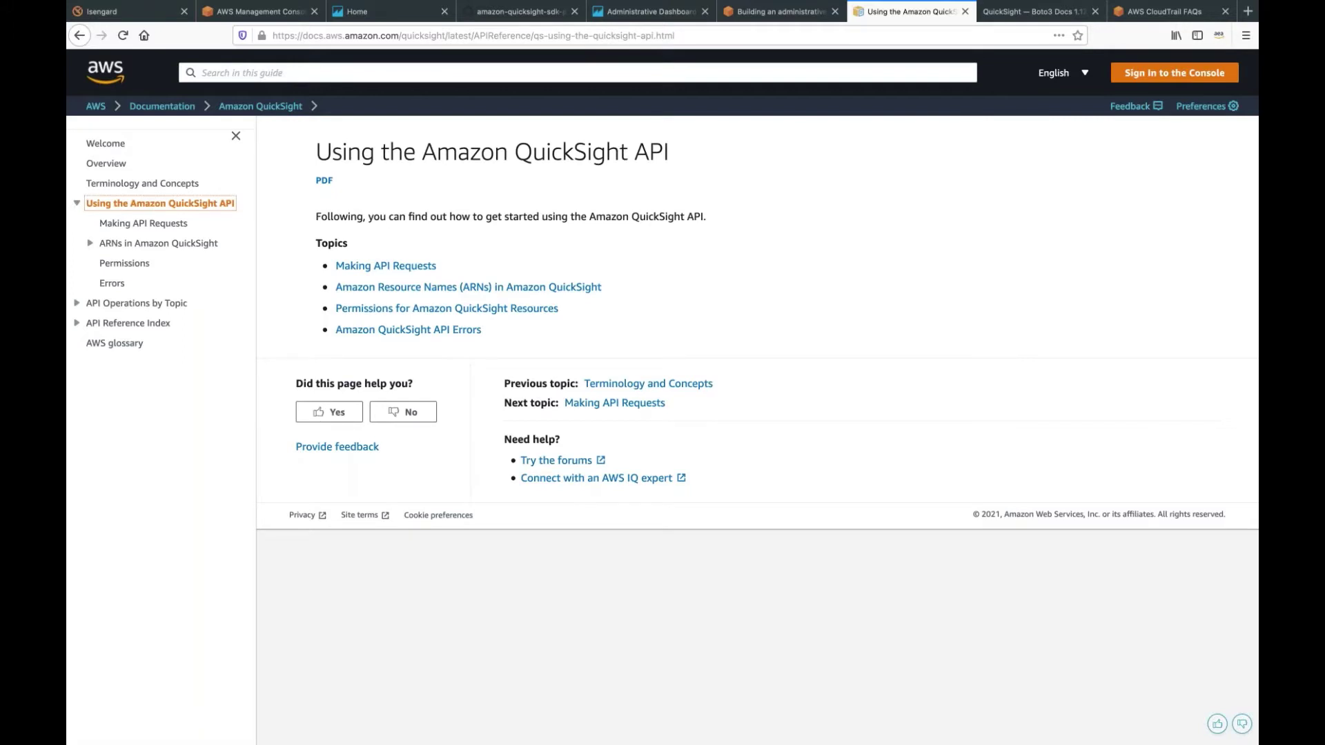
left_click(407, 266)
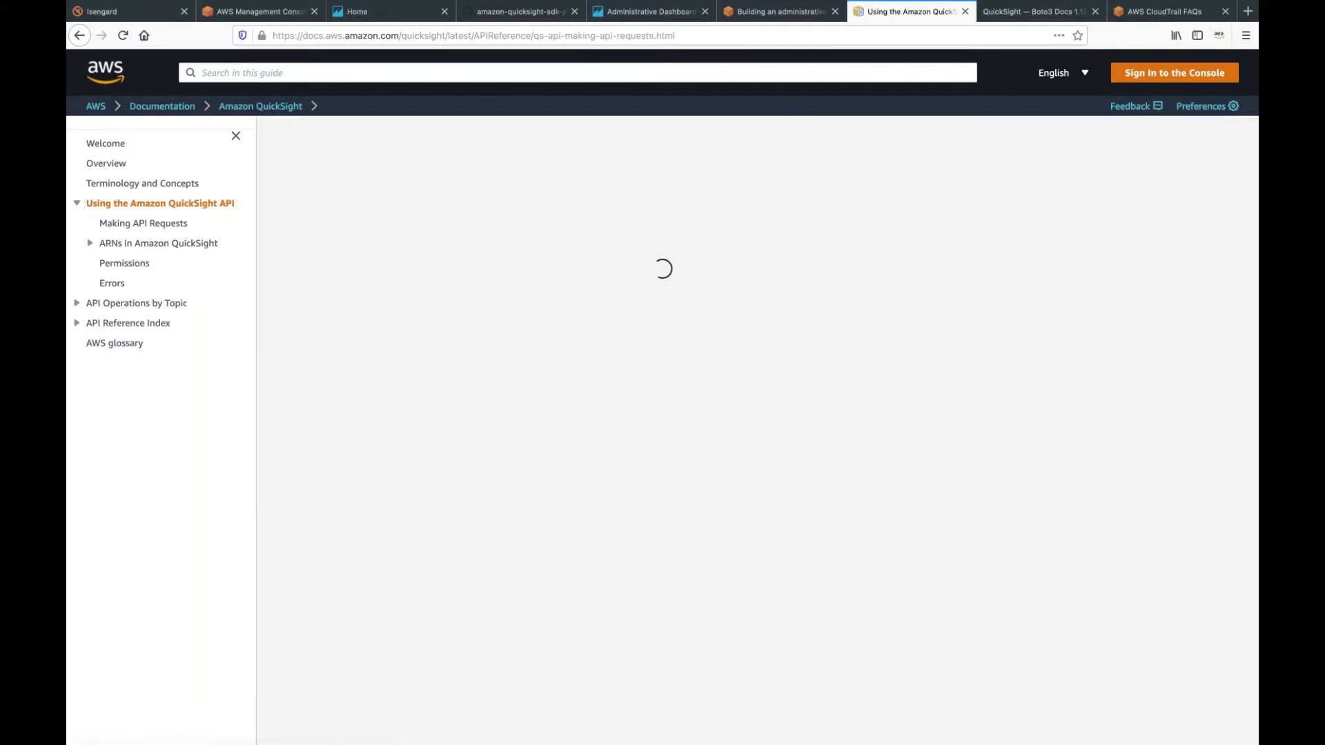
scroll(460, 524, "down", 1)
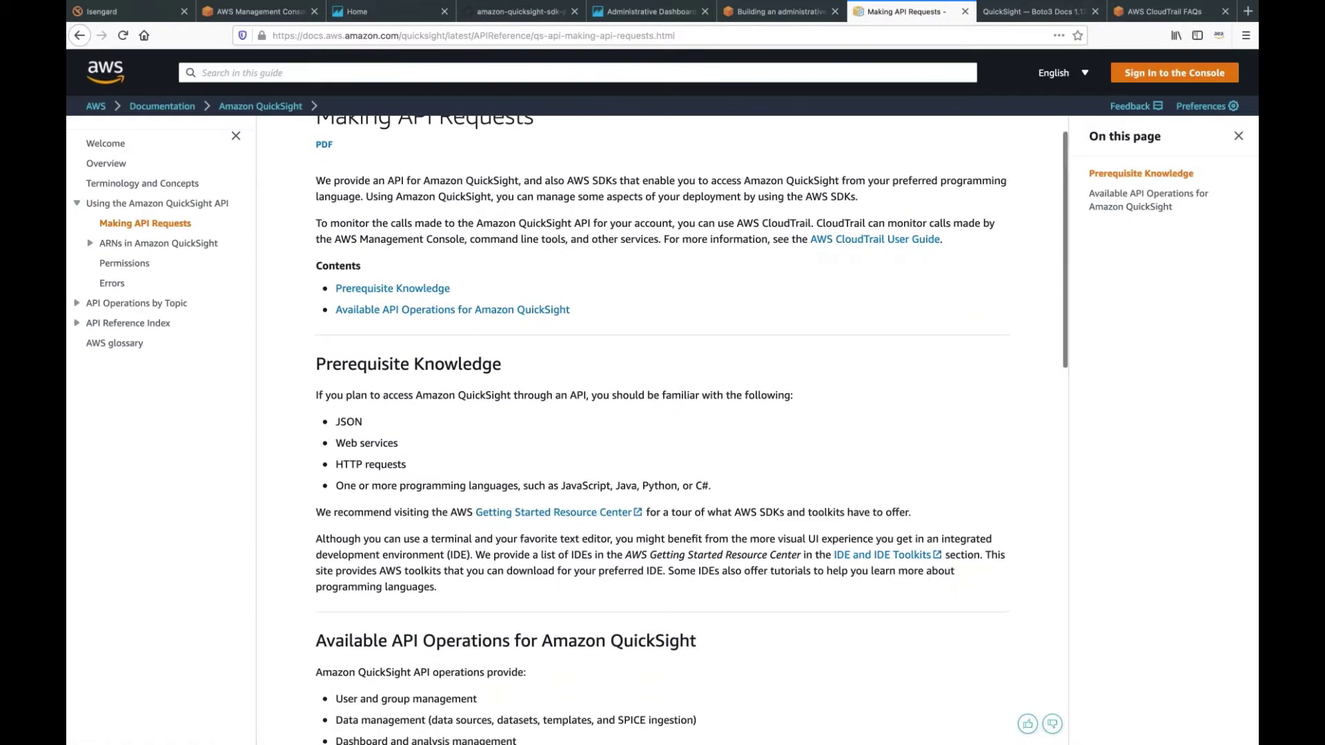
scroll(690, 428, "down", 6)
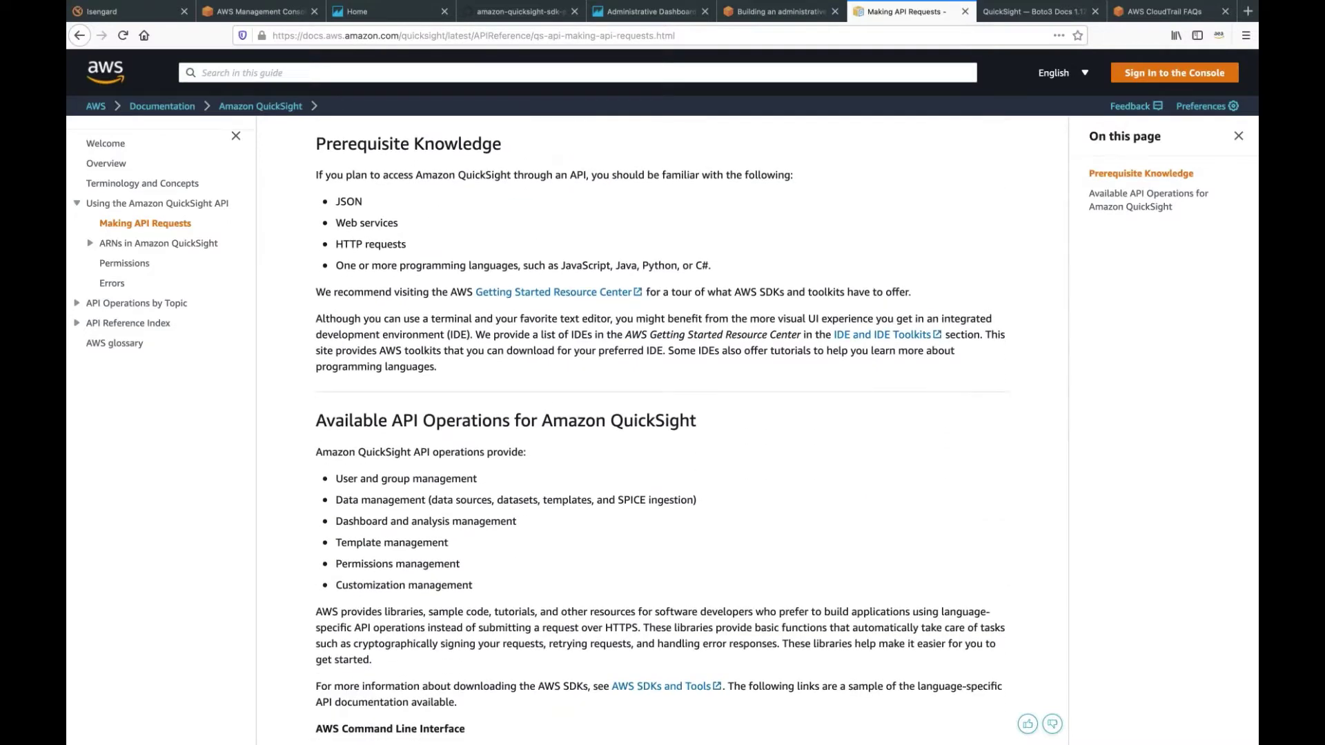
scroll(661, 434, "down", 4)
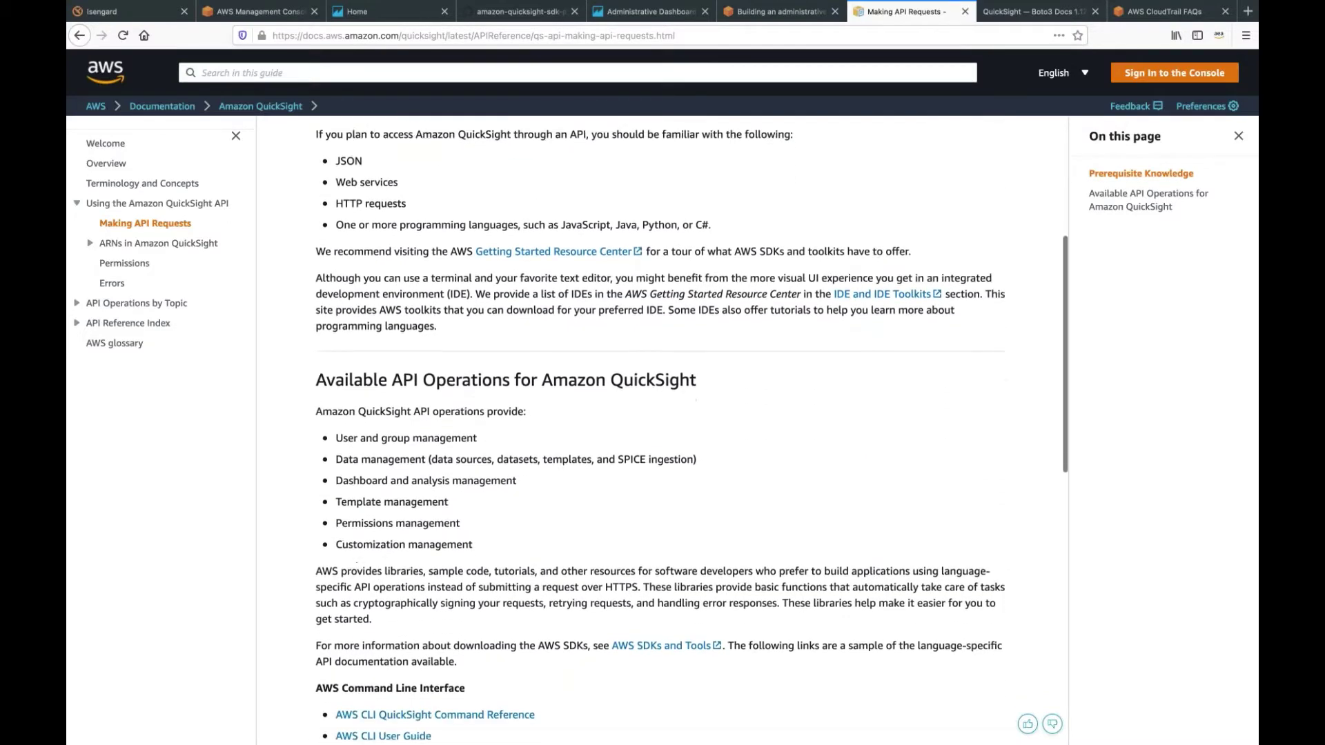
scroll(661, 434, "down", 1)
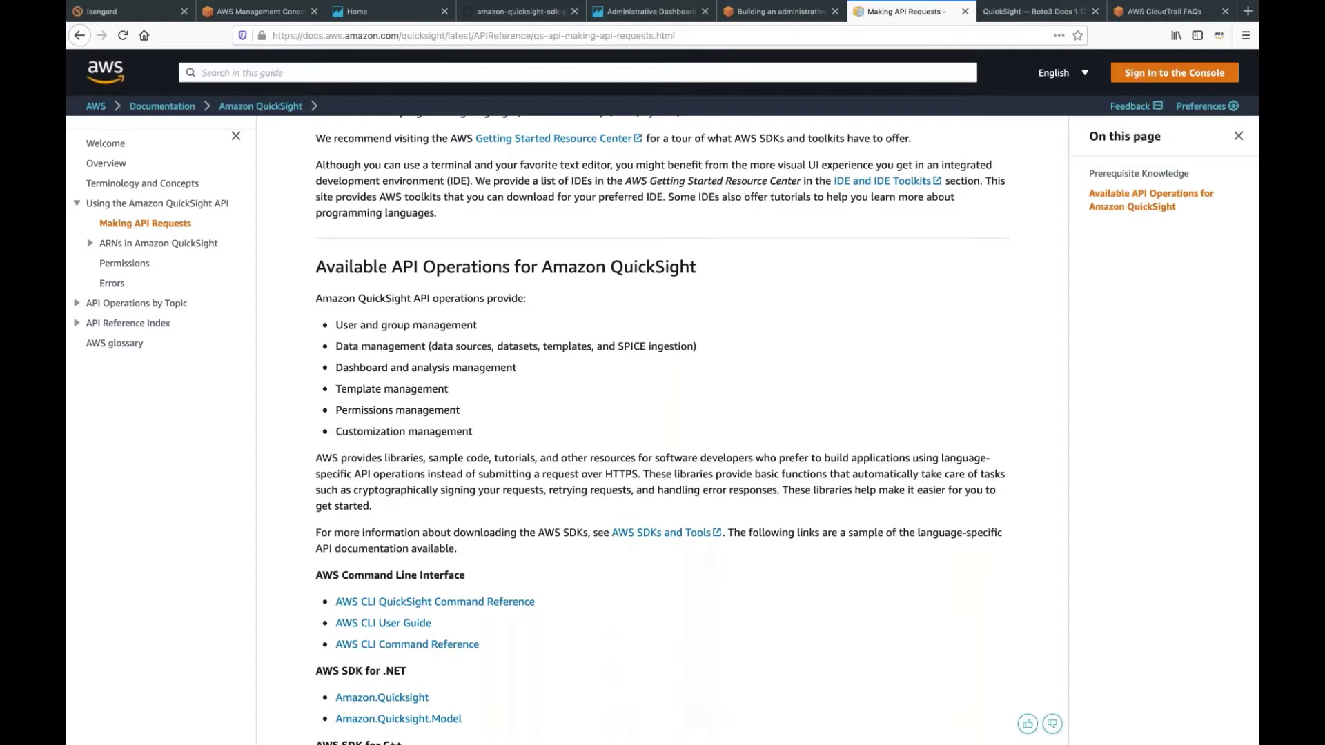
Switch to the Boto3 QuickSight documentation and look through the client's list of available methods.
left_click(1042, 12)
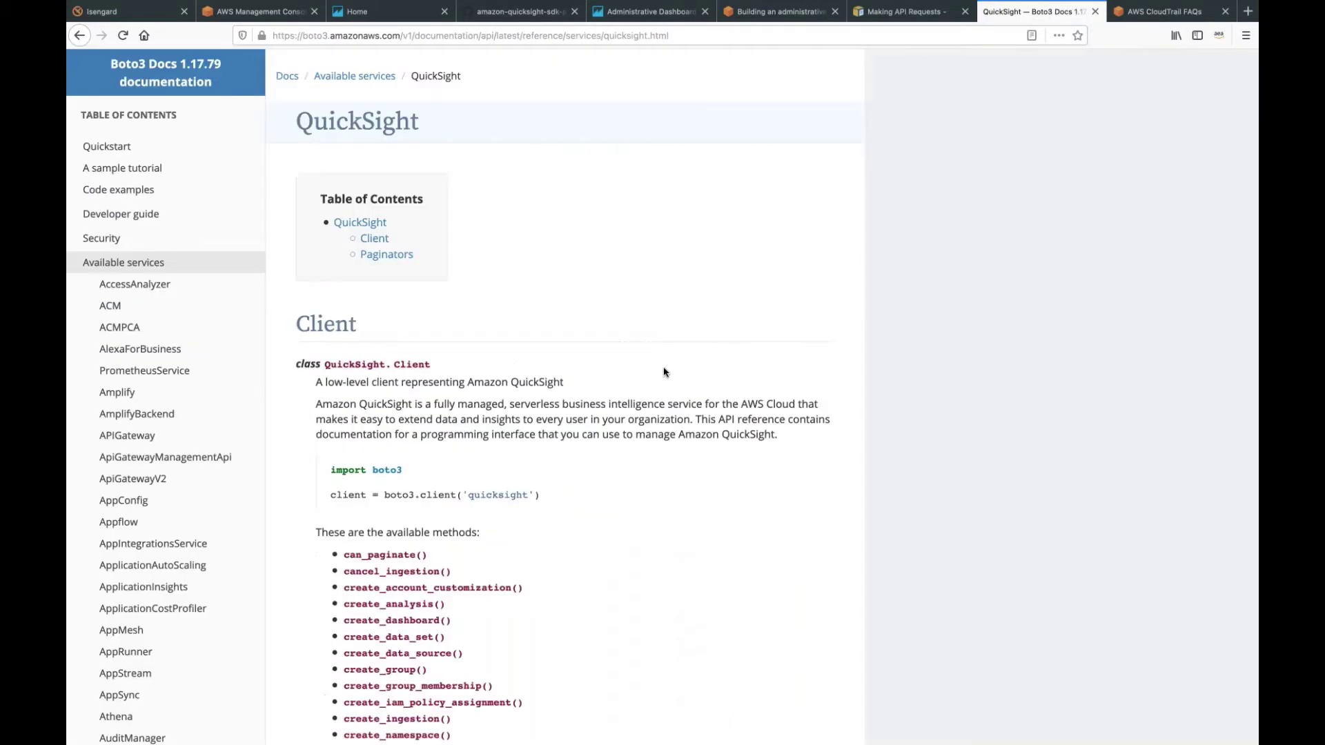
scroll(585, 535, "down", 3)
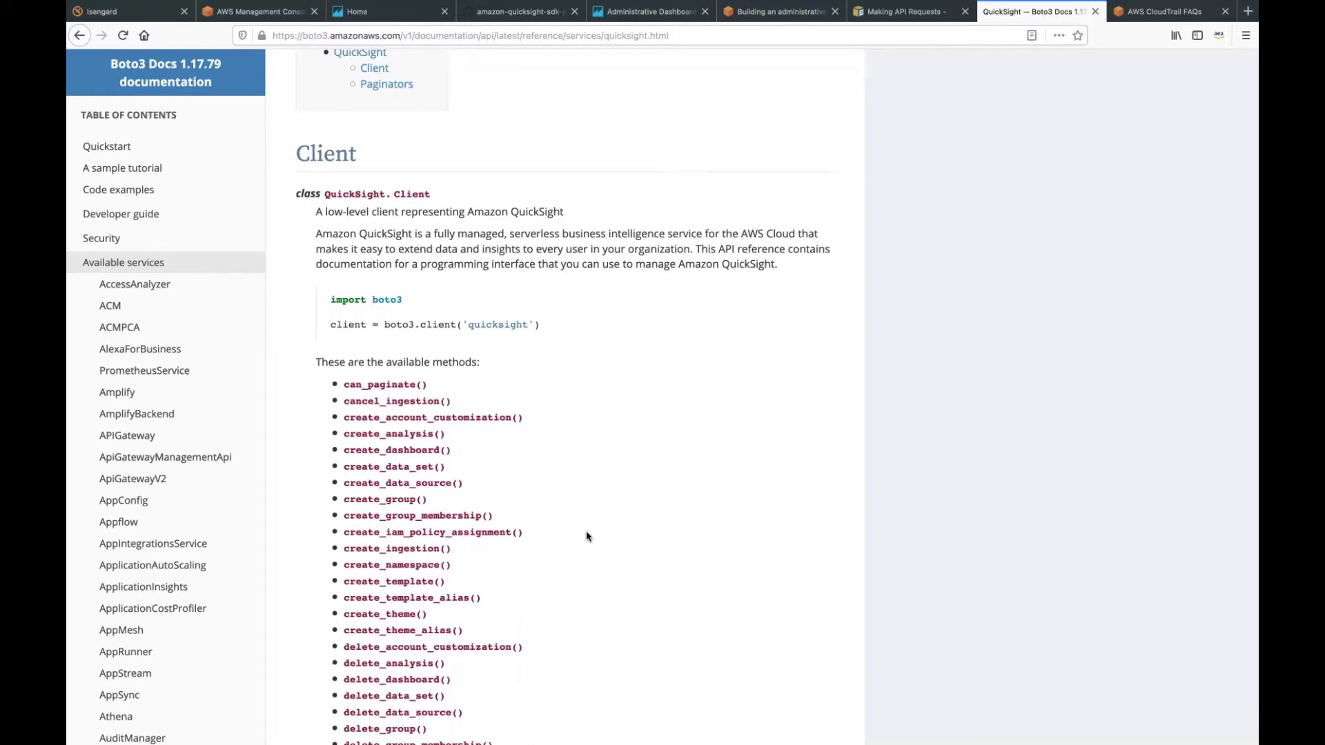
scroll(586, 536, "down", 2)
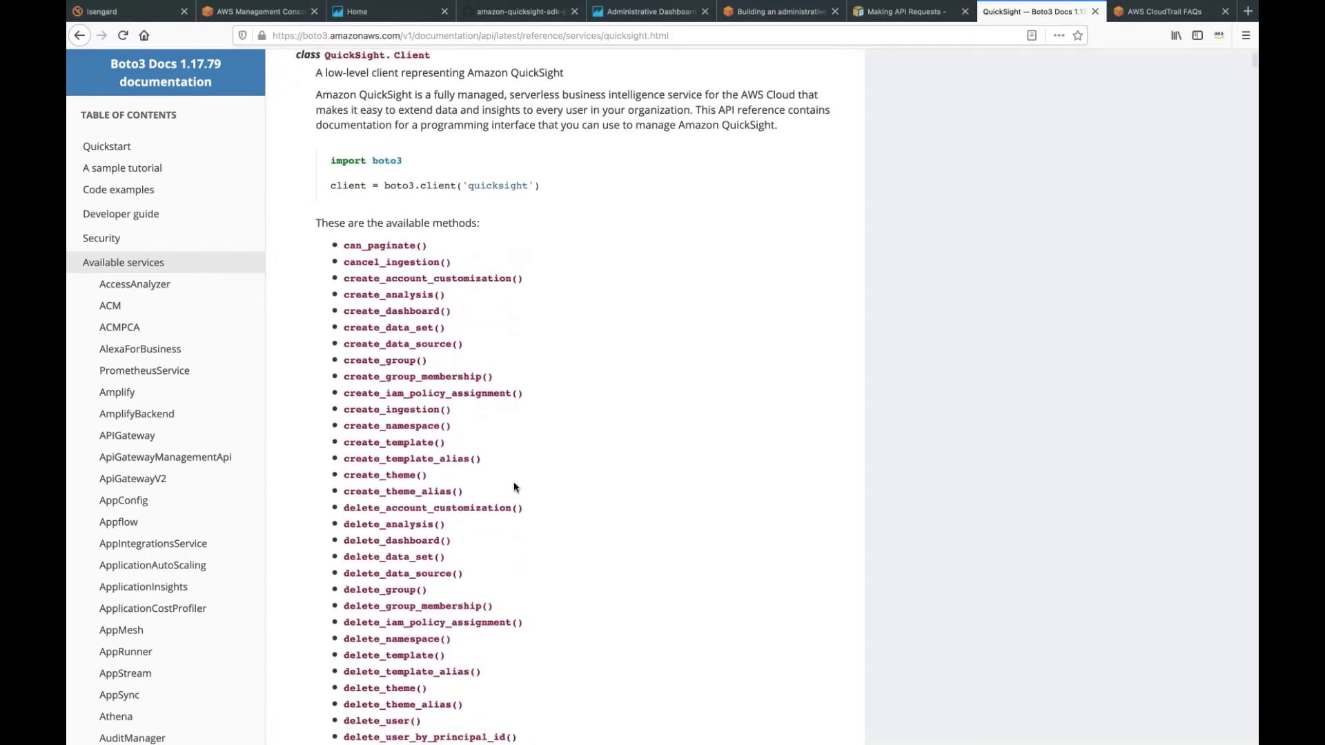
scroll(399, 430, "down", 1)
scroll(399, 430, "down", 3)
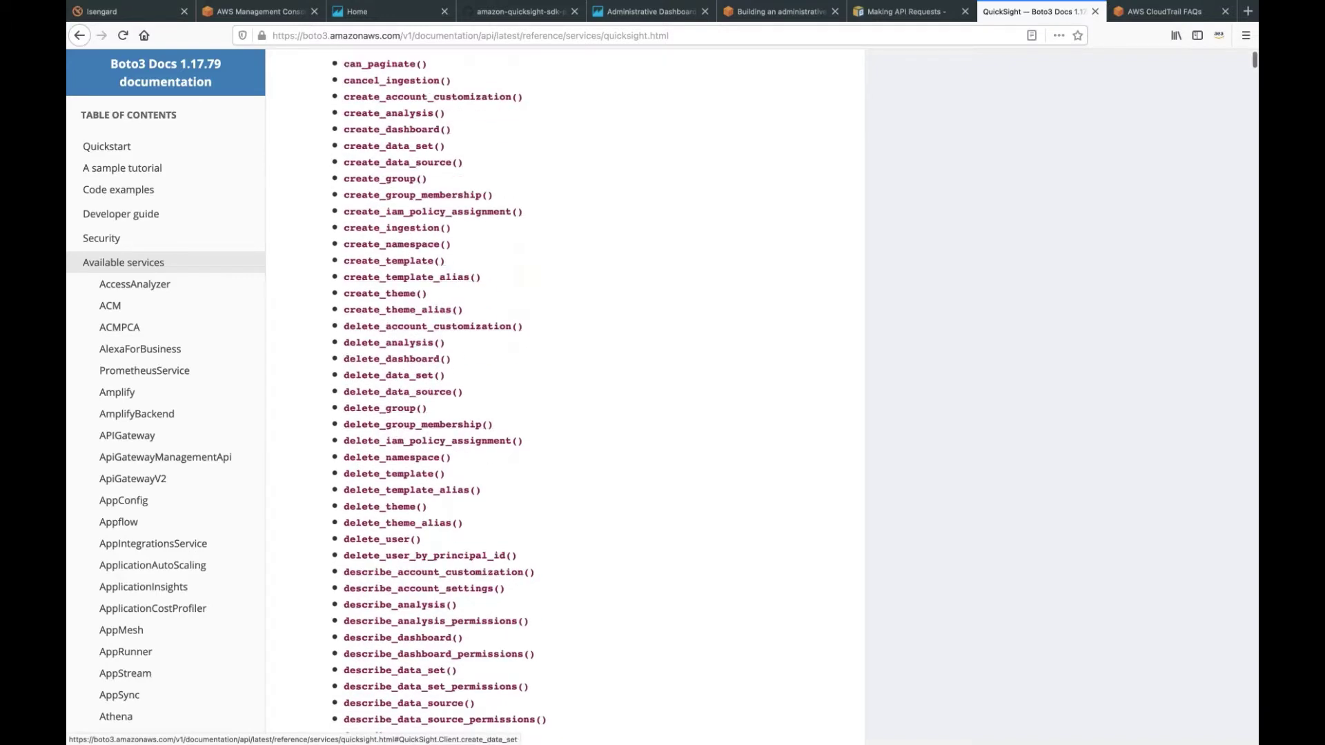
scroll(373, 371, "down", 1)
scroll(373, 371, "down", 5)
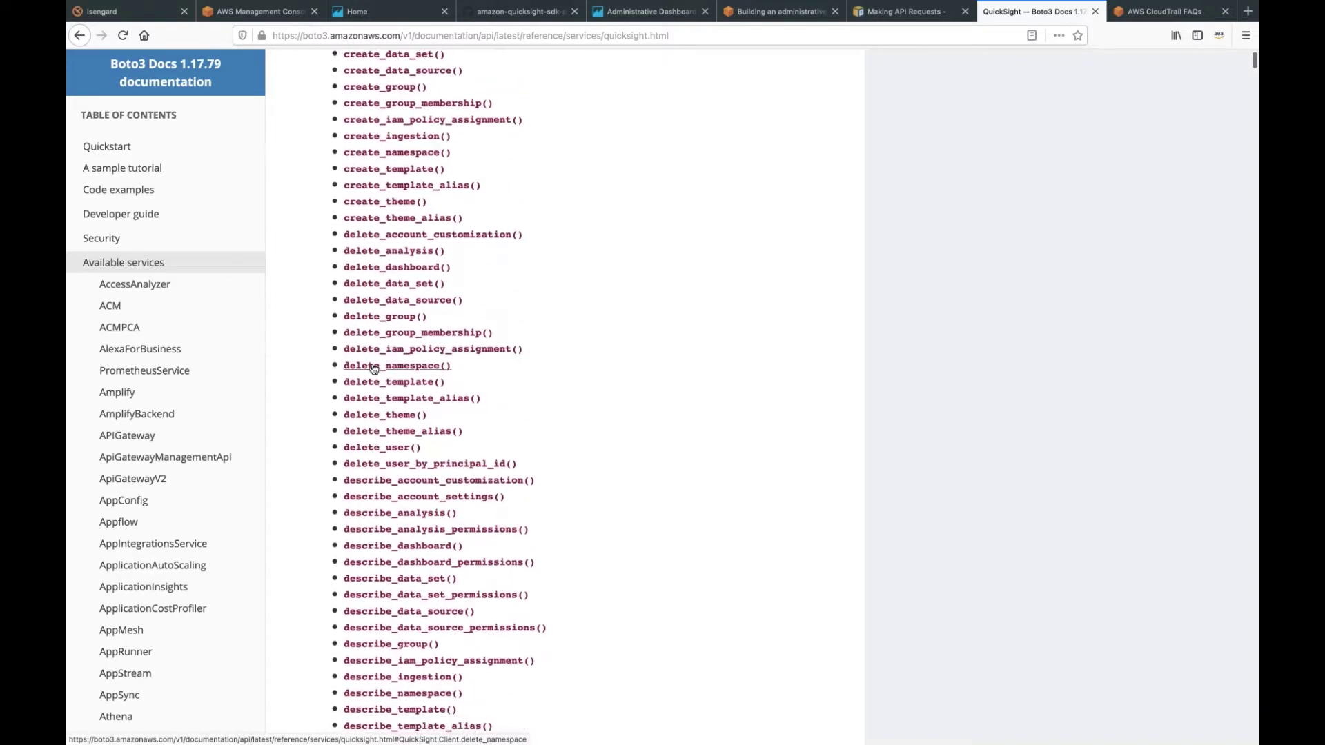
Open the describe_data_set method reference and examine its parameters and response syntax through the physical table map.
left_click(385, 356)
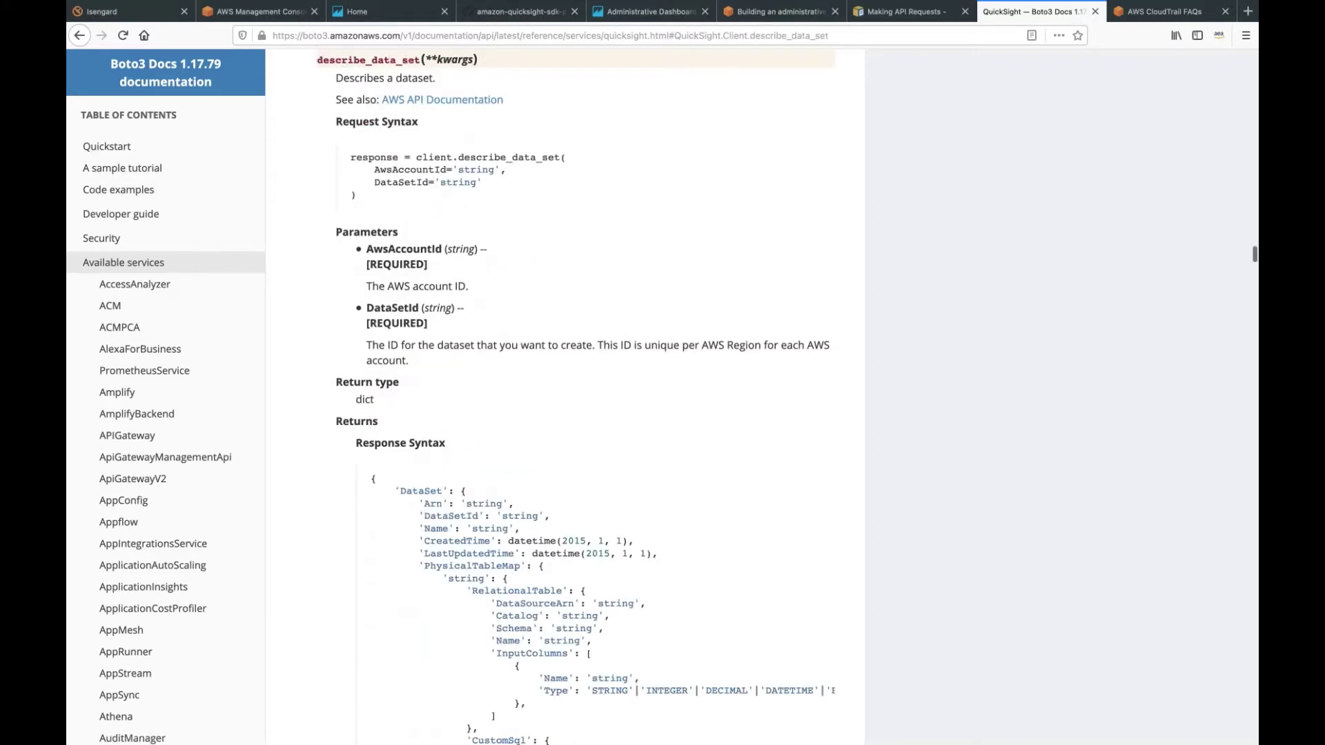
scroll(390, 446, "down", 1)
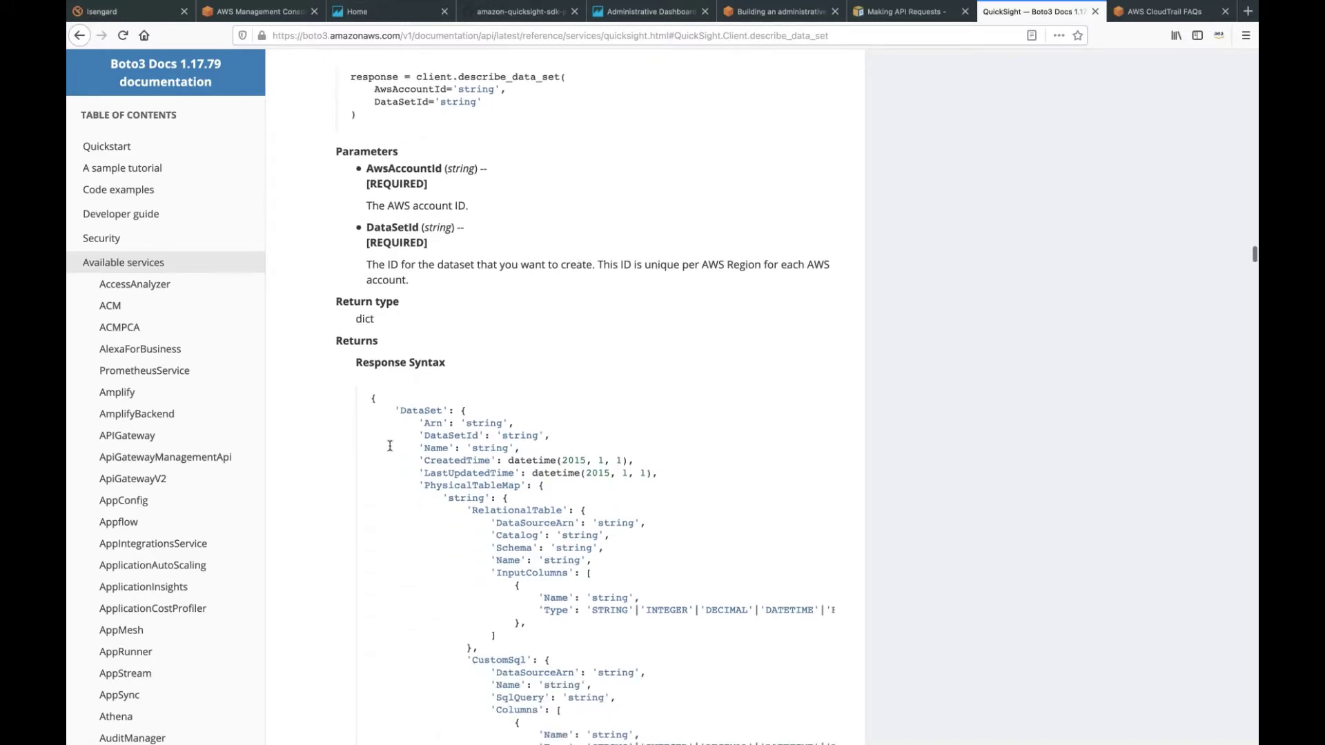
scroll(390, 446, "down", 1)
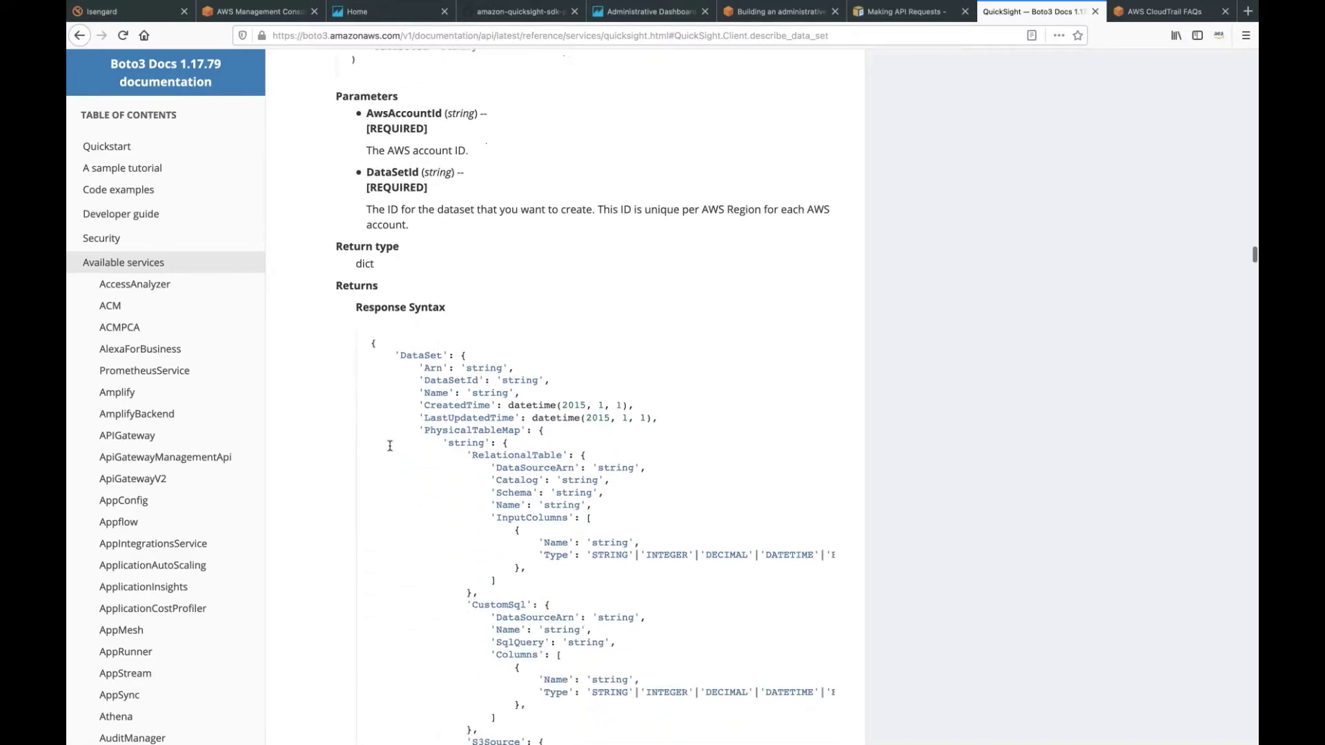
scroll(390, 446, "down", 1)
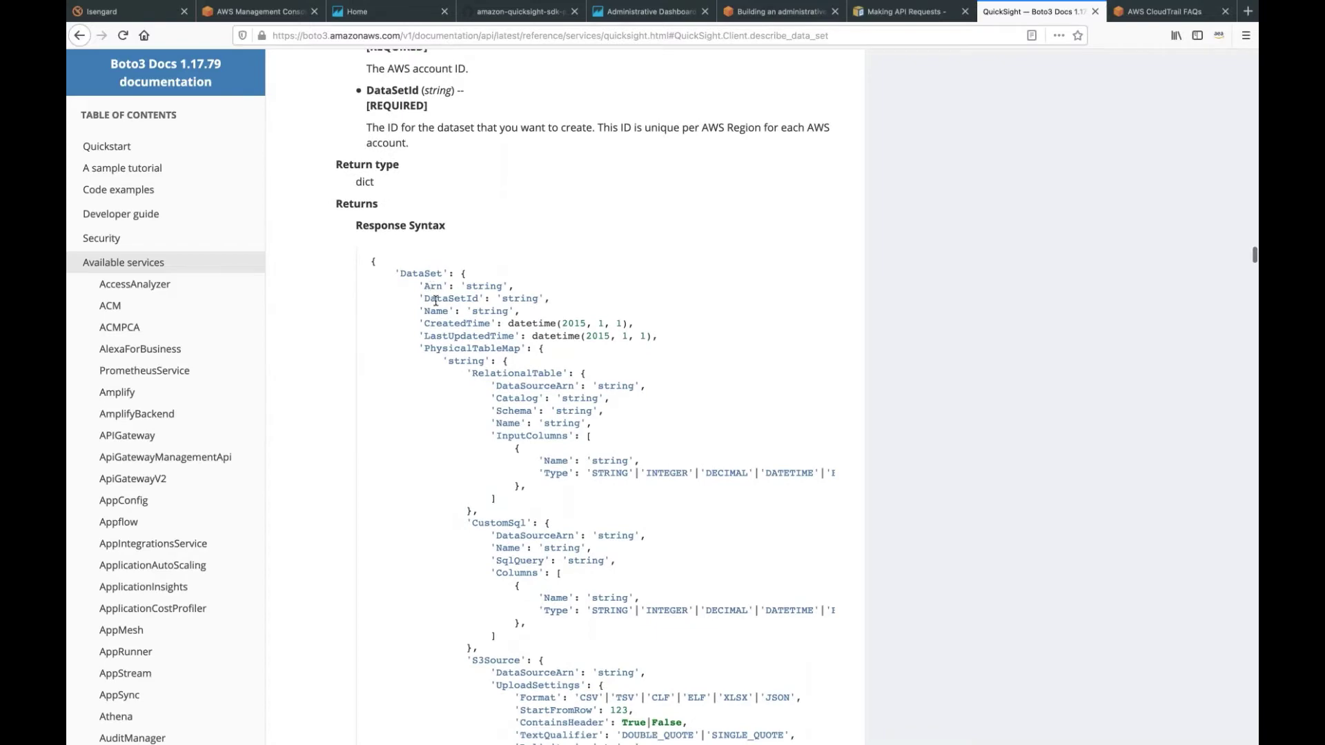
scroll(435, 426, "down", 1)
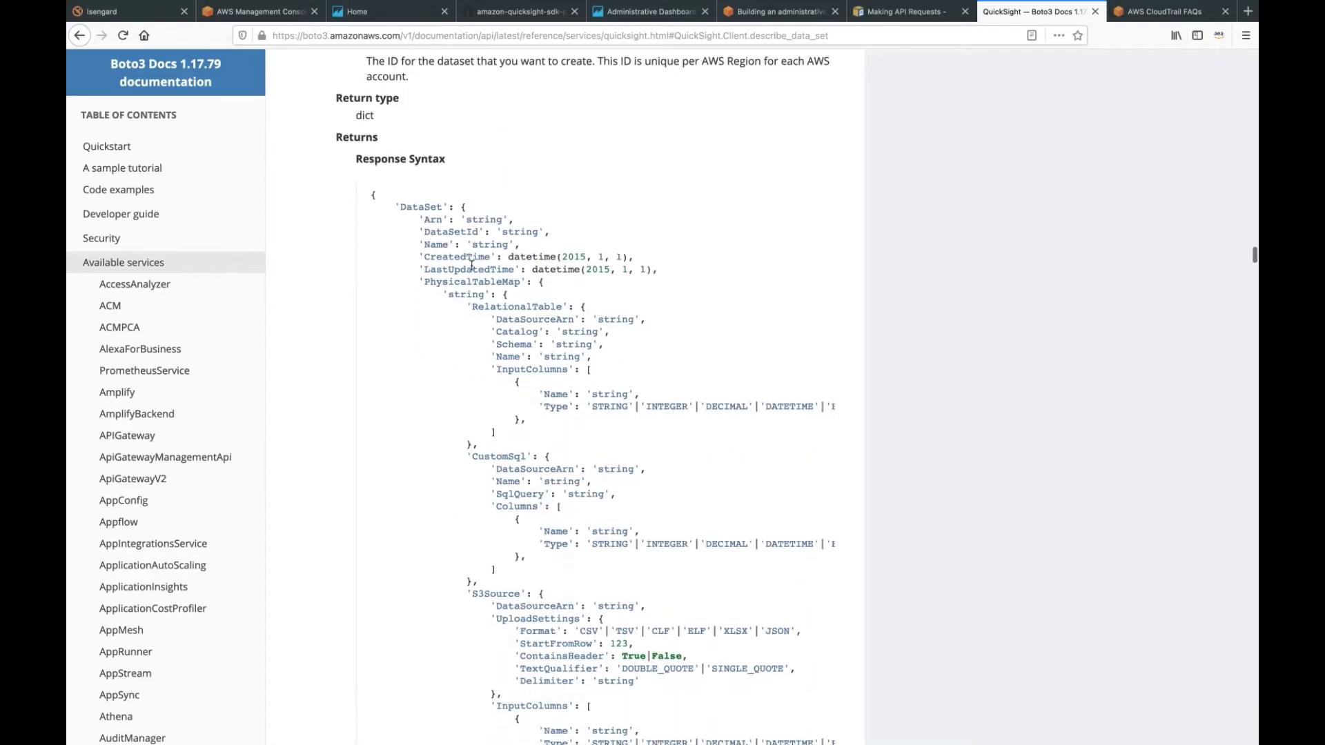
scroll(442, 418, "down", 3)
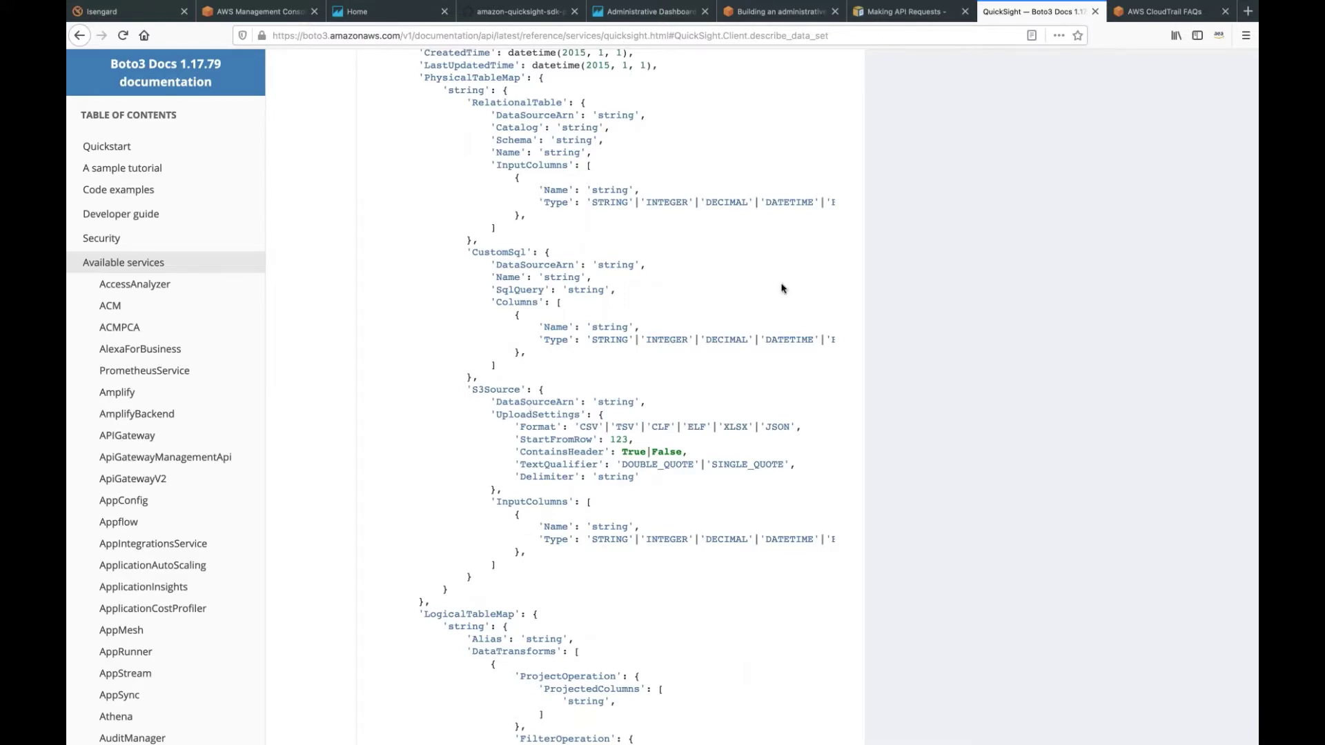
Glance at the AWS CloudTrail FAQs and review the workflow and prerequisites in the QuickSight administrative console blog post.
left_click(1161, 15)
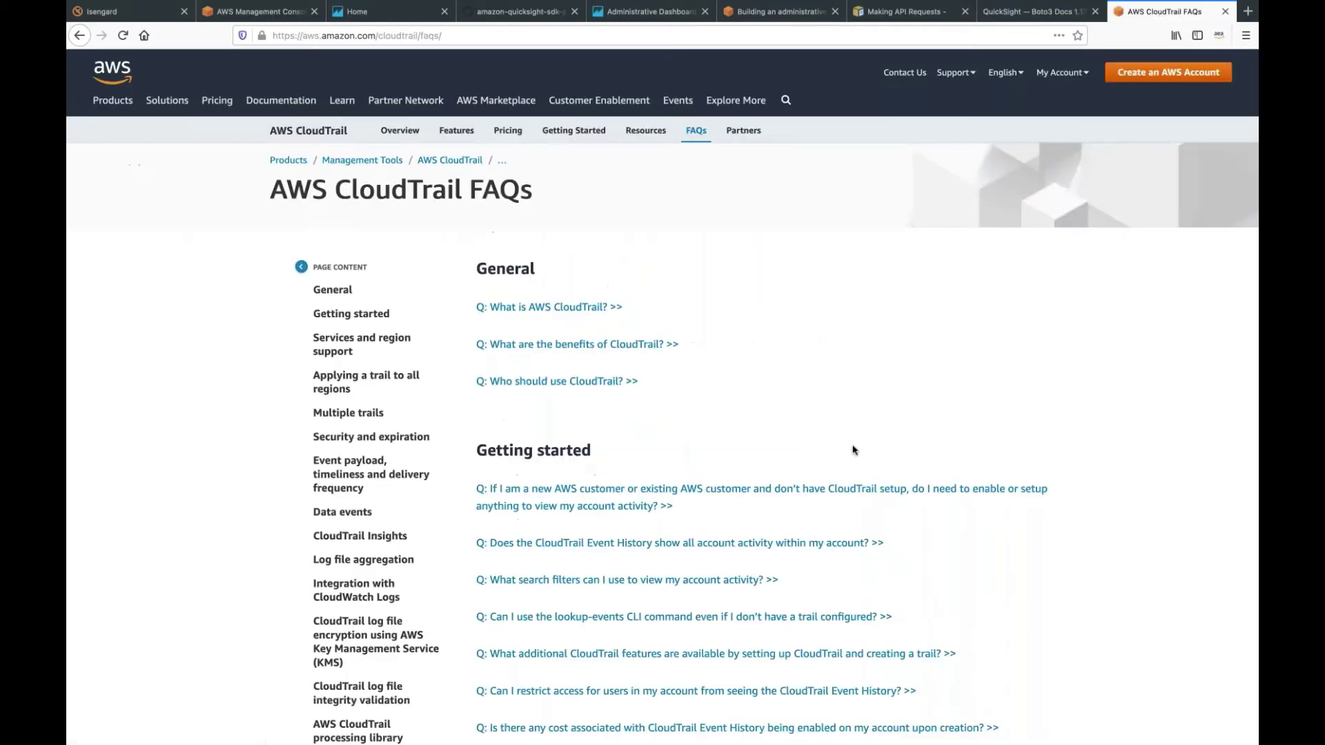
left_click(766, 15)
scroll(487, 523, "down", 10)
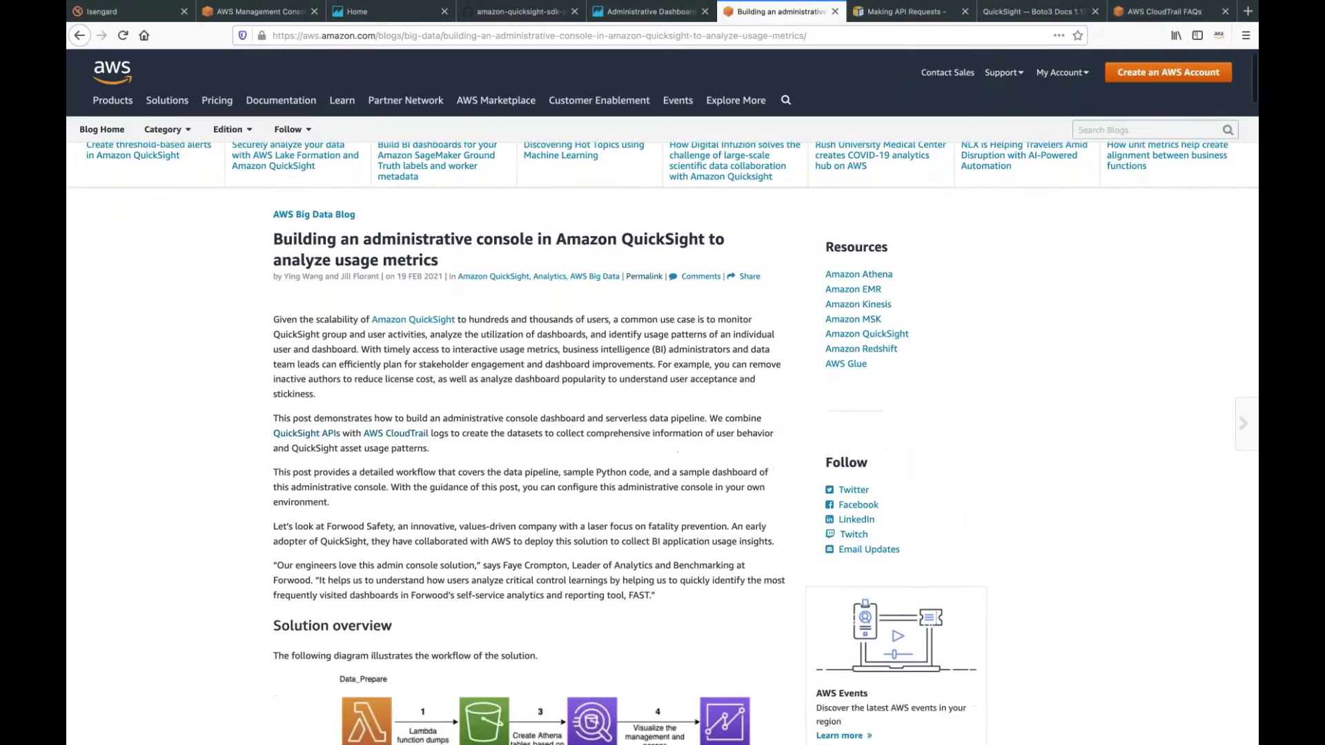
scroll(487, 523, "down", 8)
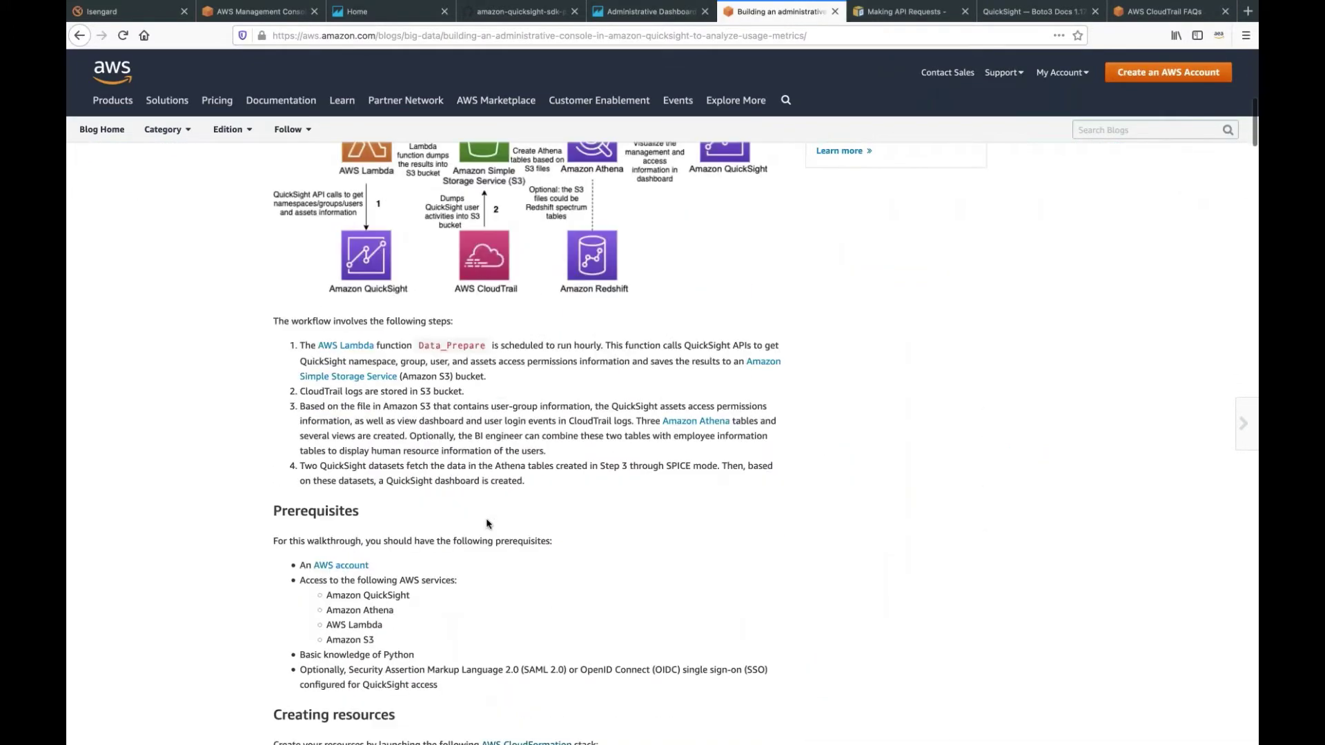
Check the Administrative Dashboard demo briefly, and return to the blog post to find its Interactive Dashboard Demo link.
left_click(641, 14)
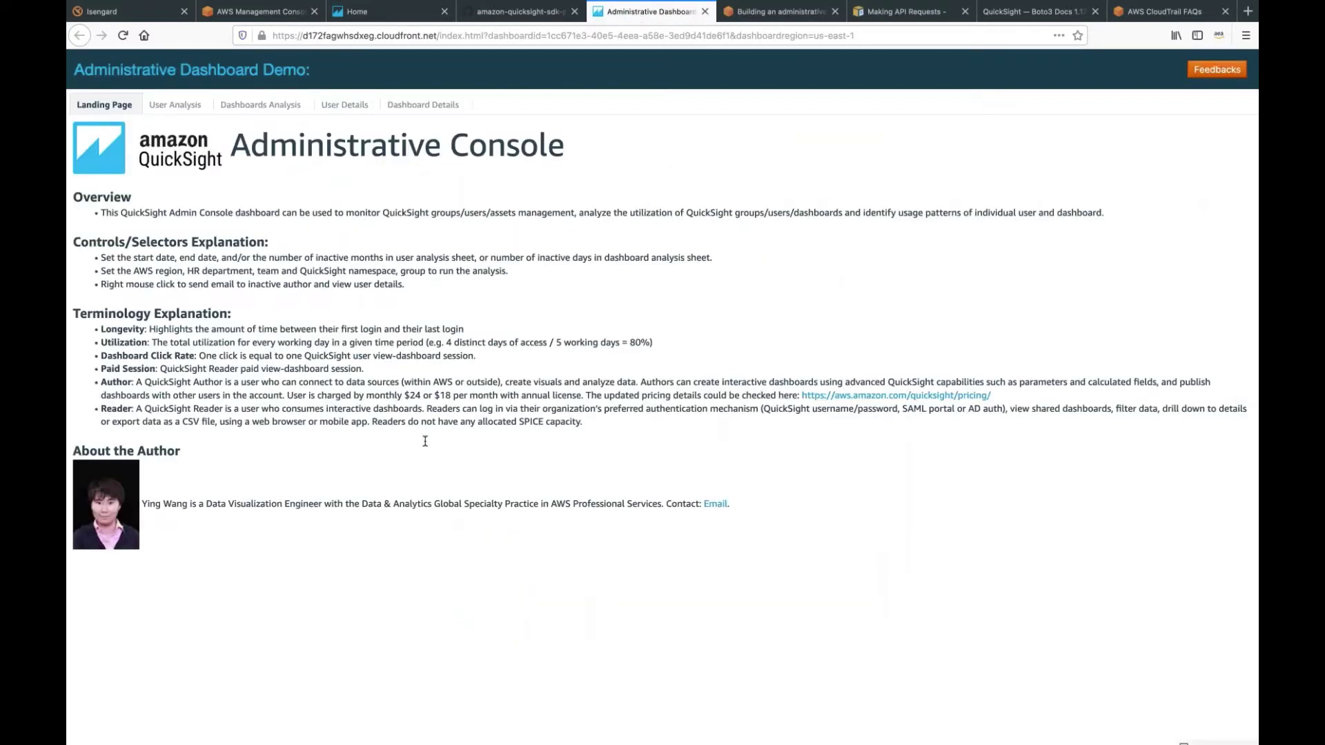
left_click(781, 14)
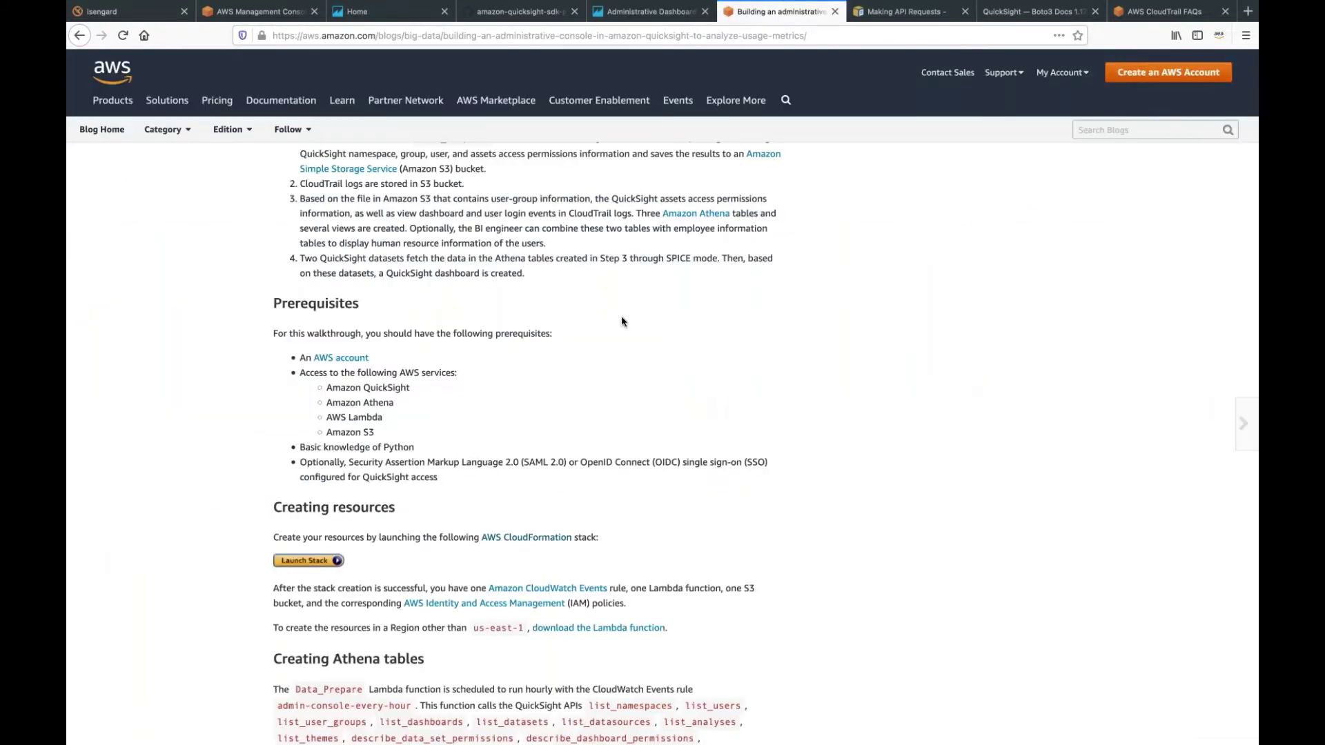
scroll(622, 322, "down", 20)
scroll(621, 322, "down", 20)
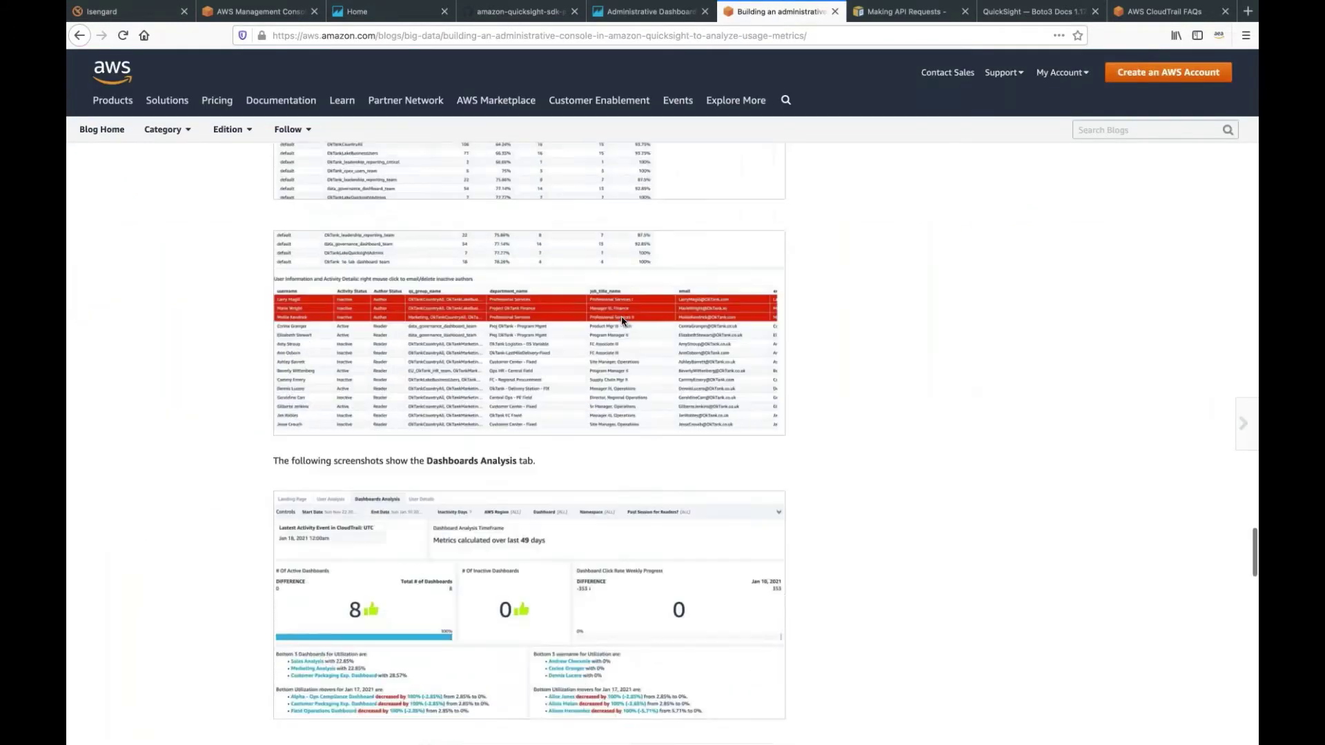
scroll(622, 322, "up", 15)
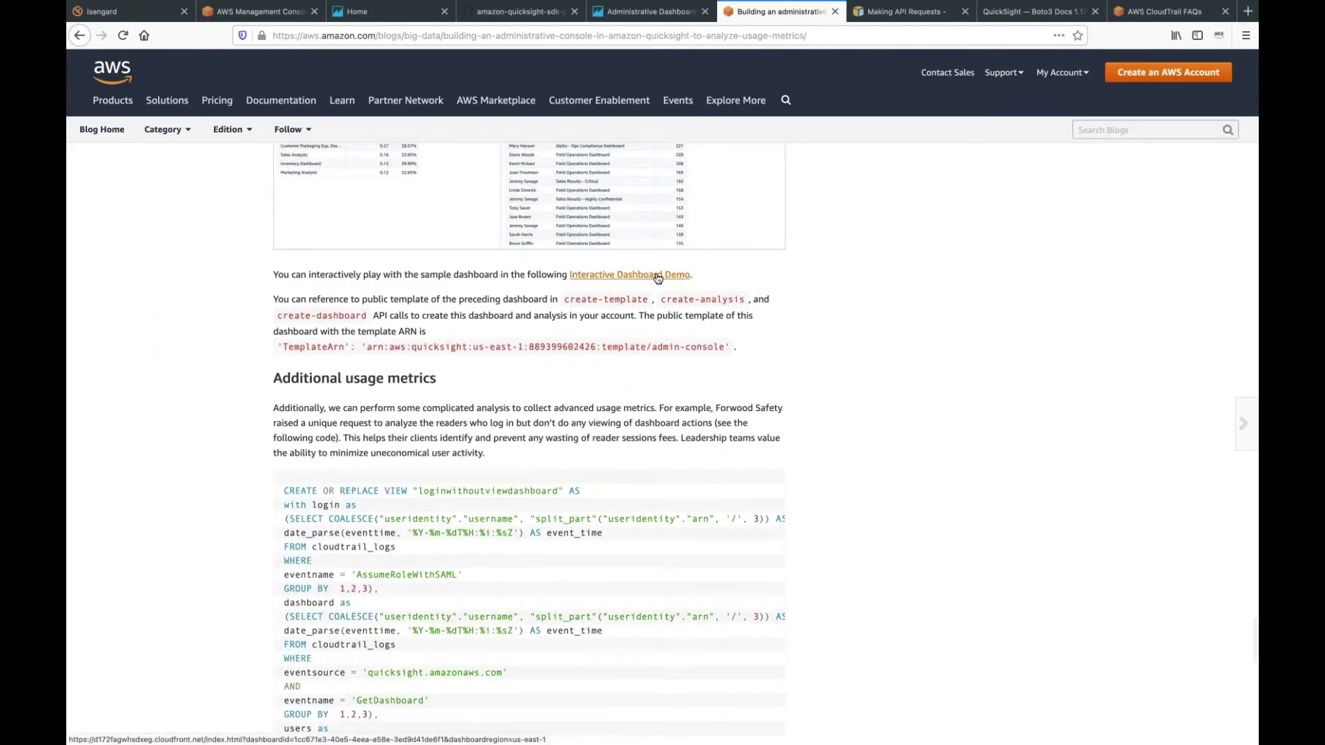
Return to the Administrative Dashboard demo and highlight the Selectors heading and inactive months wording in the controls explanation.
left_click(655, 19)
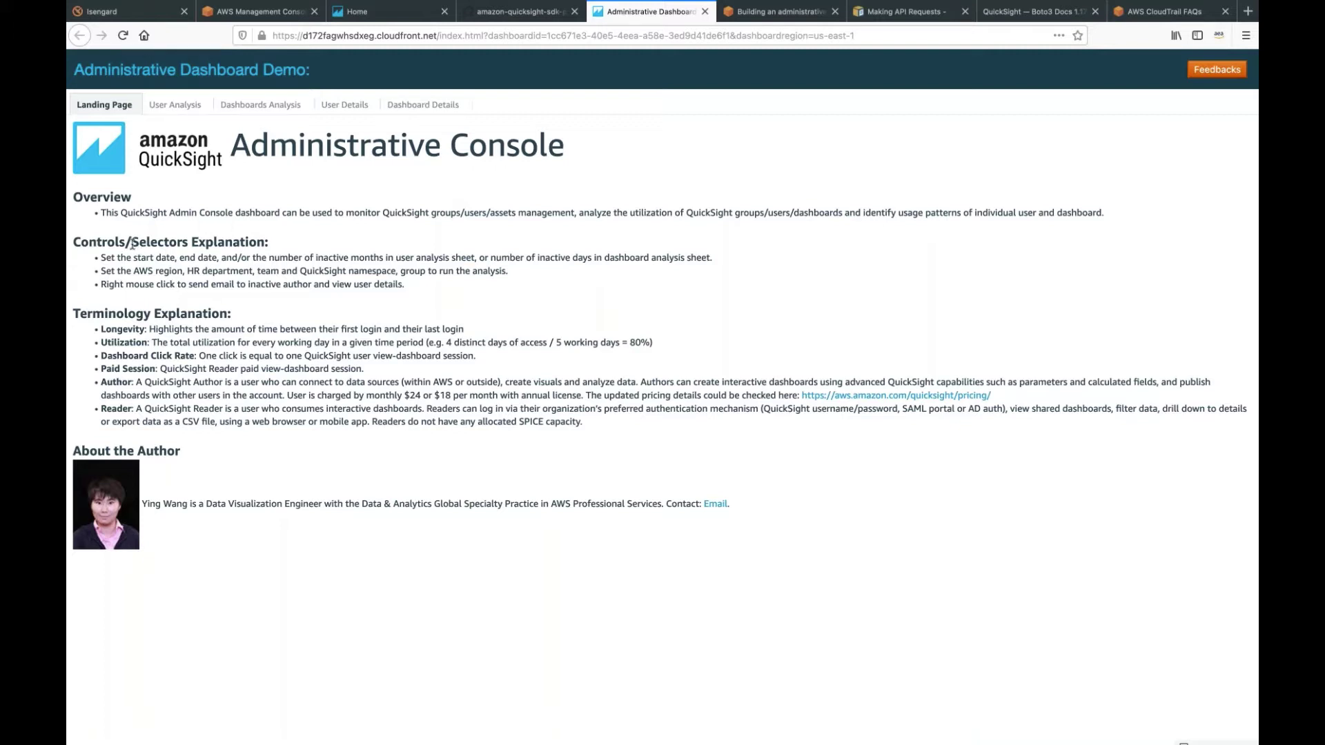
left_click_drag(132, 243, 185, 242)
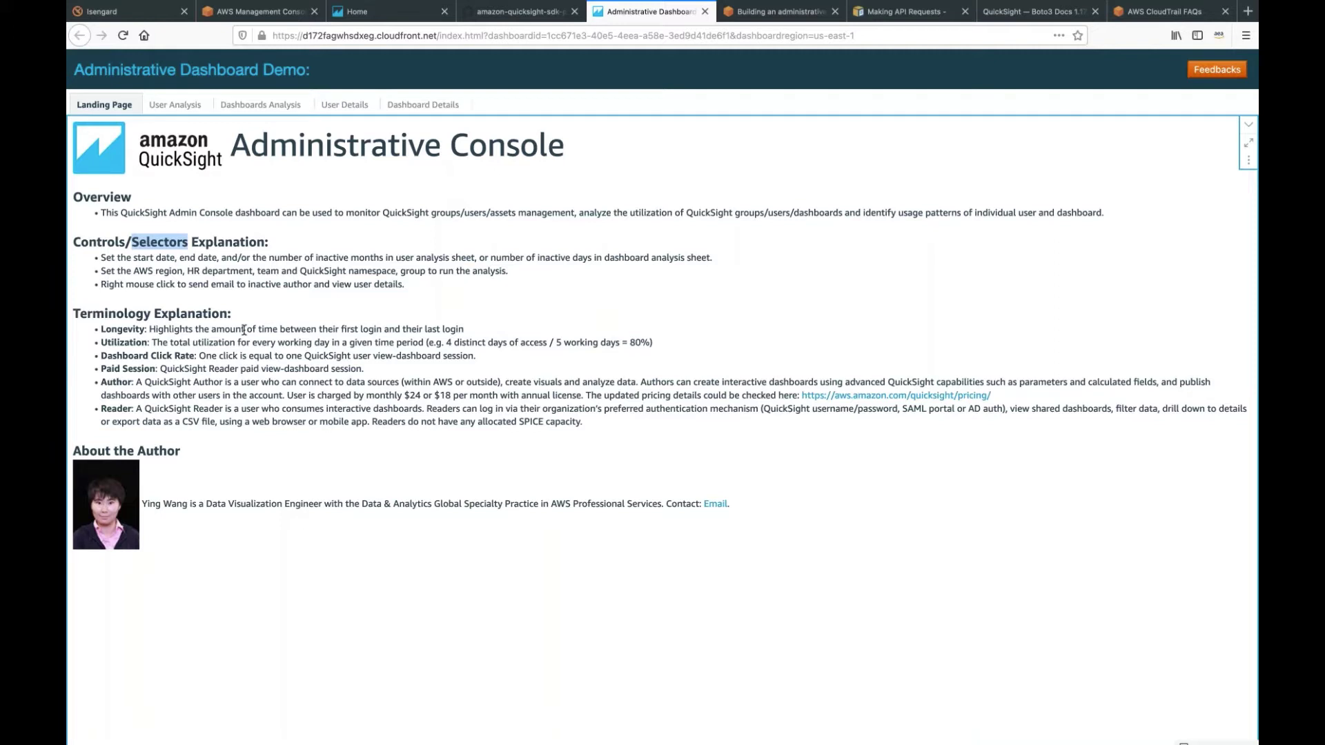
left_click(134, 264)
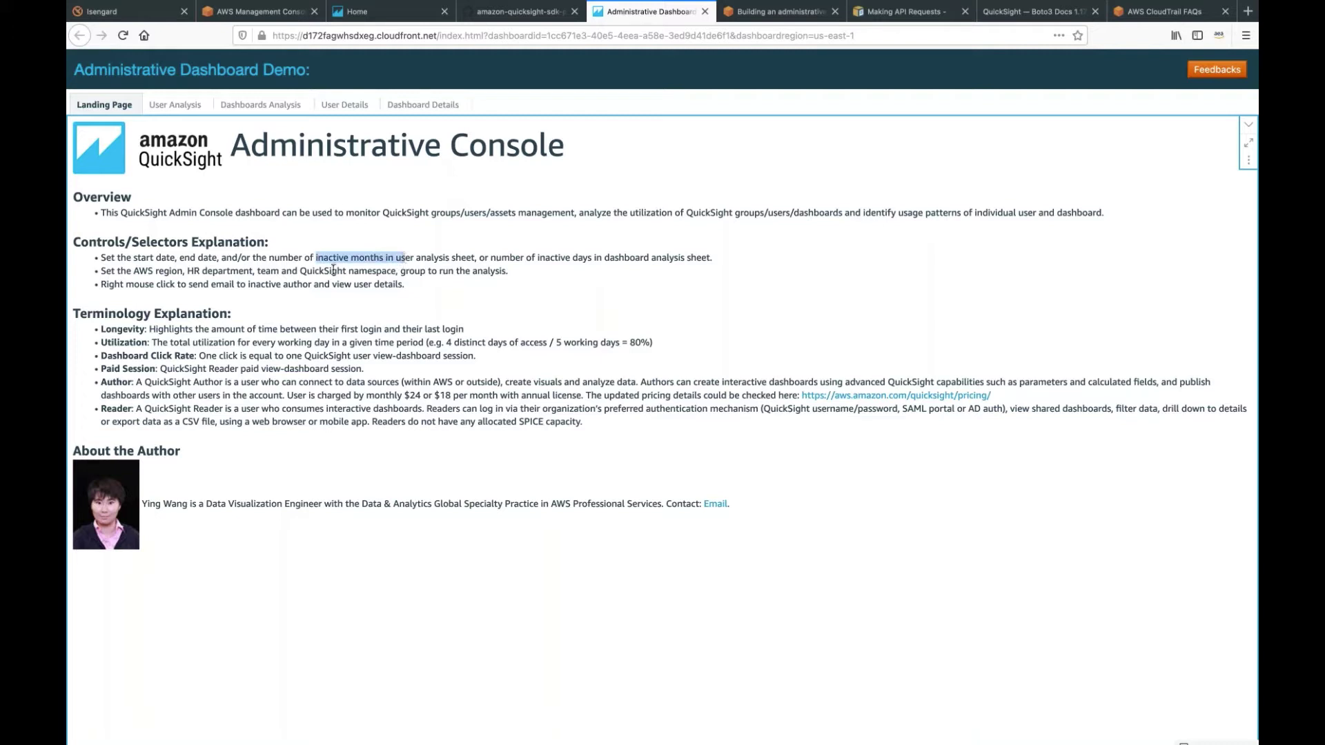
left_click(352, 259)
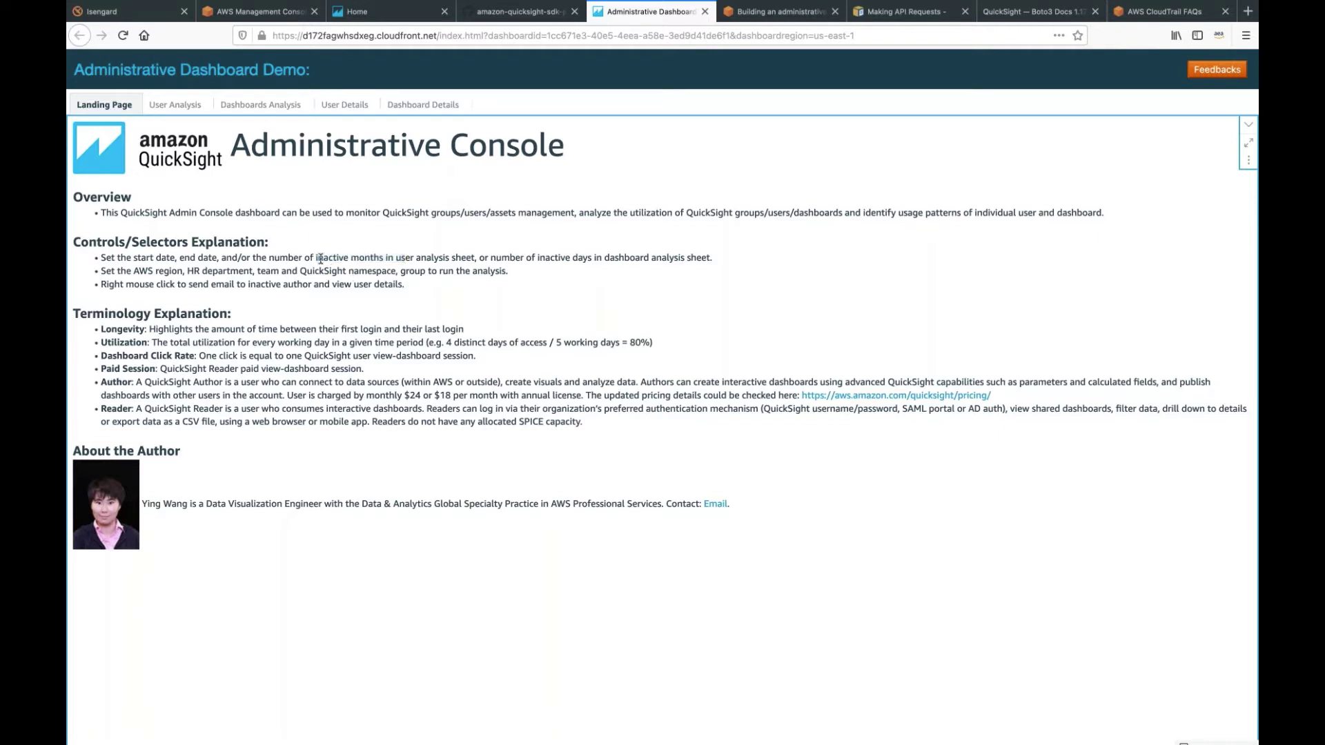
double_click(346, 259)
Highlight the AWS region, HR department, team, namespace and group selectors, plus the user details action, in the controls explanation.
left_click_drag(138, 272, 286, 271)
left_click(300, 271)
left_click_drag(187, 271, 279, 271)
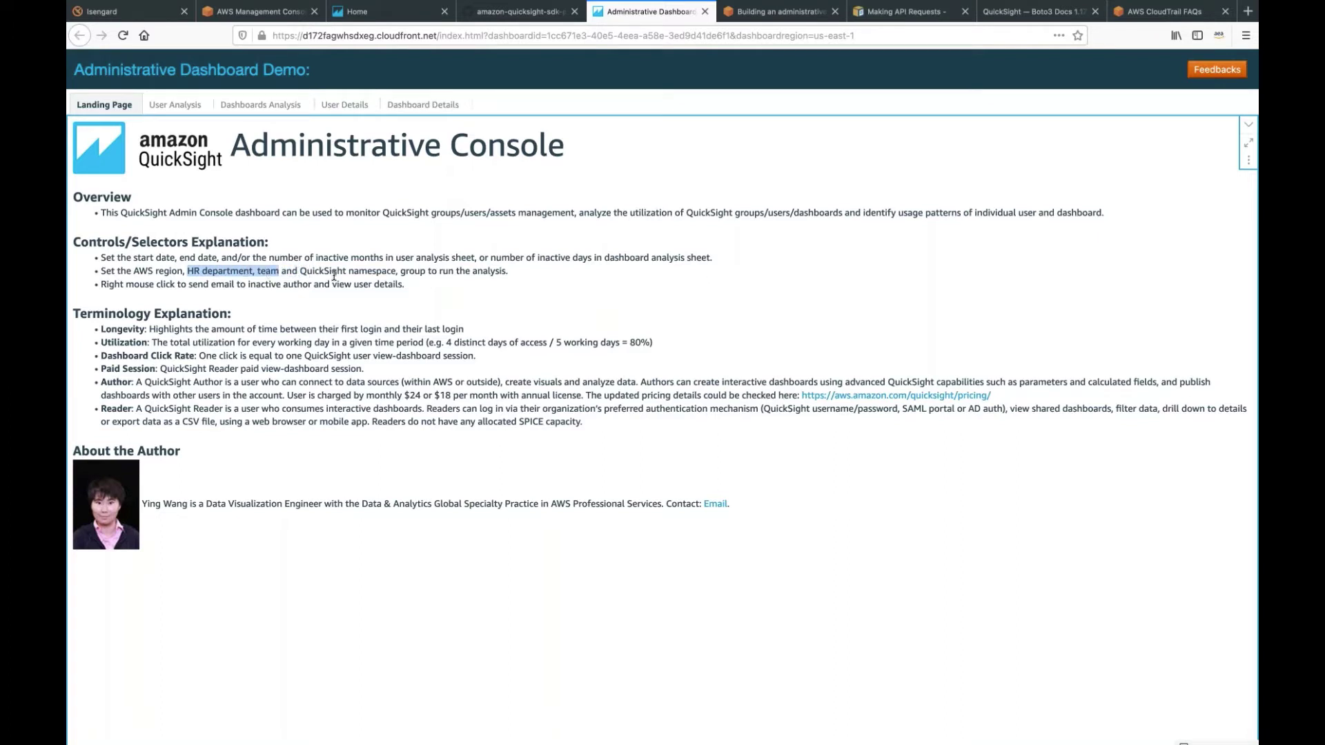
left_click(301, 271)
left_click_drag(301, 271, 433, 271)
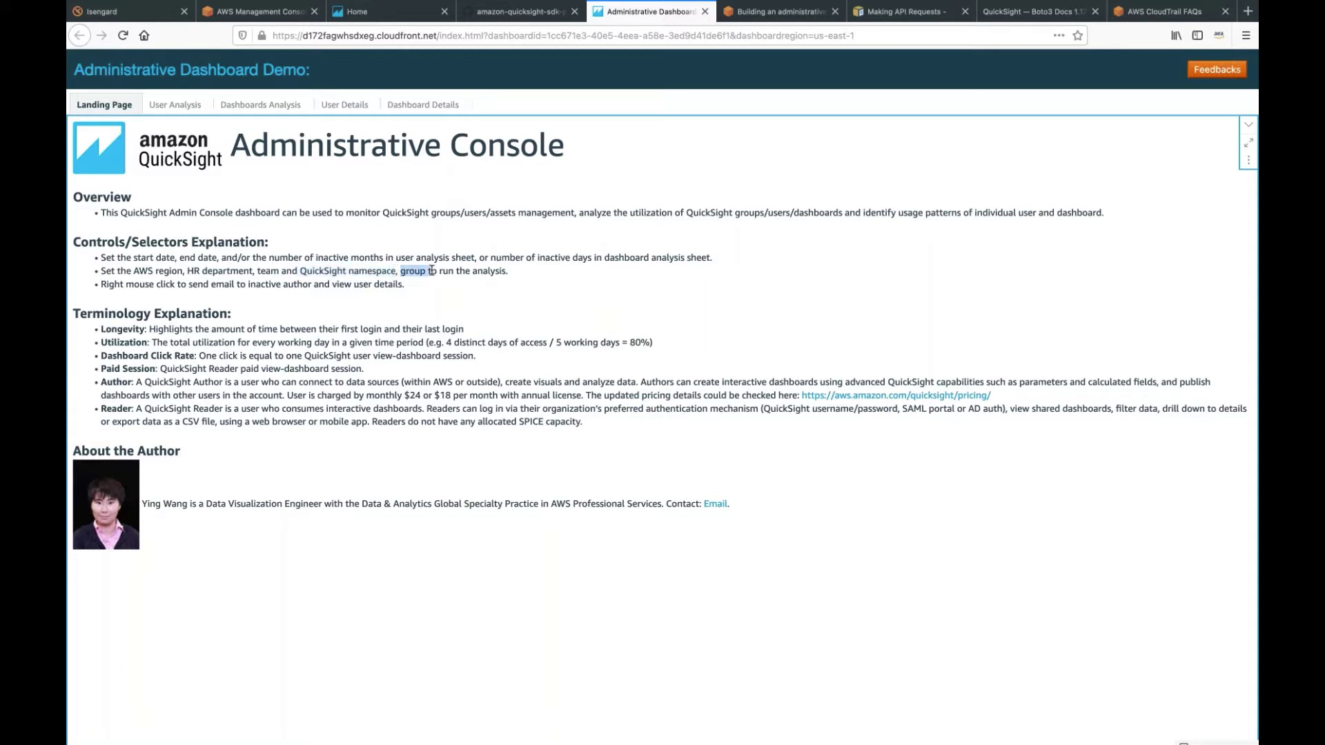
left_click(128, 284)
left_click_drag(414, 286, 338, 289)
Highlight the key wording of the Longevity and Utilization definitions, including the working-day utilization example, in the terminology explanation.
left_click(319, 376)
left_click_drag(259, 329, 344, 331)
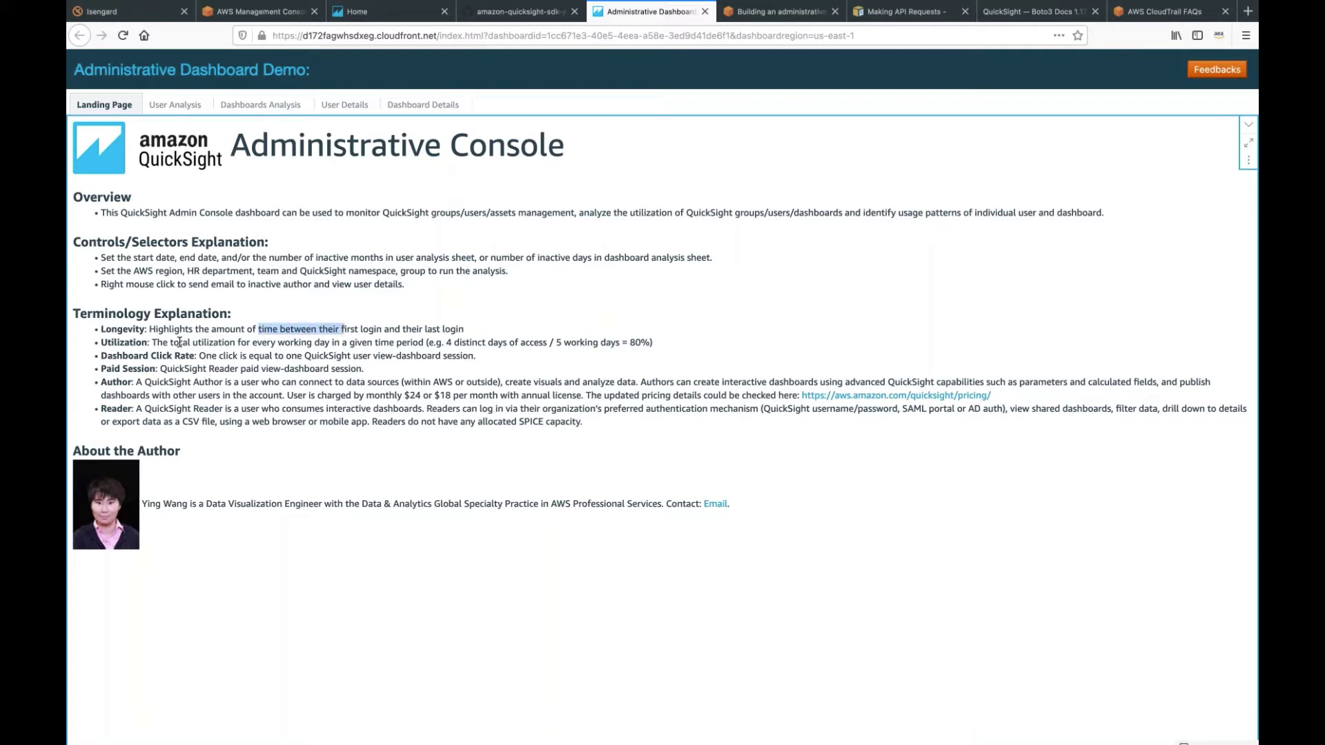
left_click_drag(110, 343, 146, 343)
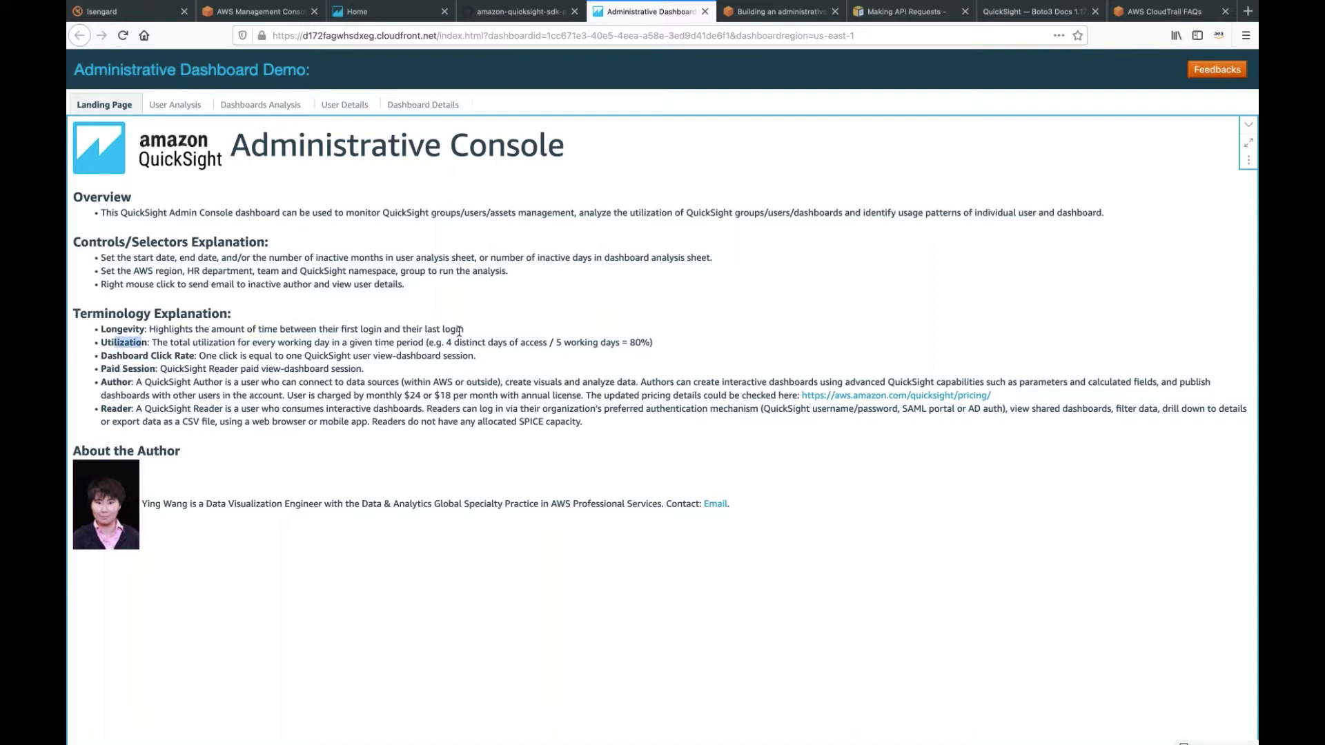
left_click_drag(447, 343, 621, 342)
left_click_drag(447, 342, 541, 342)
left_click_drag(629, 342, 658, 343)
Highlight the Dashboard Click Rate and Paid Session definitions in the terminology explanation, and clear the selection.
left_click_drag(129, 355, 172, 356)
left_click_drag(316, 355, 356, 354)
left_click_drag(105, 368, 134, 369)
left_click_drag(216, 369, 315, 369)
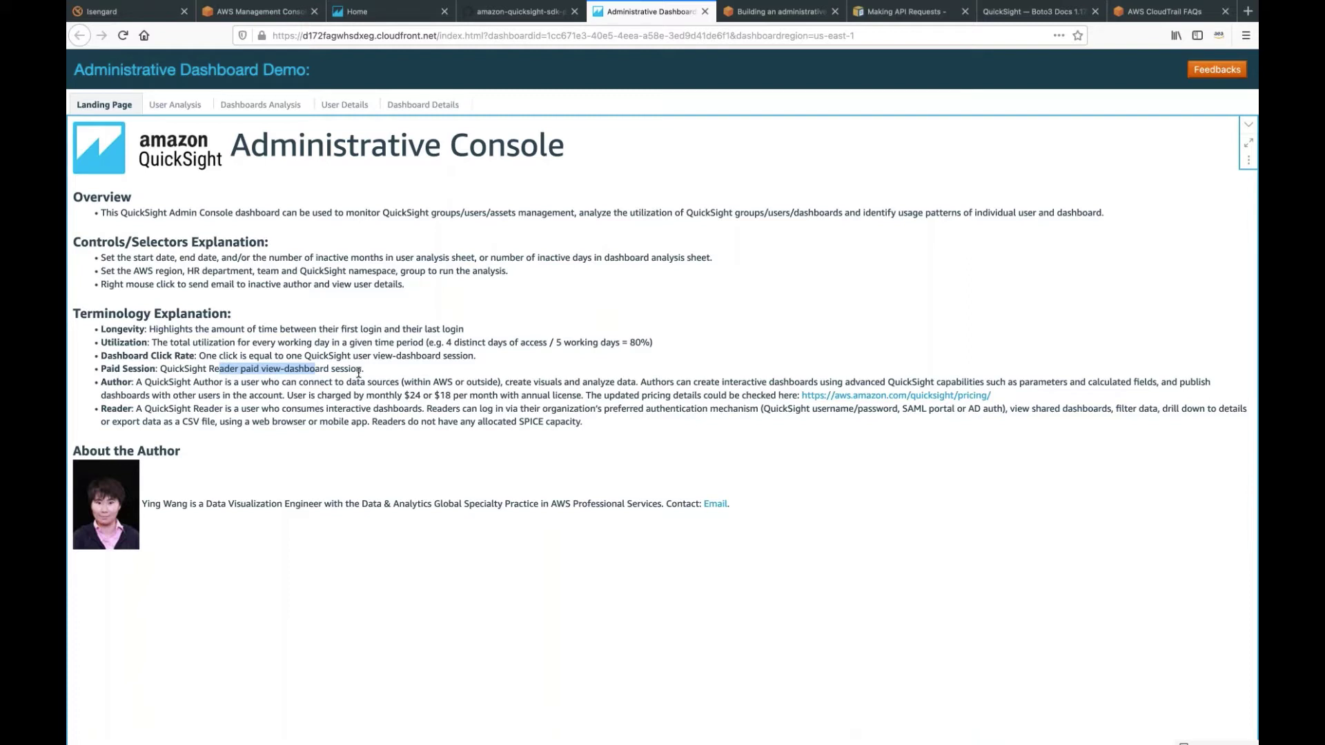
left_click_drag(366, 370, 106, 370)
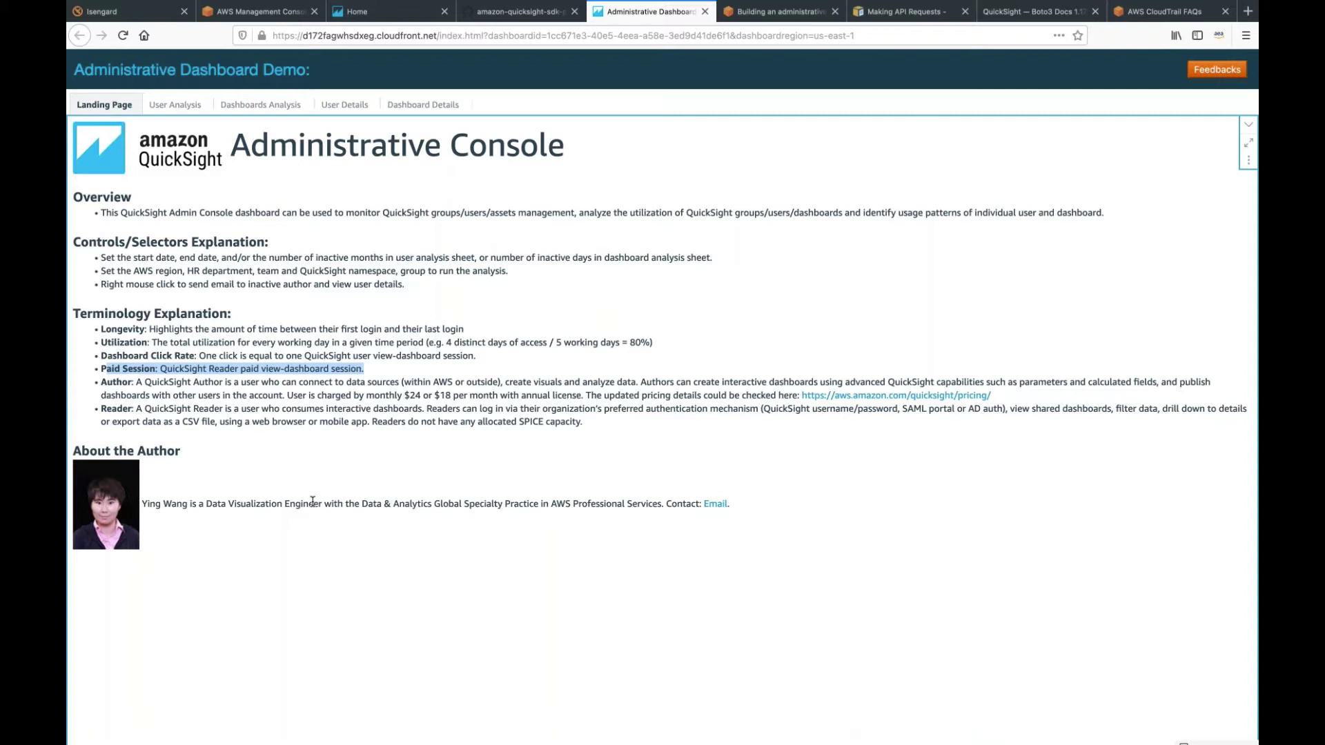
left_click(185, 413)
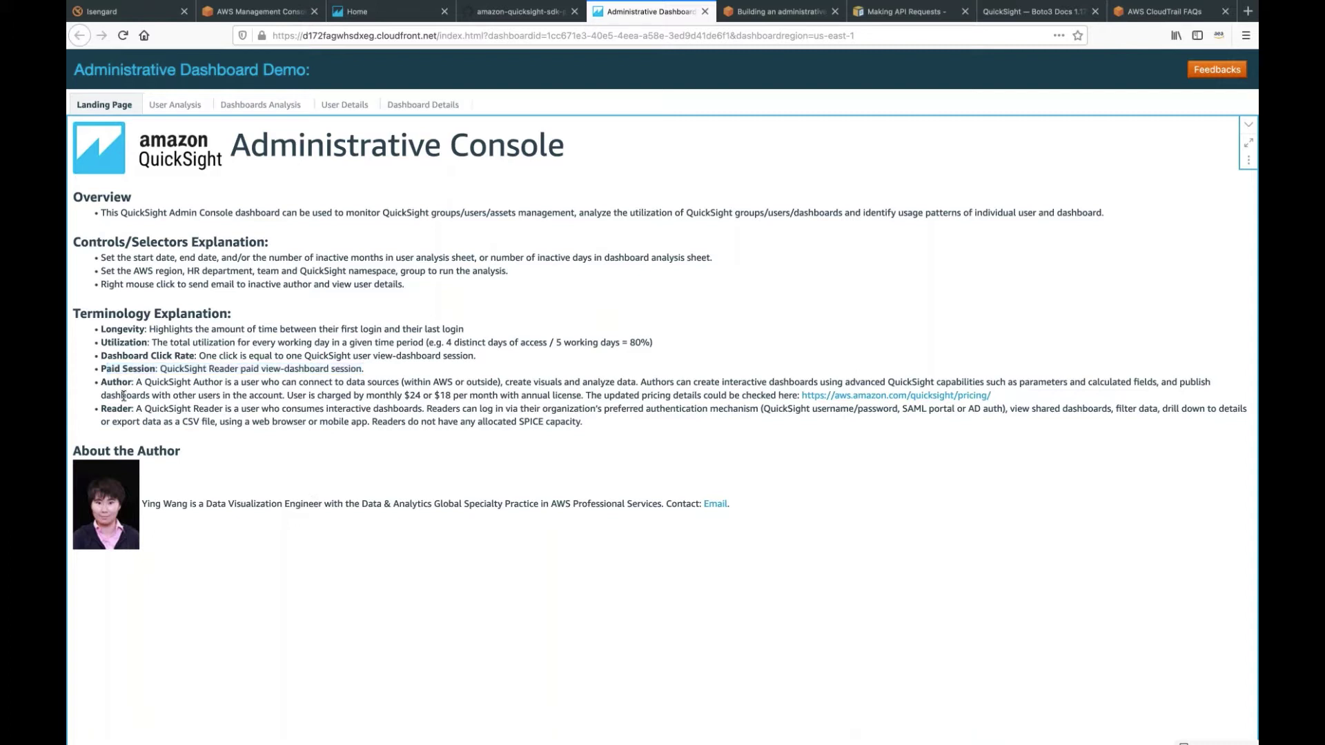
Highlight the Reader and Author terms in the terminology explanation, and examine the Users Analysis and Dashboards Analysis visuals on the landing page.
left_click_drag(136, 411, 107, 411)
double_click(115, 383)
scroll(261, 456, "down", 6)
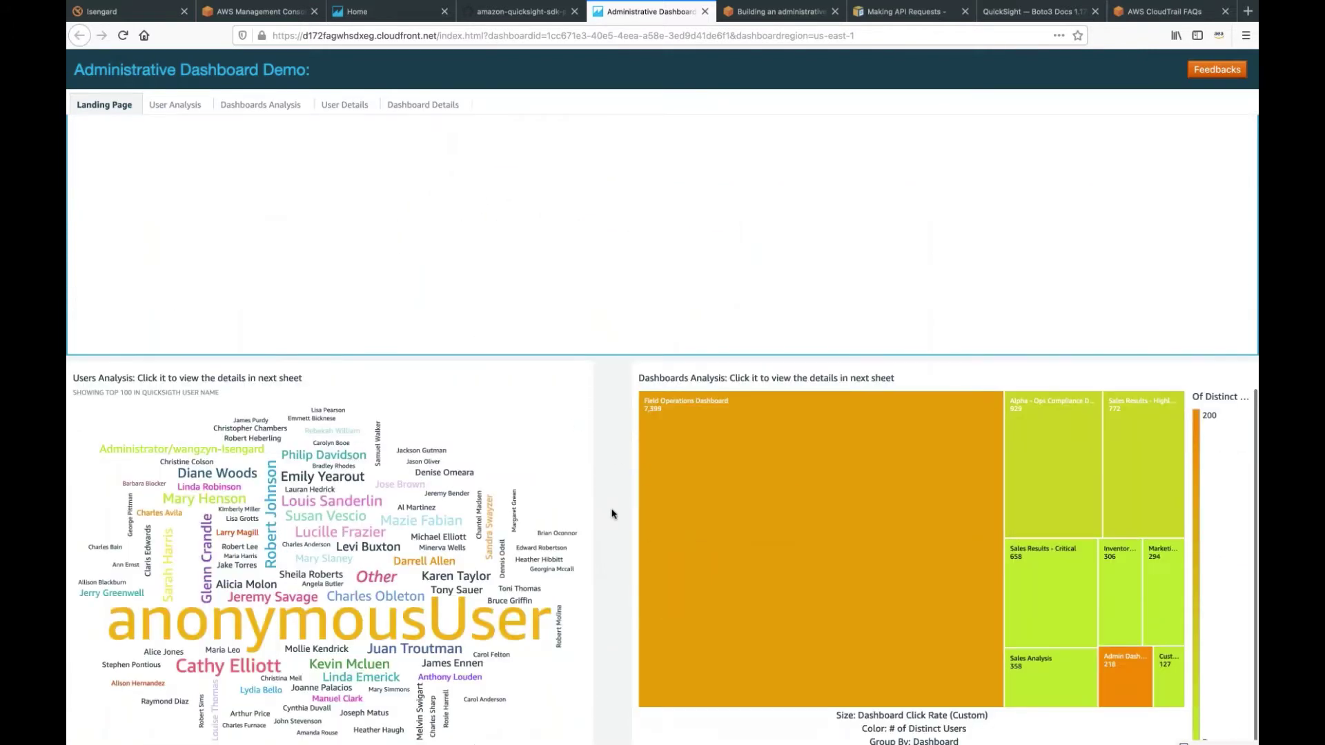
scroll(612, 512, "down", 1)
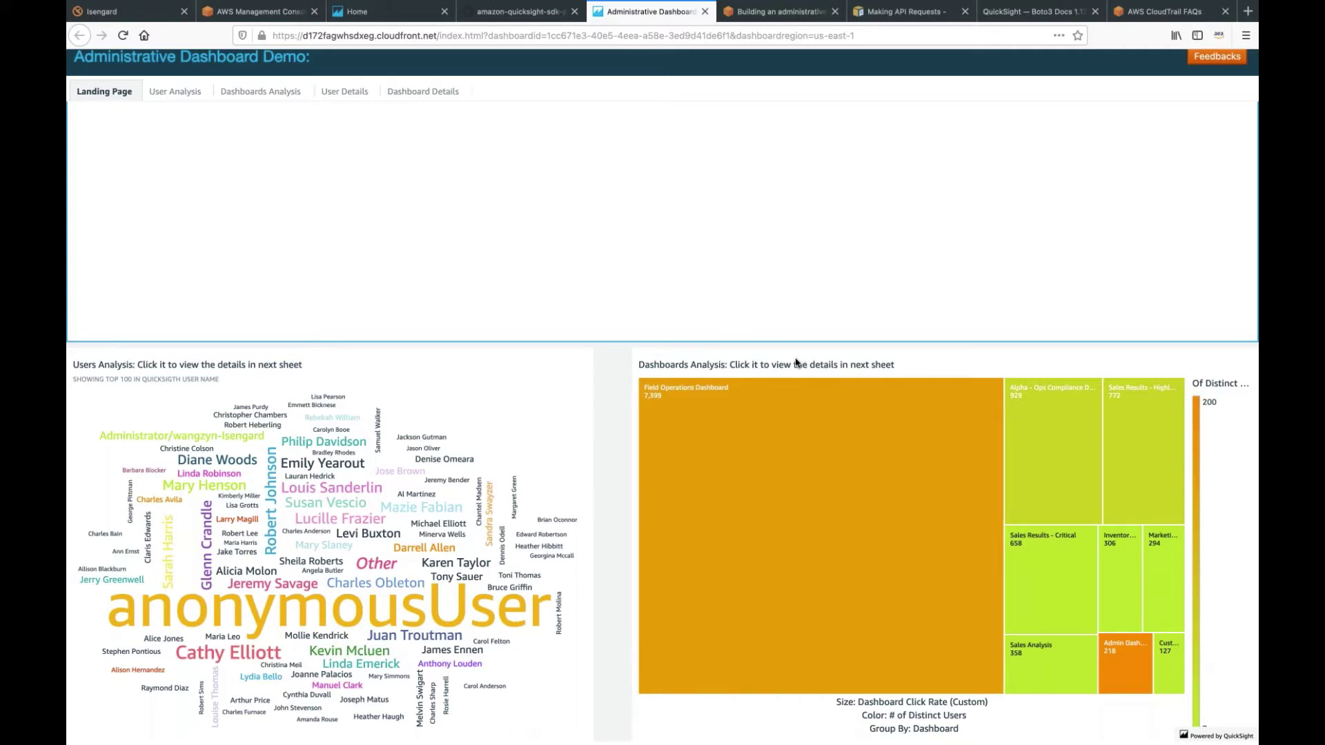
mouse_move(778, 479)
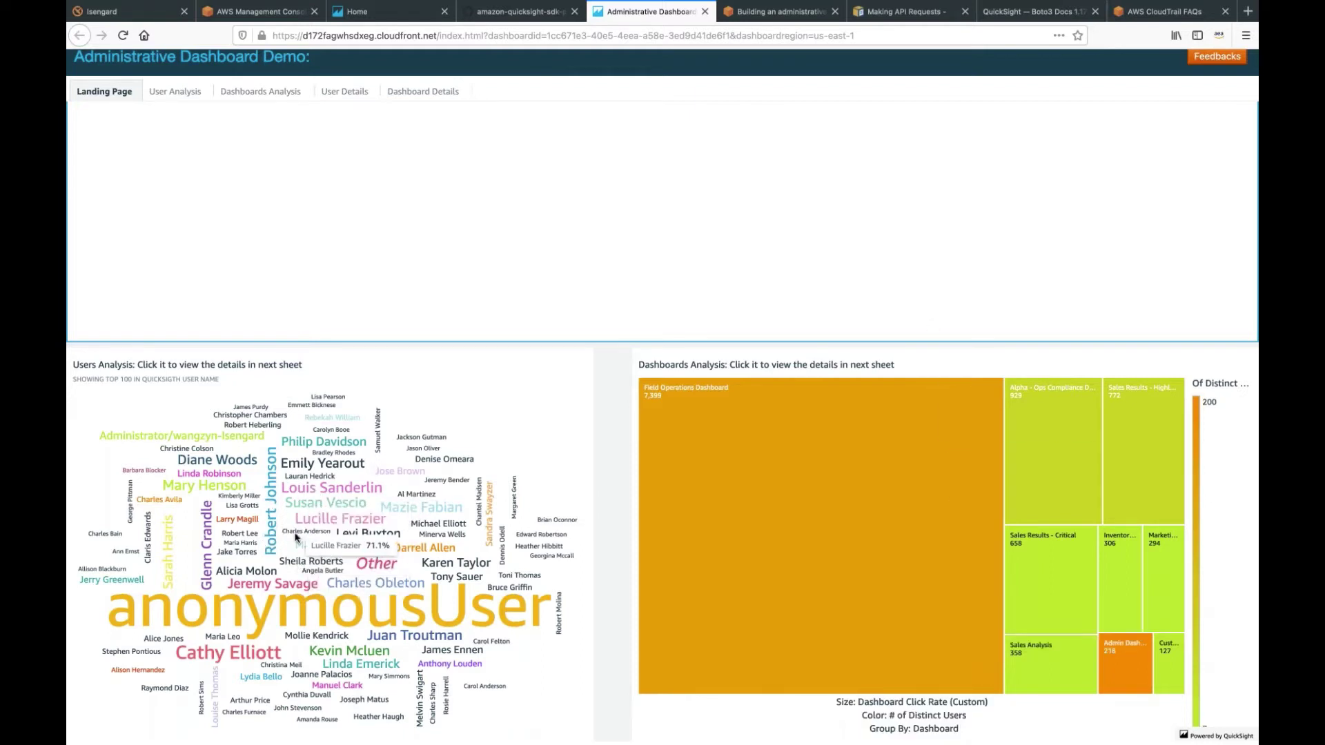
Open the User Analysis sheet from the anonymousUser entry, reload the demo page, and reopen the sheet with its controls expanded.
left_click(277, 595)
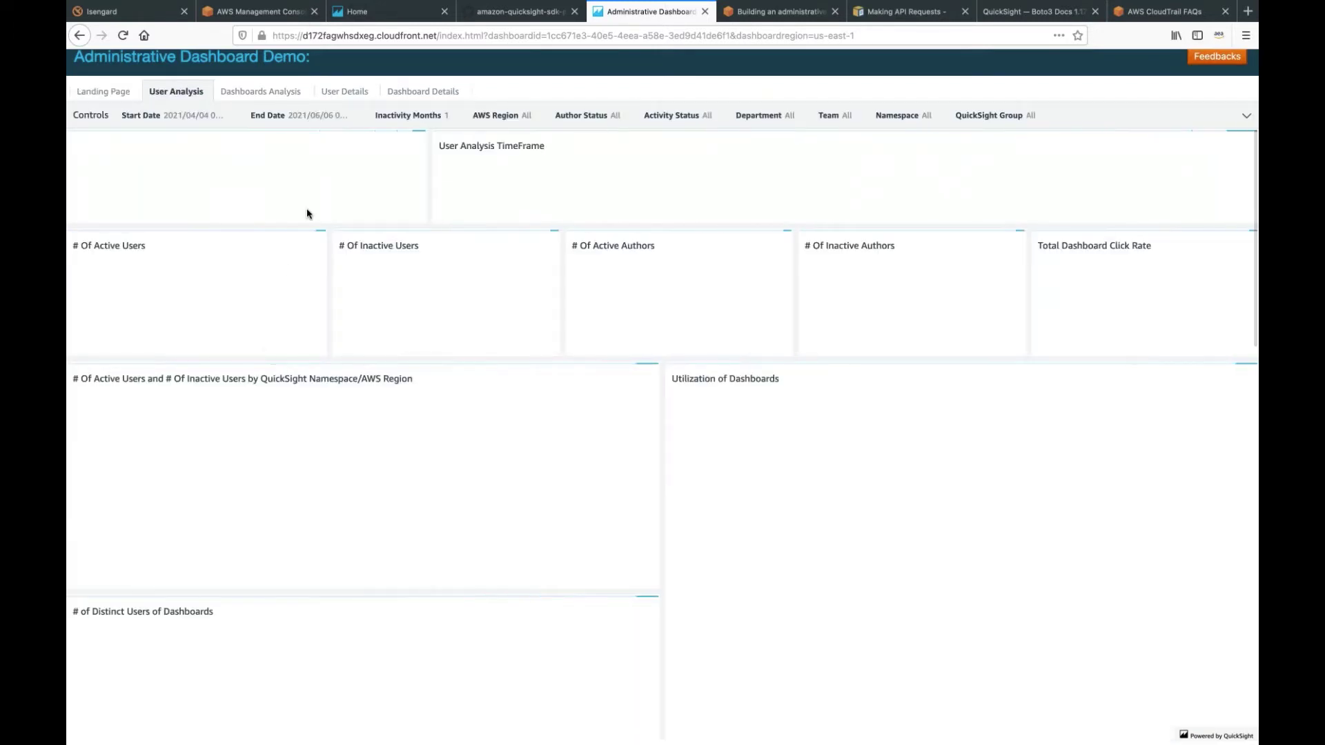
left_click(308, 117)
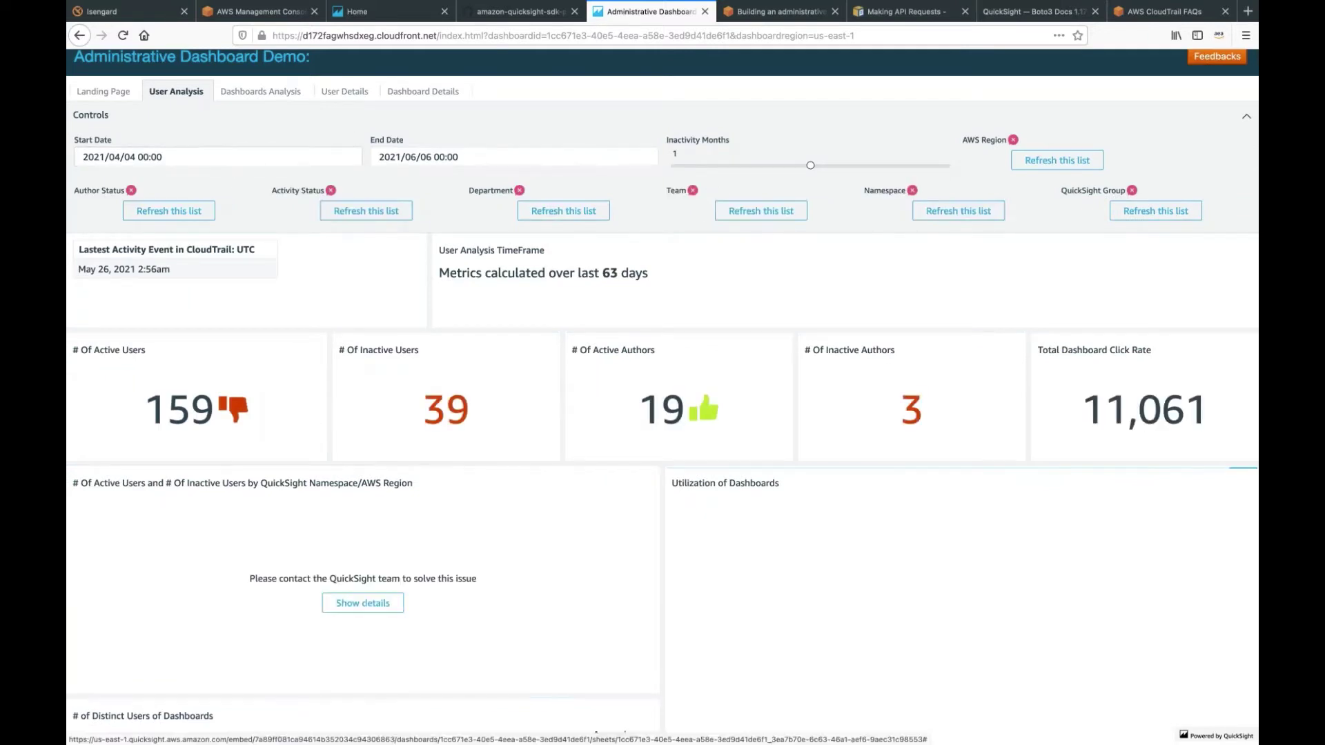
left_click(122, 35)
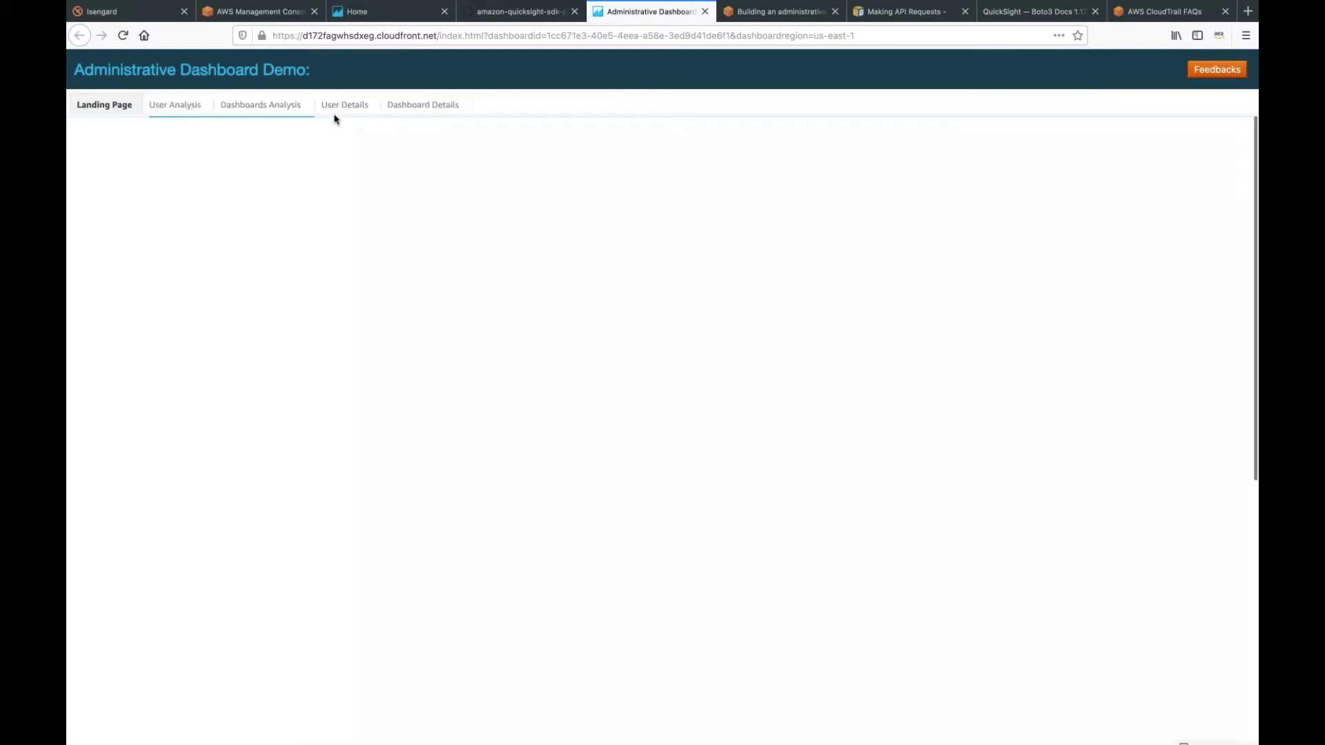
left_click(181, 107)
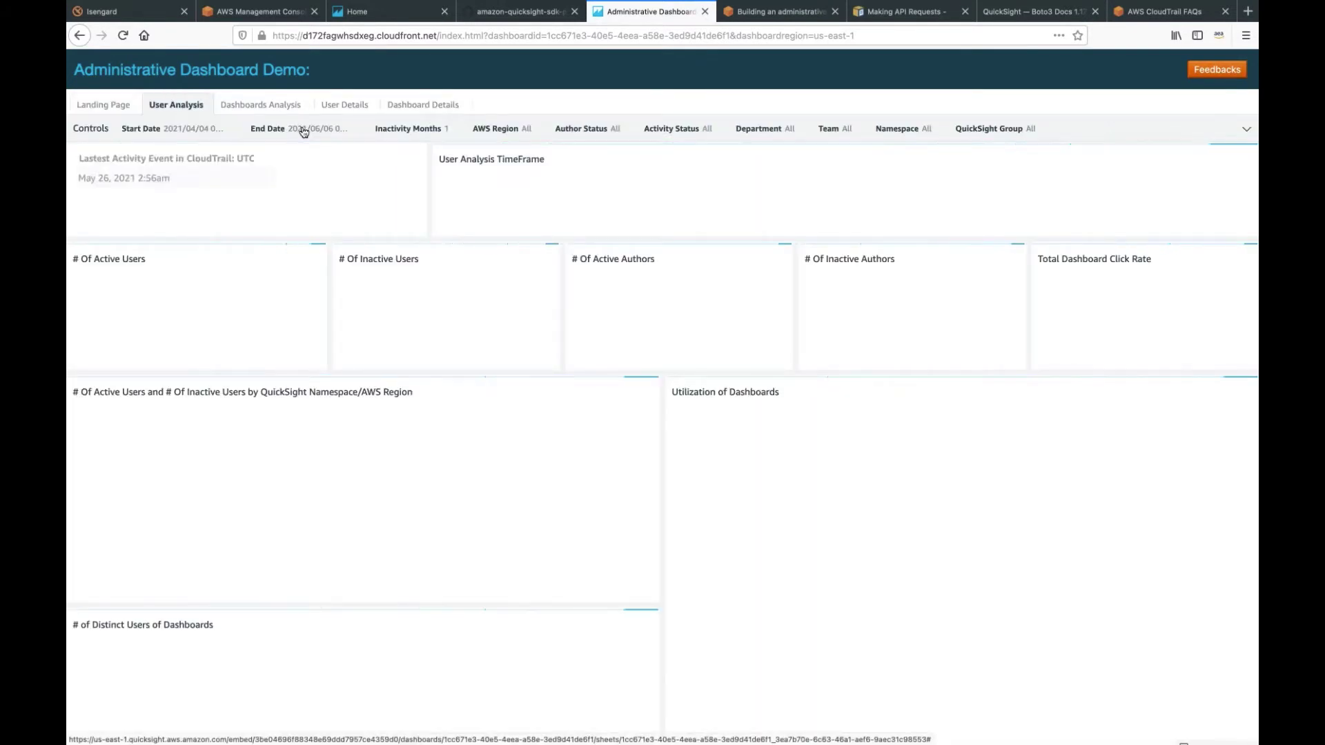
left_click(302, 129)
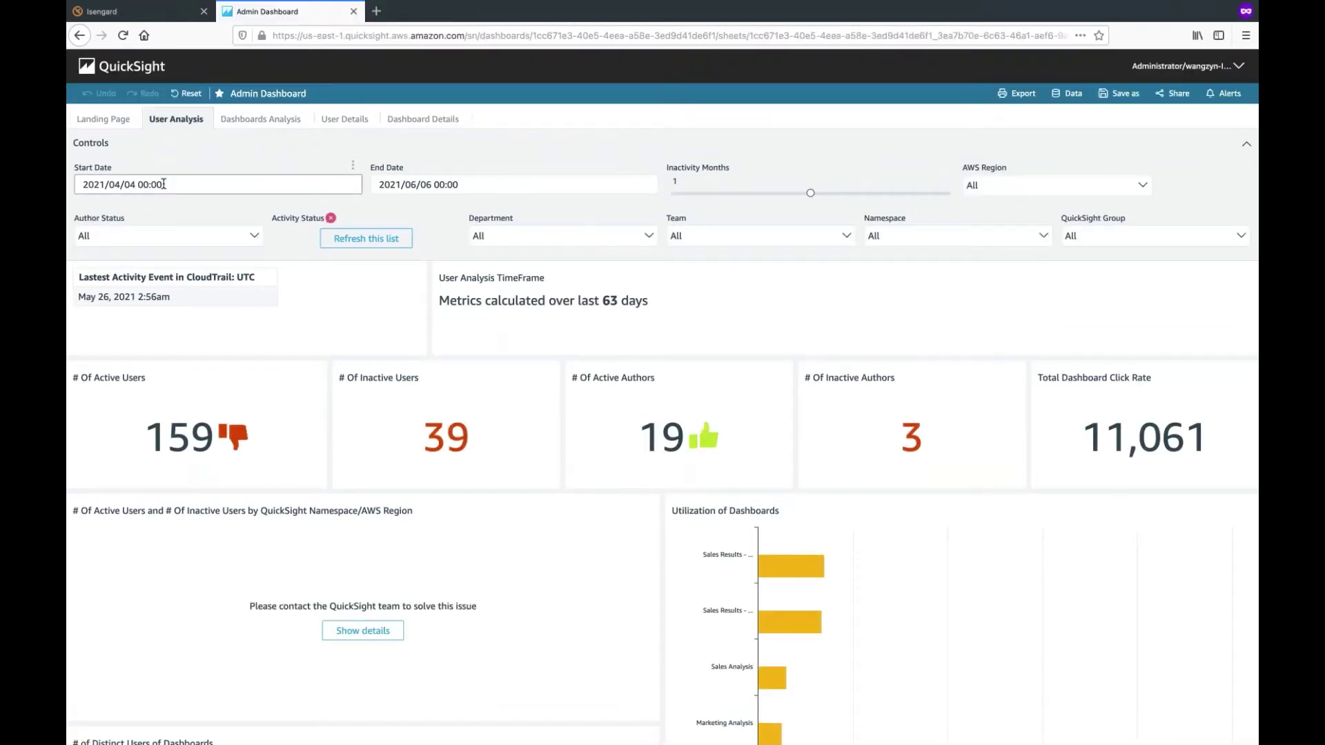
Show the calendars of the Start Date and End Date controls on the User Analysis sheet, and close them without changing the dates.
left_click(165, 181)
left_click(428, 183)
left_click(152, 183)
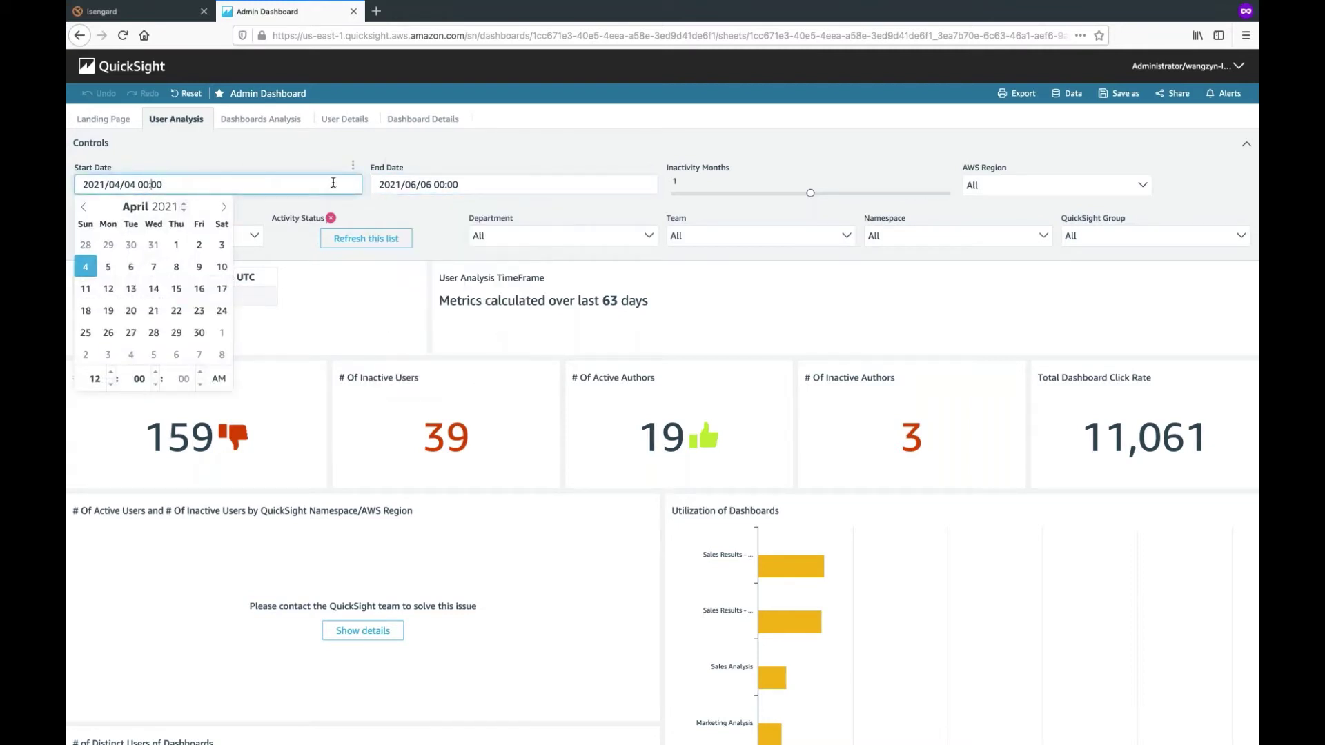
left_click(428, 183)
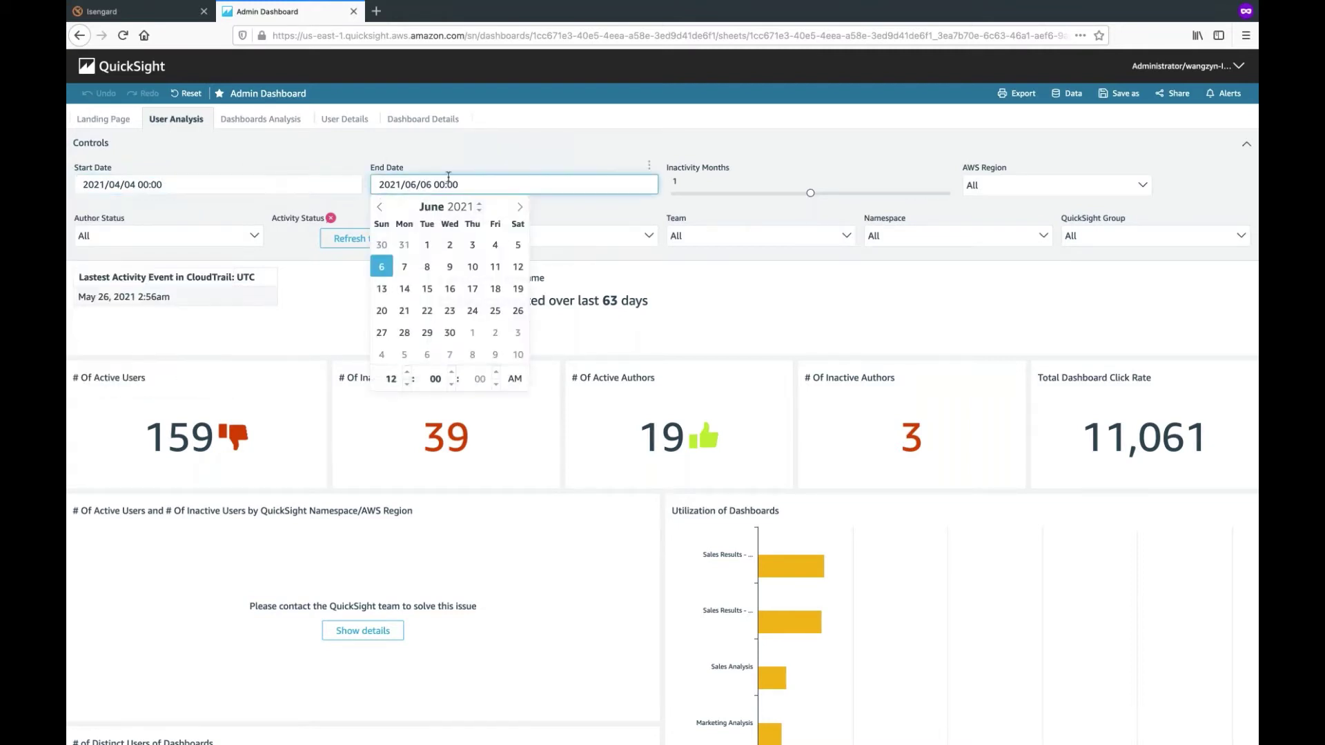
left_click(776, 143)
left_click(777, 143)
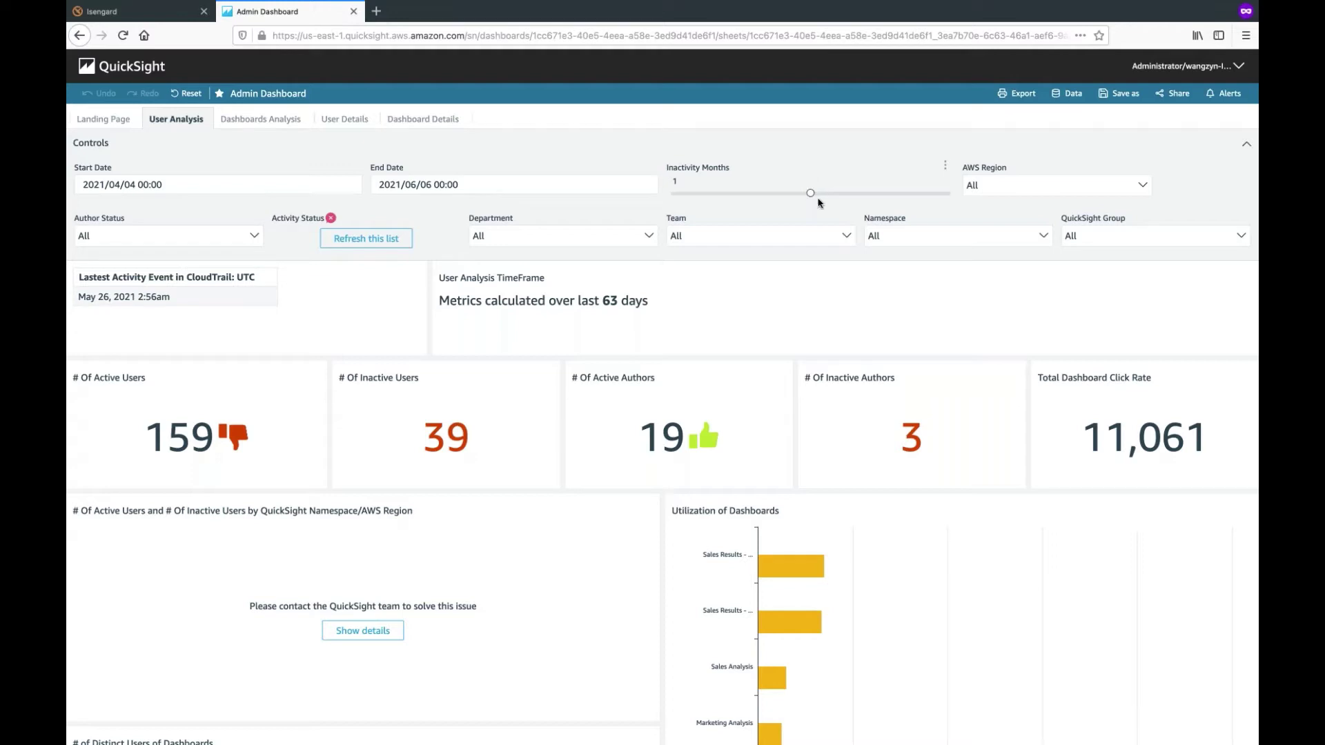
Look through the options of the AWS Region, Team, Namespace and QuickSight Group filters, leaving each set to All.
left_click(1029, 185)
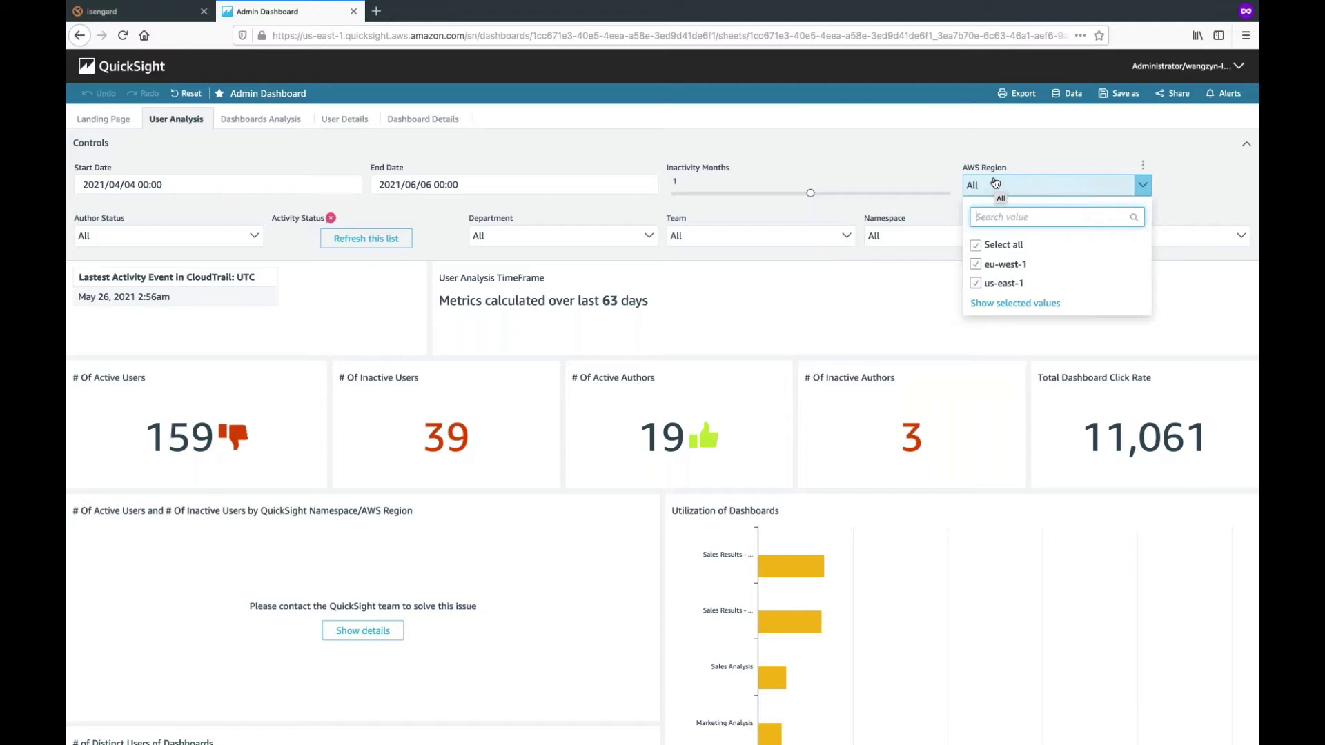
left_click(980, 139)
left_click(964, 148)
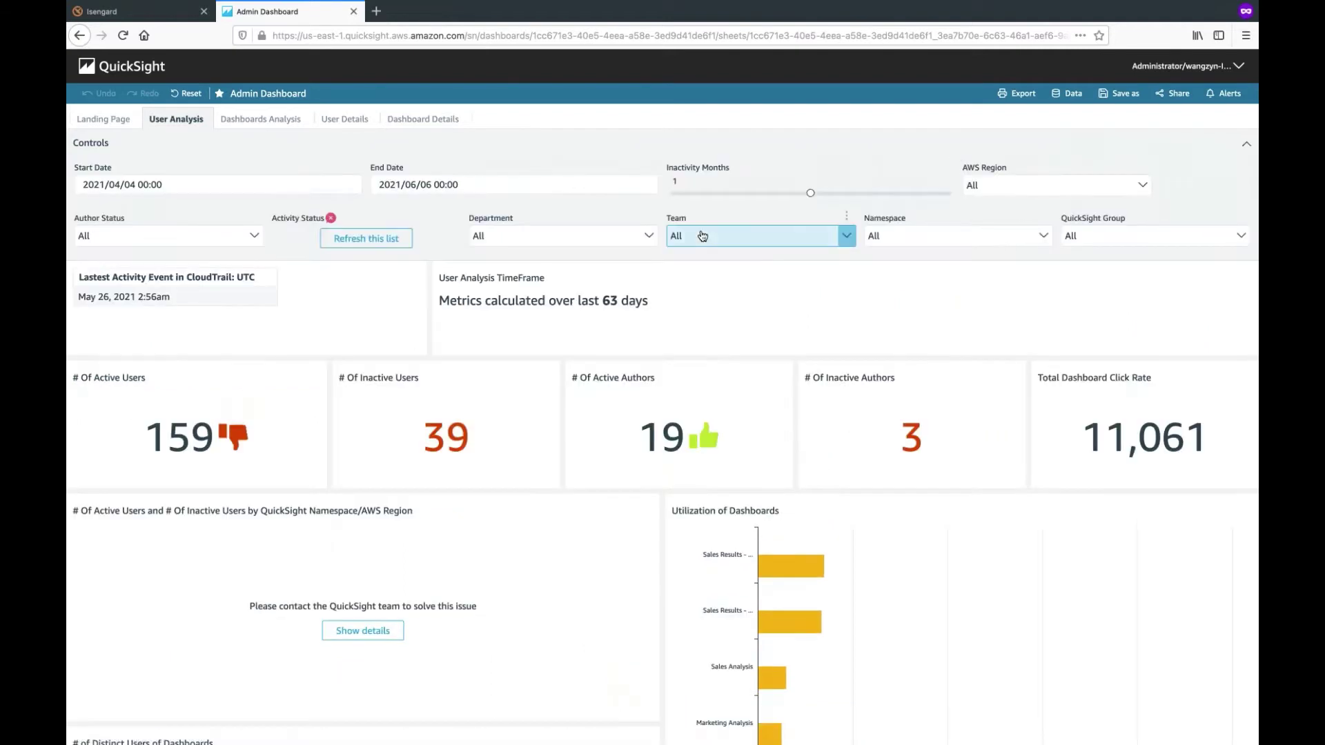
left_click(760, 235)
left_click(895, 235)
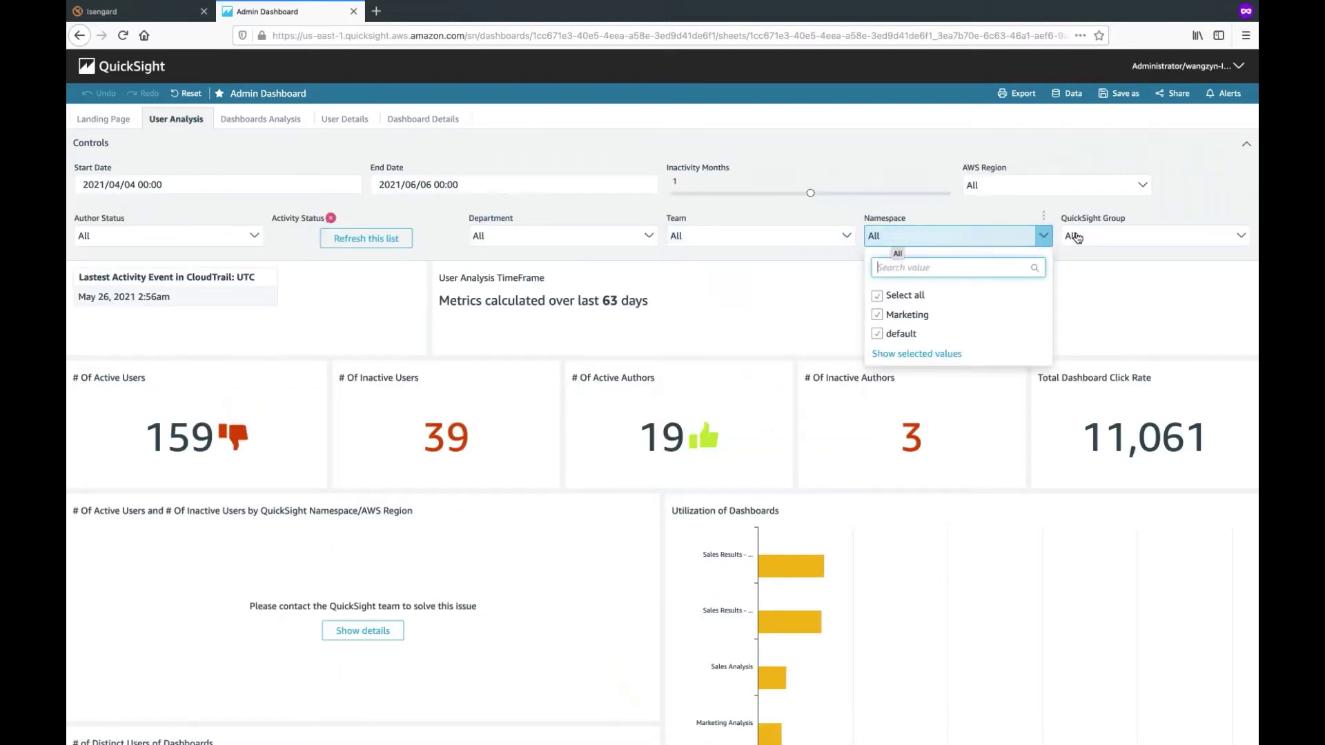
left_click(1103, 238)
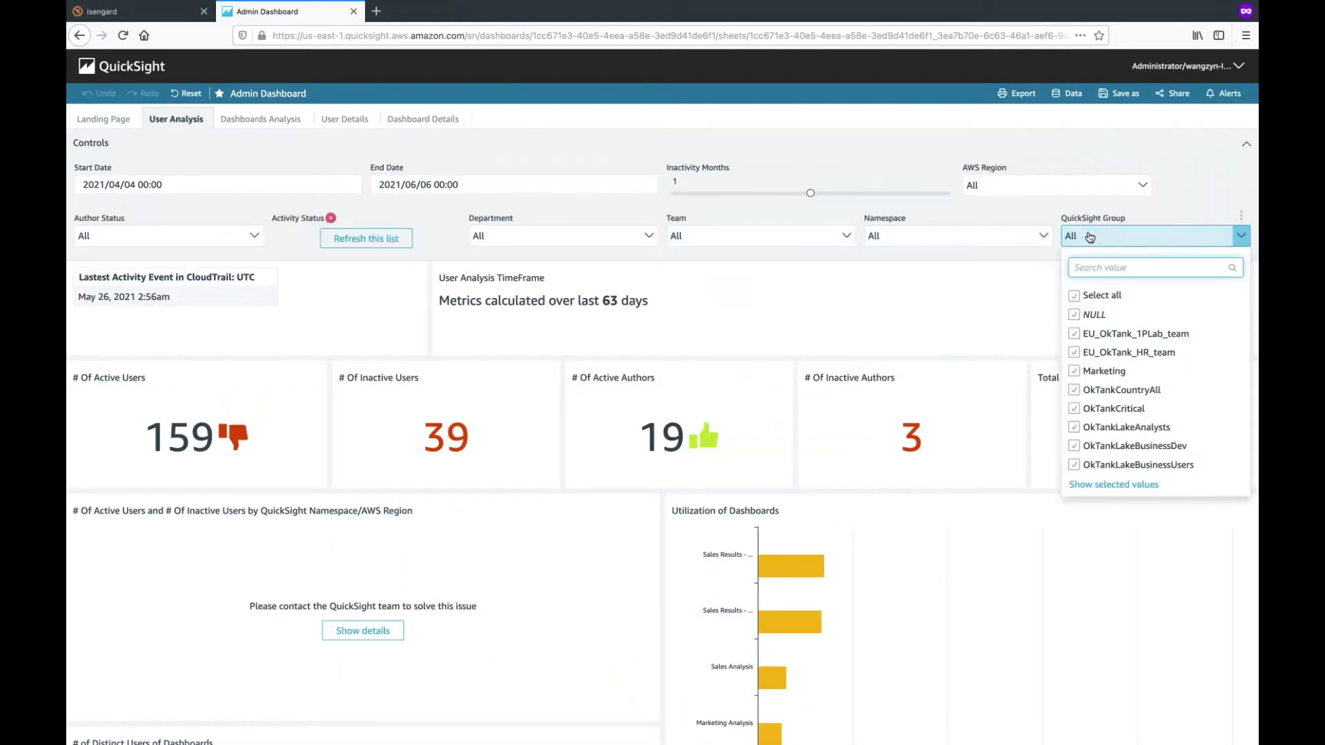
left_click(1099, 237)
Collapse the sheet controls and select the User Analysis TimeFrame and # Of Active Users visuals for review.
left_click(973, 144)
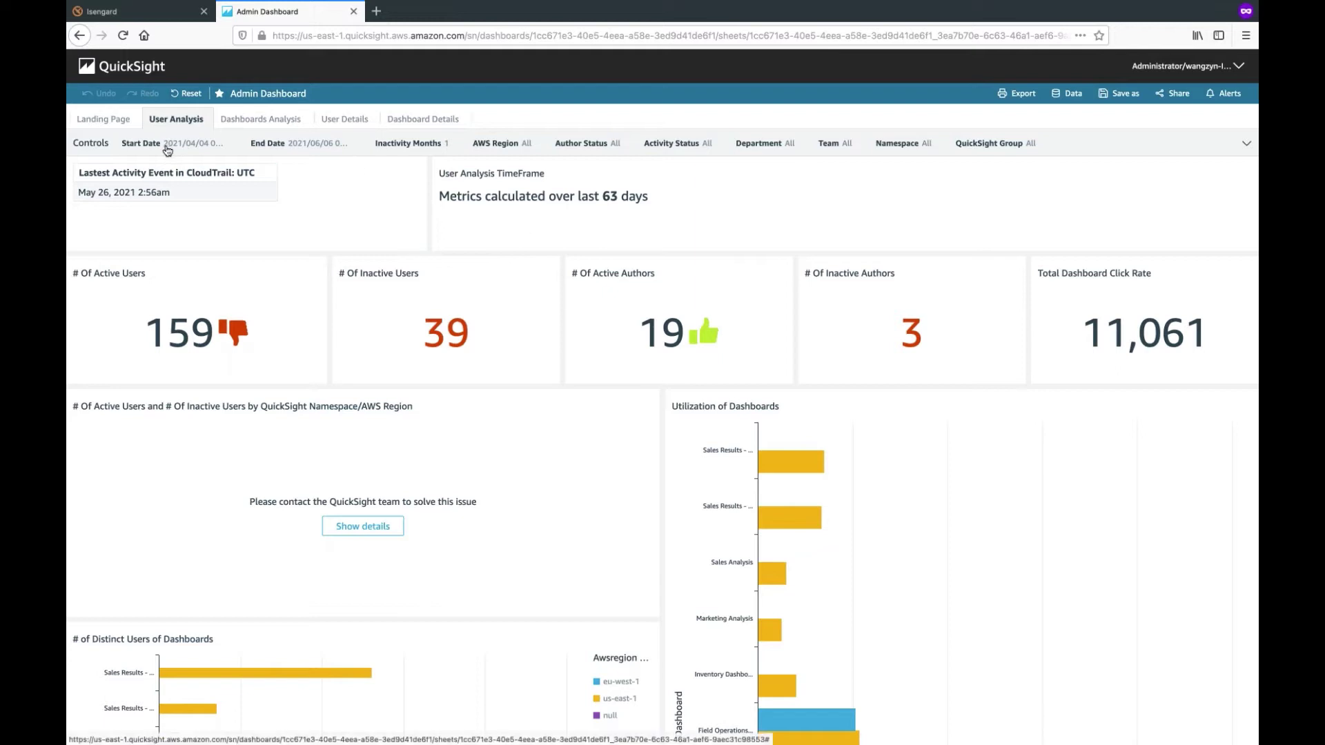
left_click(564, 232)
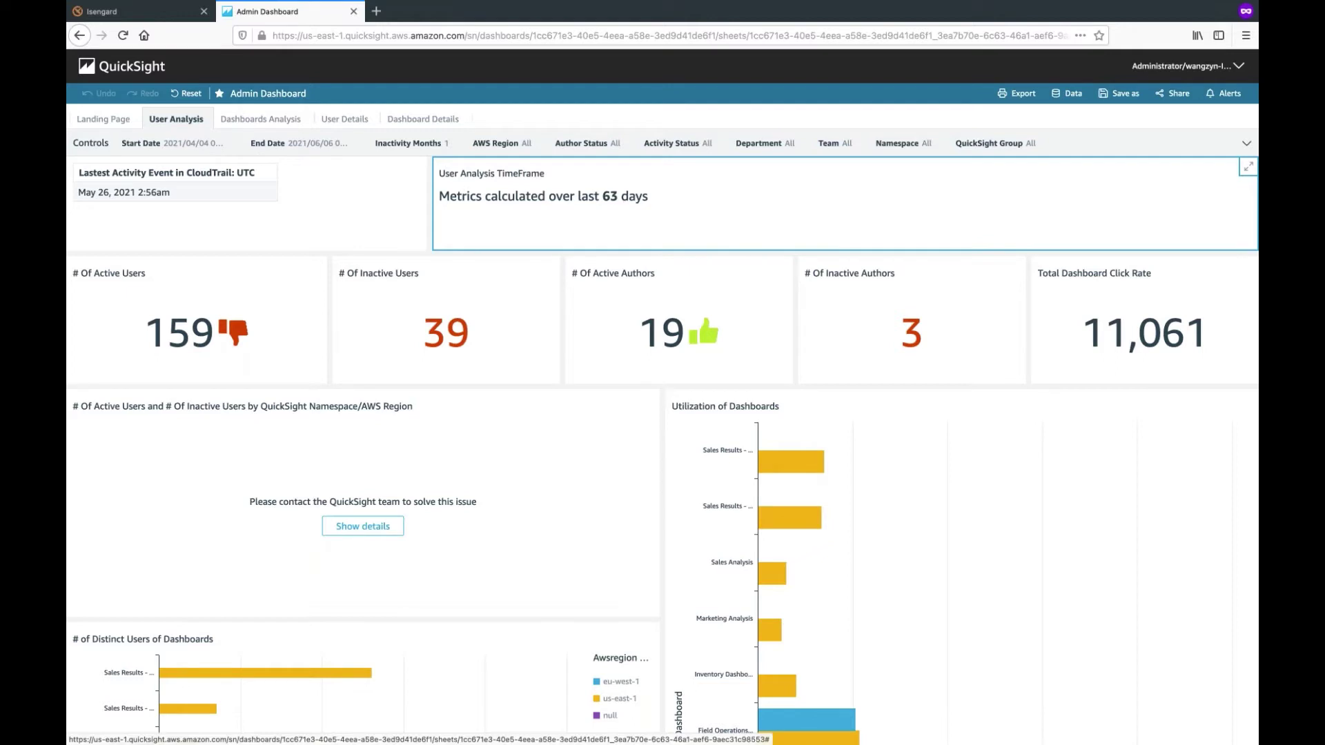
left_click(223, 286)
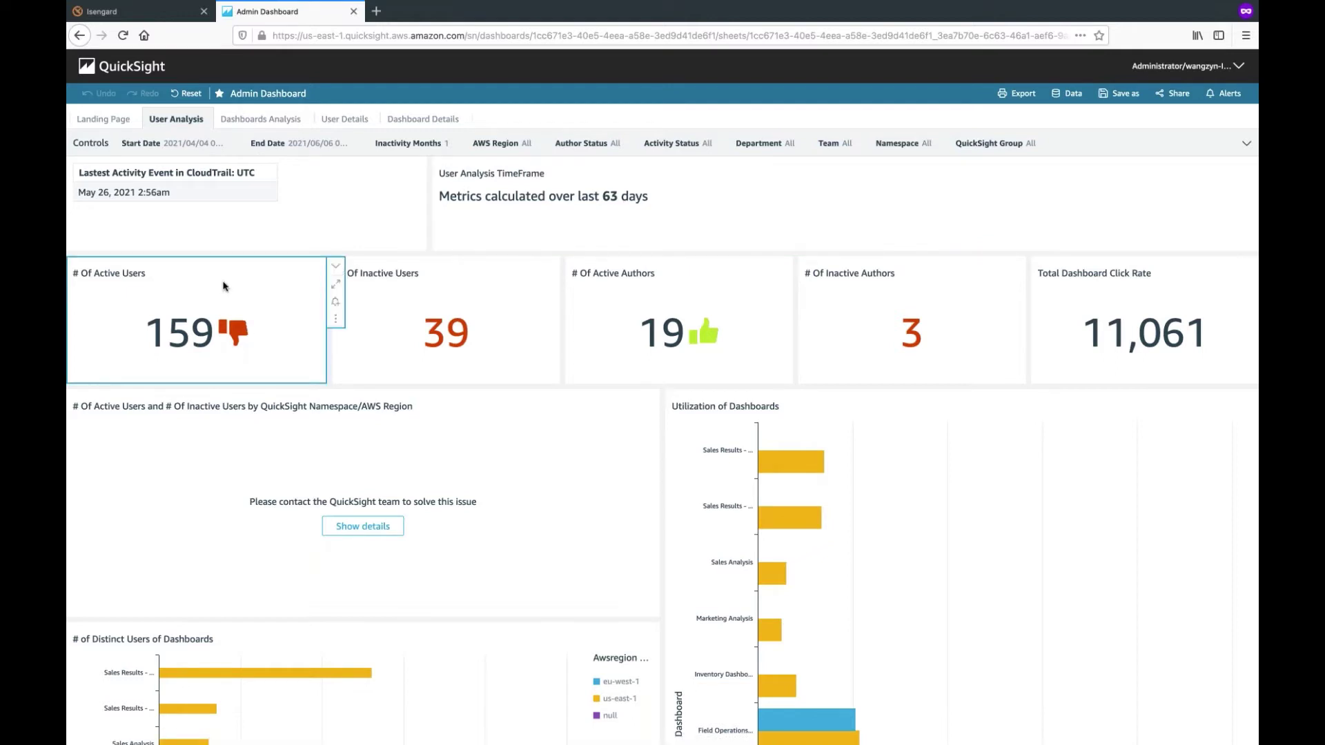
Expand the sheet controls, set Inactivity Months to 2 to compare the user metrics, and restore it to 1.
left_click(609, 145)
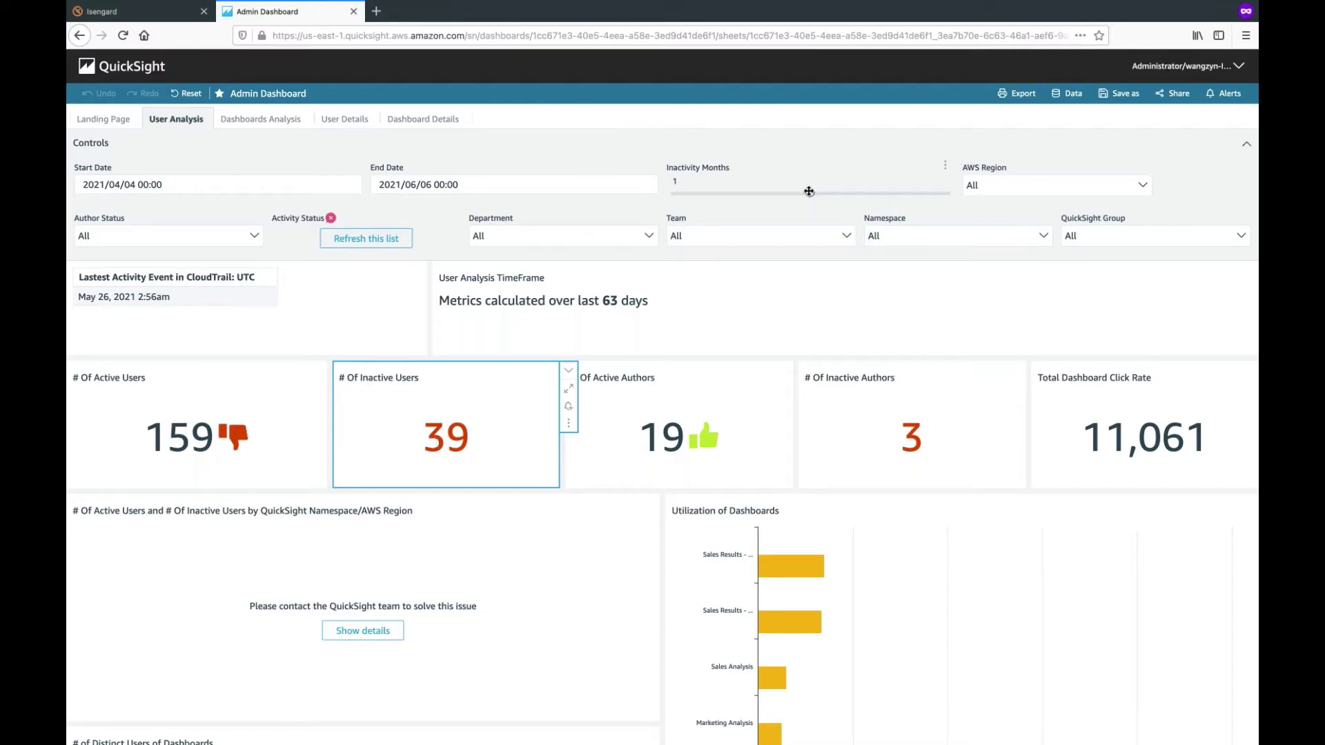
left_click_drag(810, 191, 938, 190)
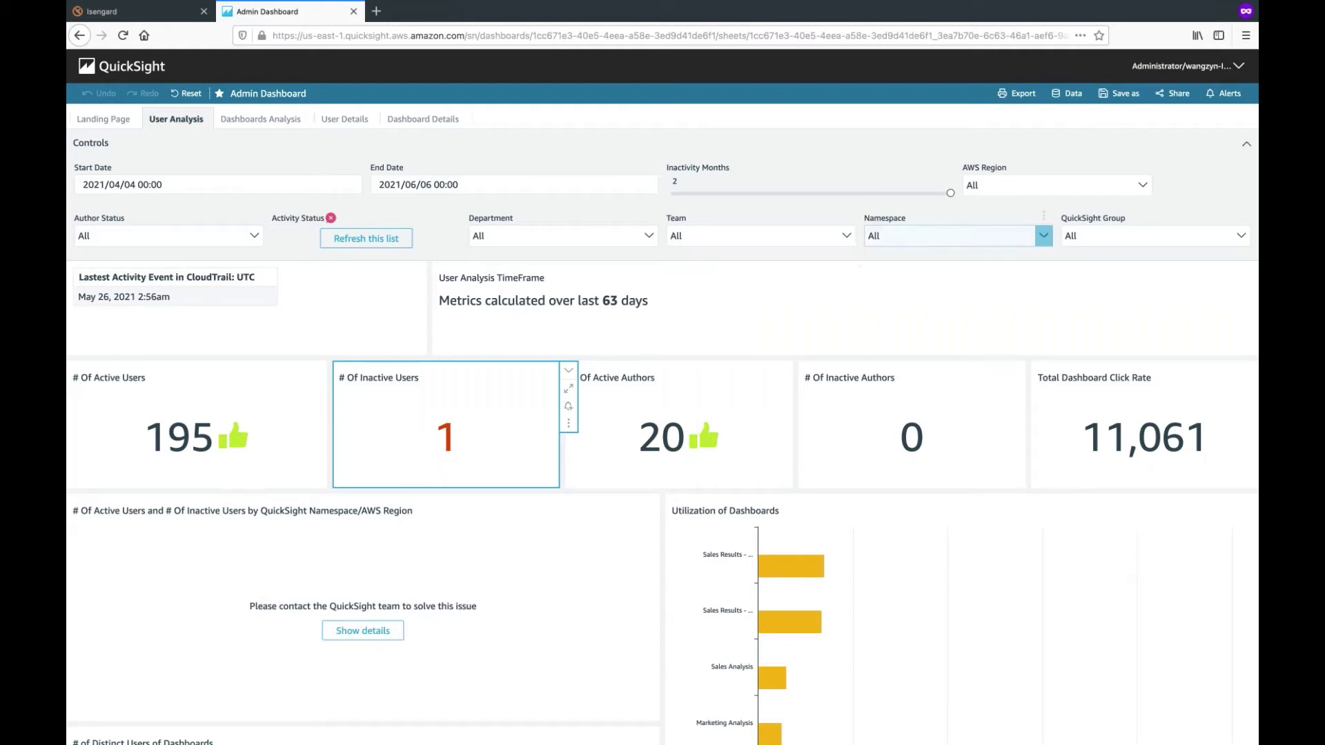
left_click_drag(951, 193, 810, 193)
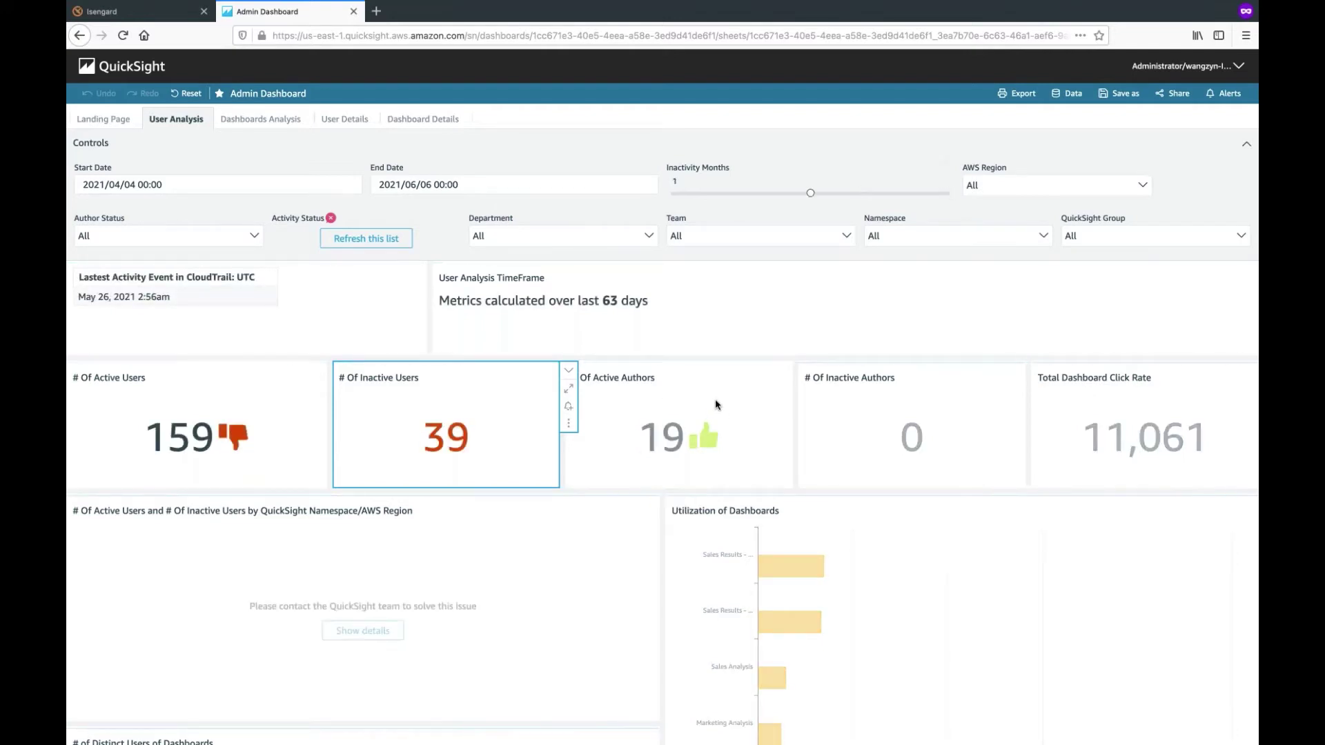
Review the # Of Active Authors, # Of Inactive Authors and Total Dashboard Click Rate visuals one after another.
left_click(677, 376)
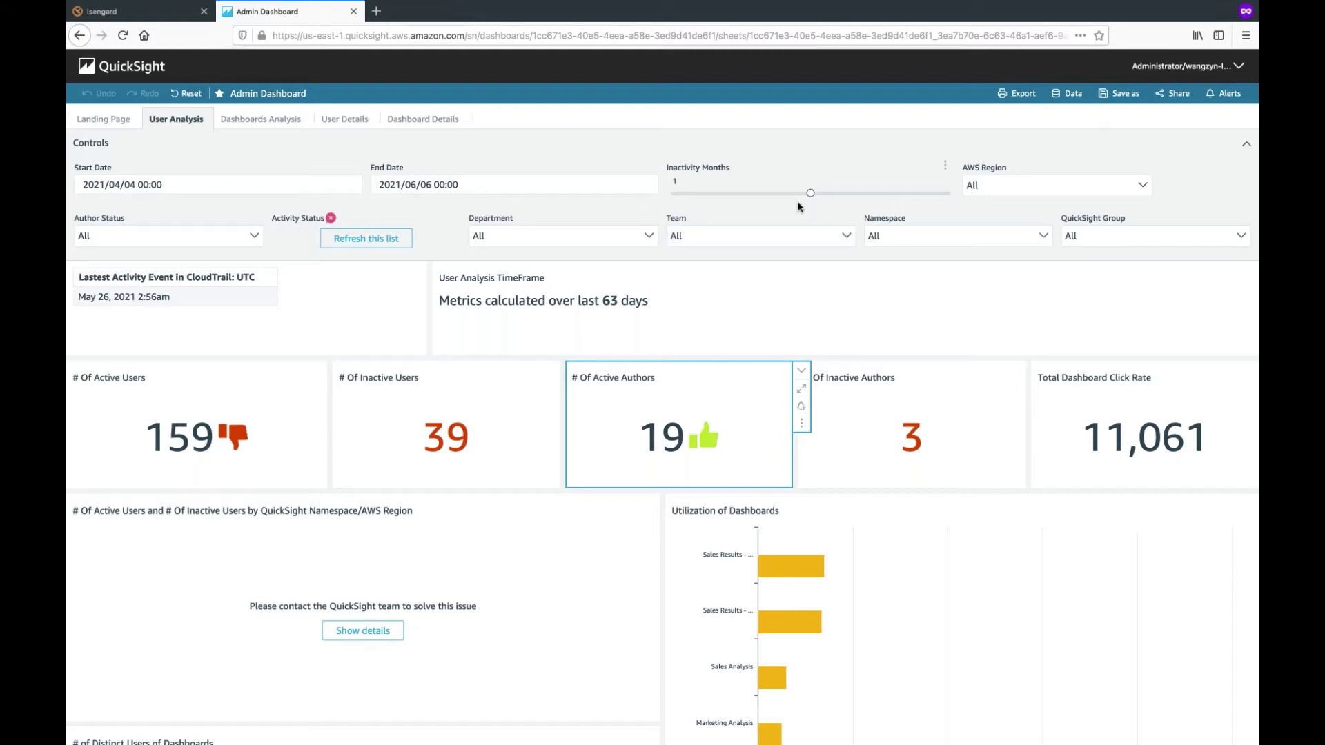
left_click(911, 401)
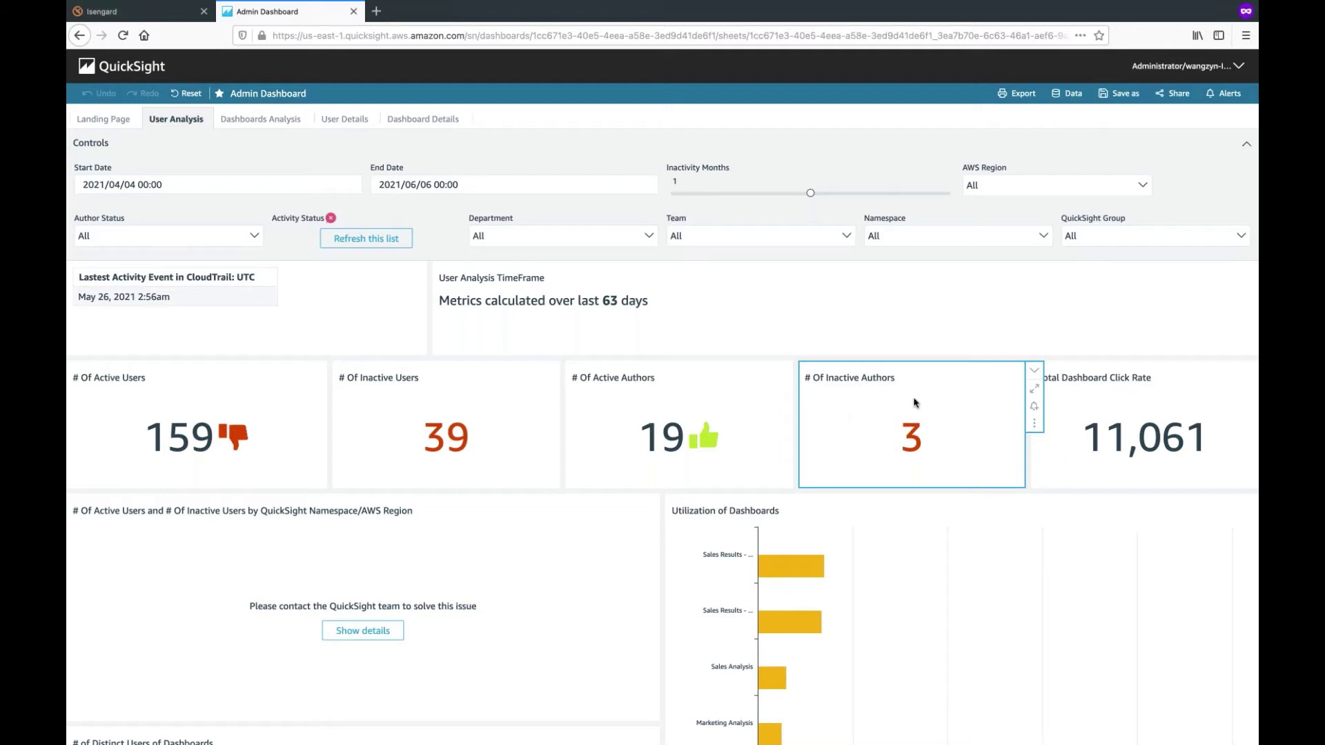
left_click(1145, 456)
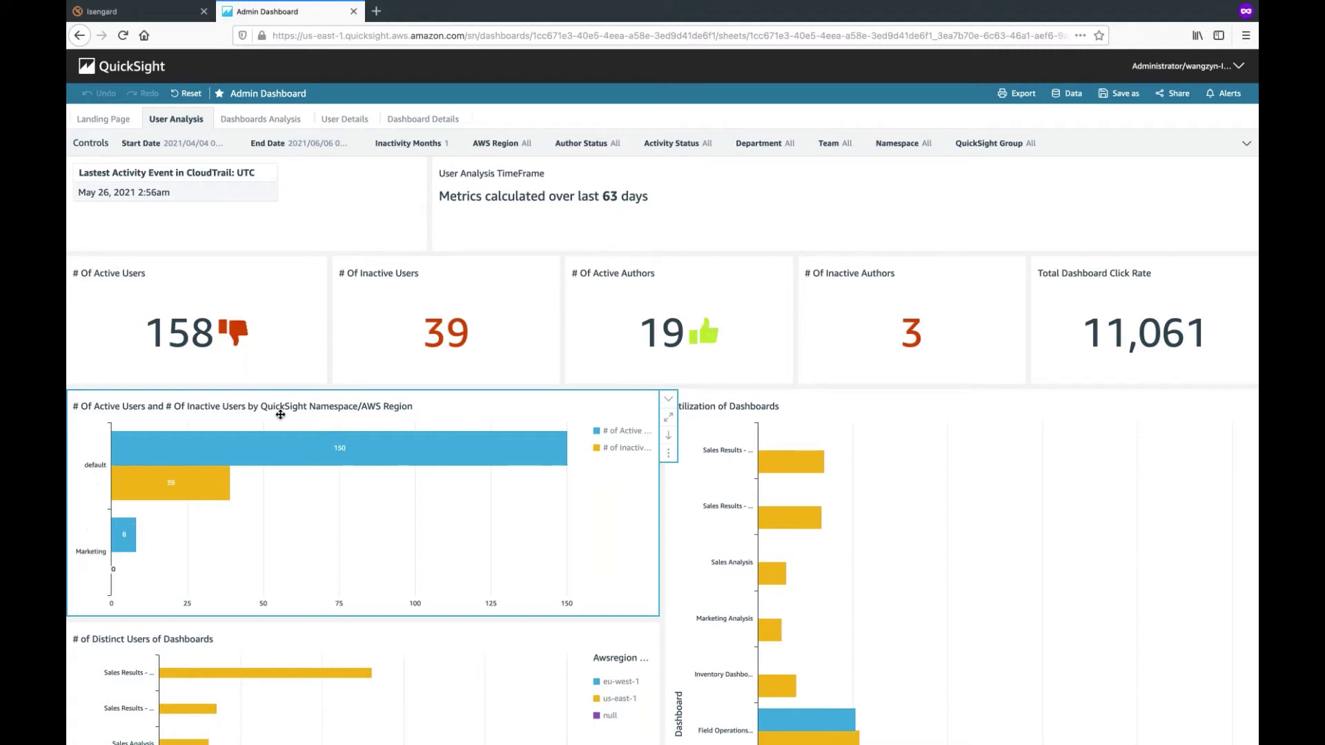
Examine active and inactive users by namespace, drill down to the AWS region level, and drill back up to namespace.
mouse_move(301, 470)
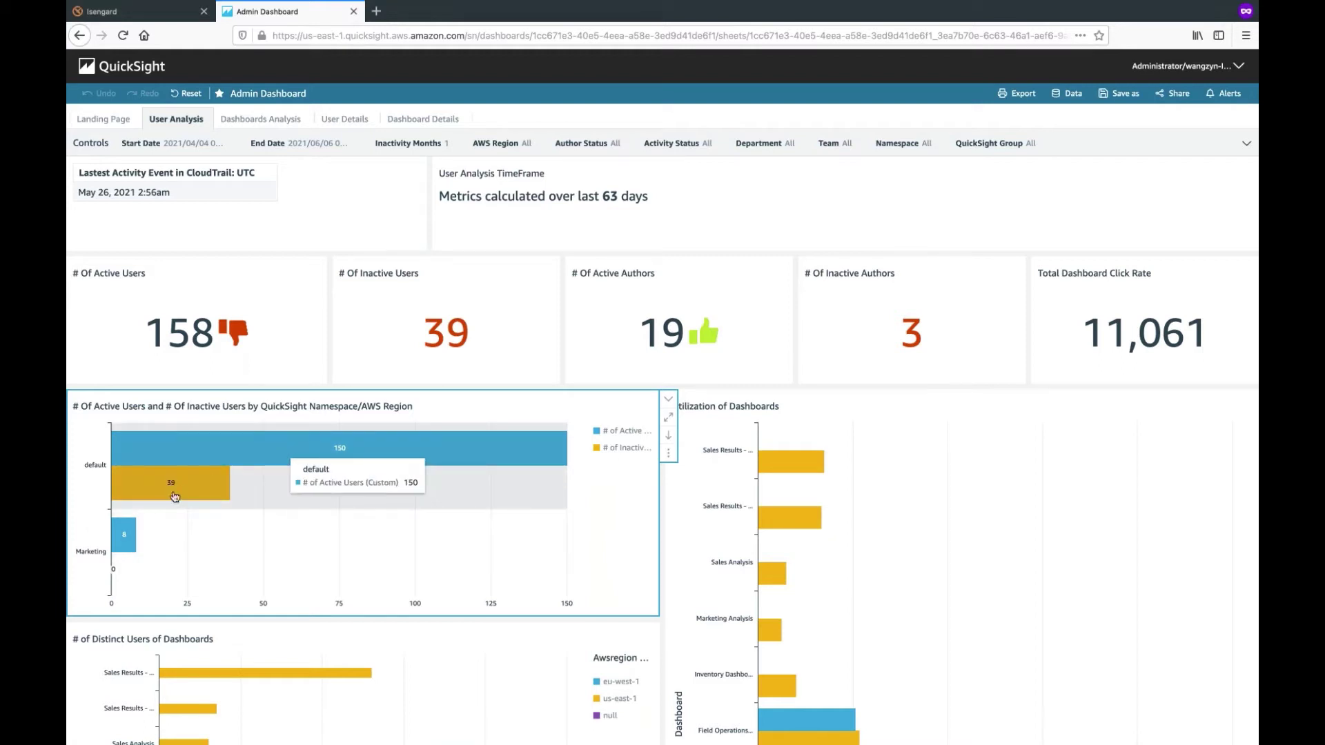
mouse_move(174, 501)
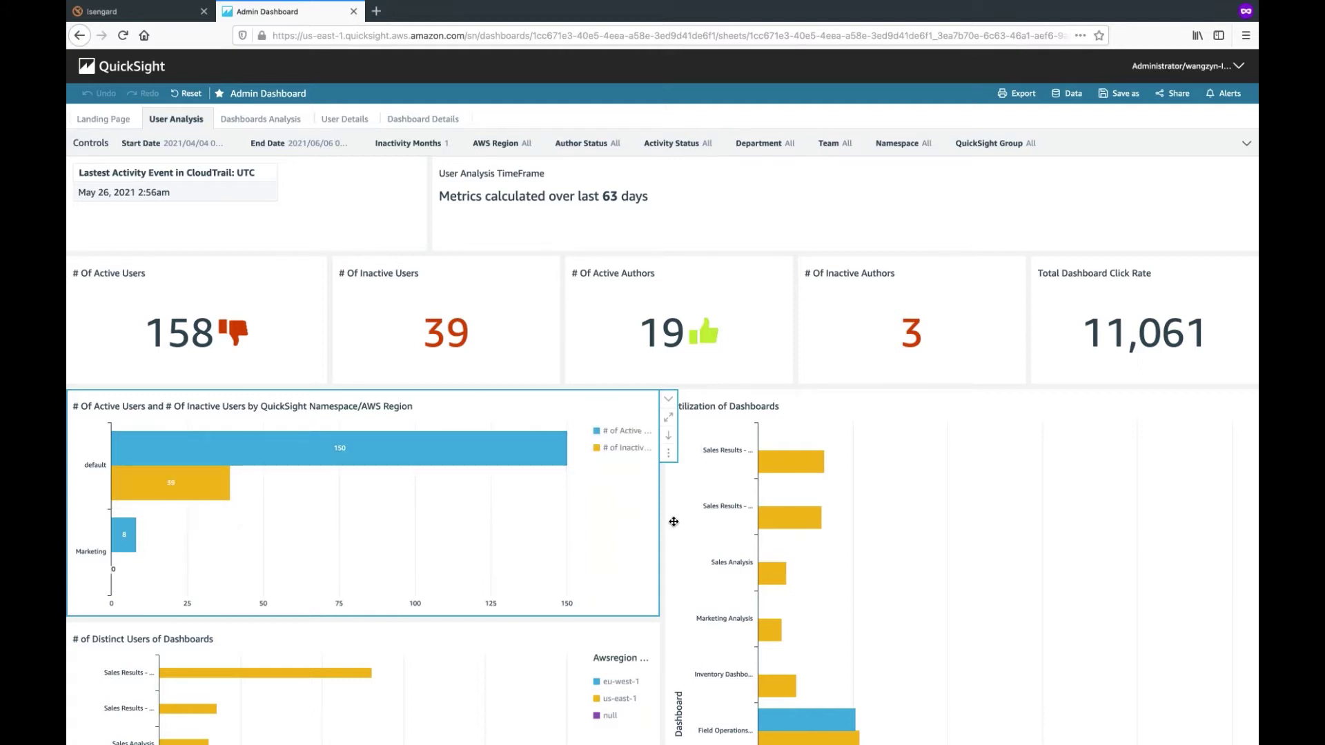
scroll(674, 523, "down", 1)
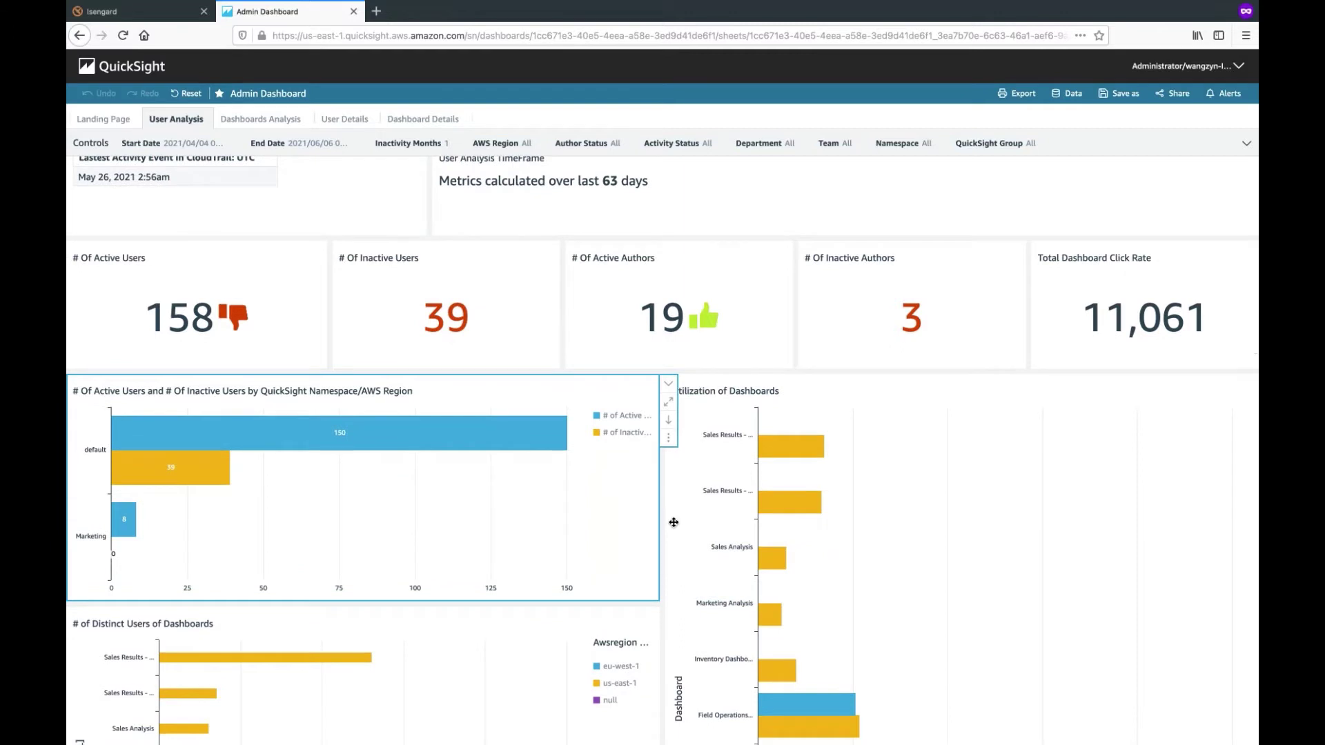
left_click(670, 423)
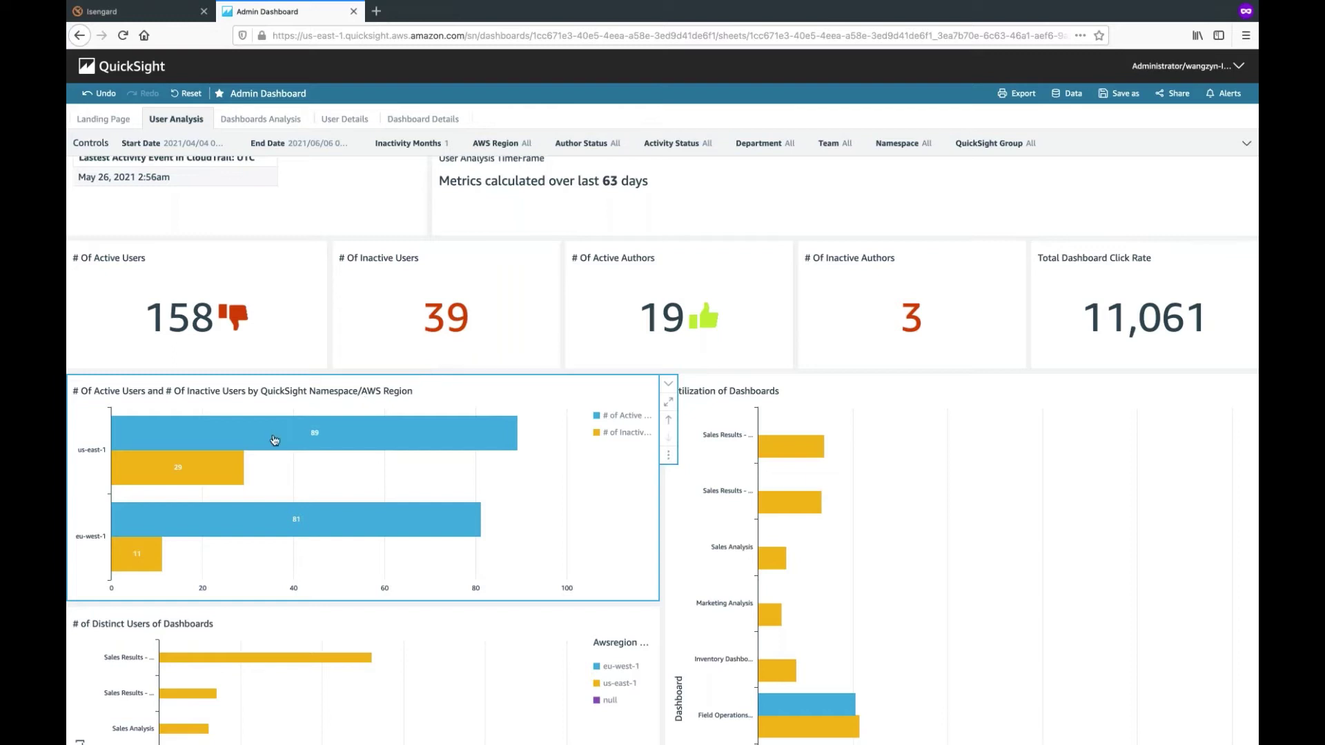
mouse_move(274, 441)
mouse_move(155, 566)
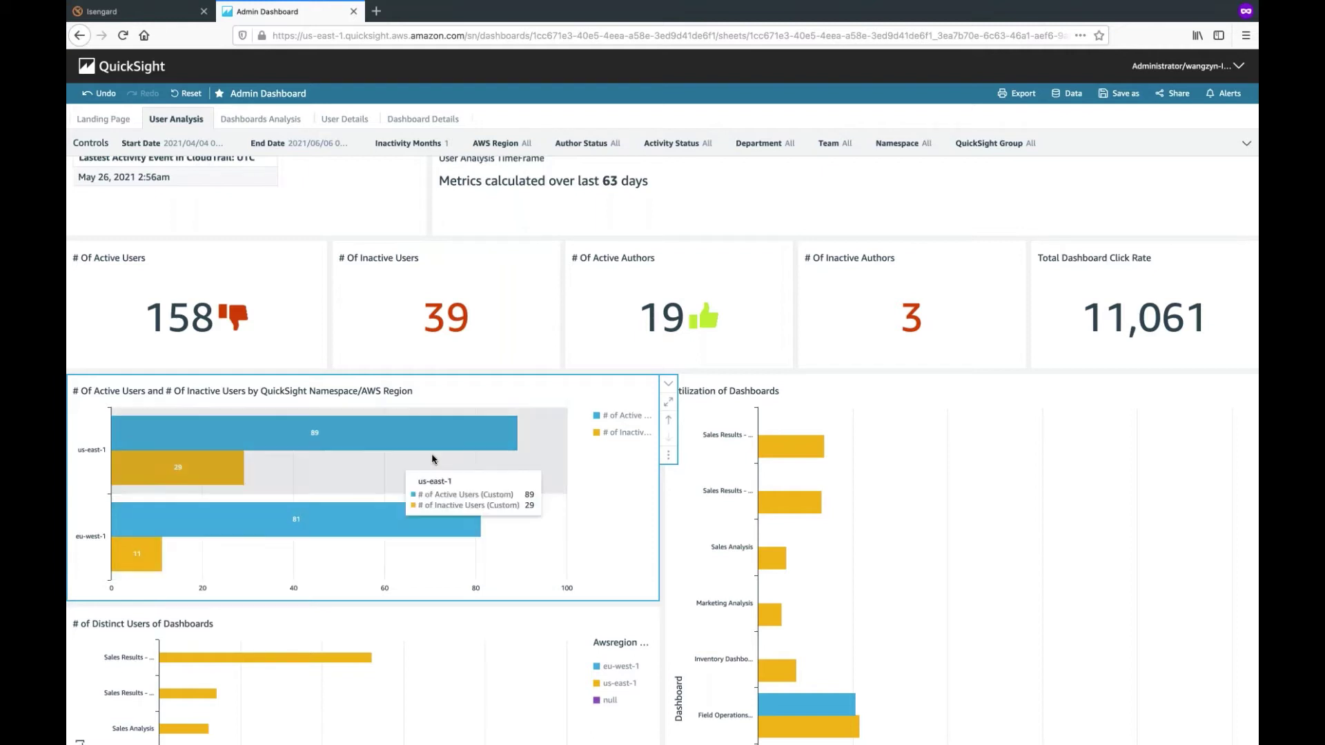
left_click(669, 420)
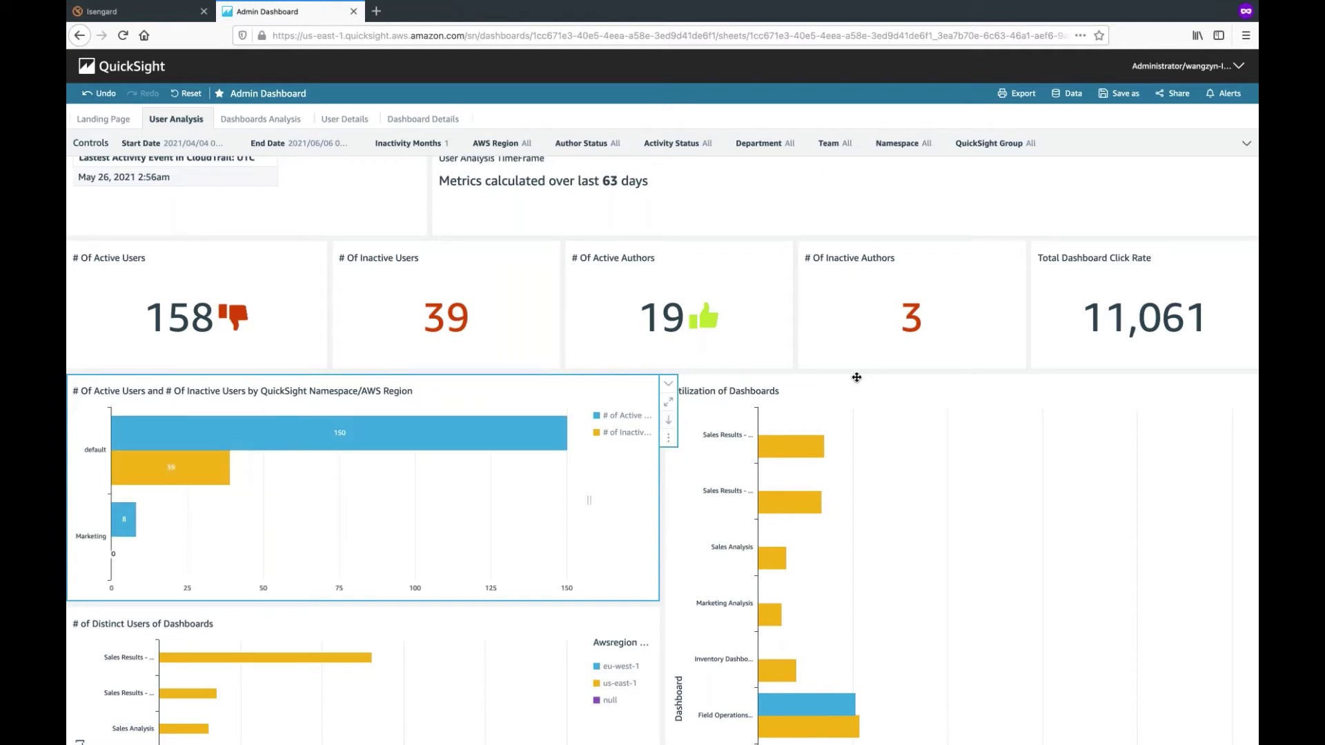
Examine the # of Distinct Users of Dashboards chart, comparing the dashboards' user counts across AWS regions.
scroll(663, 580, "down", 3)
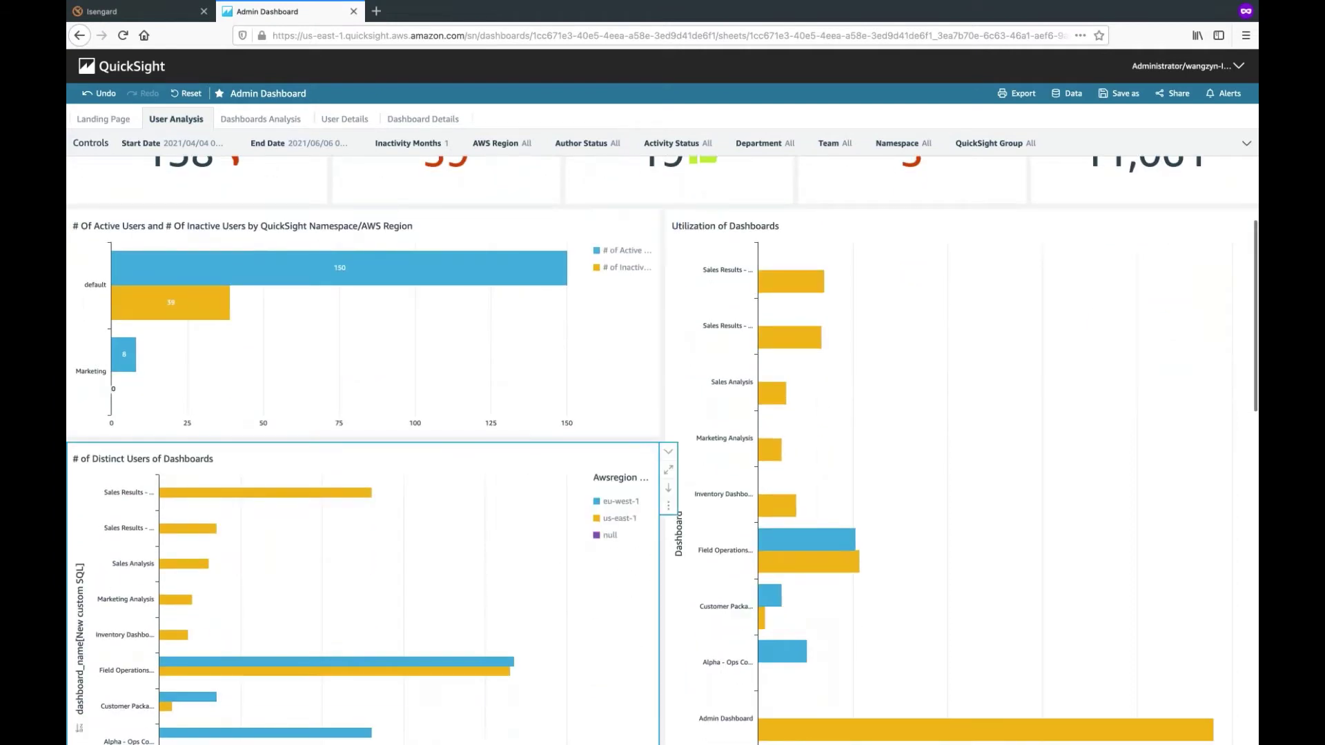
scroll(470, 430, "down", 1)
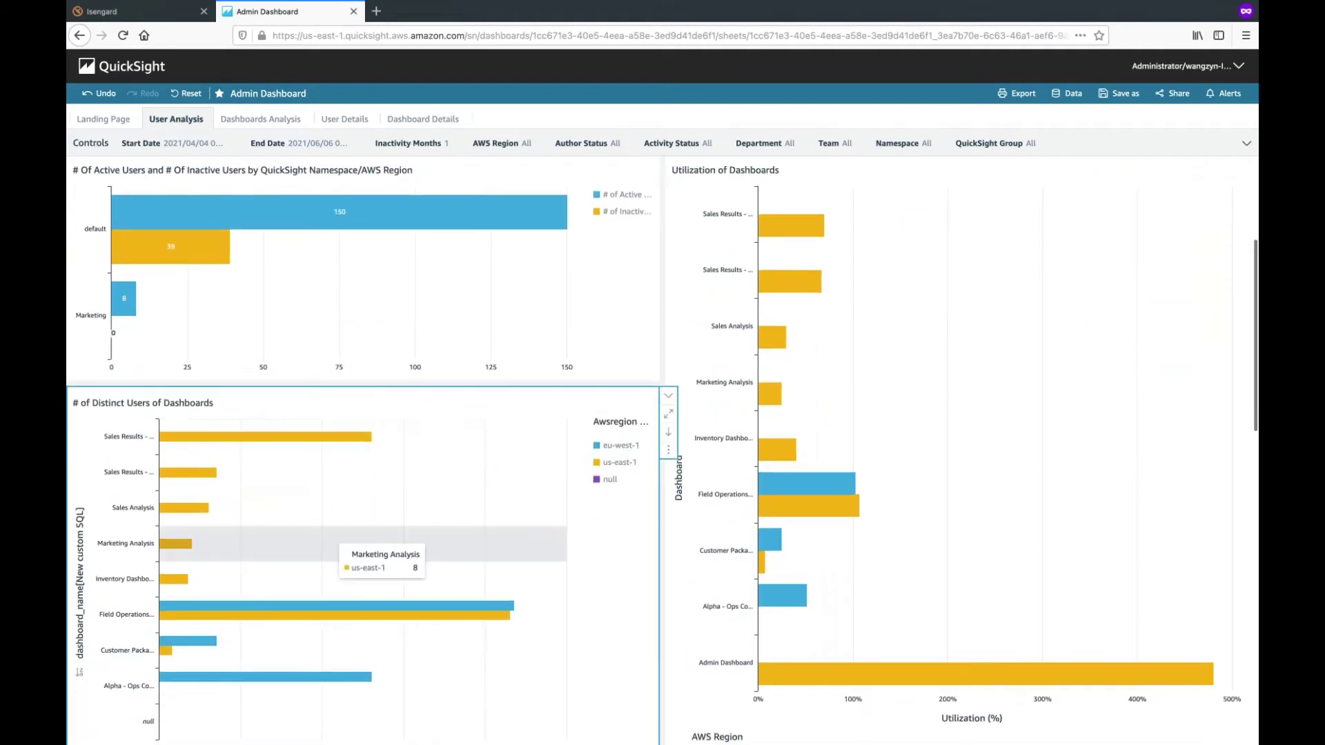
scroll(413, 381, "down", 1)
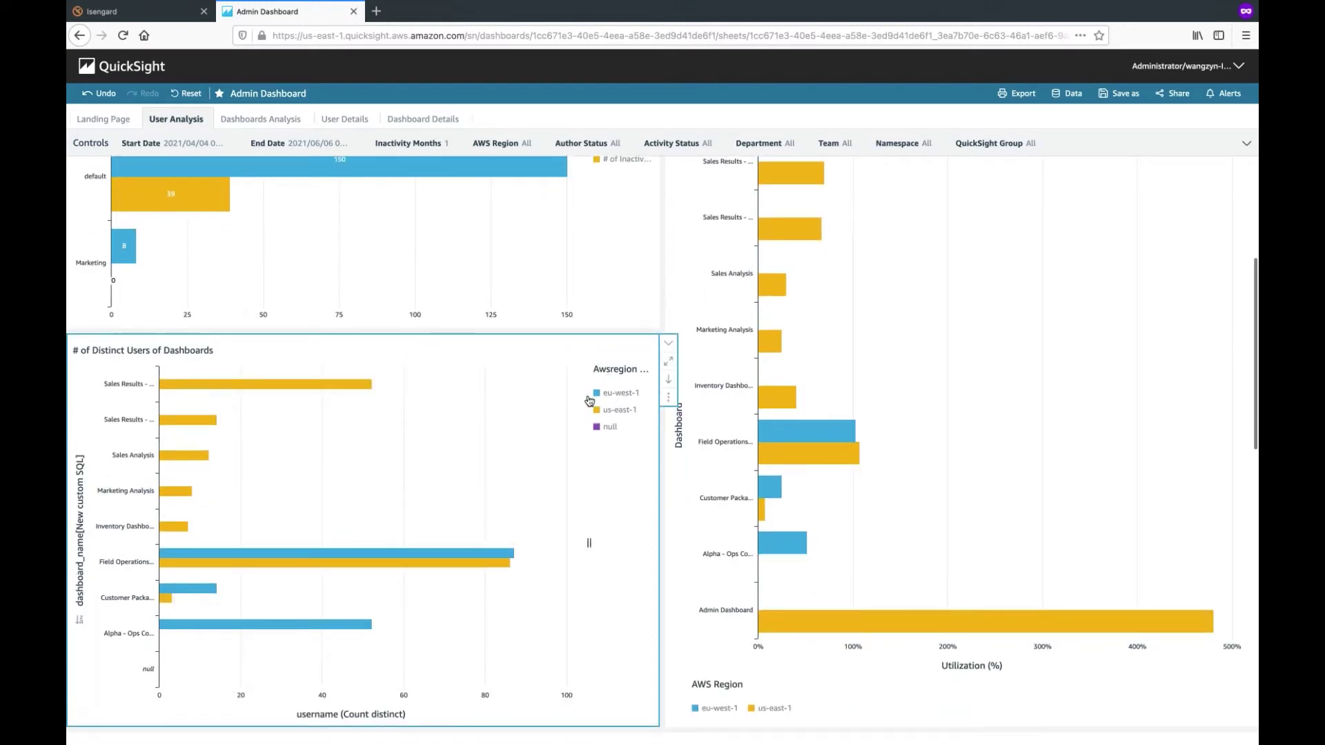
mouse_move(290, 381)
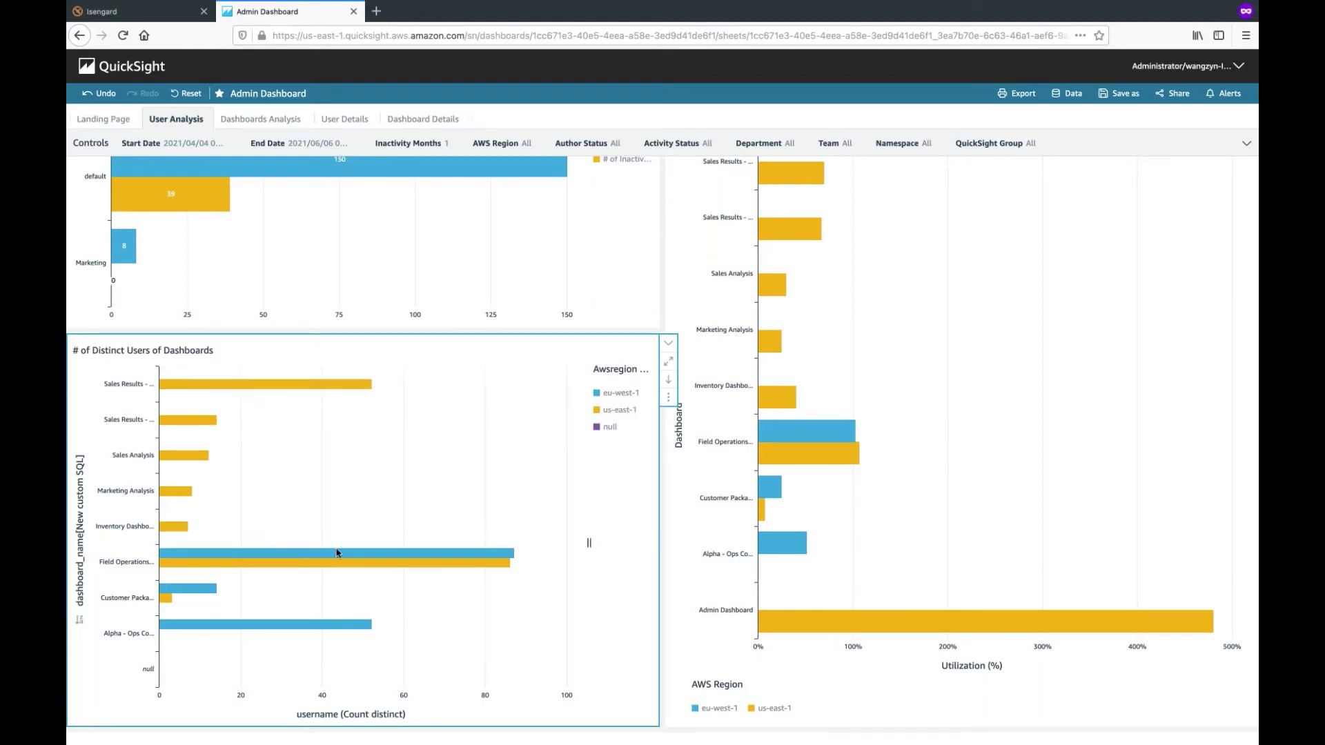
mouse_move(314, 554)
mouse_move(350, 400)
scroll(664, 533, "up", 1)
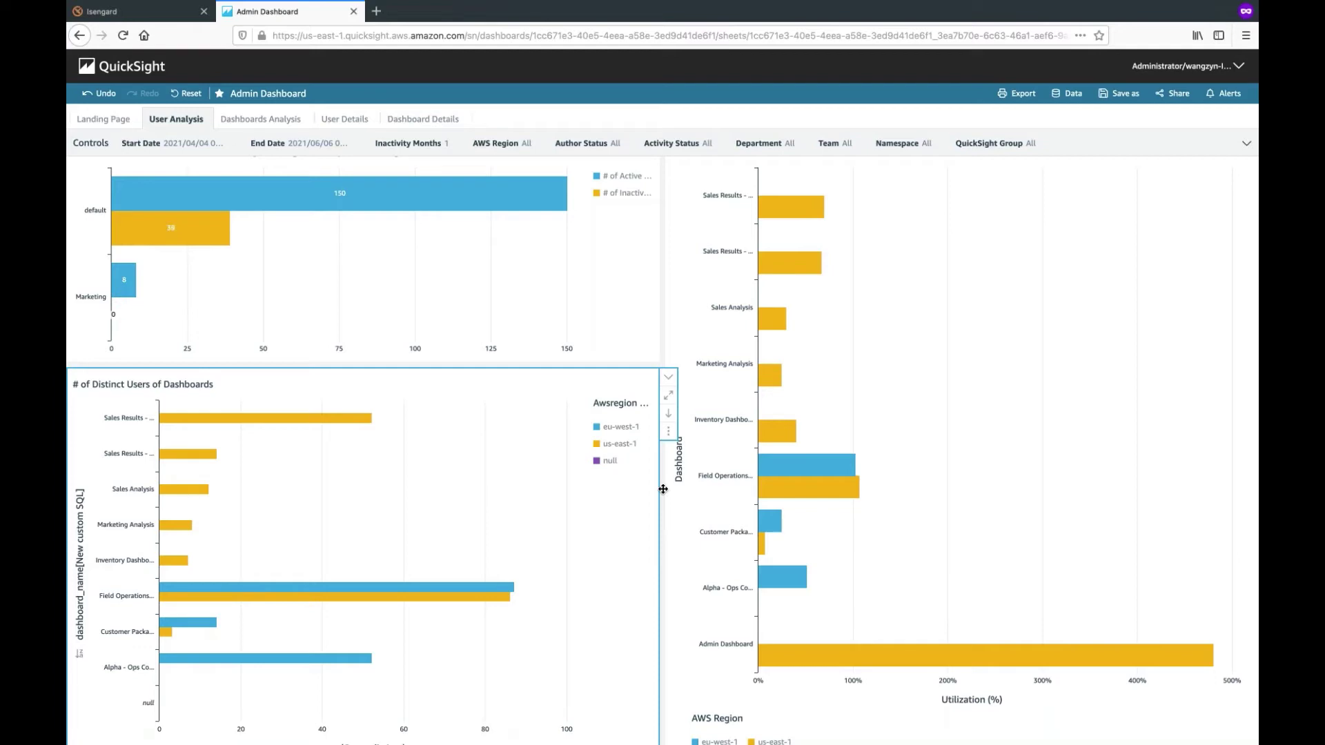
Examine the Utilization of Dashboards chart, comparing the utilization of individual dashboards by AWS region.
scroll(663, 489, "up", 5)
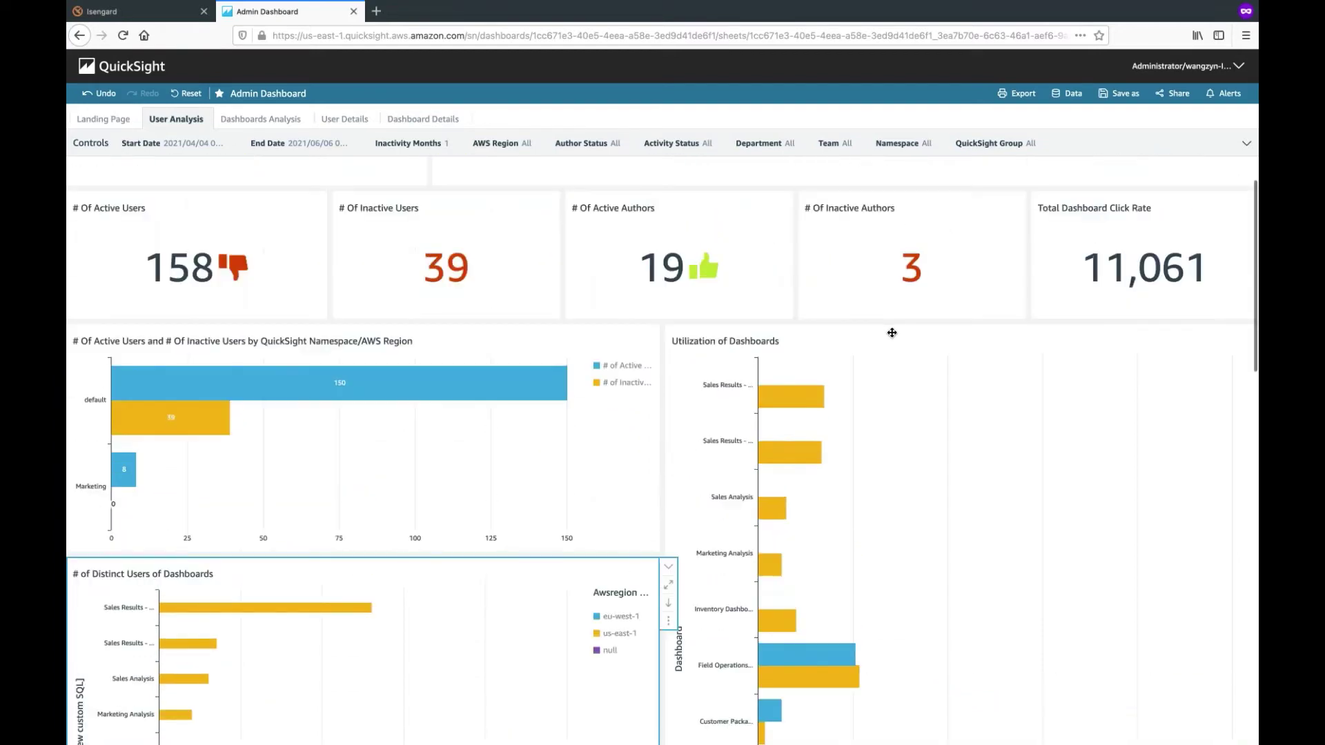
scroll(915, 553, "down", 5)
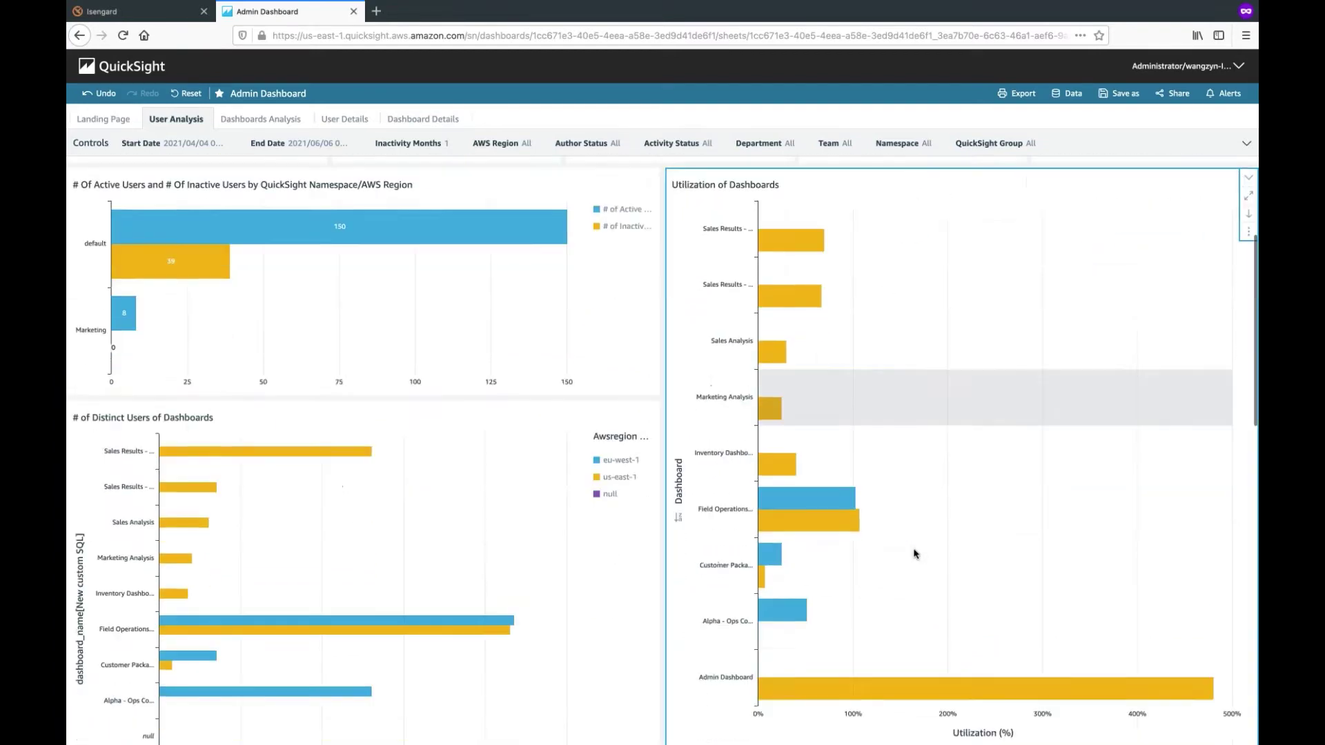
scroll(915, 554, "up", 2)
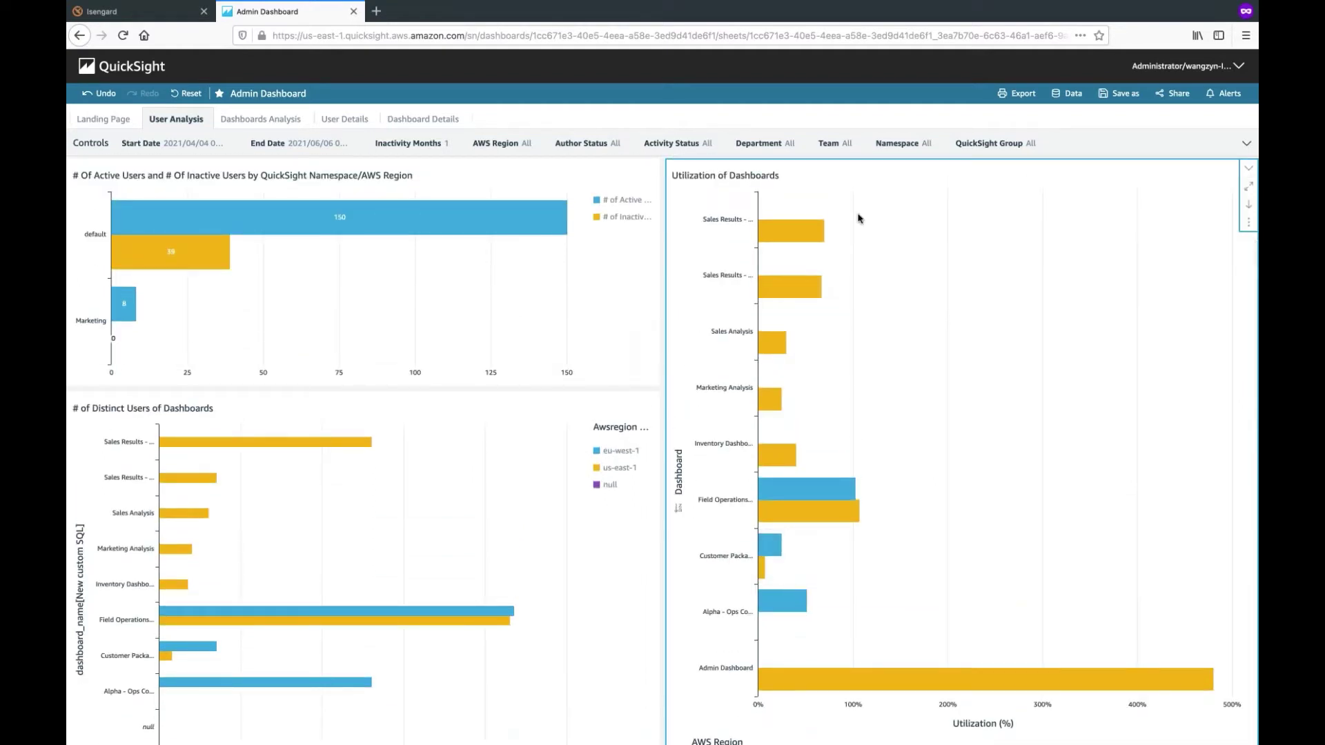
mouse_move(786, 514)
mouse_move(793, 249)
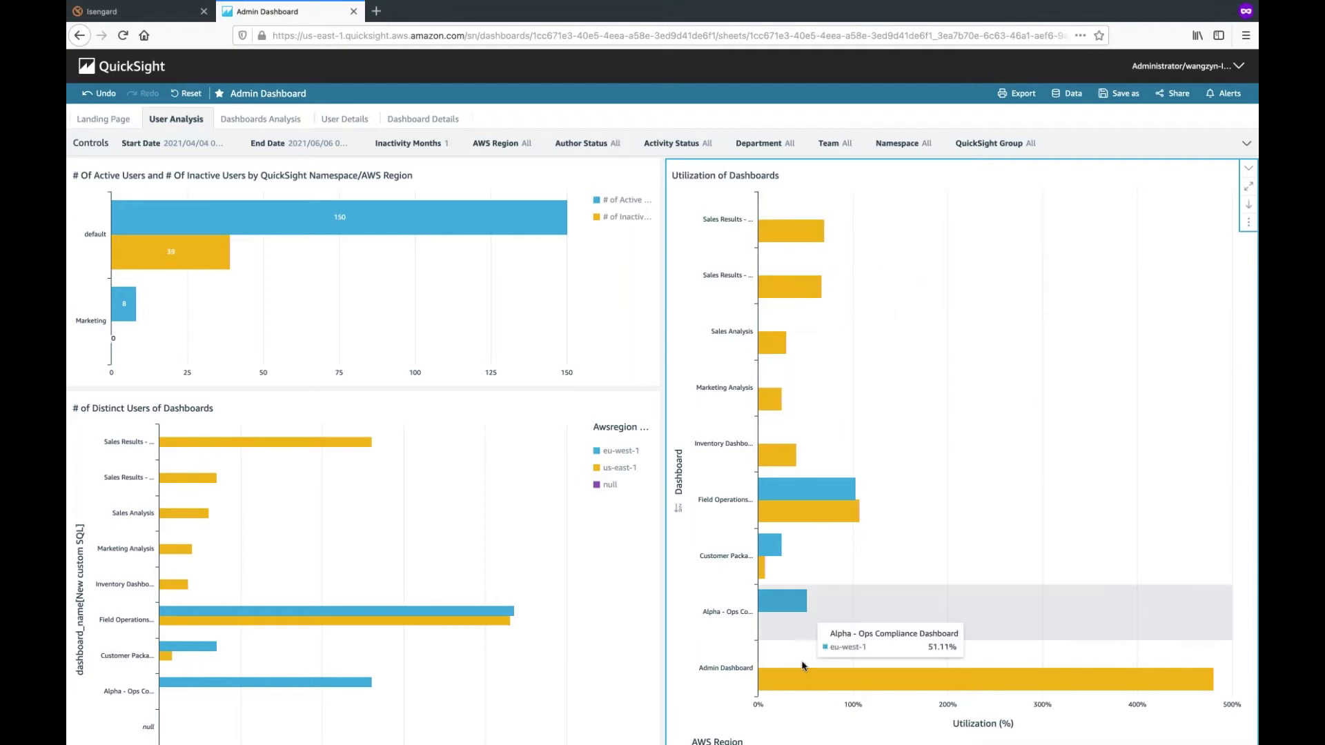
mouse_move(793, 605)
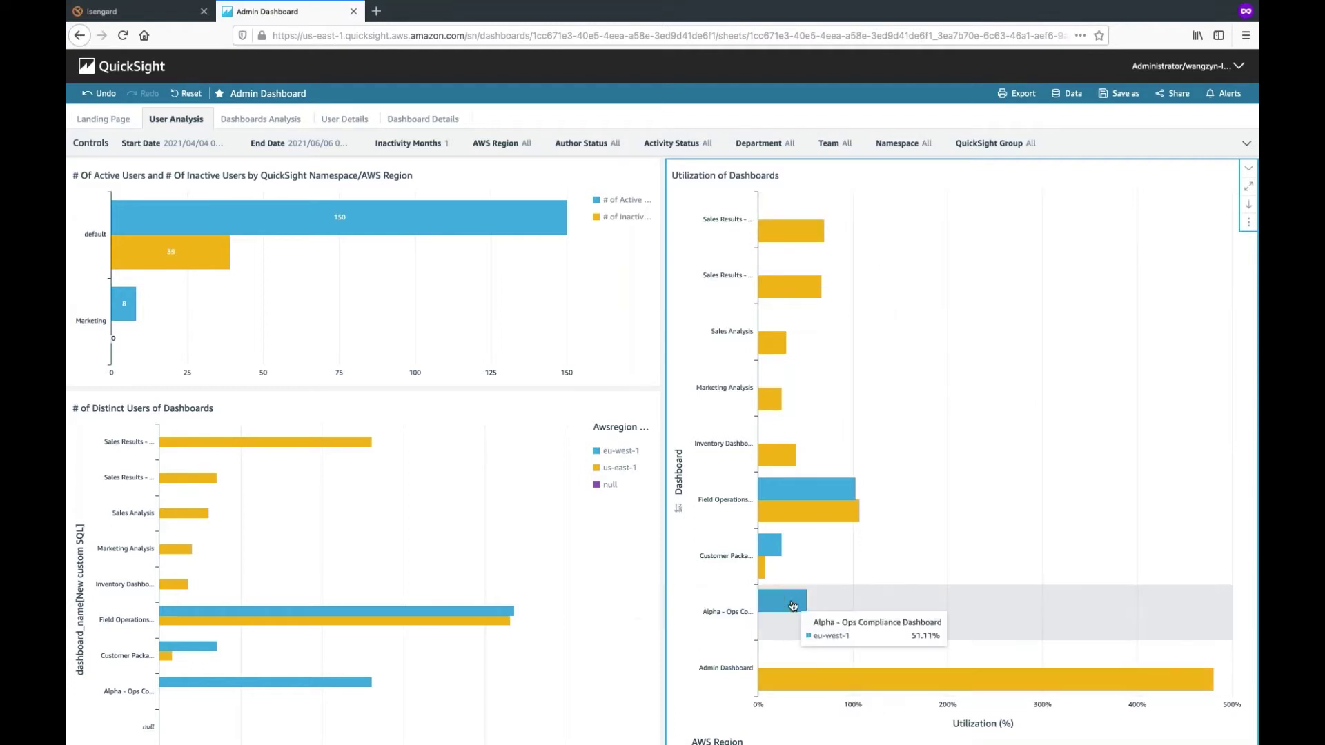
mouse_move(863, 442)
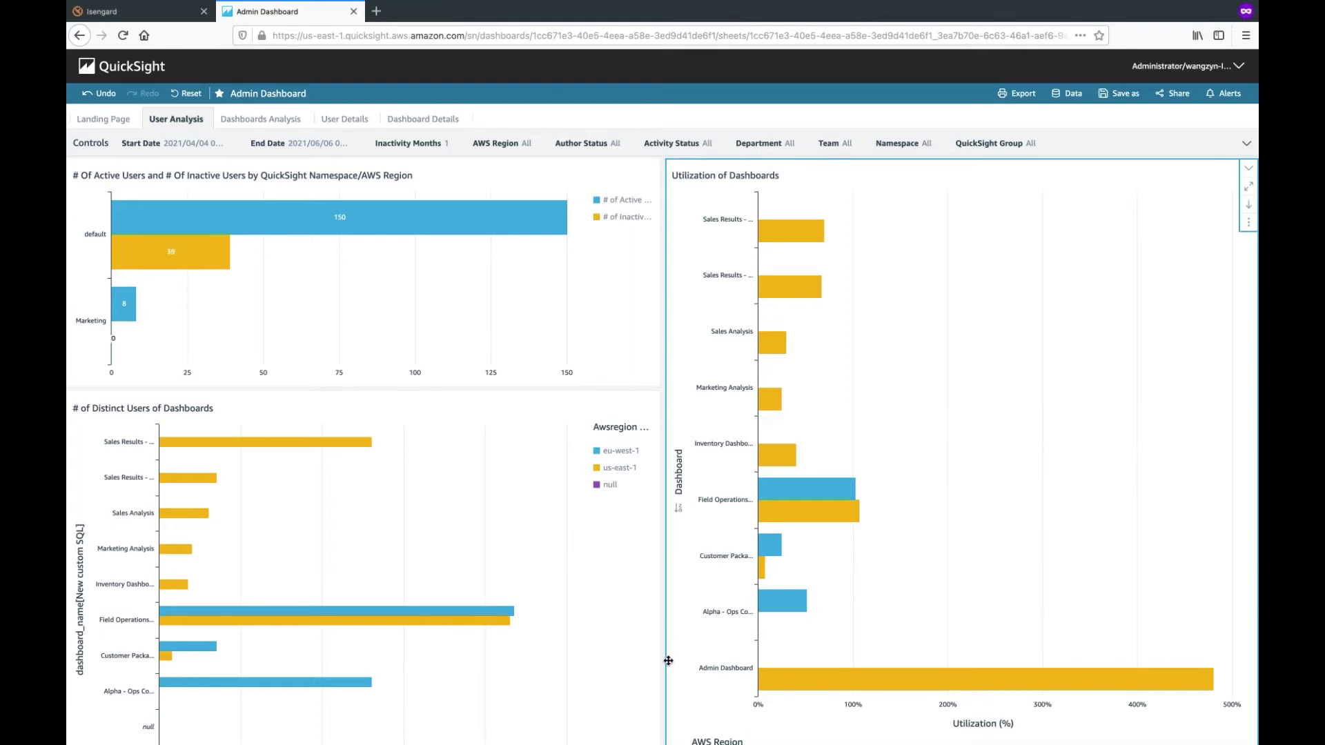
Review the table of QuickSight group and user statistics and the User Information and Activity Details table below it.
scroll(669, 660, "down", 8)
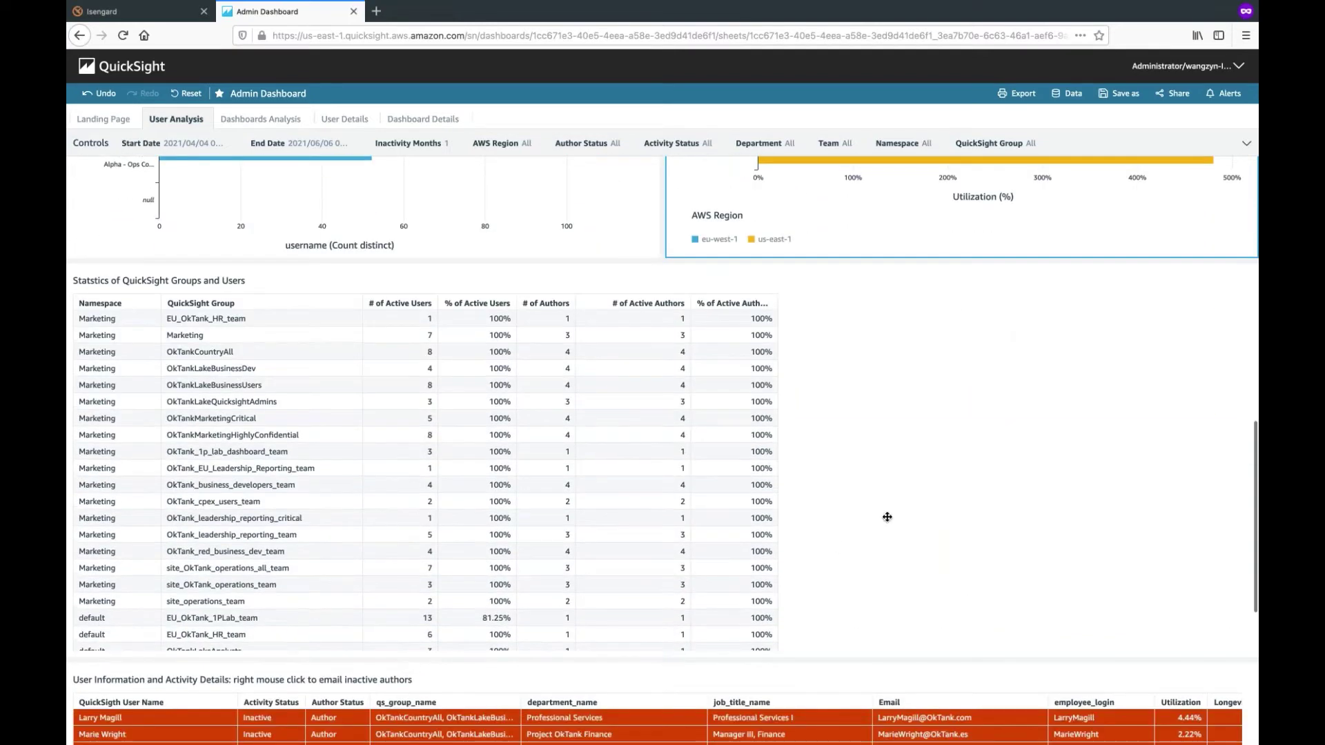
left_click(890, 517)
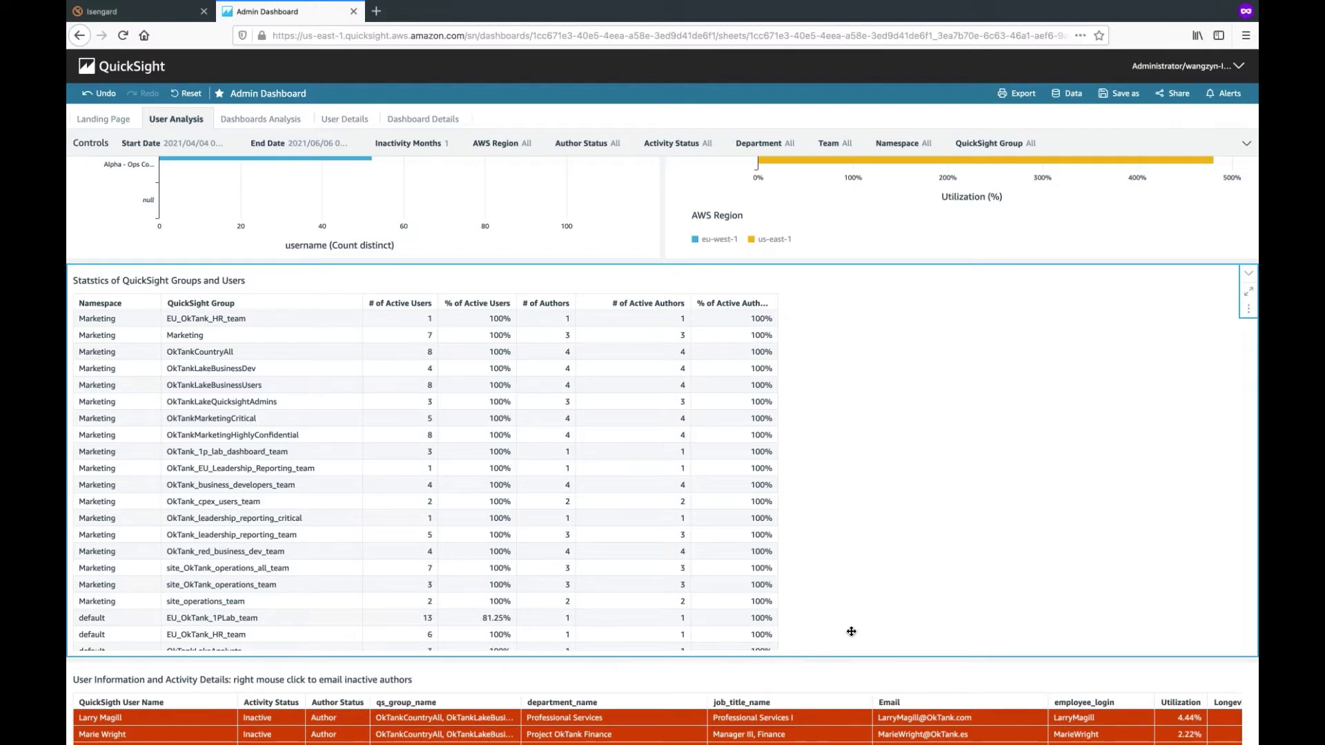
scroll(841, 657, "down", 5)
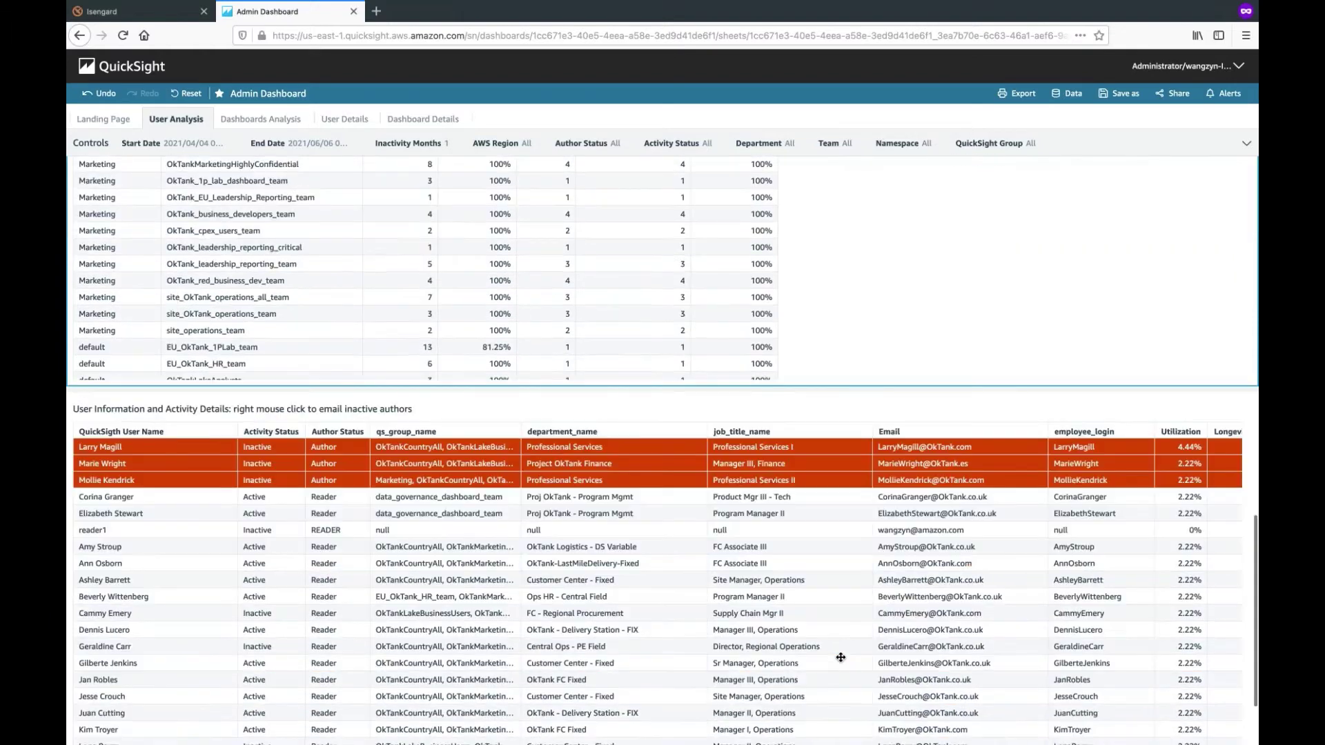
scroll(841, 658, "down", 2)
scroll(283, 517, "down", 2)
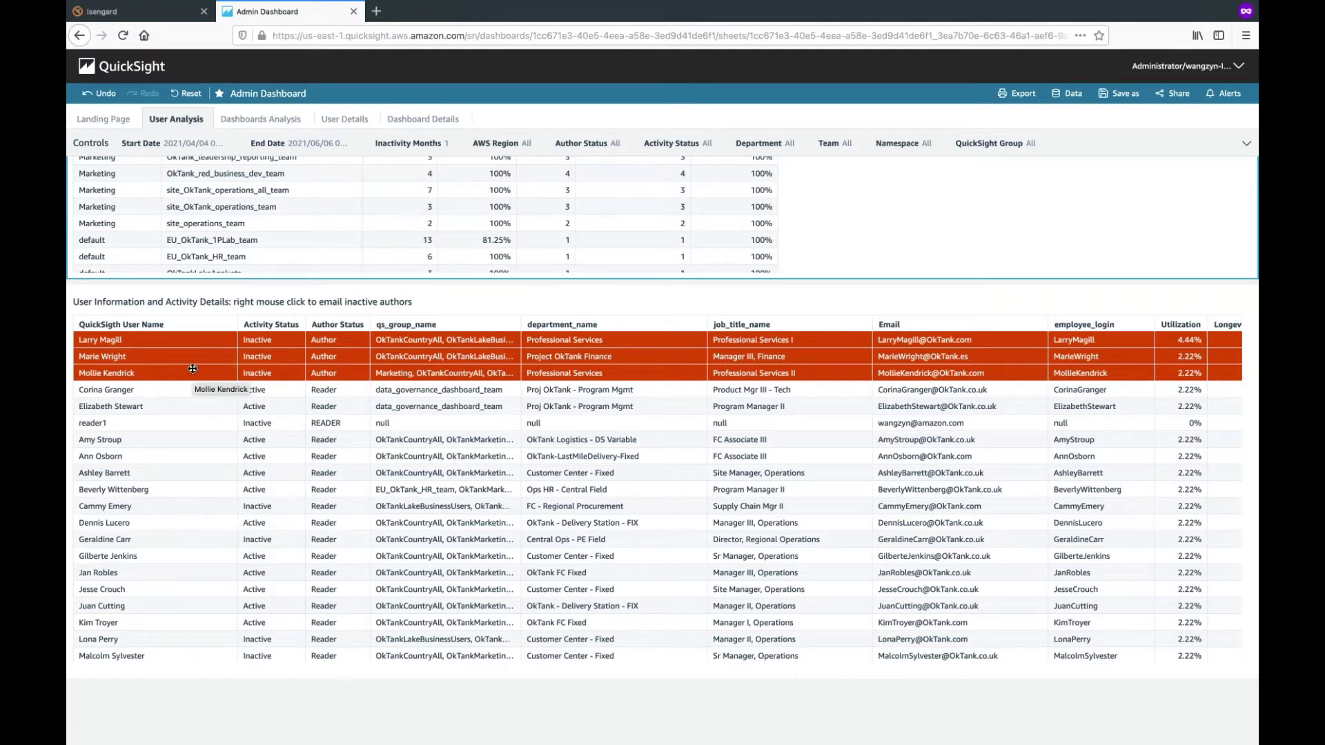
Check the actions offered for the first inactive author, and examine the utilization, longevity and login date columns of the user table.
right_click(169, 343)
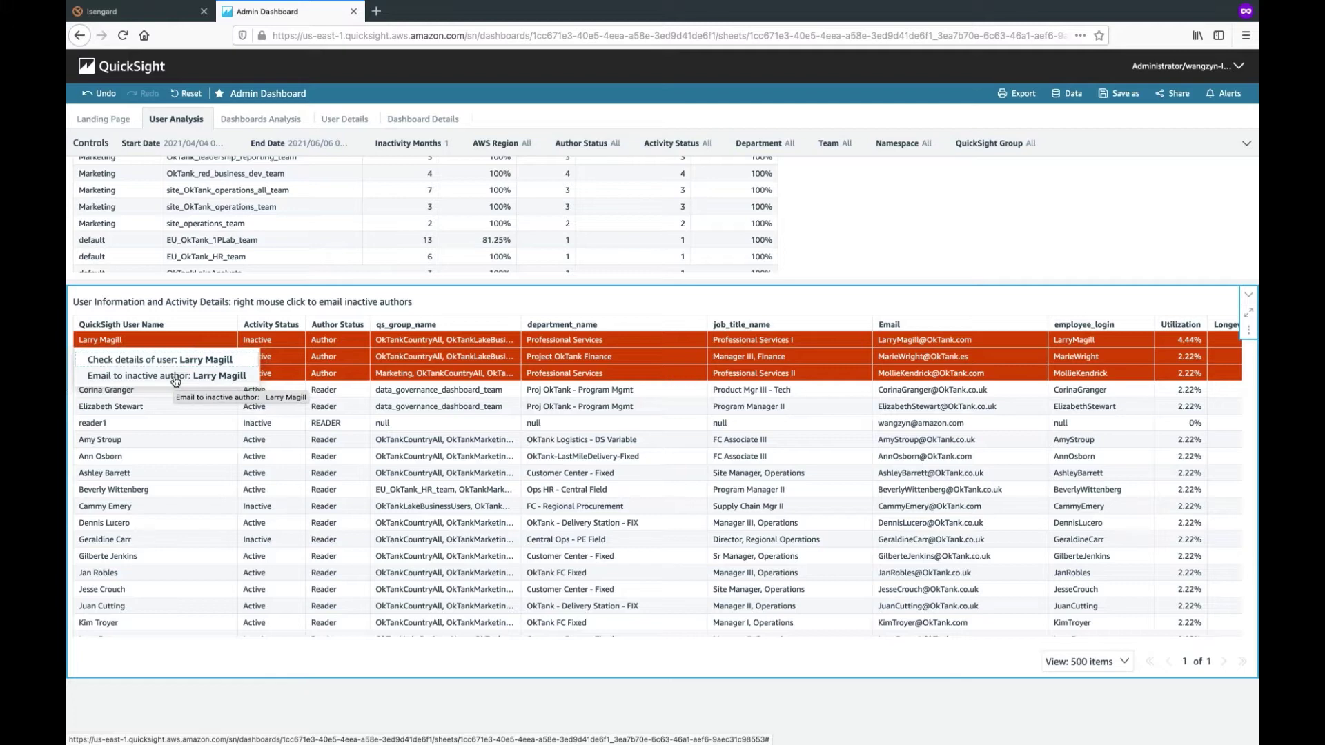
left_click(330, 289)
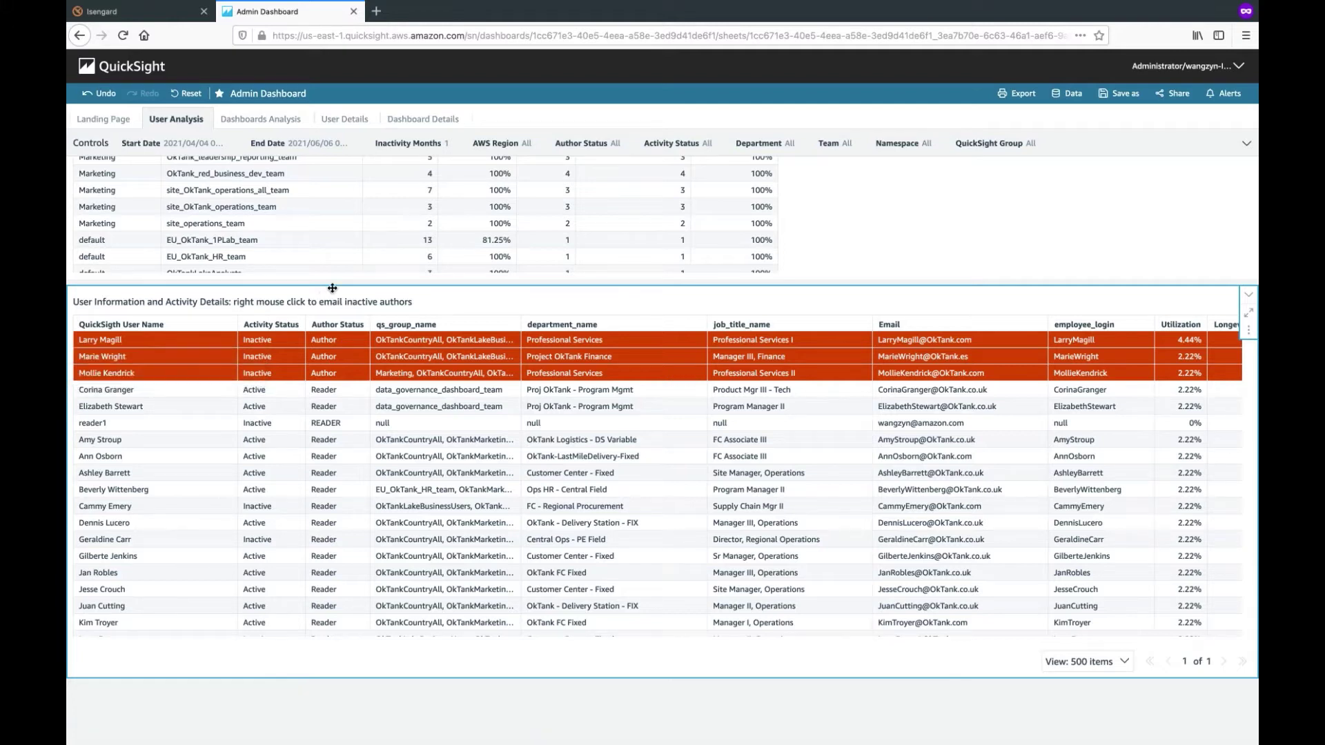
scroll(728, 327, "right", 2)
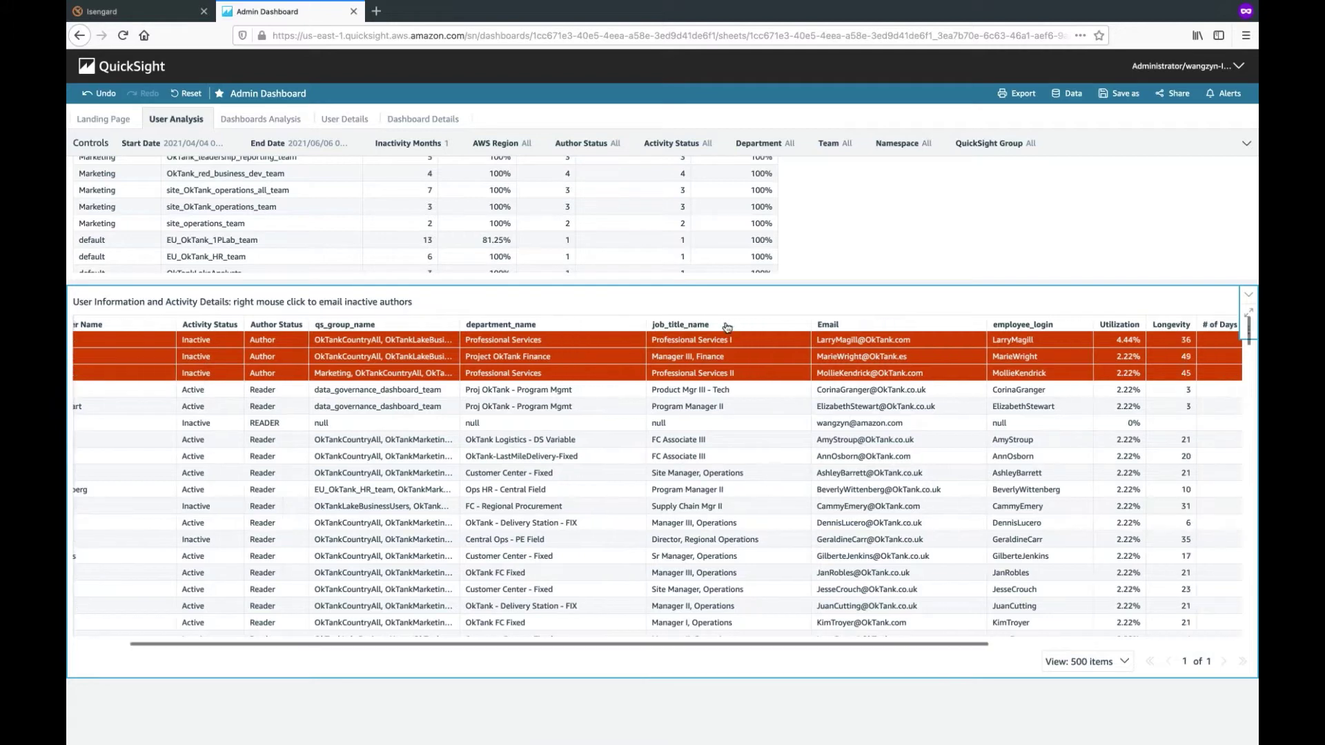
scroll(727, 328, "right", 4)
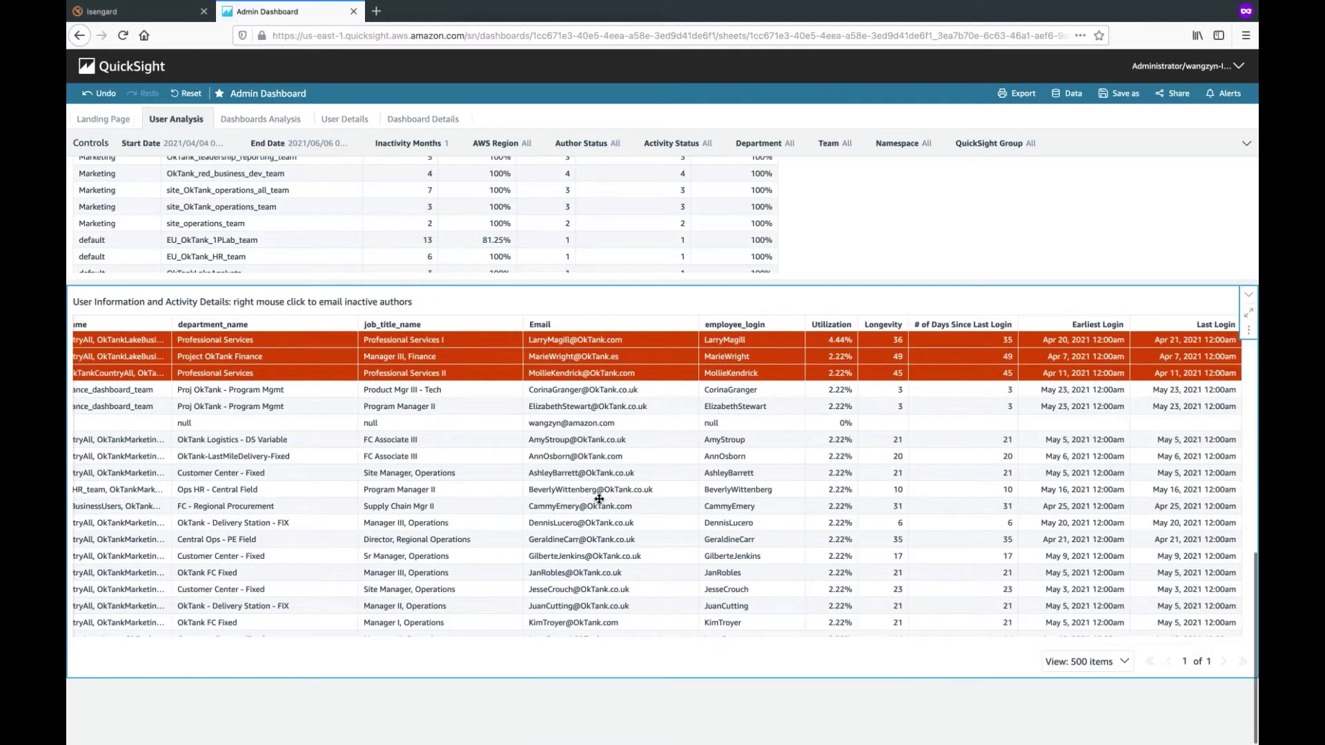
scroll(344, 490, "left", 1)
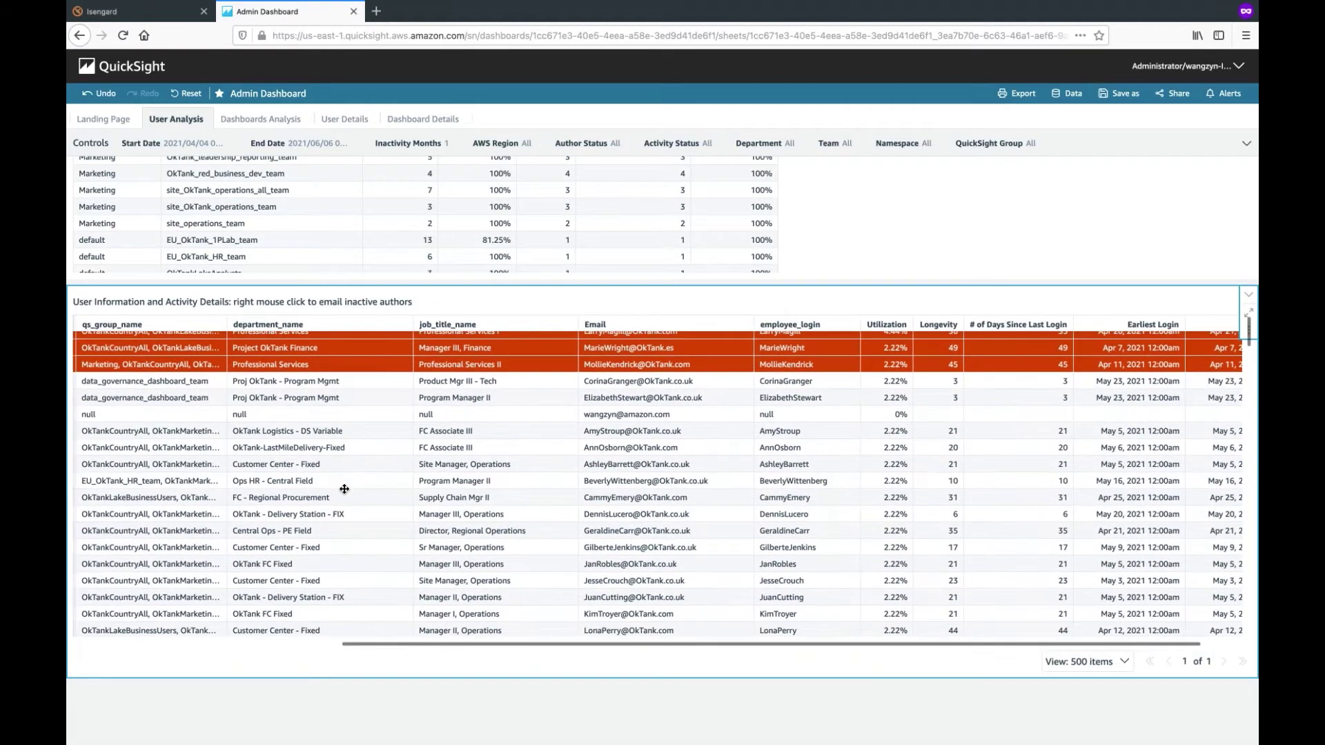
scroll(343, 490, "right", 2)
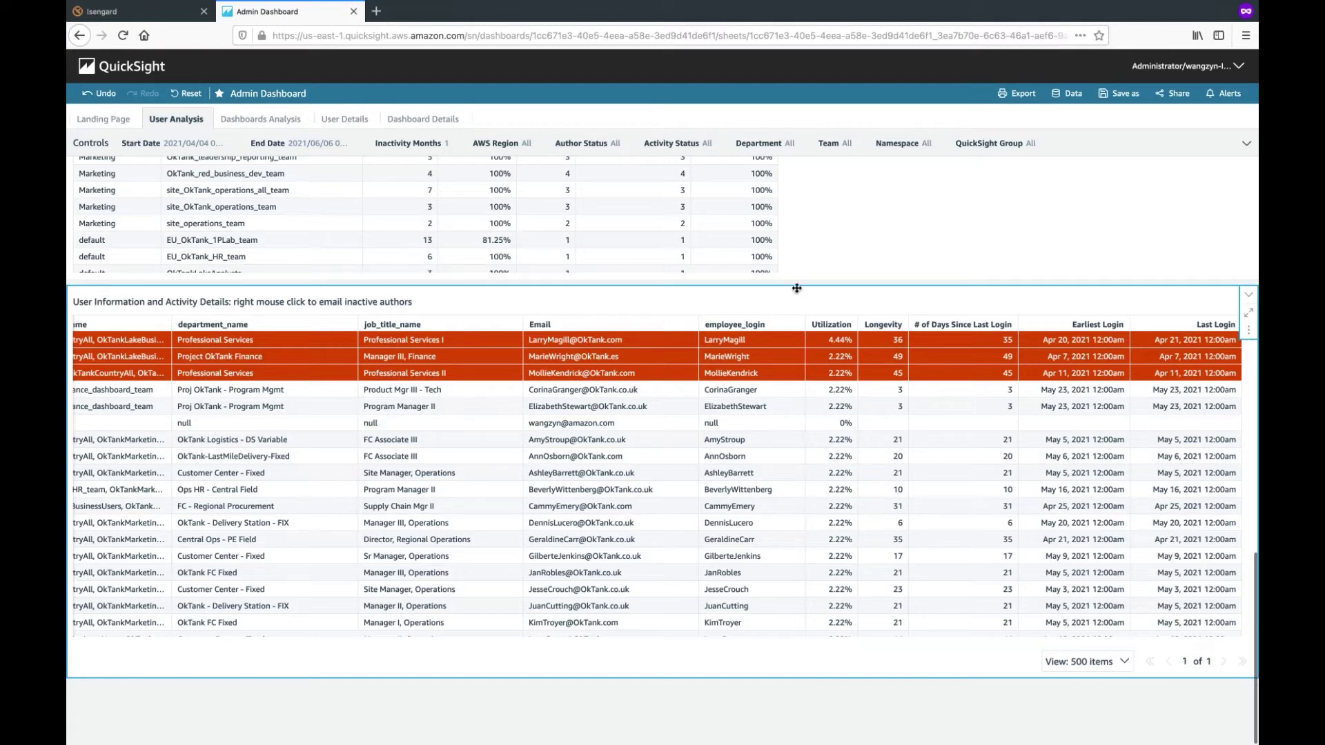
Open the Dashboards Analysis sheet and expand its controls.
left_click(269, 121)
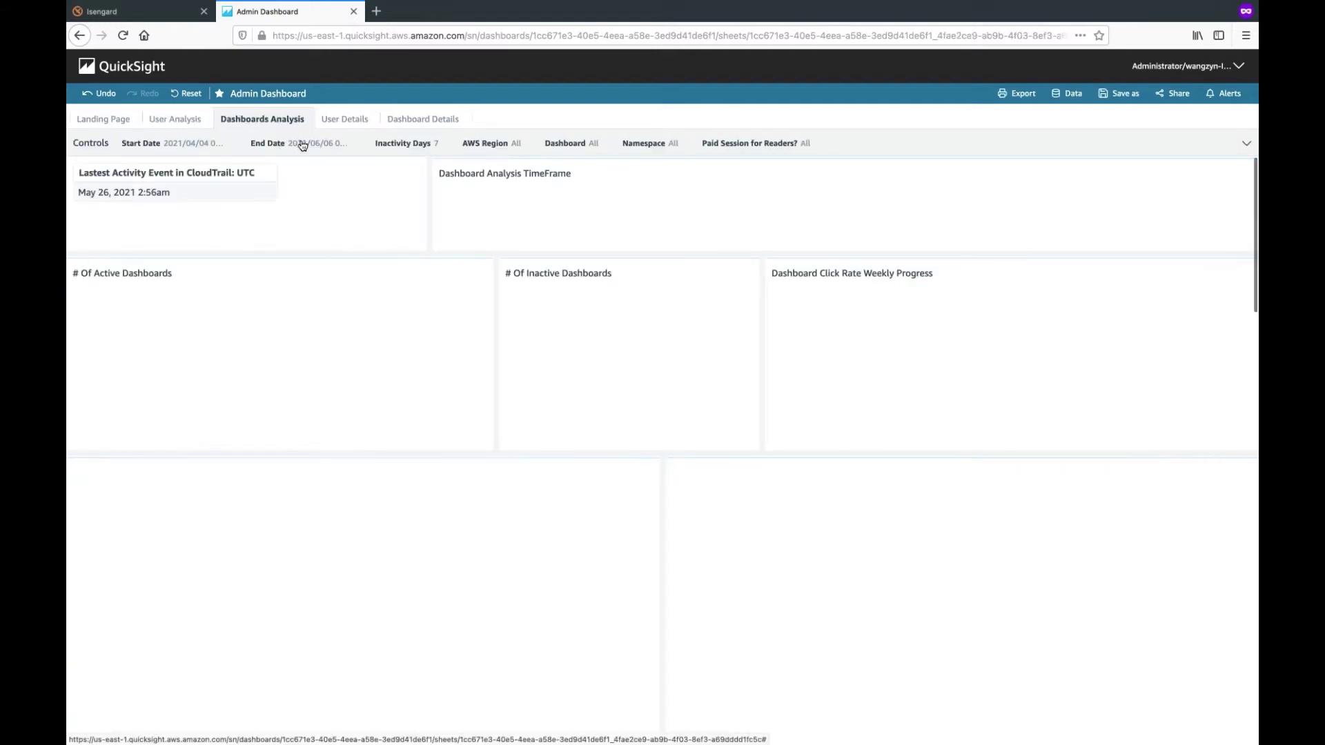
left_click(284, 144)
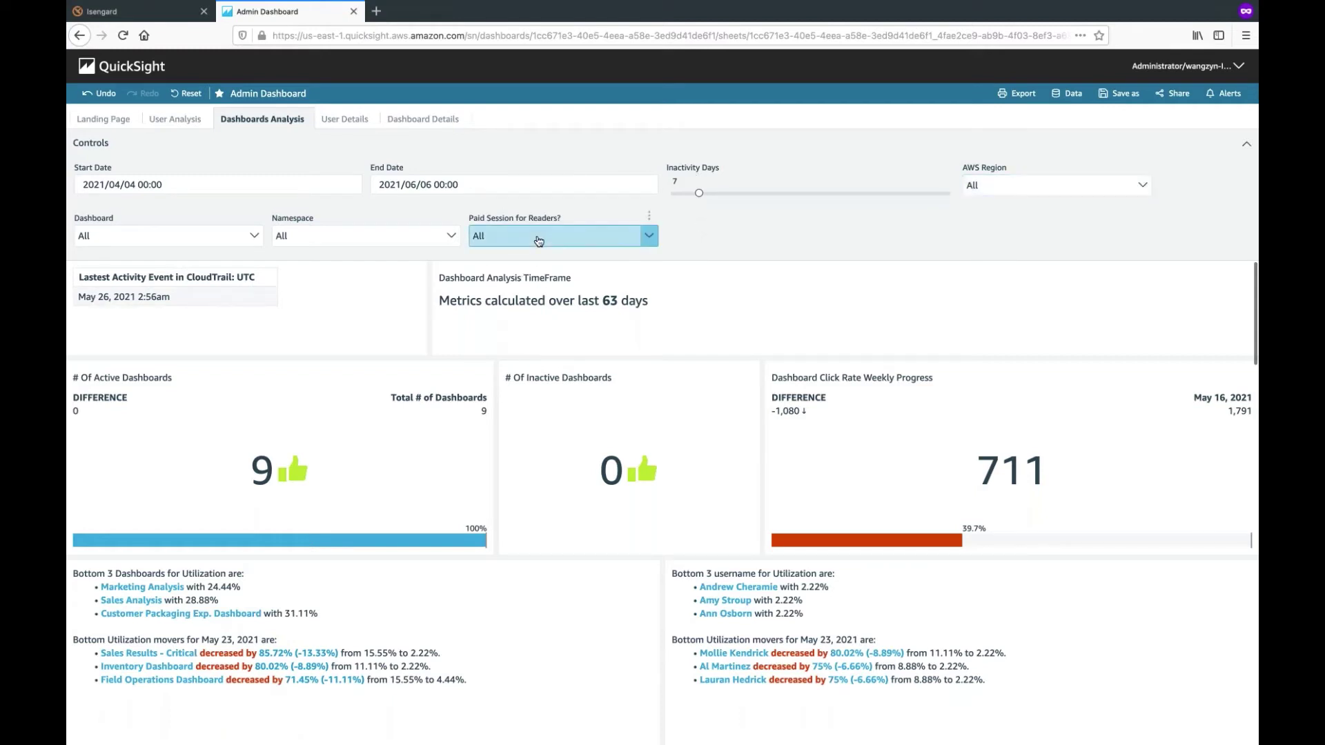
Filter Paid Session for Readers? to READER and Reader to compare the dashboard metrics, and restore it to all values.
left_click(511, 238)
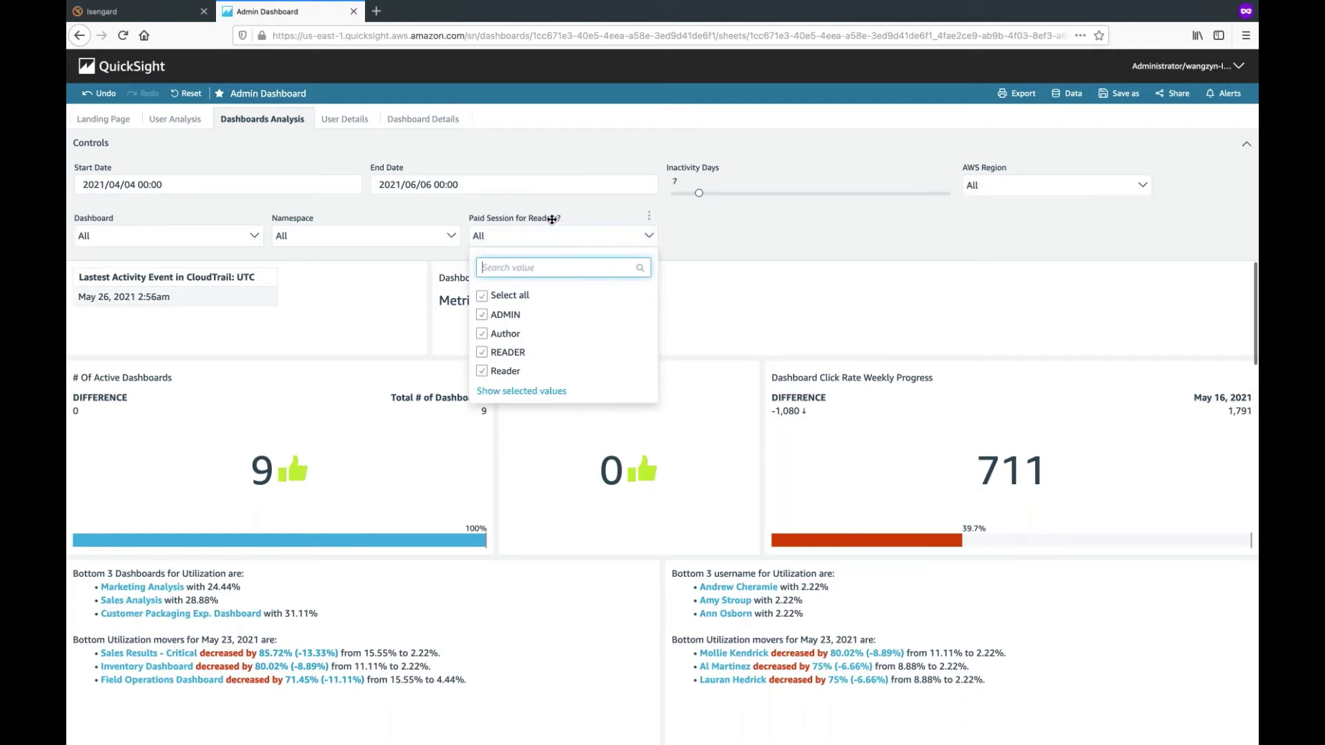
left_click(482, 297)
left_click(485, 353)
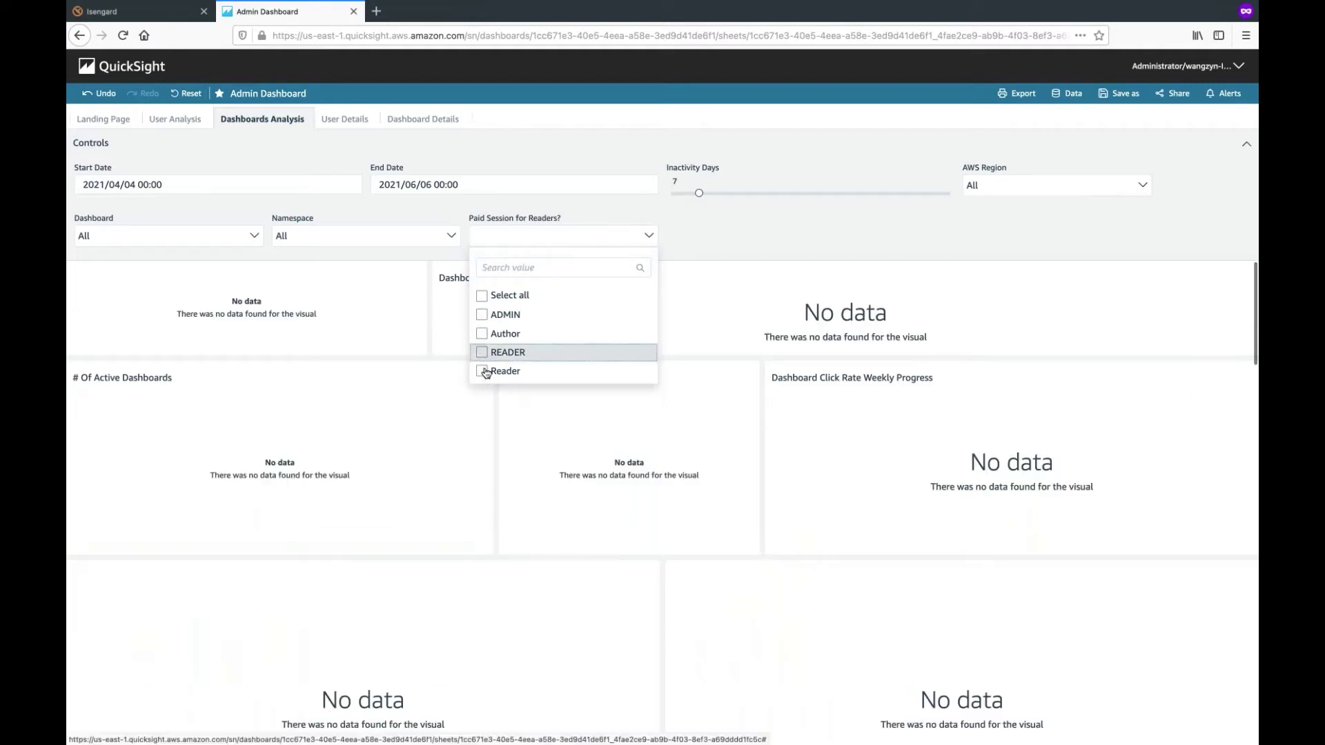
left_click(507, 369)
left_click(820, 252)
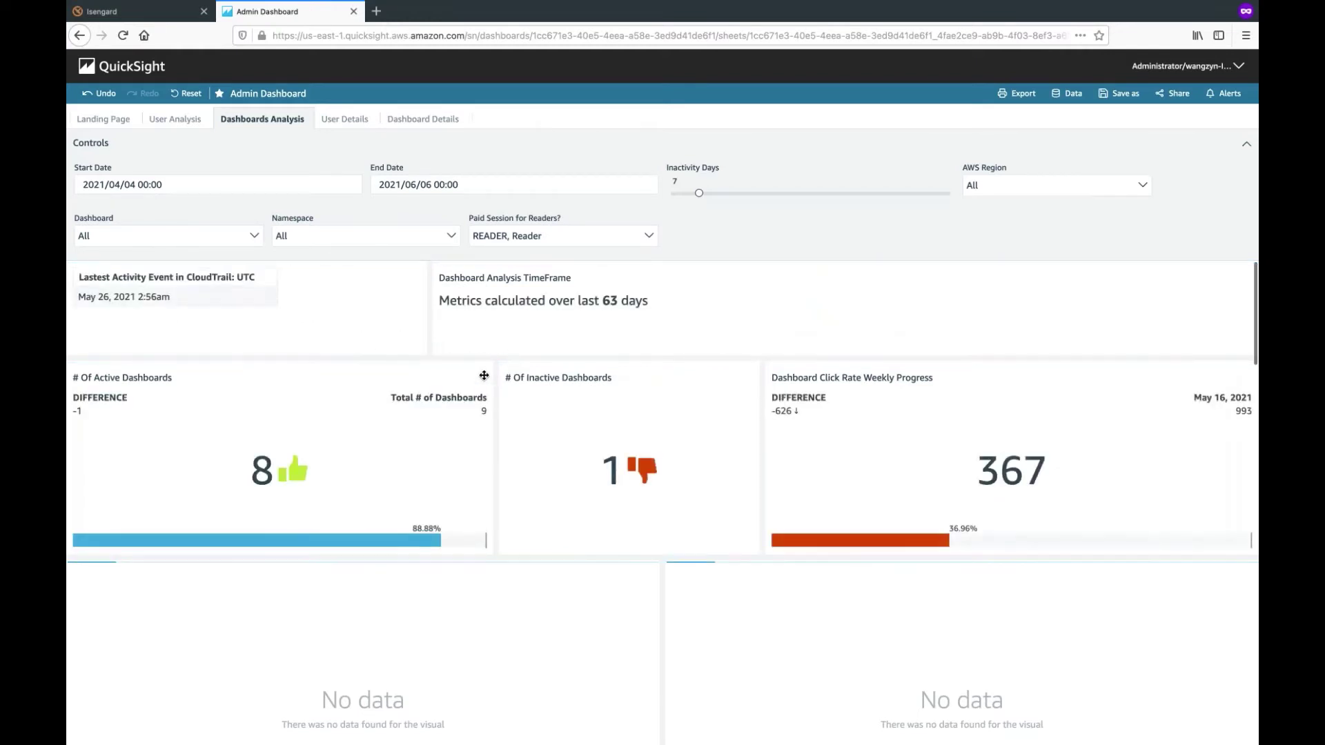
left_click(577, 237)
left_click(481, 295)
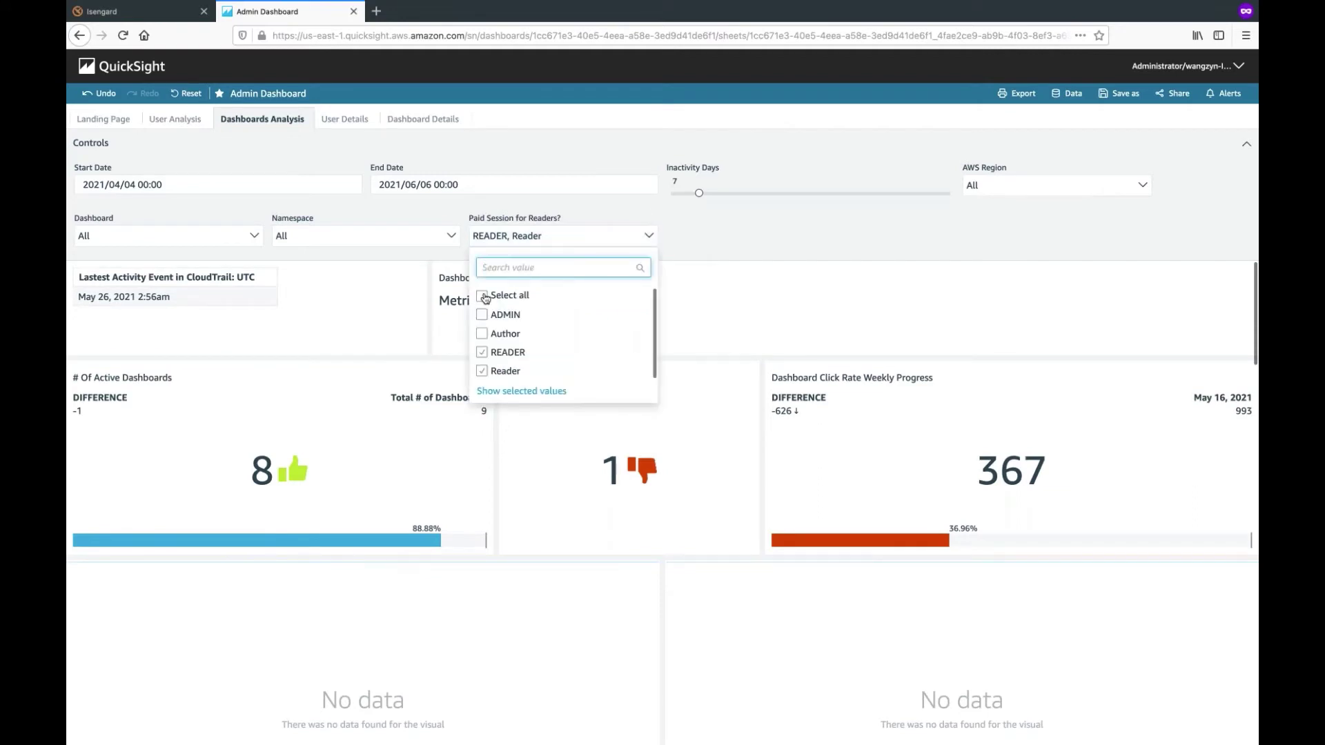
left_click(727, 228)
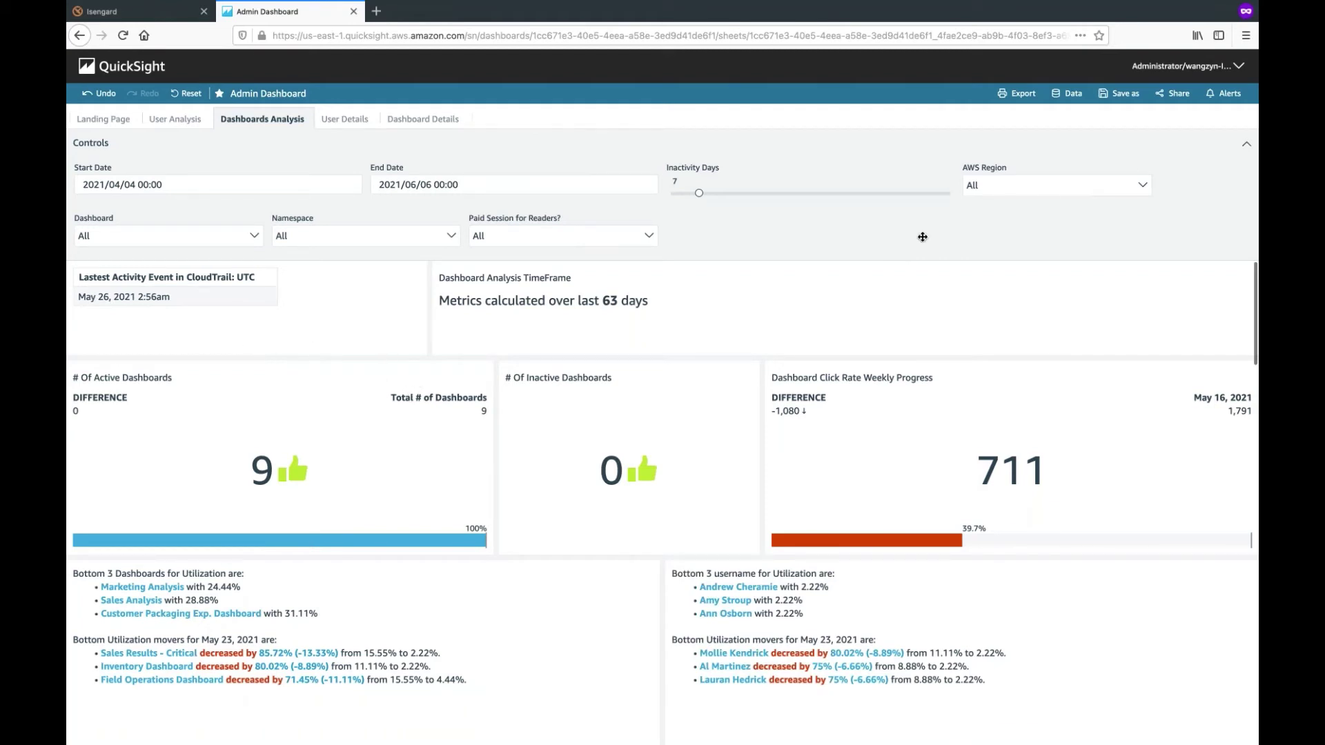
Review the # Of Active Dashboards, # Of Inactive Dashboards and Dashboard Click Rate Weekly Progress visuals one after another.
left_click(365, 382)
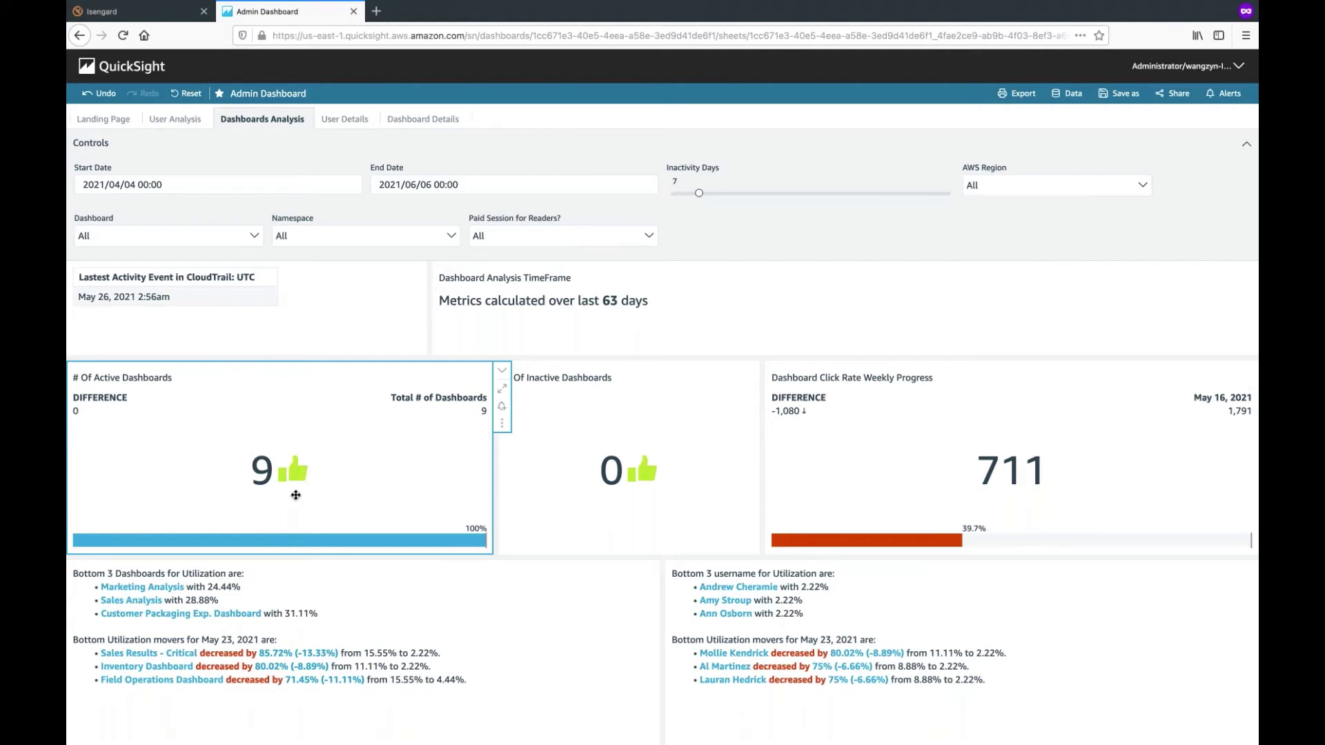
left_click(615, 409)
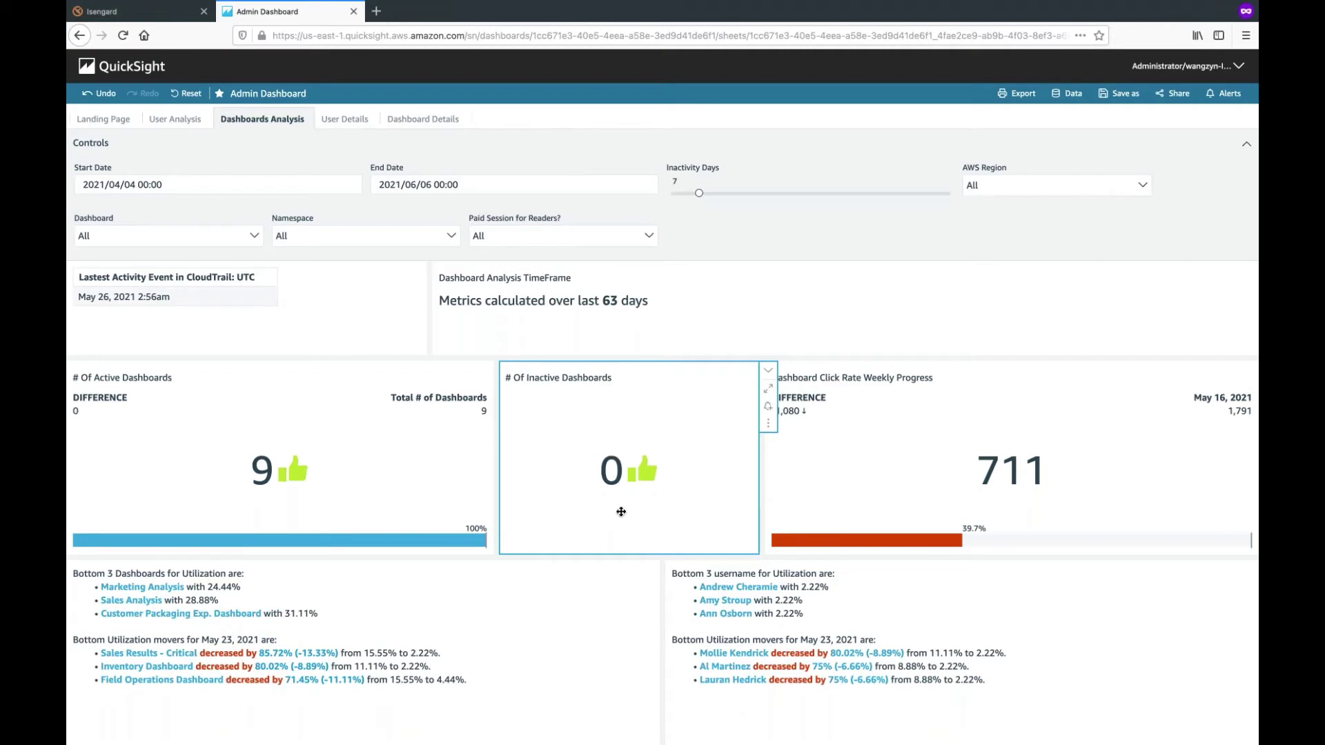
left_click(973, 416)
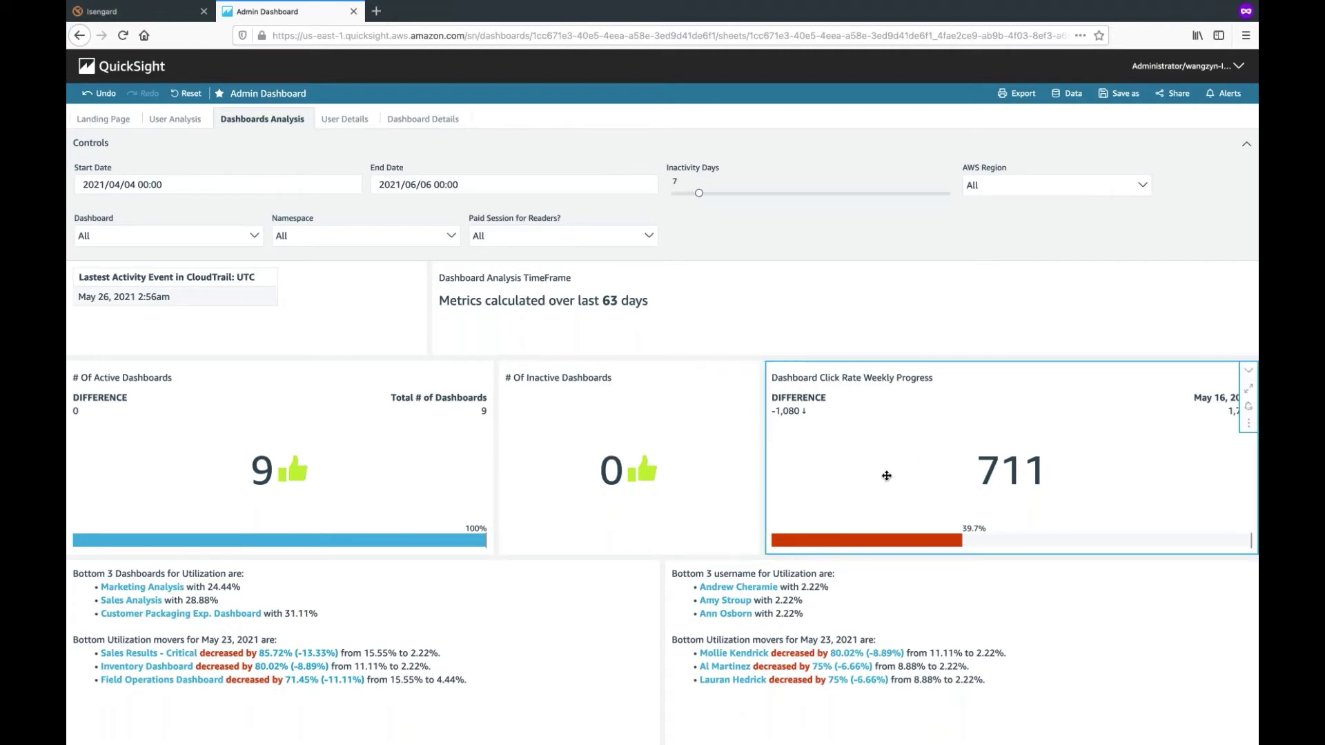
left_click(1248, 371)
Review the bottom and top utilization insights for dashboards and users, and the authors of the top 3 dashboards.
scroll(771, 475, "down", 1)
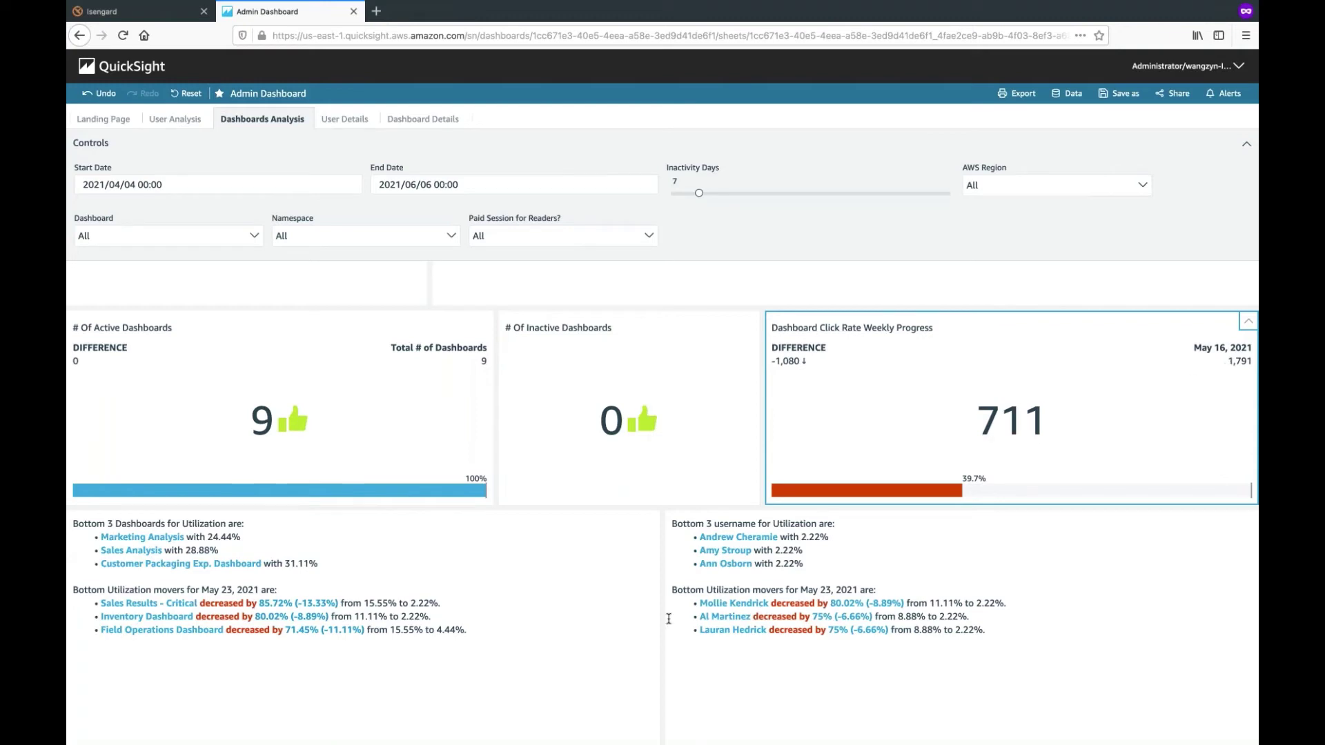
scroll(651, 617, "down", 3)
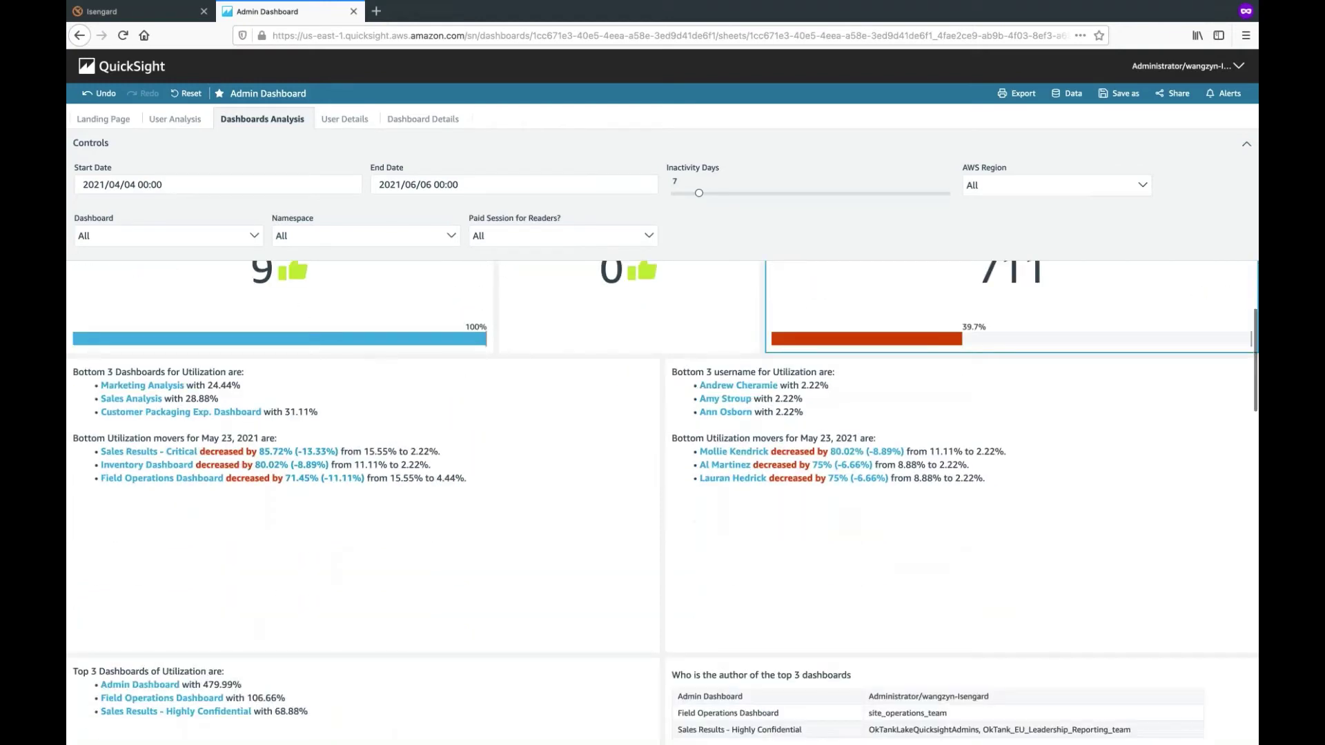
scroll(663, 499, "down", 1)
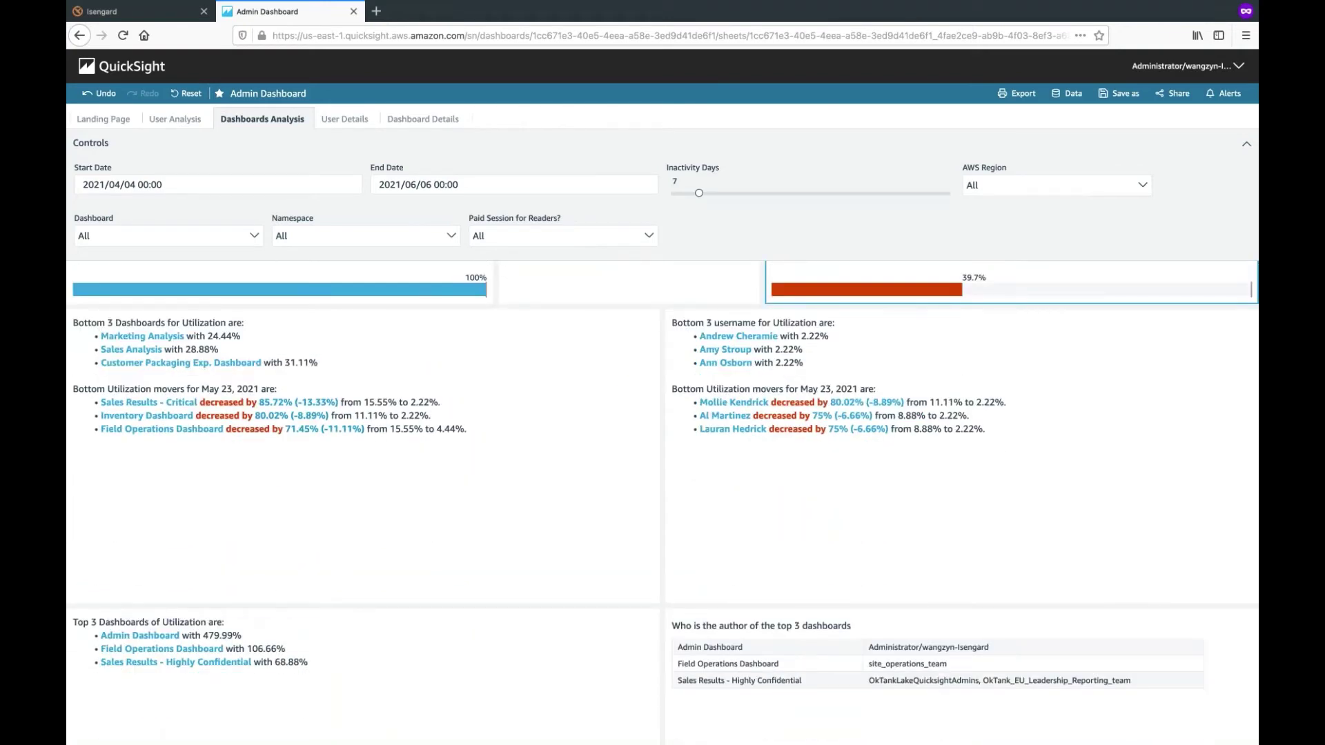
left_click(478, 553)
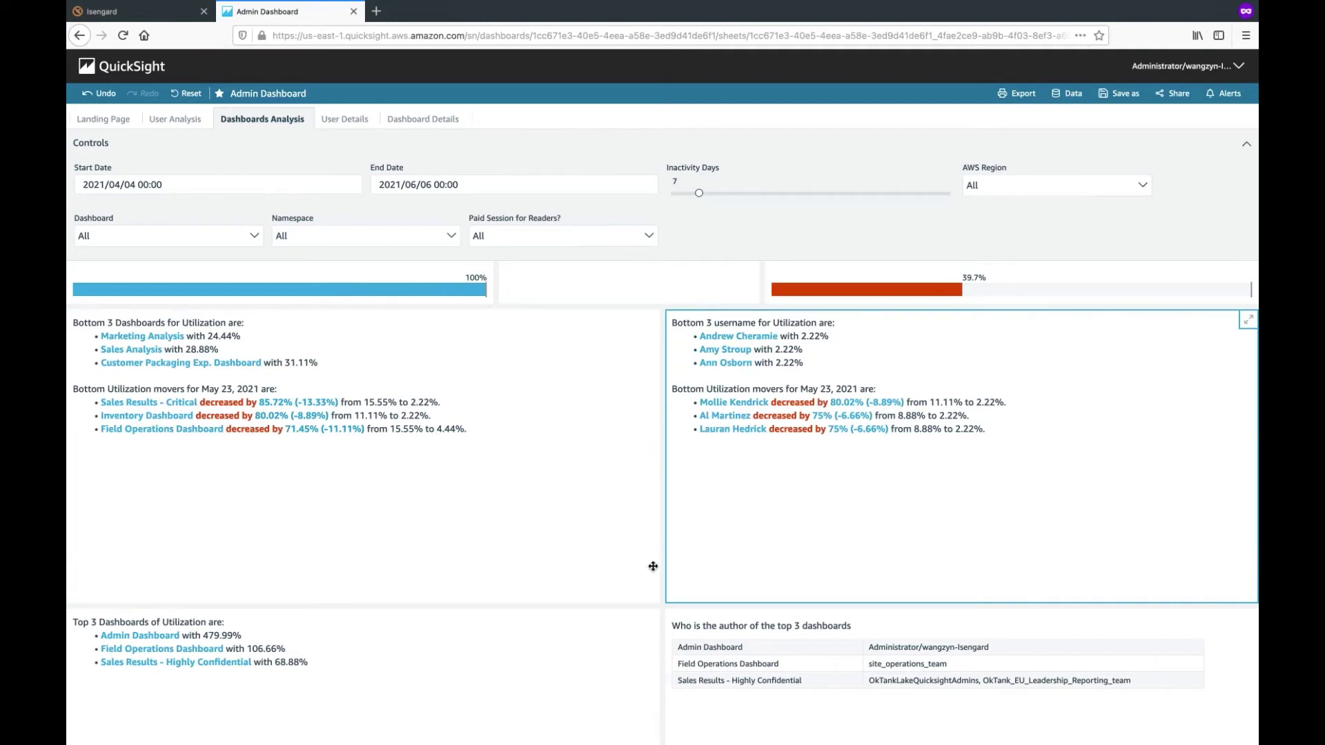
scroll(653, 567, "down", 4)
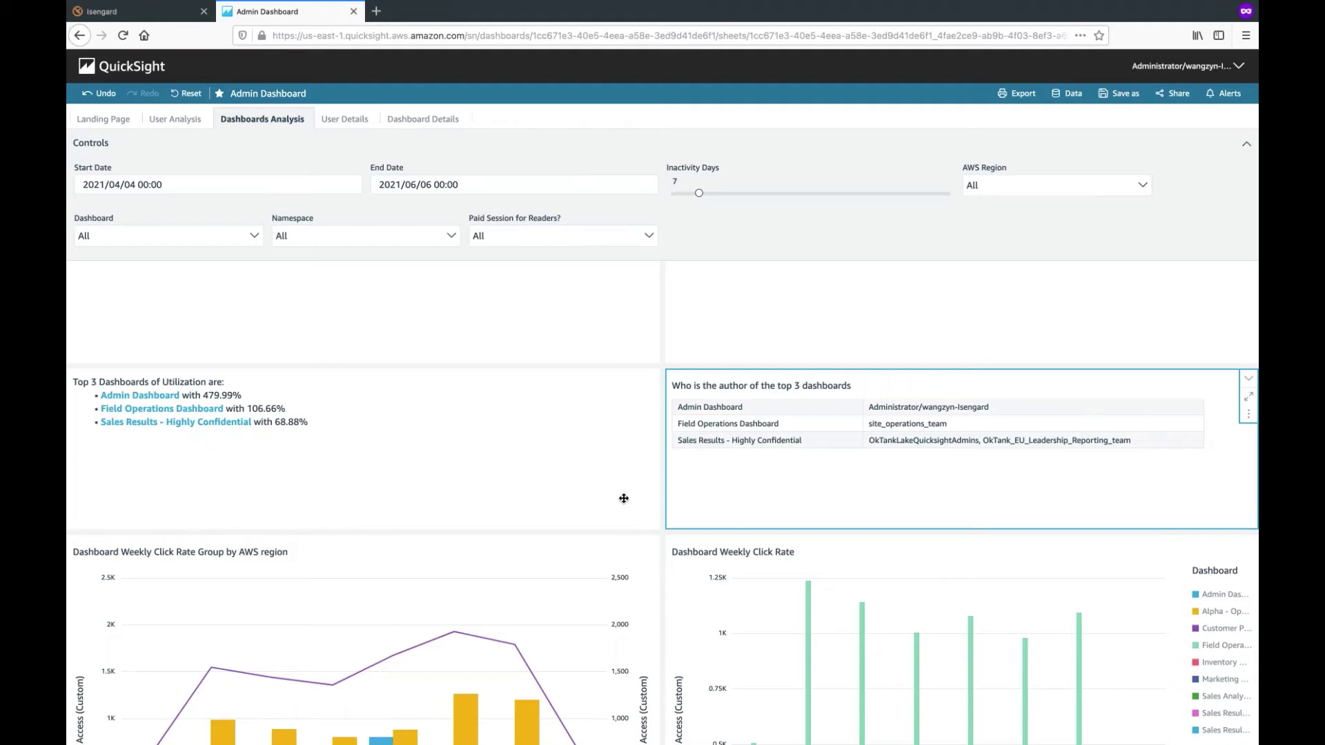
Examine the Dashboard Weekly Click Rate Group by AWS region chart, comparing dashboard access across the weeks.
scroll(624, 498, "down", 3)
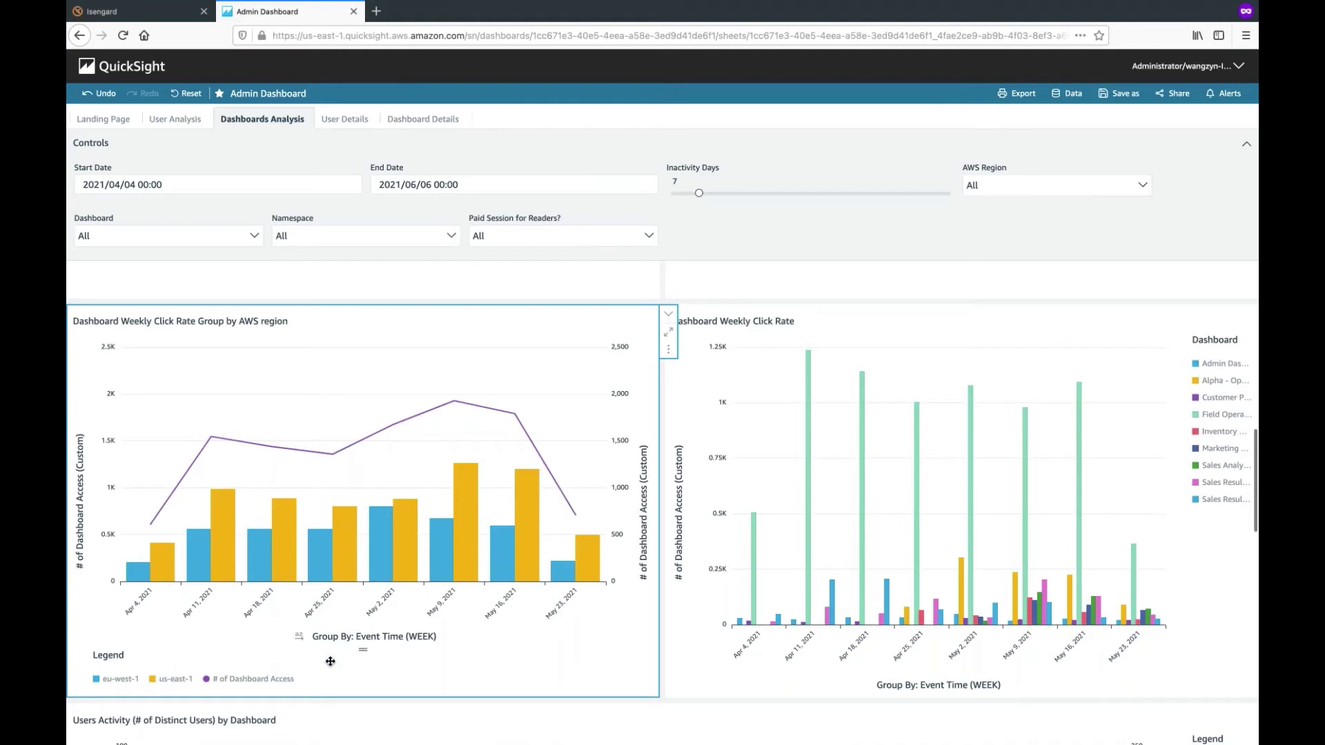
scroll(331, 662, "down", 1)
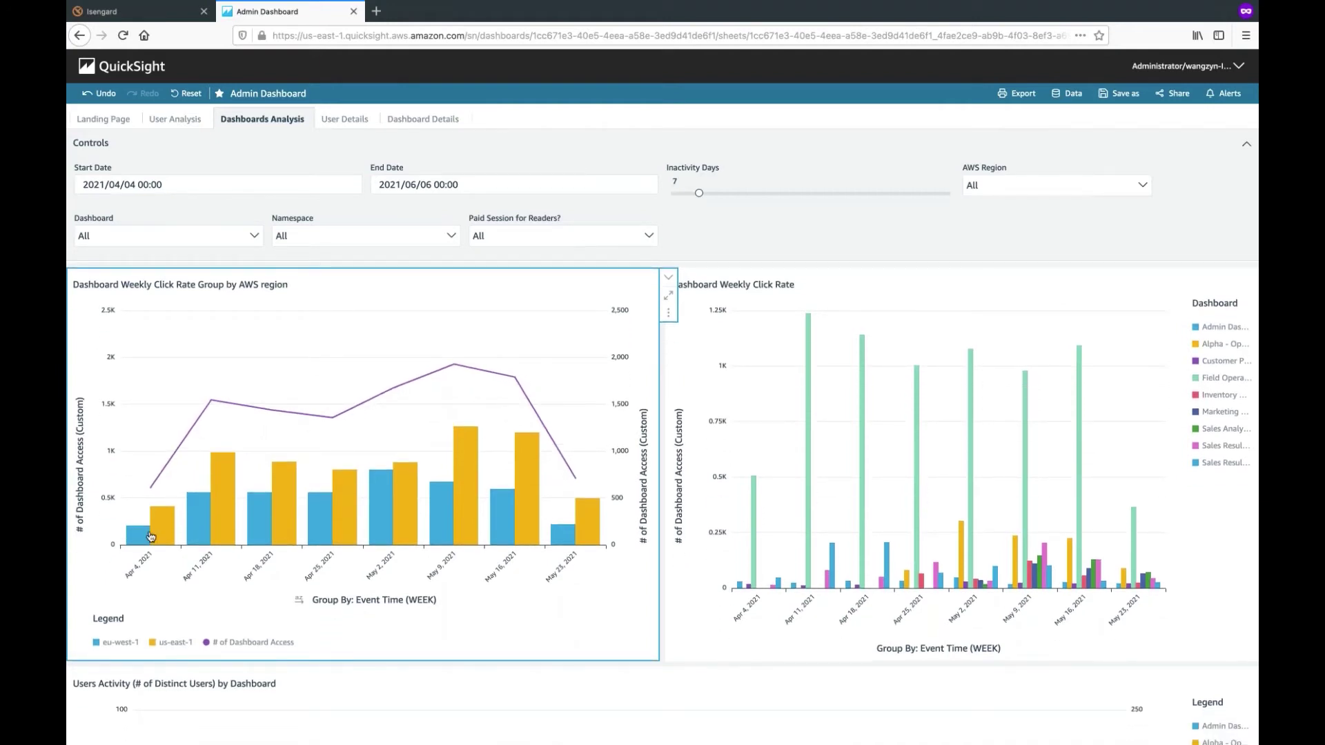
mouse_move(138, 534)
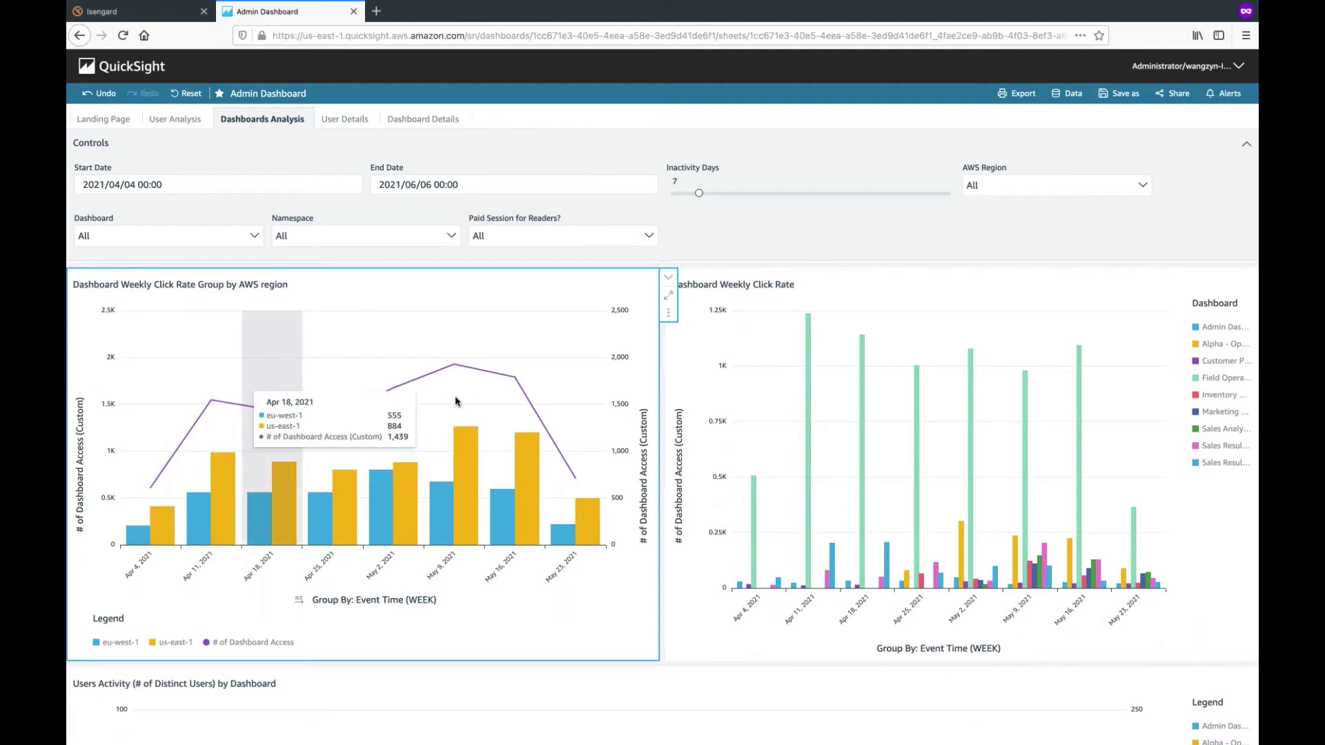
mouse_move(583, 457)
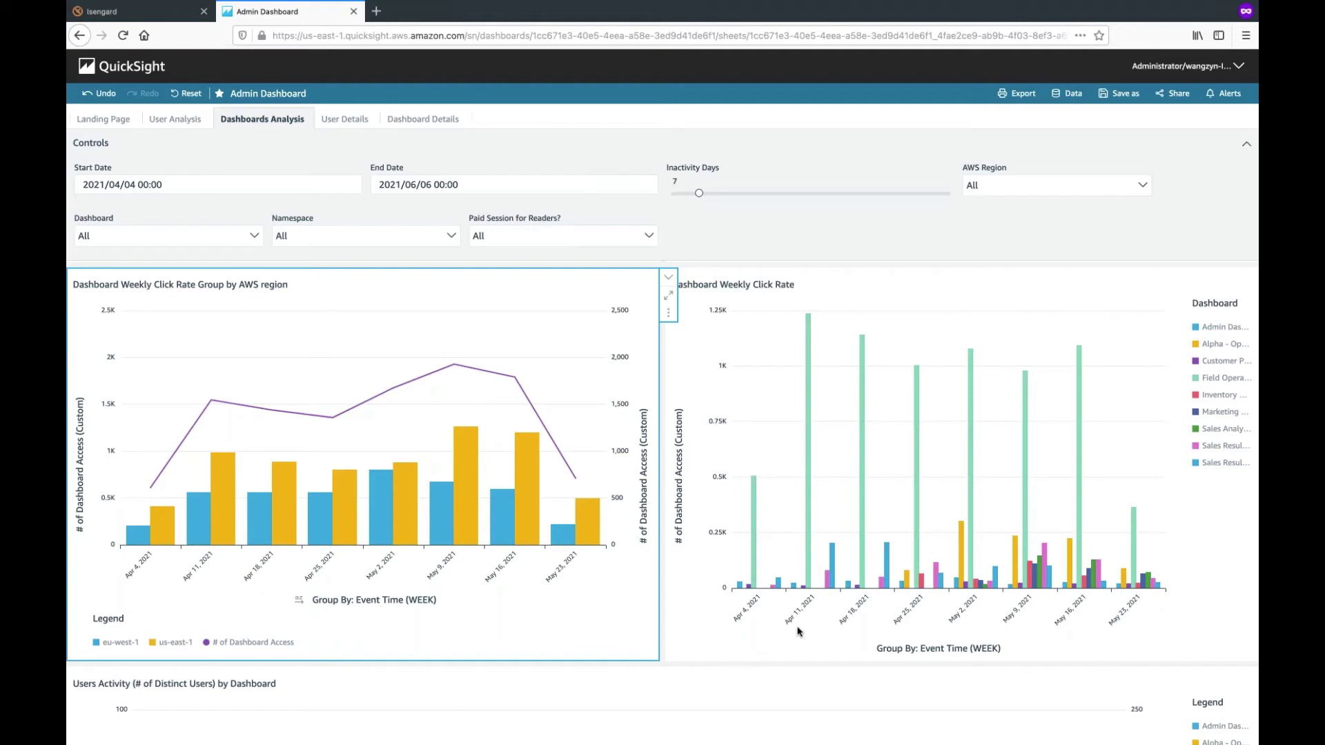
Examine the Dashboard Weekly Click Rate chart and the Users Activity (# of Distinct Users) by Dashboard chart, including its Apr 18, 2021 details.
left_click(820, 638)
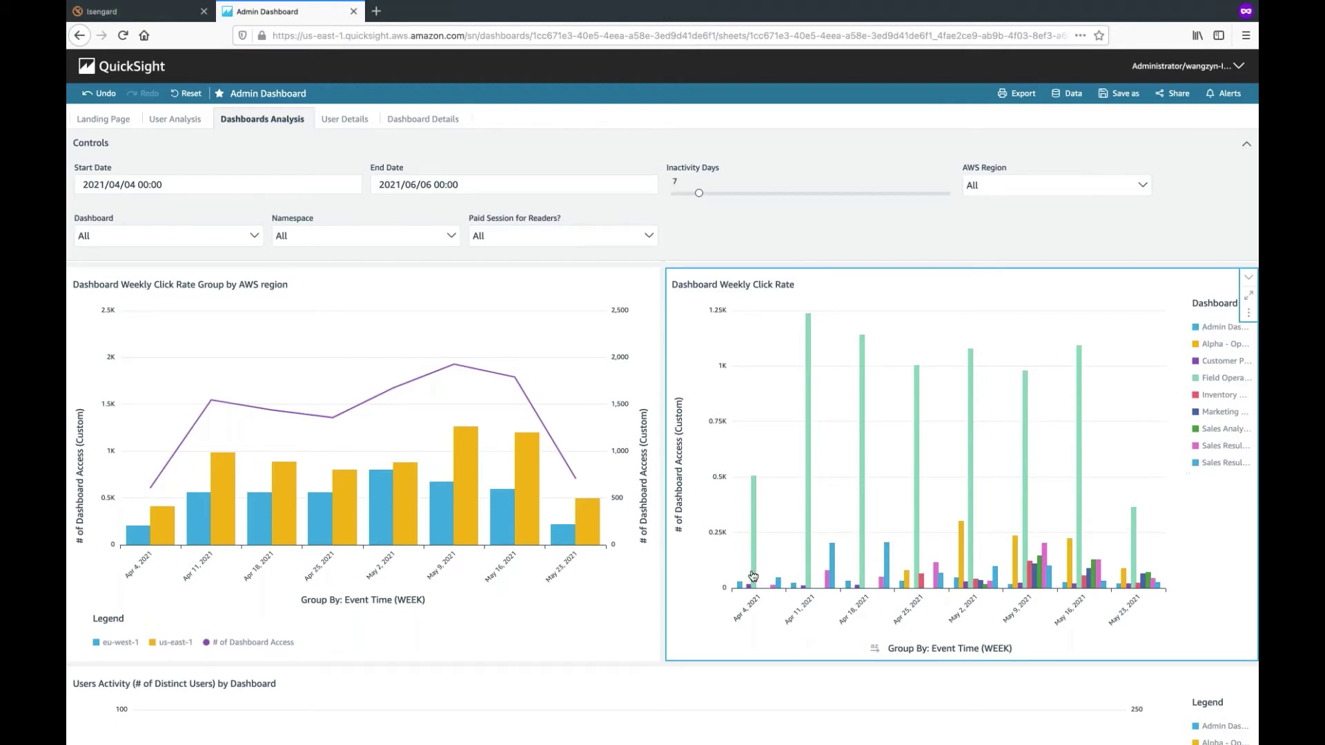
mouse_move(753, 577)
scroll(987, 558, "down", 7)
scroll(562, 334, "up", 1)
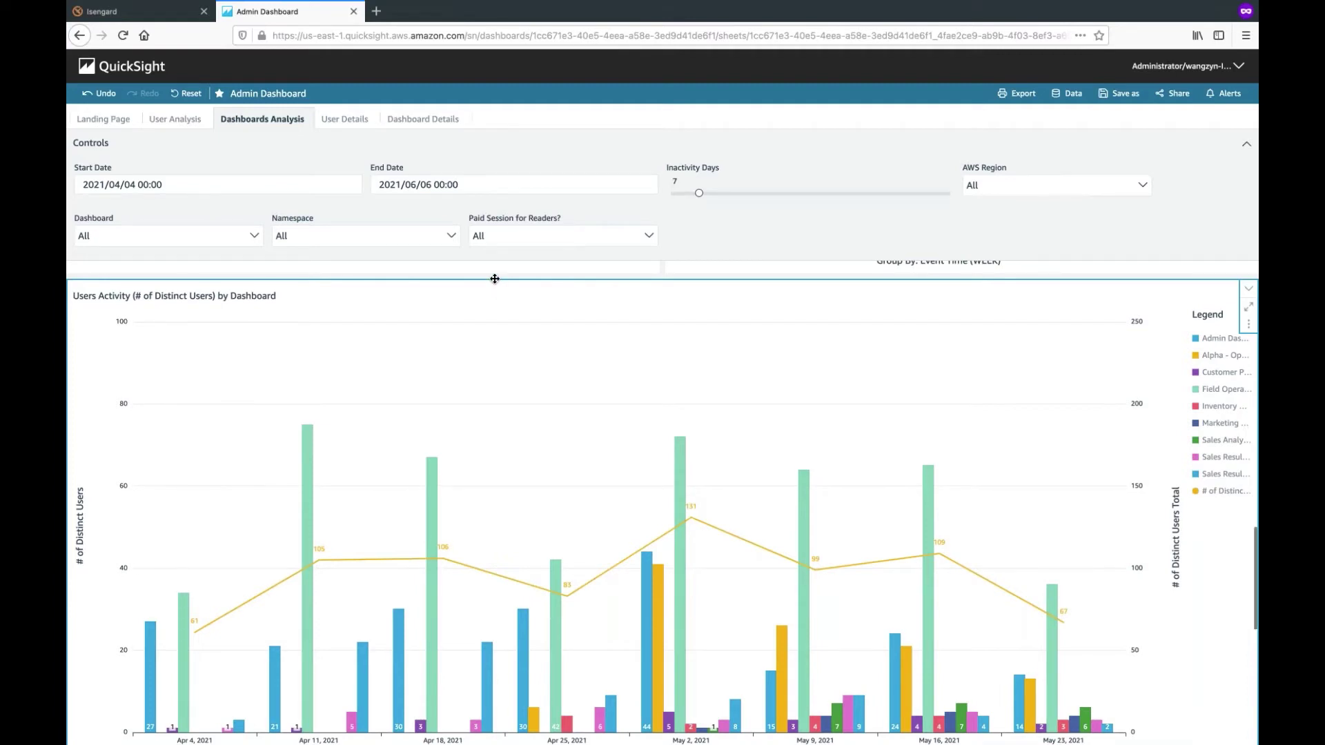
scroll(495, 278, "down", 1)
mouse_move(488, 381)
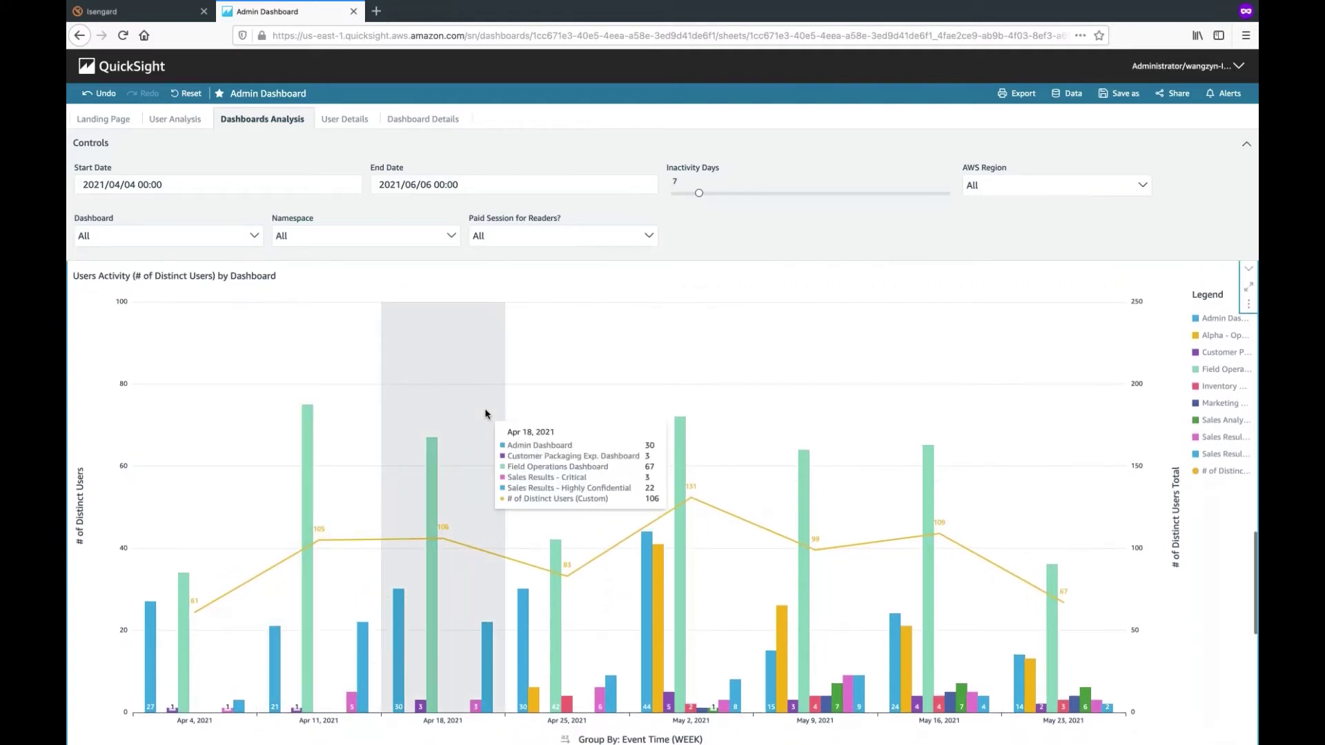
Review the Top Utilization by Dashboard and Top Users by Access Amount tables at the end of the Dashboards Analysis sheet.
scroll(487, 414, "down", 3)
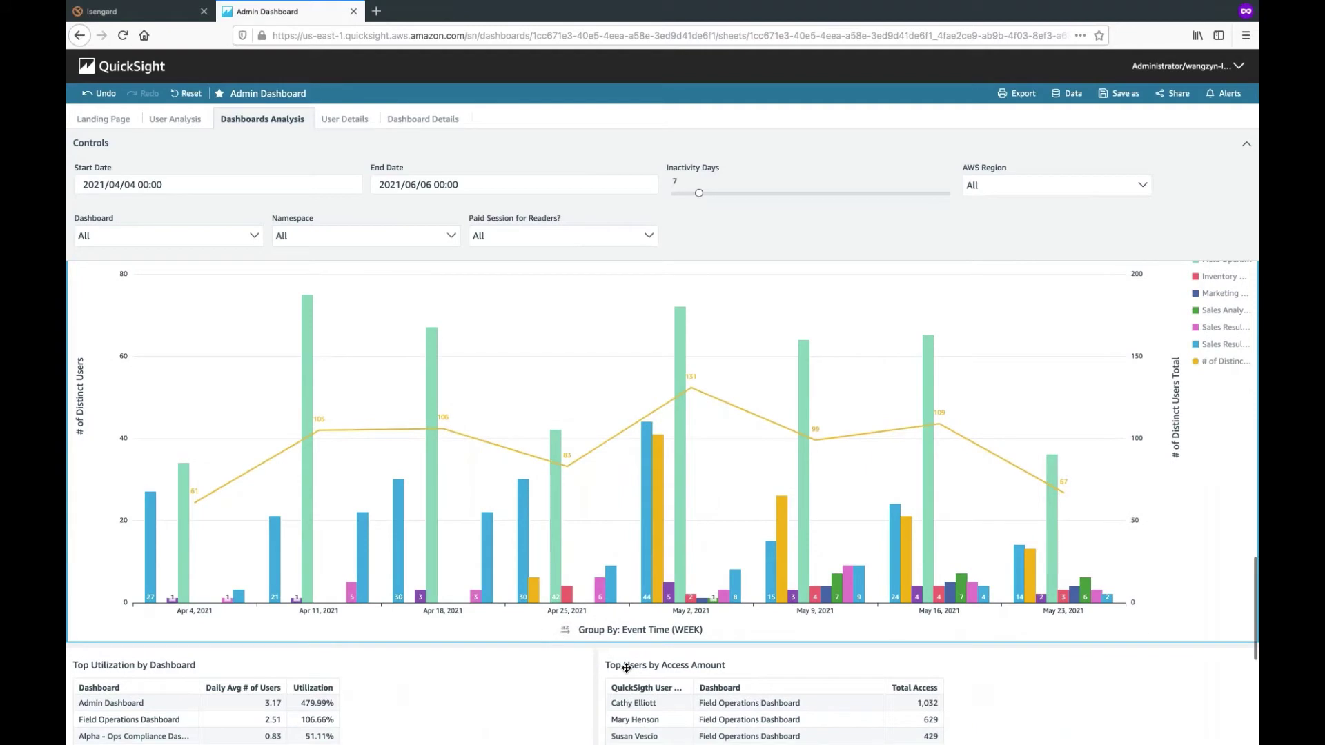
scroll(605, 719, "down", 6)
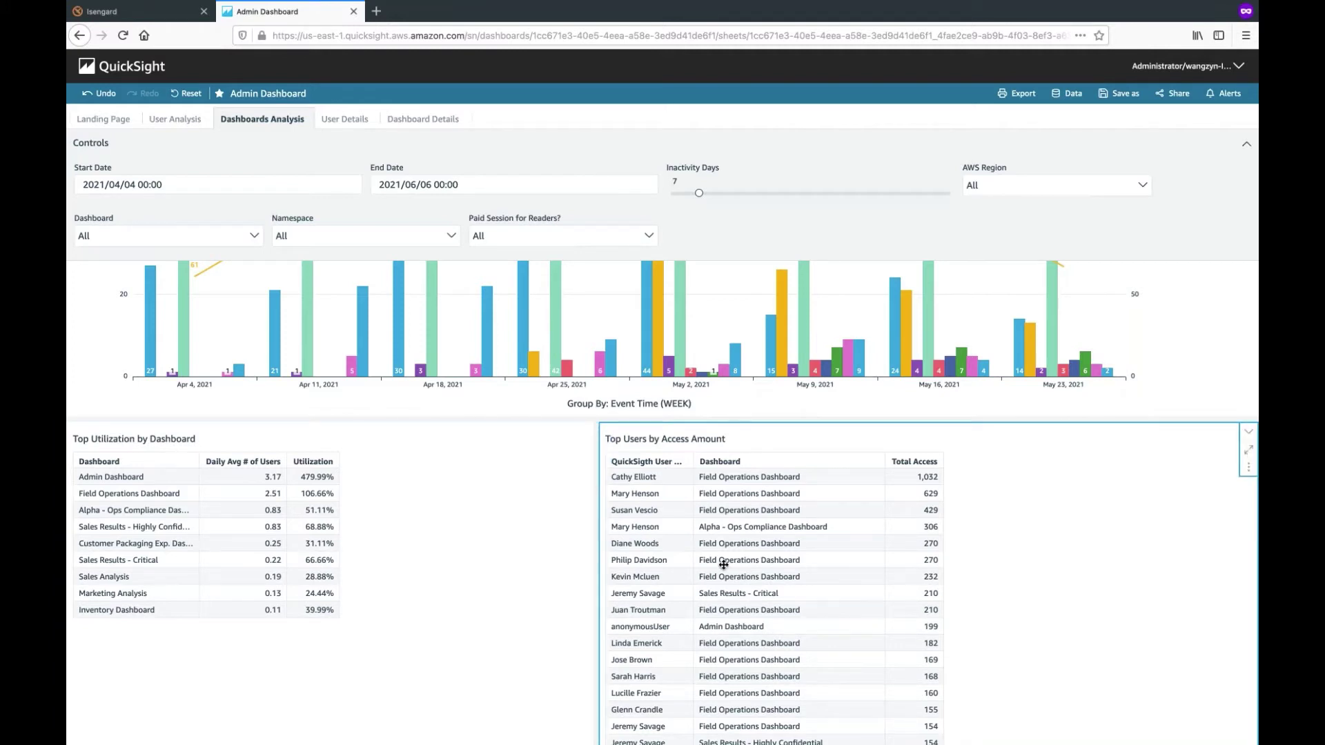
scroll(718, 566, "down", 1)
scroll(662, 577, "up", 1)
View the User Details sheet, and widen the Dashboard Owner column of the Dashboard Usage Details table on the Dashboard Details sheet.
left_click(343, 119)
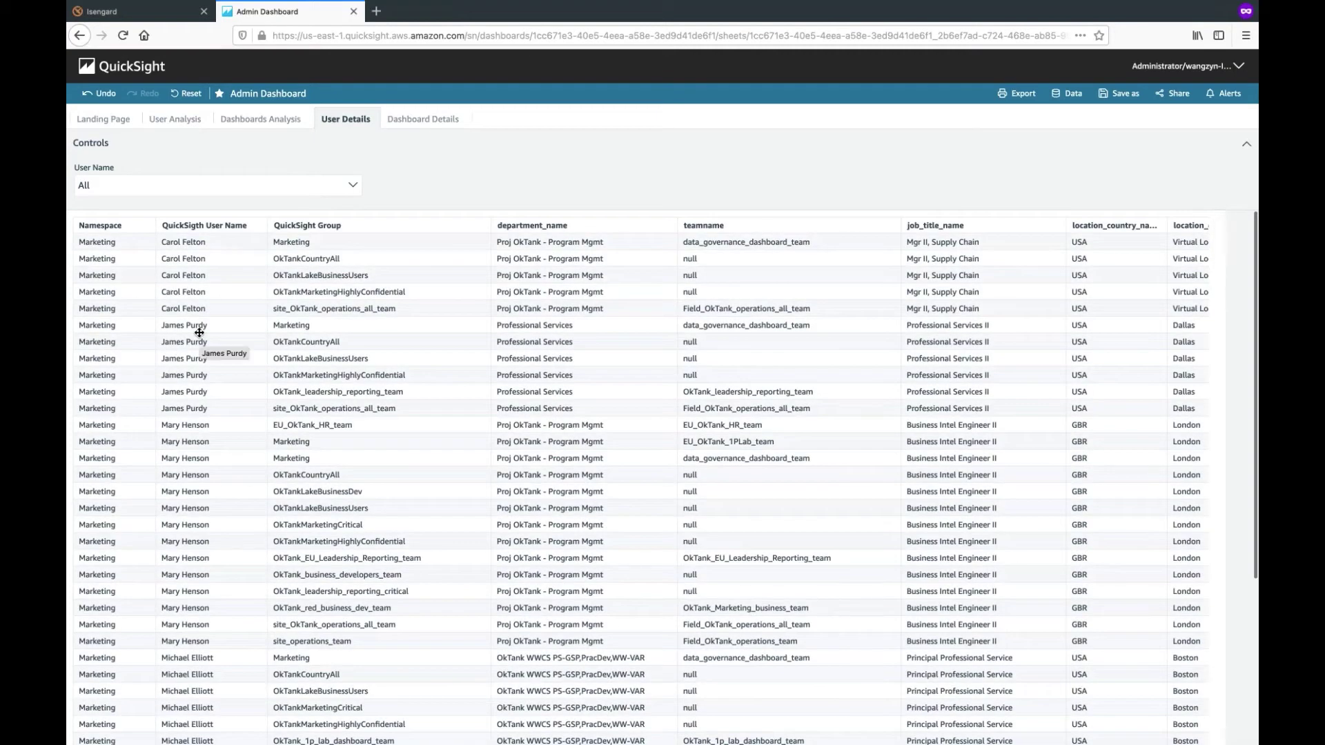
left_click(423, 120)
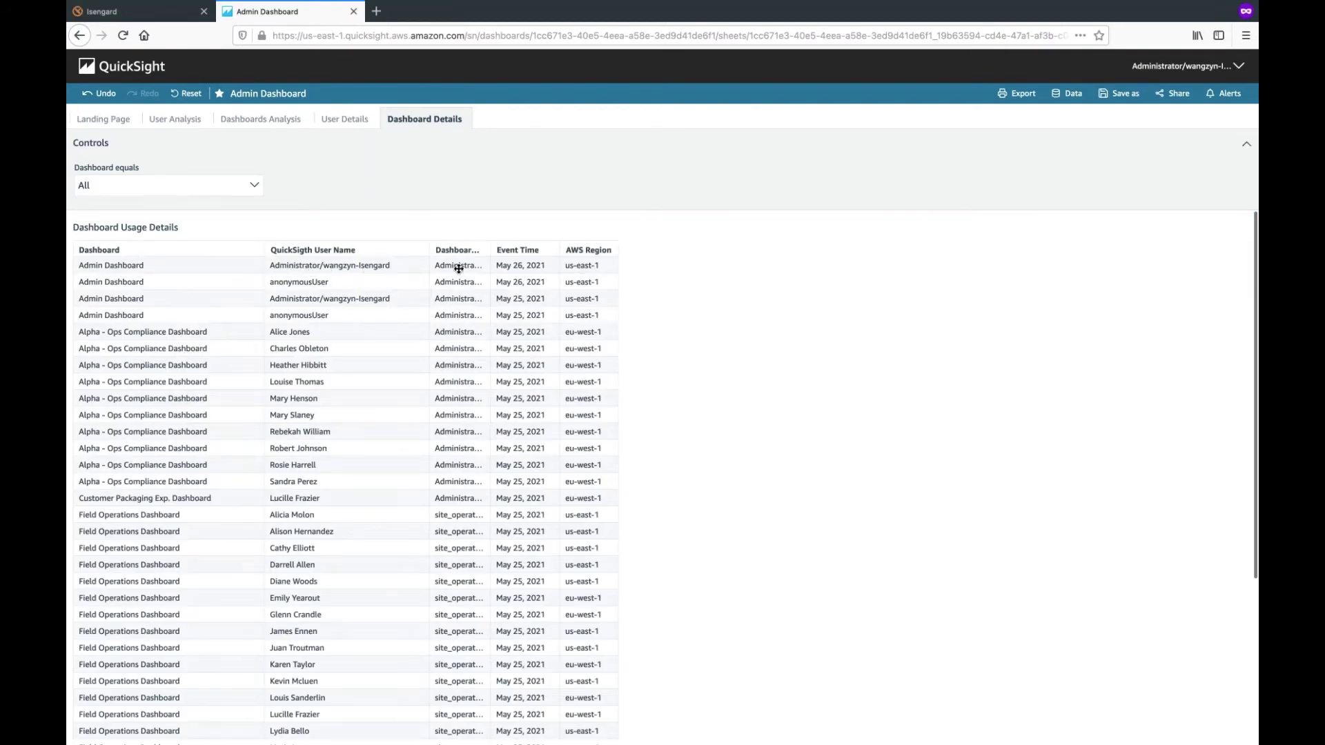
left_click_drag(492, 253, 536, 253)
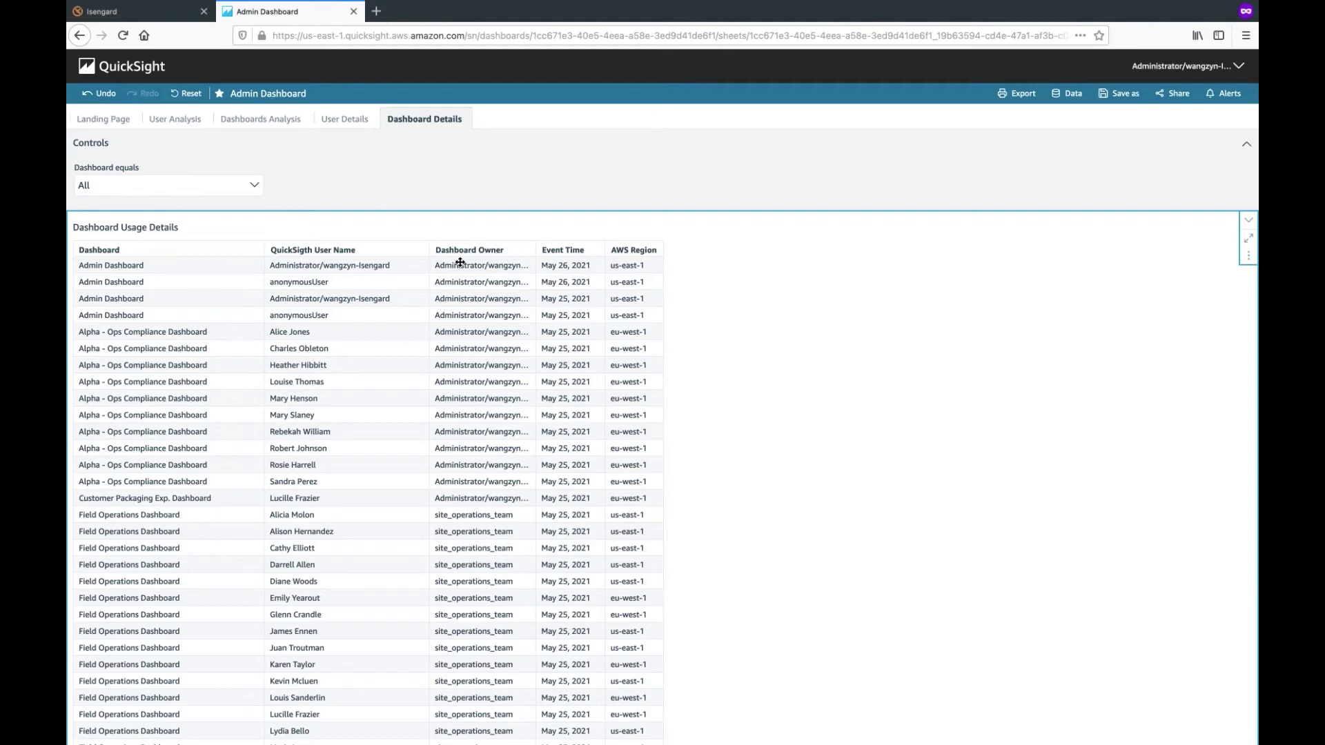
Check the user details of the administrator and anonymousUser entries in Dashboard Usage Details, returning to the Dashboard Details sheet after each.
left_click(338, 267)
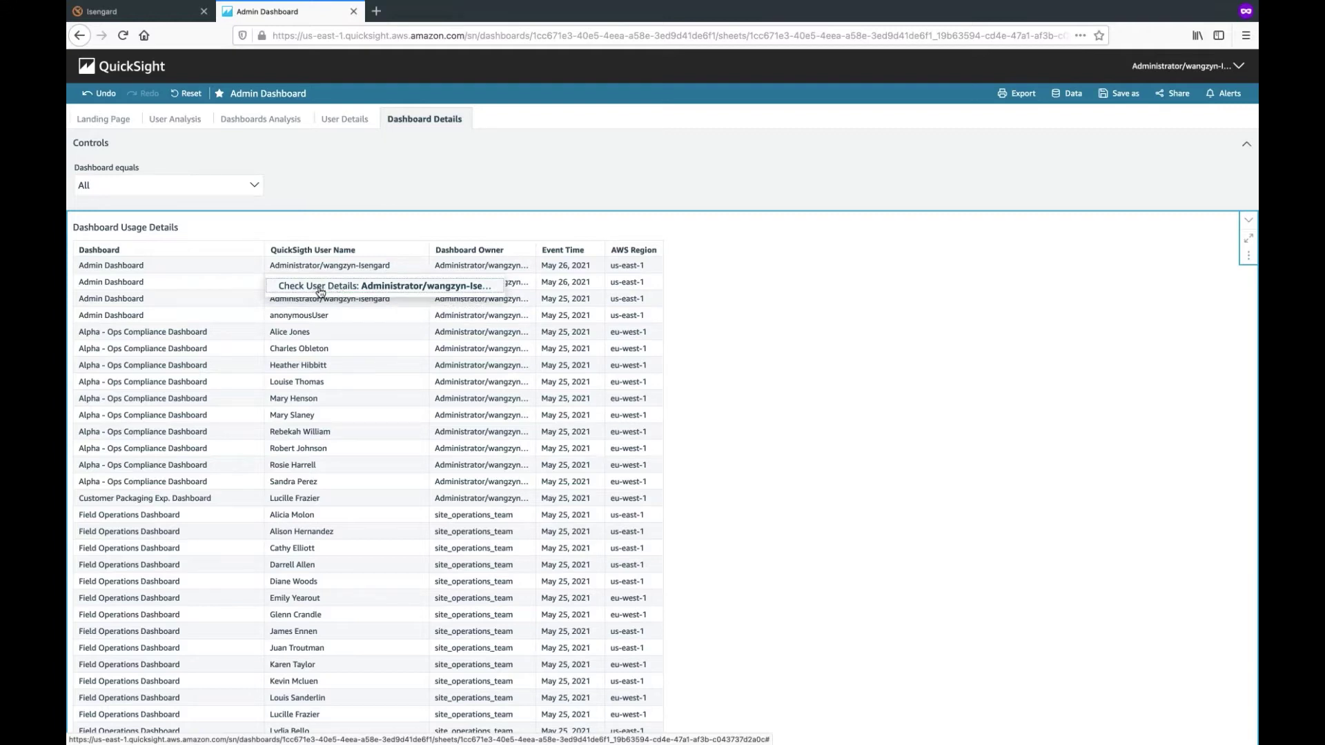
left_click(320, 292)
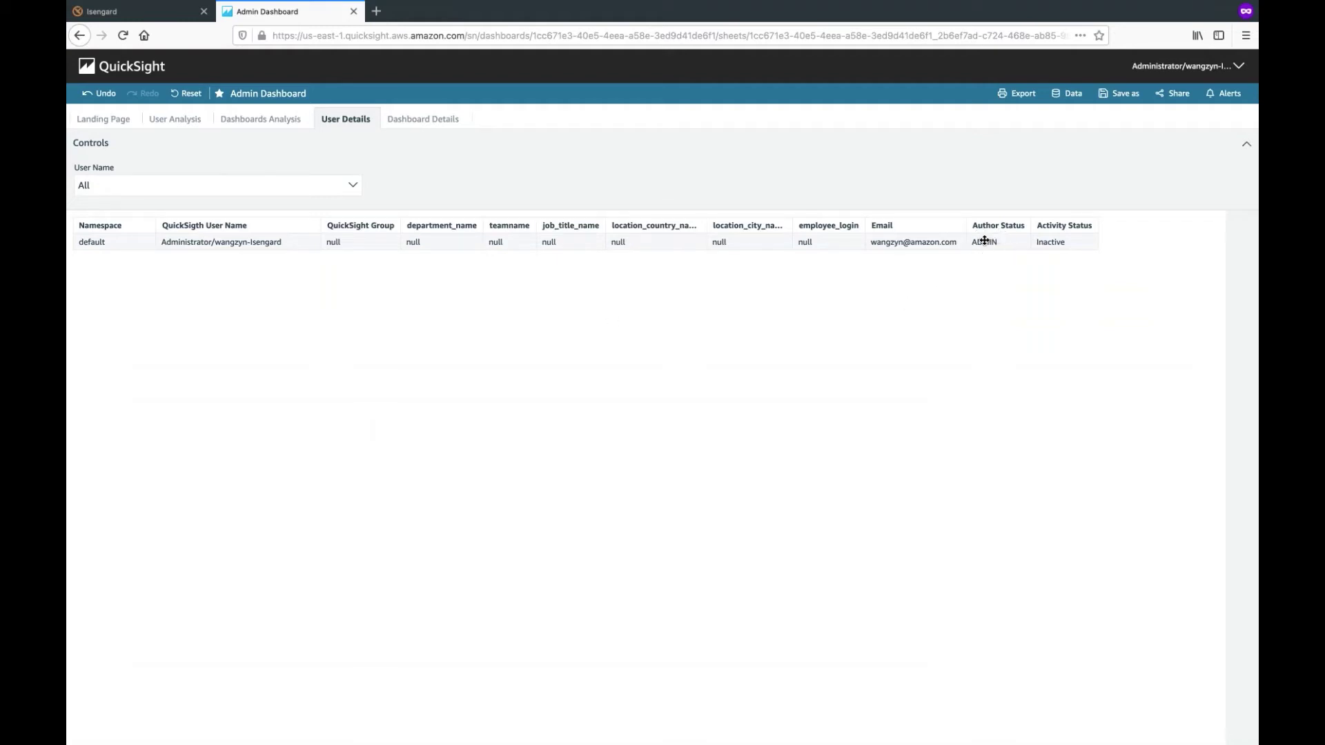
left_click(424, 119)
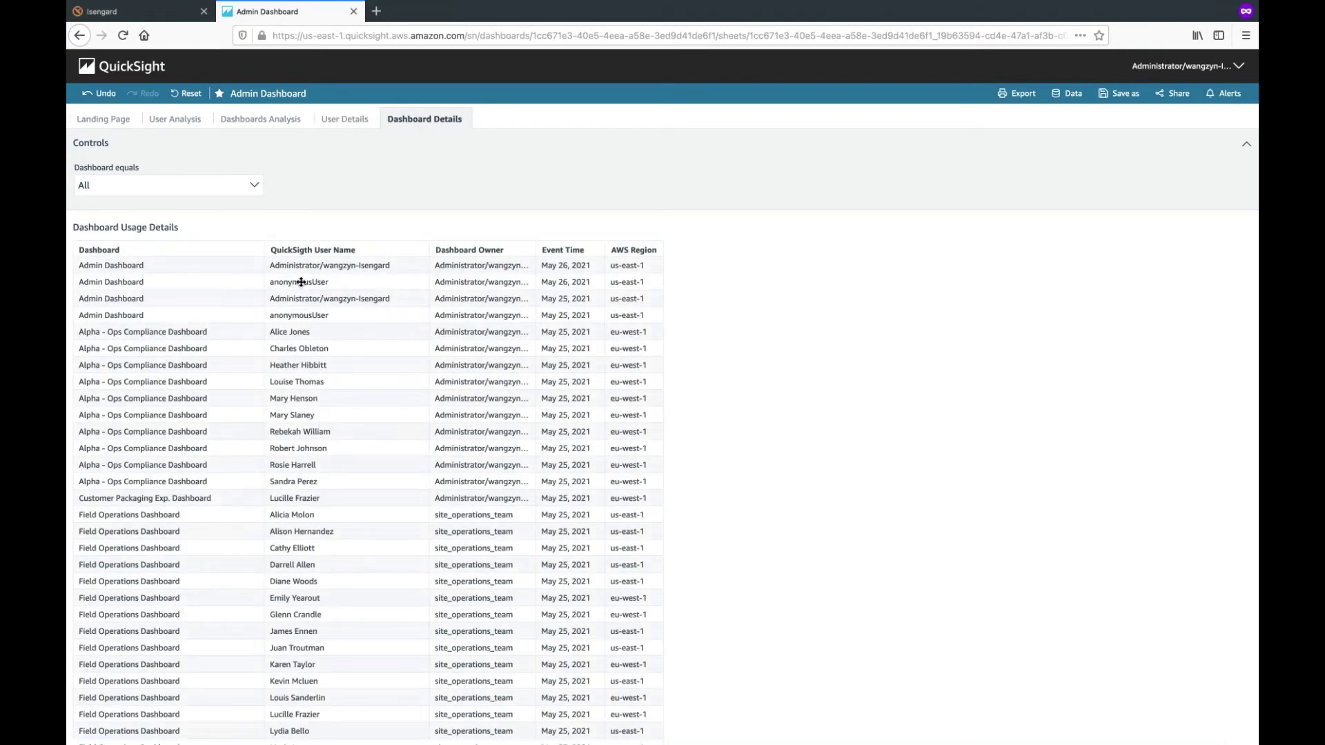
left_click(314, 283)
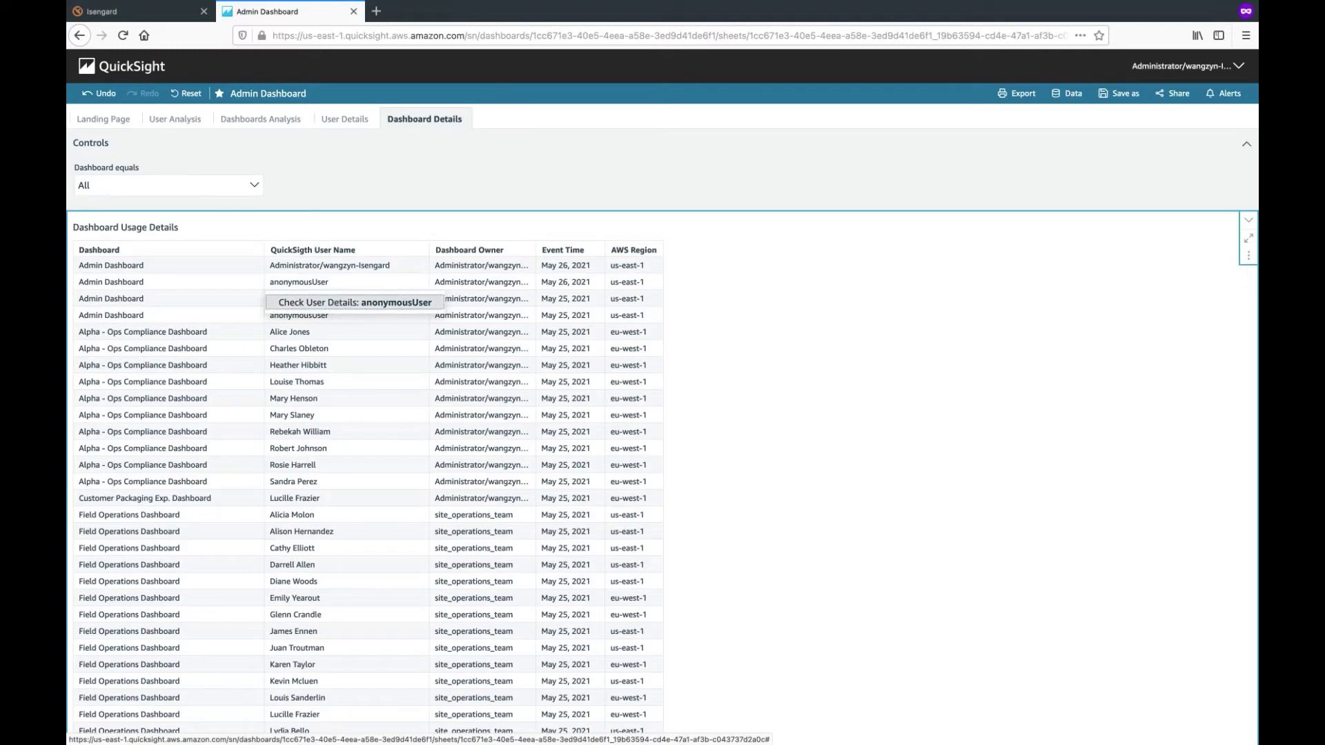
left_click(330, 303)
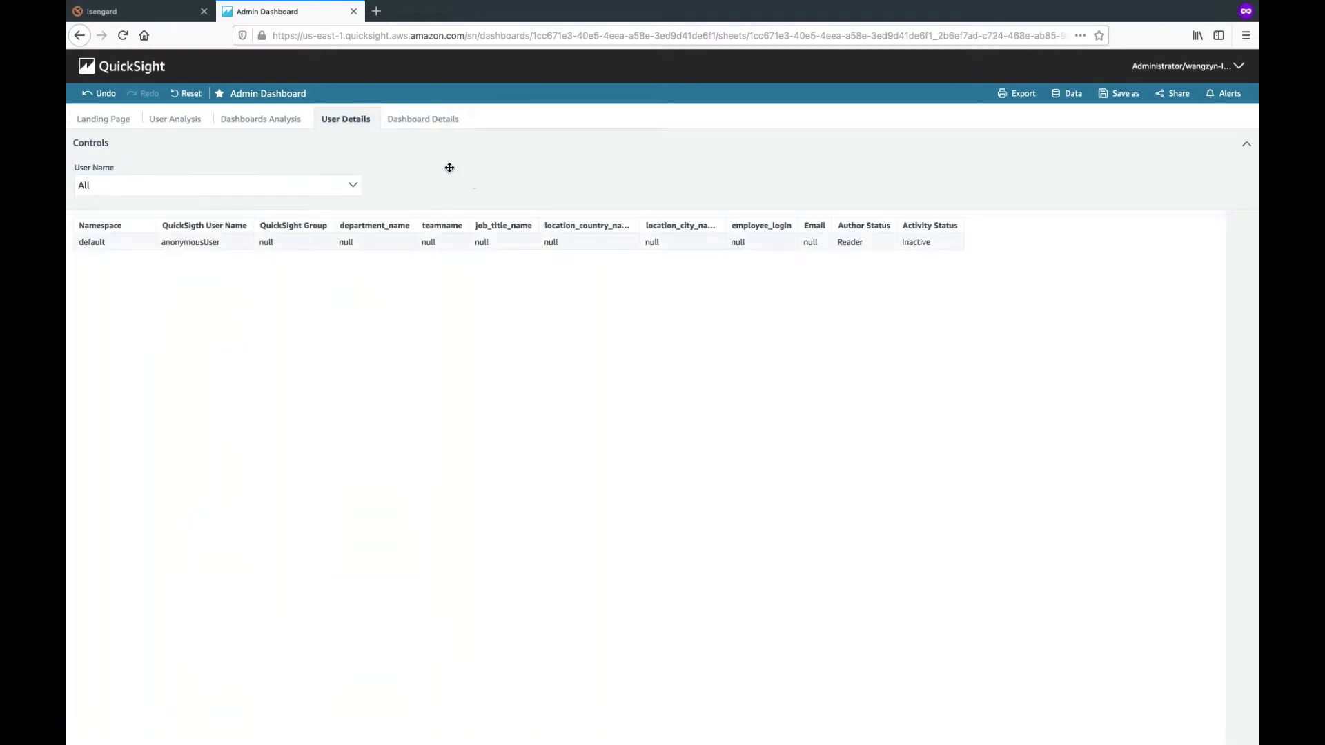
left_click(423, 118)
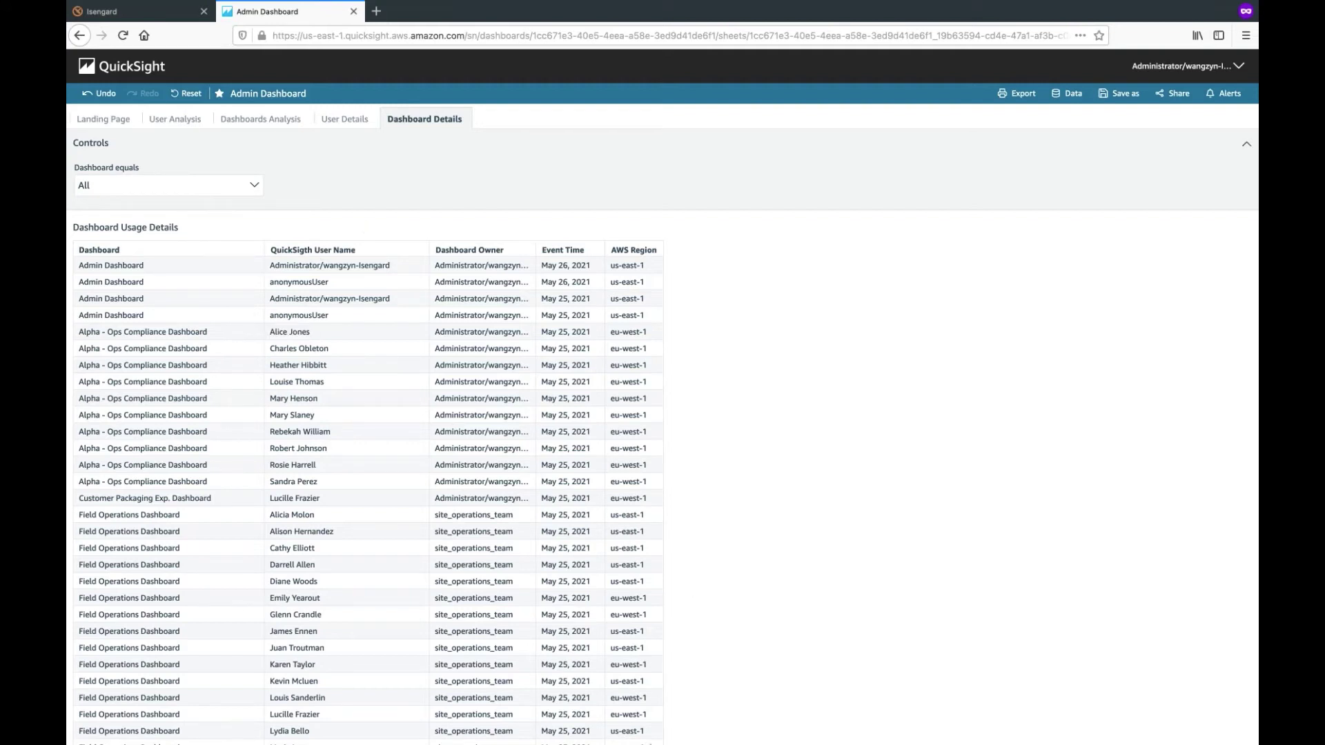
Switch to the Firefox window holding the AWS Management Console, search the services for "cloudfor" and open the CloudFormation stacks list.
mouse_move(898, 742)
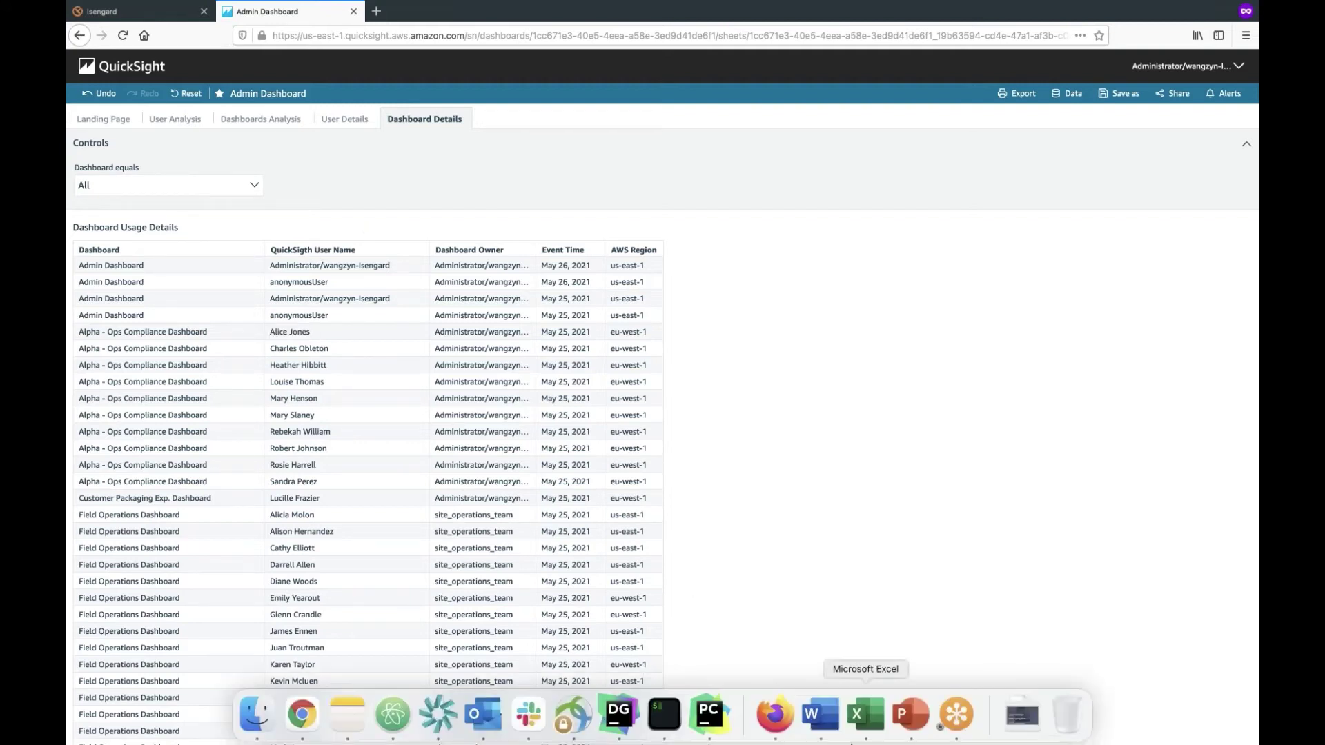
left_click(776, 716)
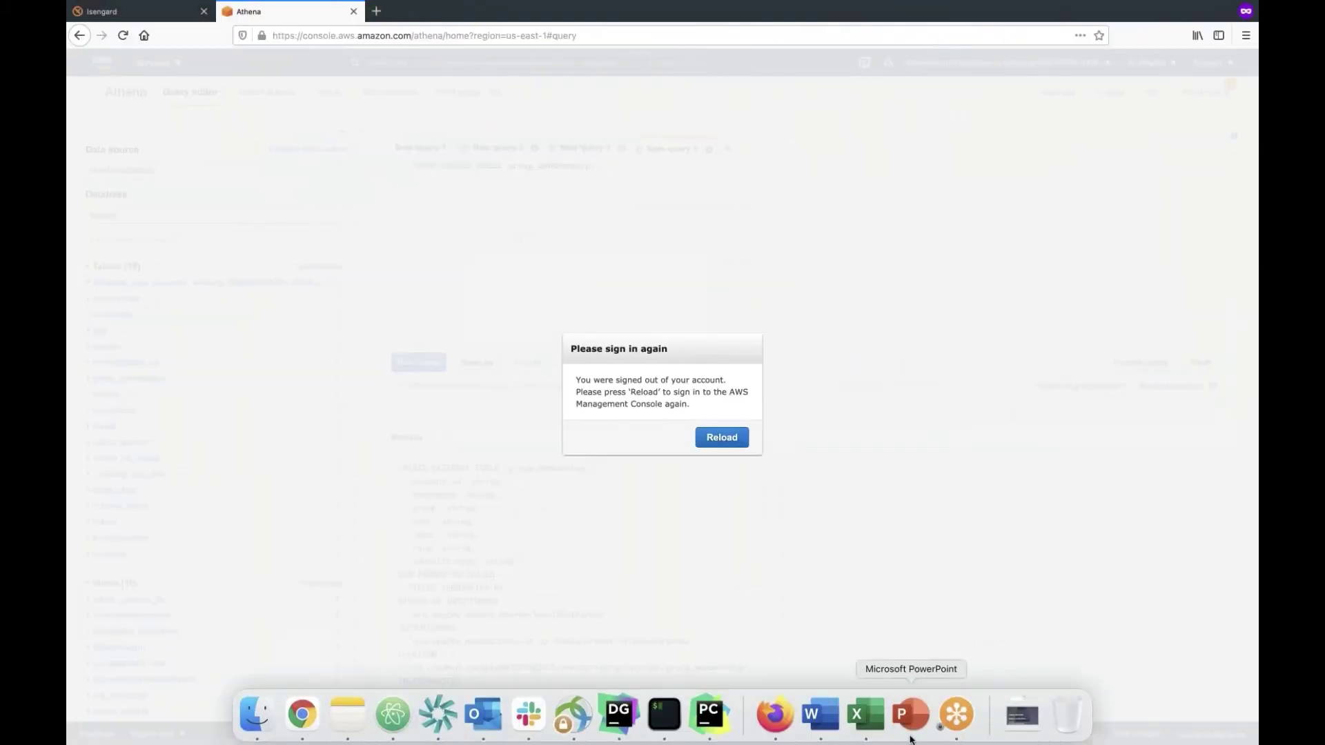
left_click(779, 718)
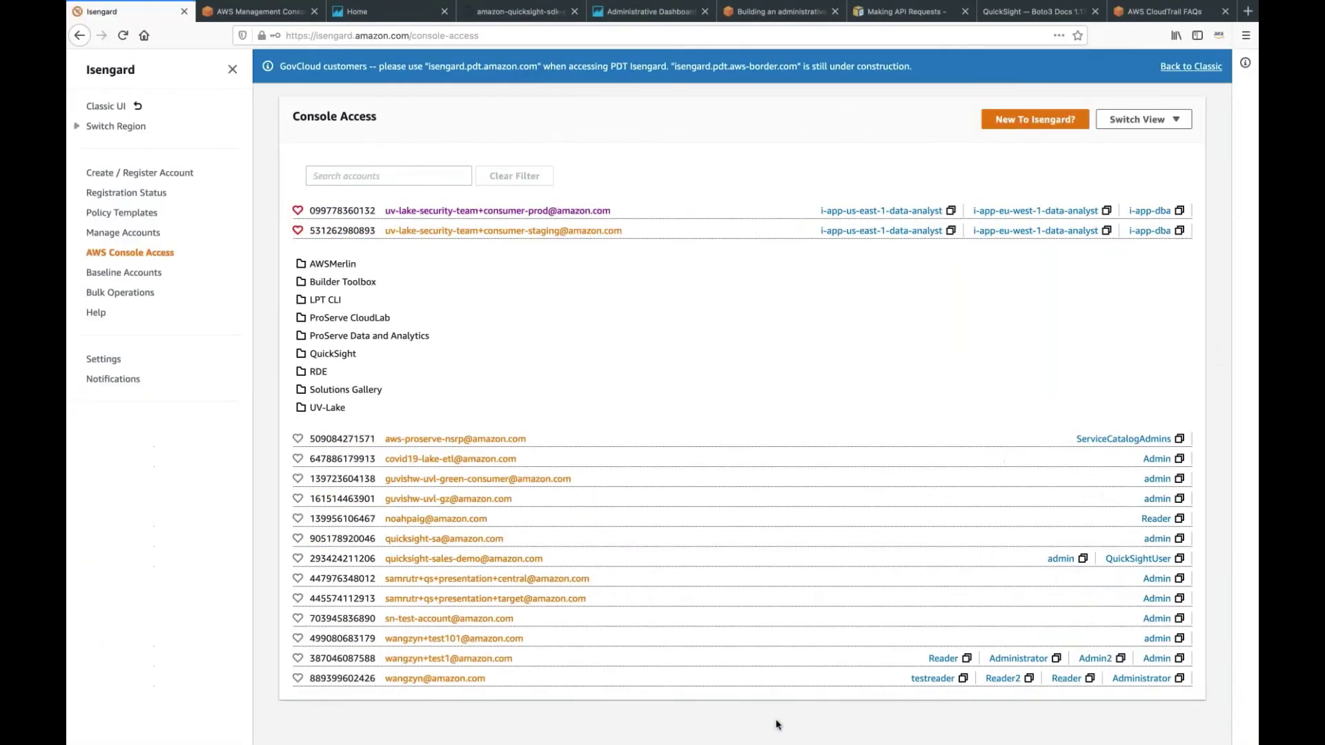
left_click(271, 14)
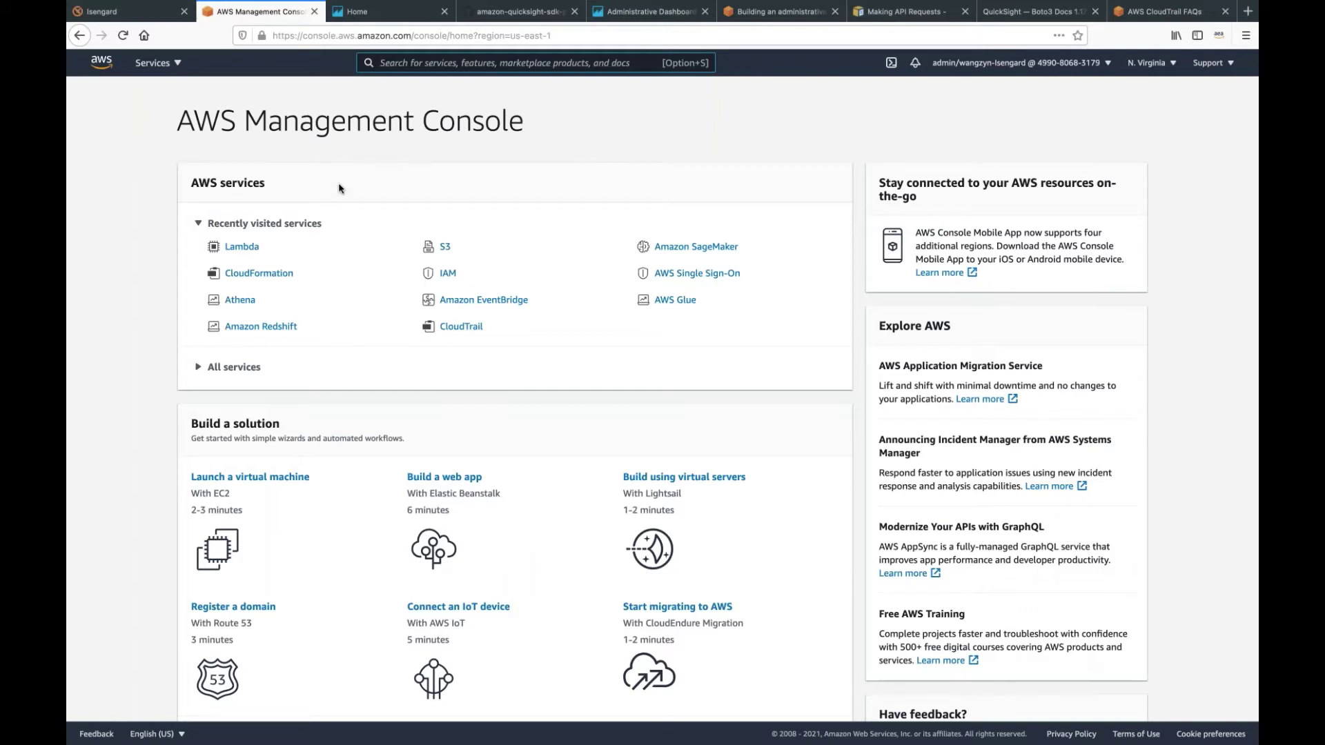
type("c")
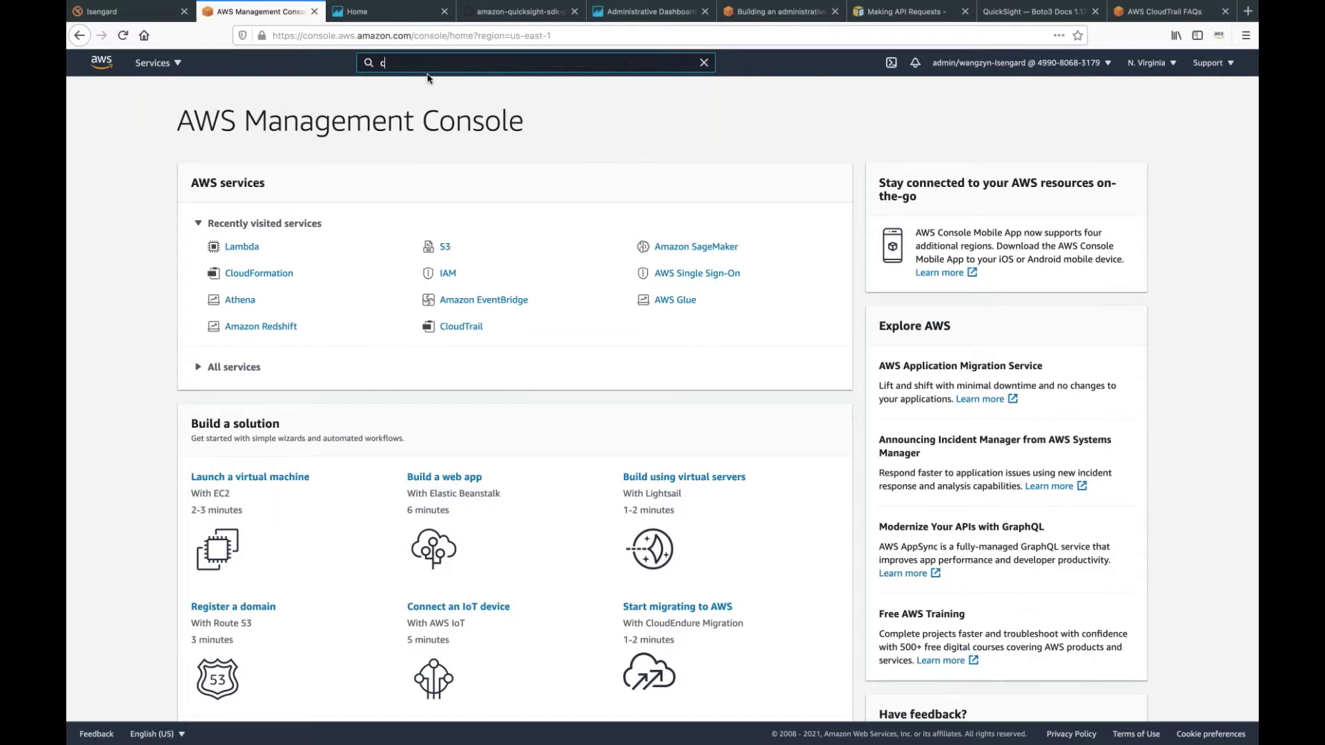
type("loud")
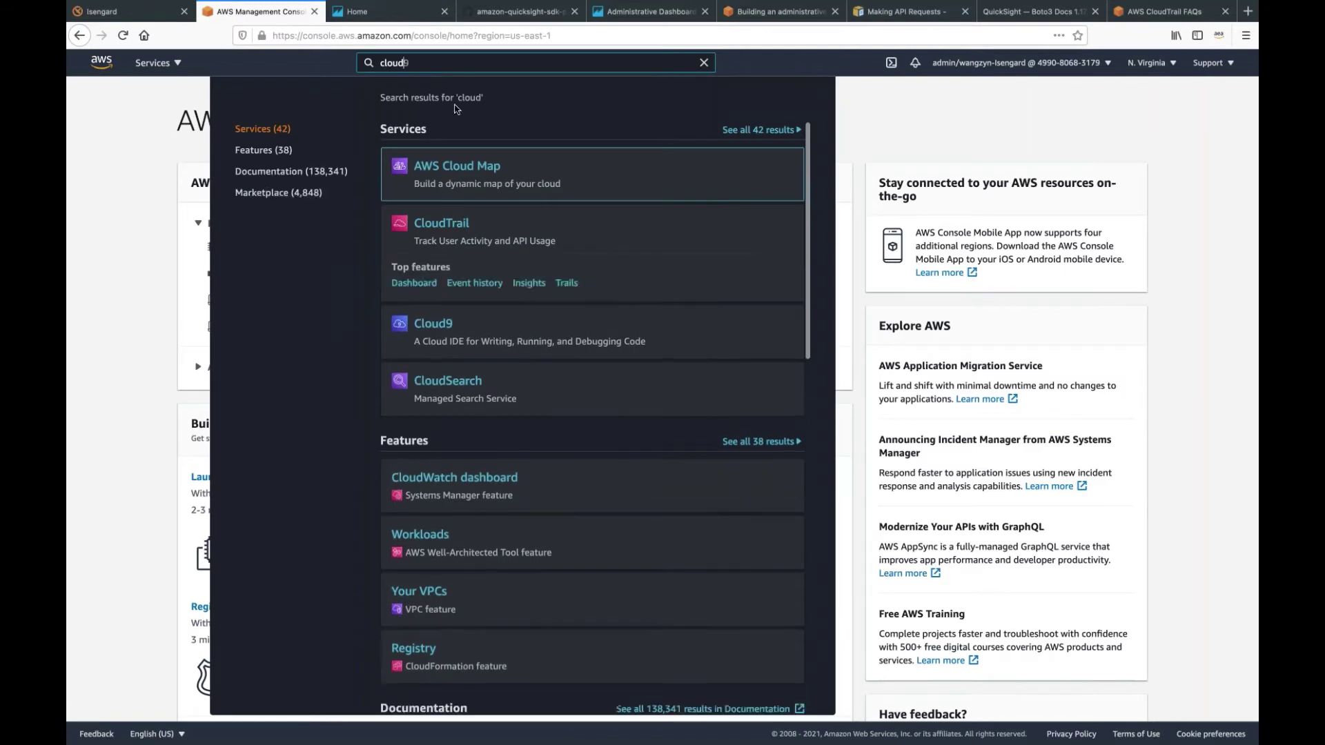
type("for")
left_click(464, 170)
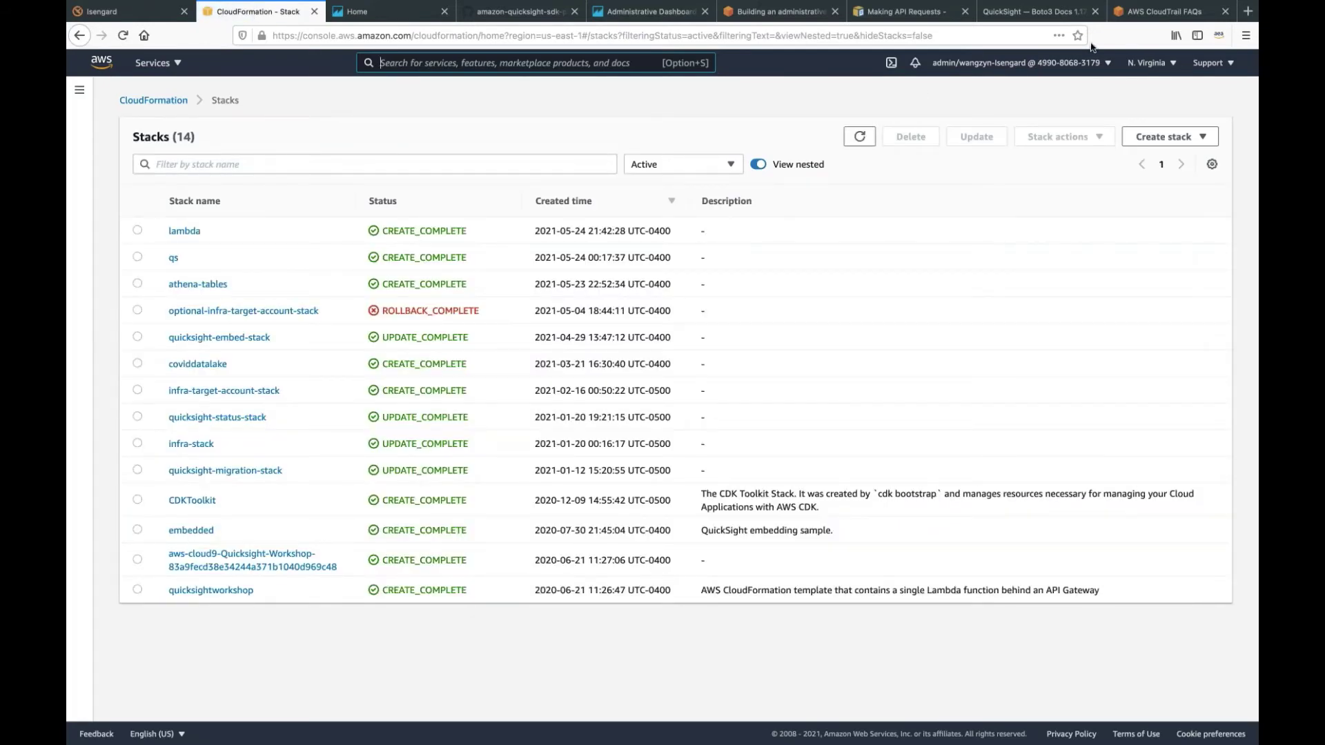
Open the cfn folder of Admin_Console in the amazon-quicksight-sdk-proserve GitHub repository and examine admin_console_lambda.template.
left_click(519, 12)
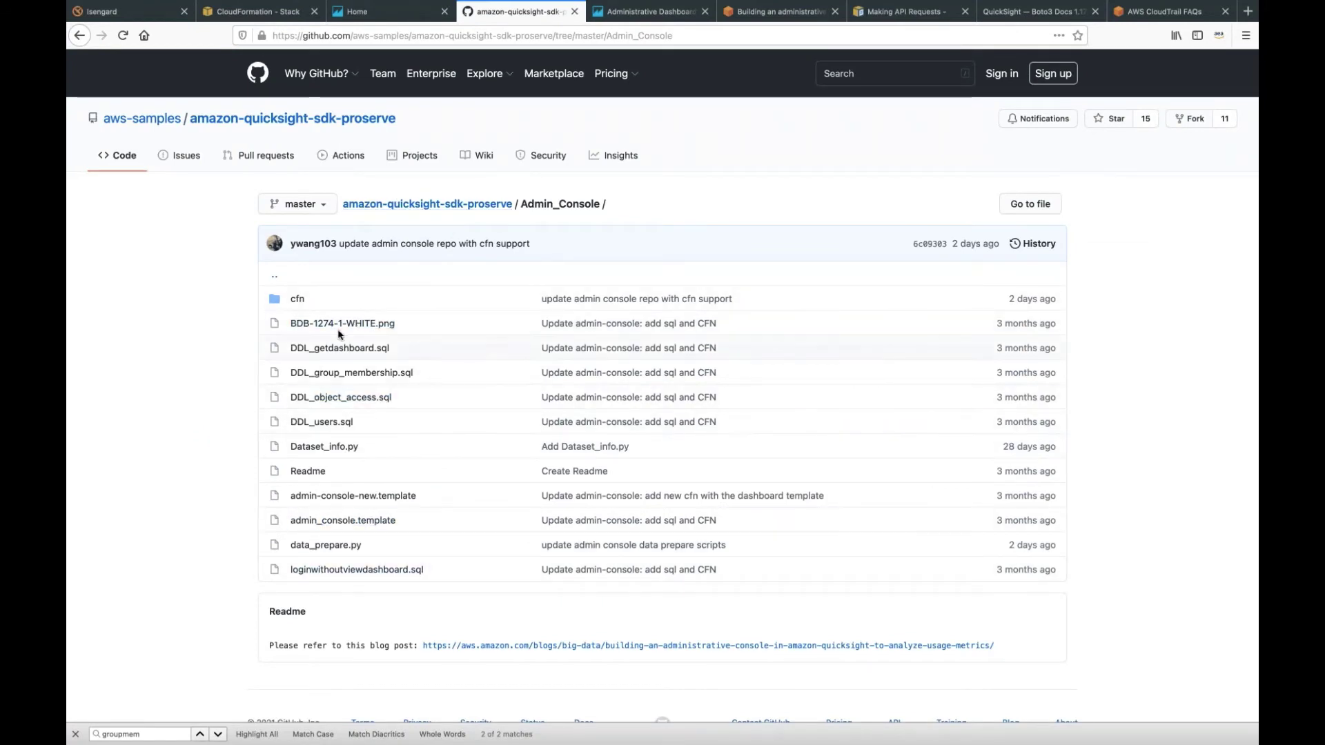
left_click(297, 301)
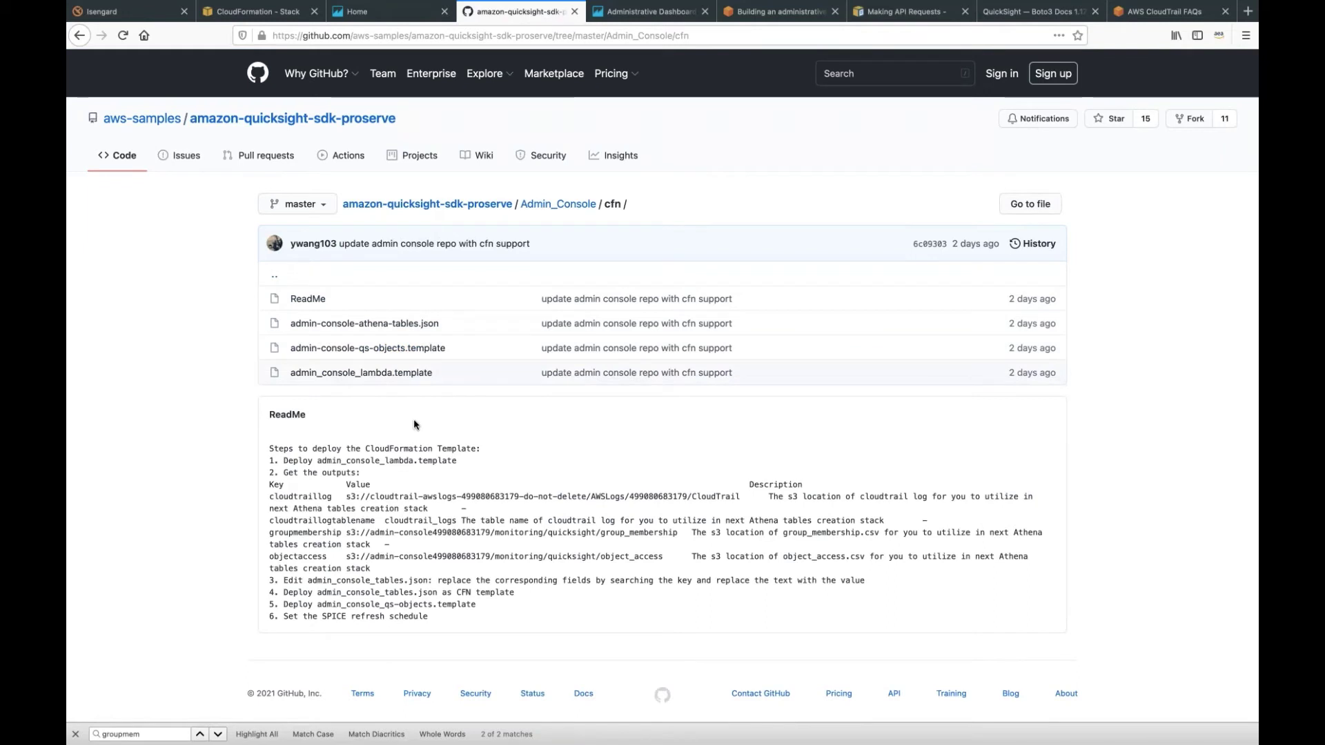
left_click(393, 373)
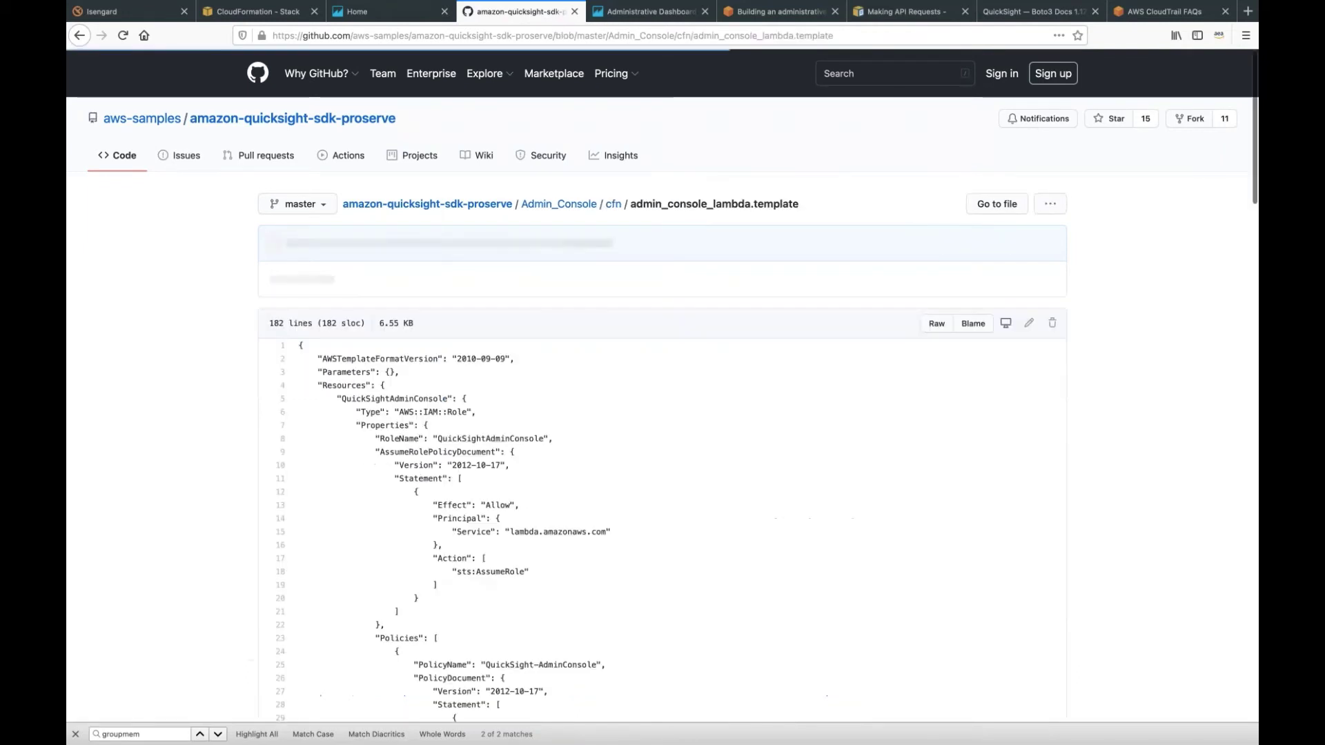
scroll(393, 375, "down", 5)
scroll(393, 376, "down", 4)
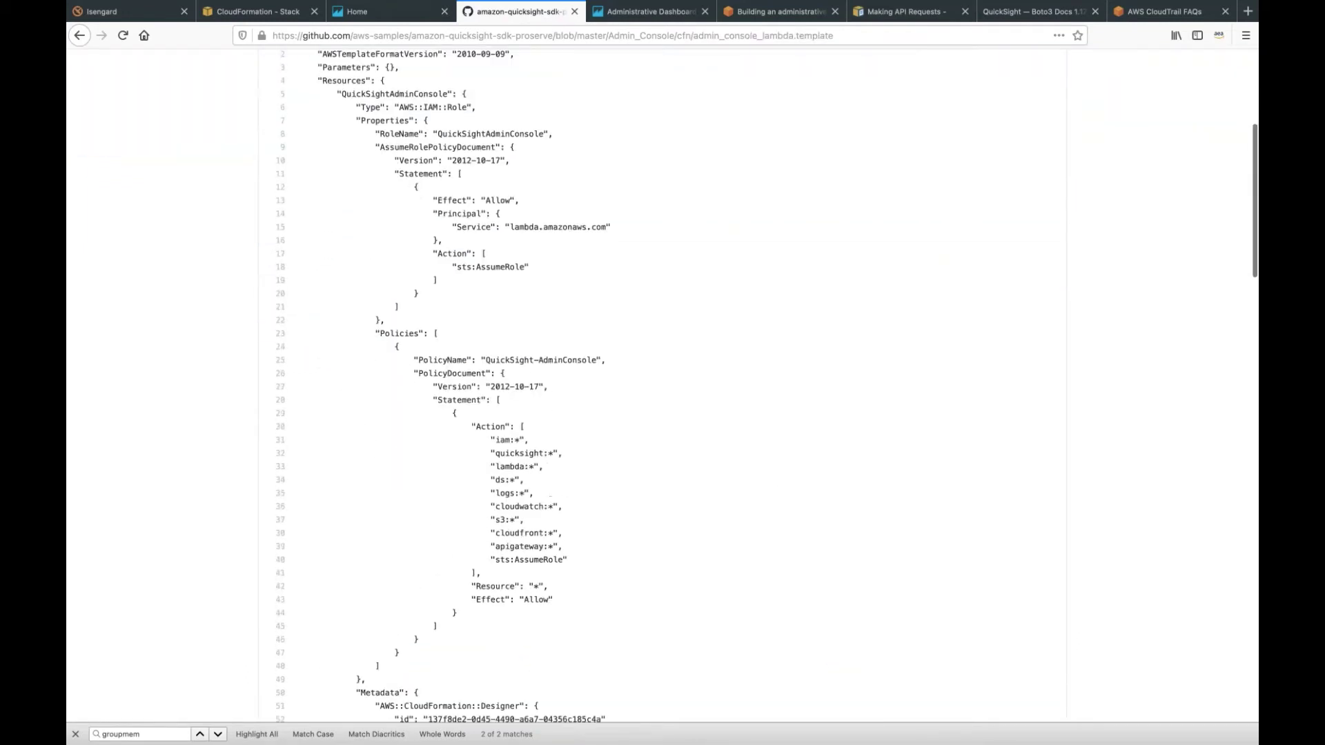
Return to the CloudFormation stacks and open the lambda stack's template in Designer.
left_click(282, 12)
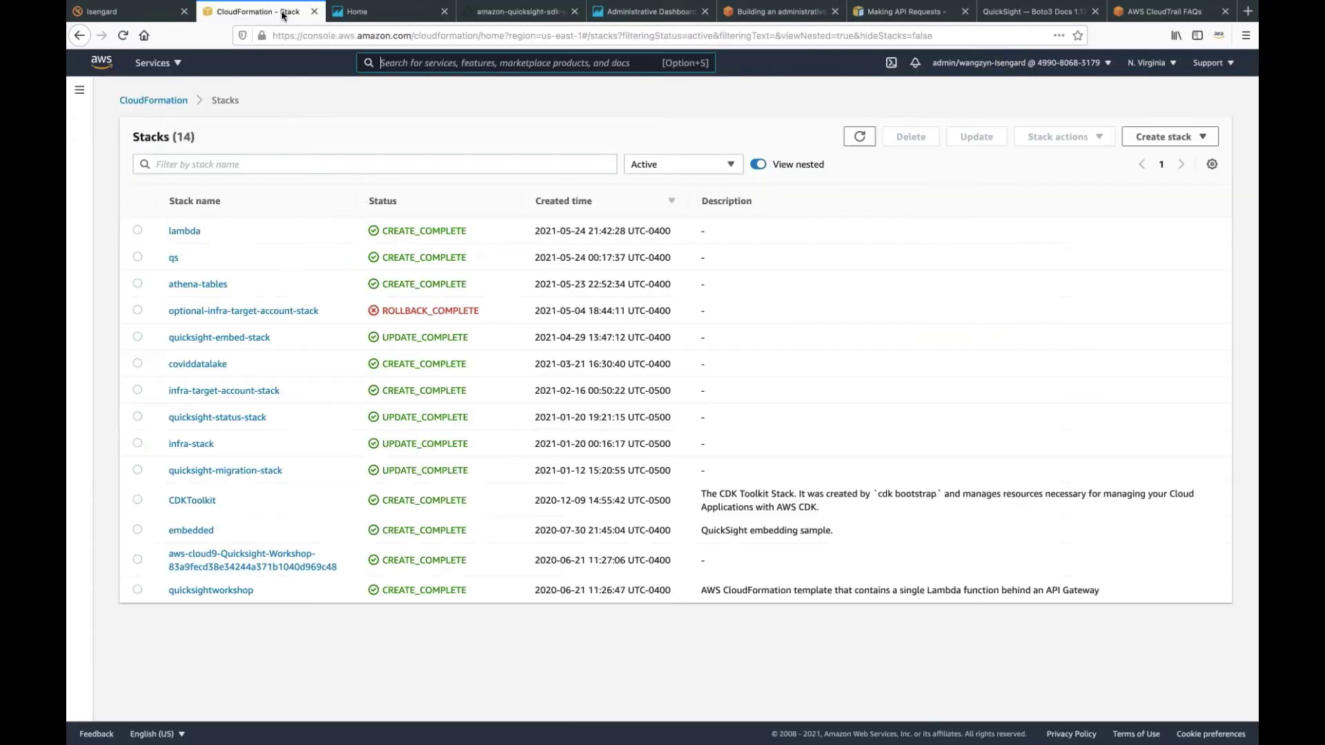
left_click(192, 236)
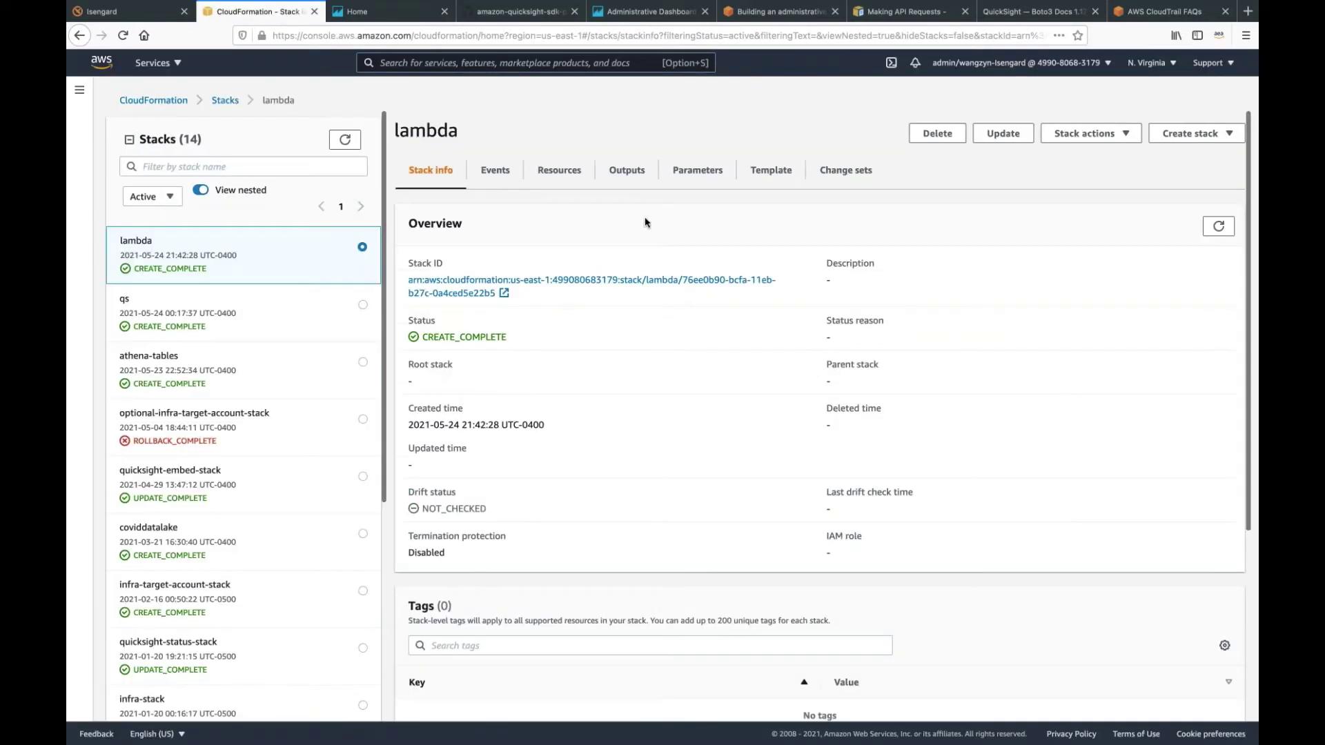
left_click(773, 171)
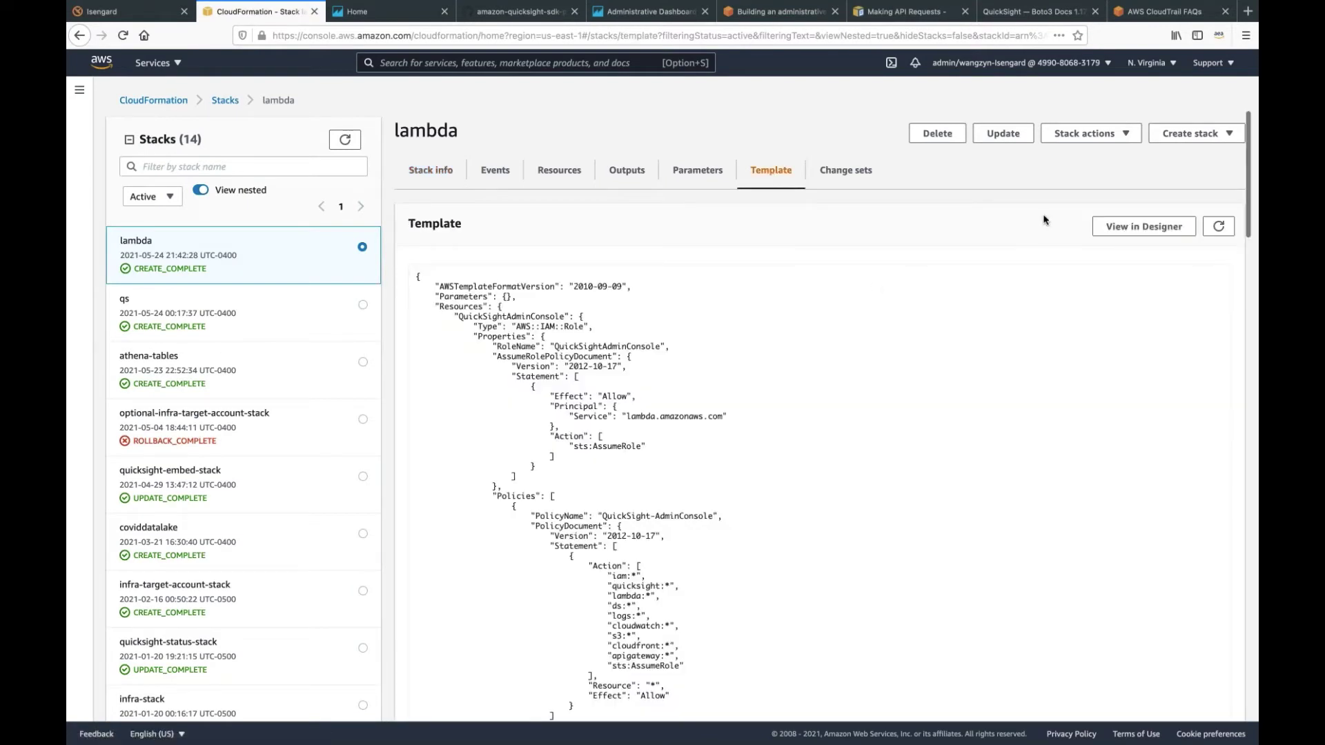
left_click(1102, 228)
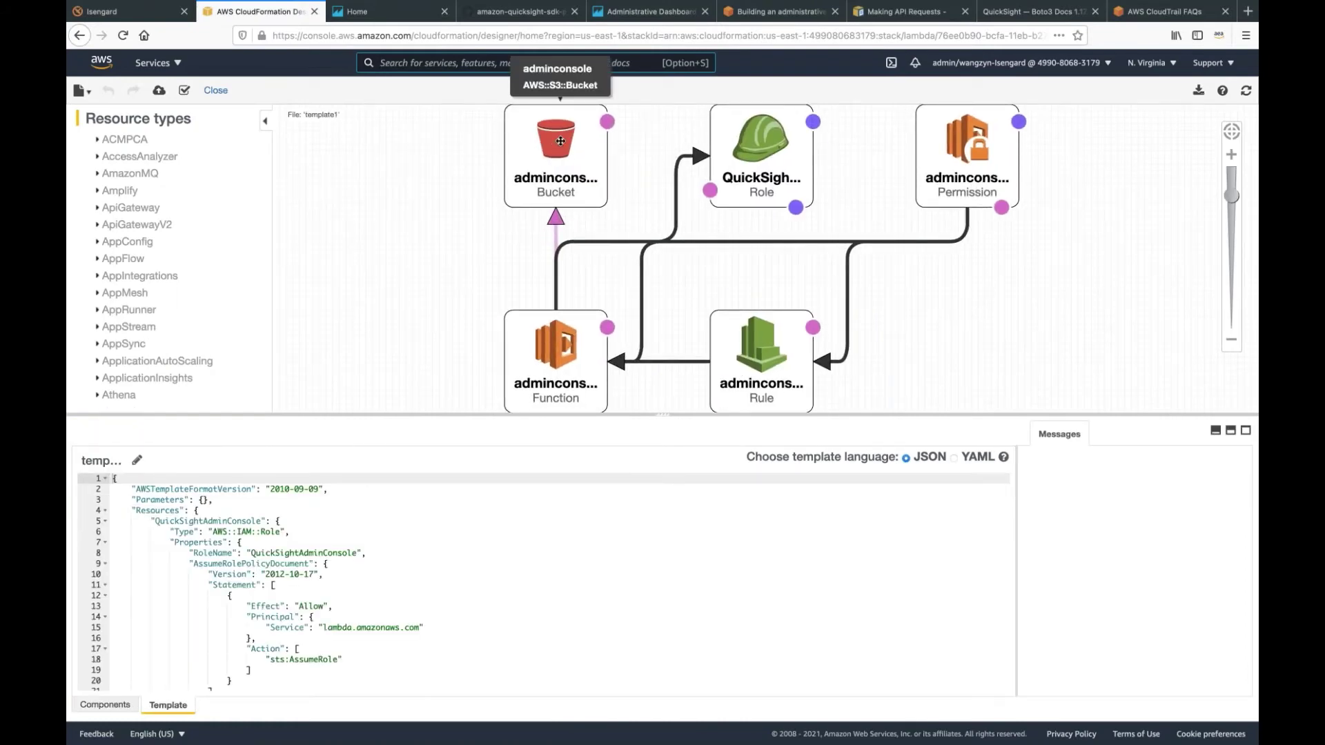
Inspect the template code of the bucket, Lambda function, hourly schedule rule, QuickSightAdminConsole role and Lambda permission resources in the diagram.
left_click(560, 141)
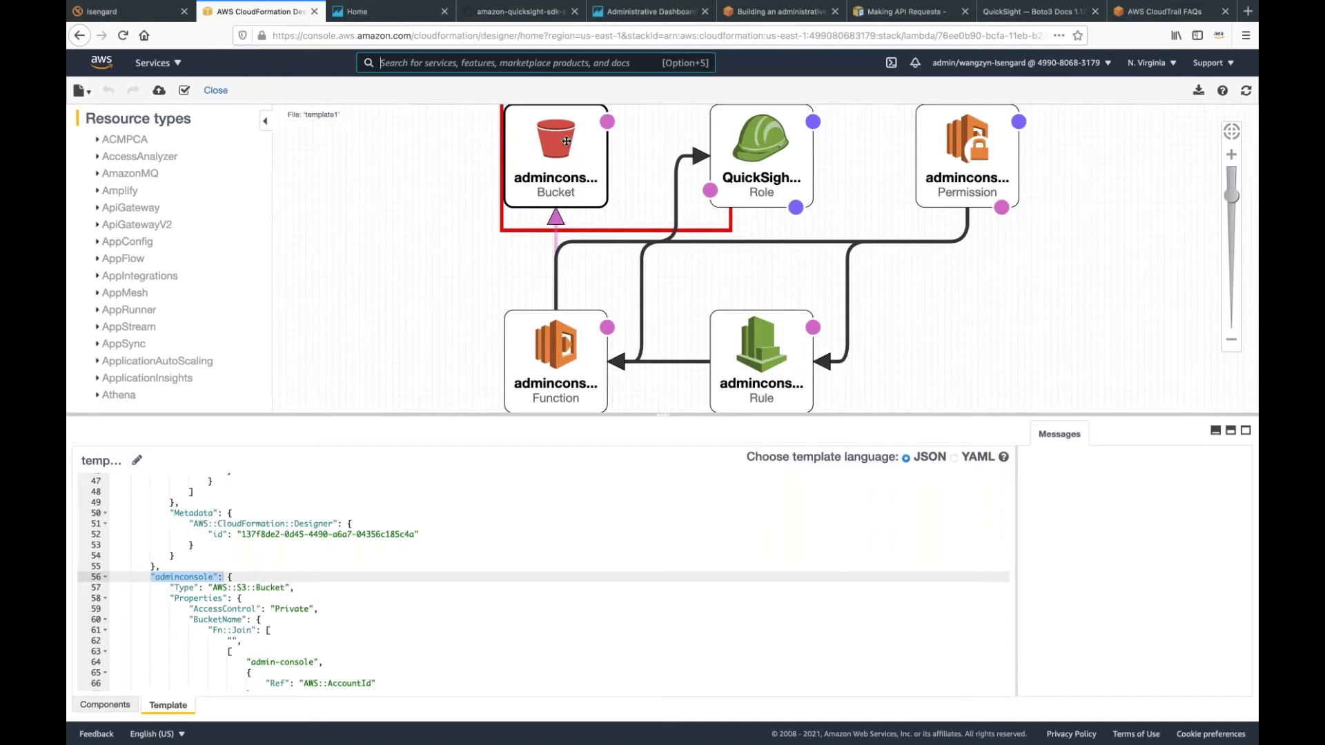
left_click(562, 356)
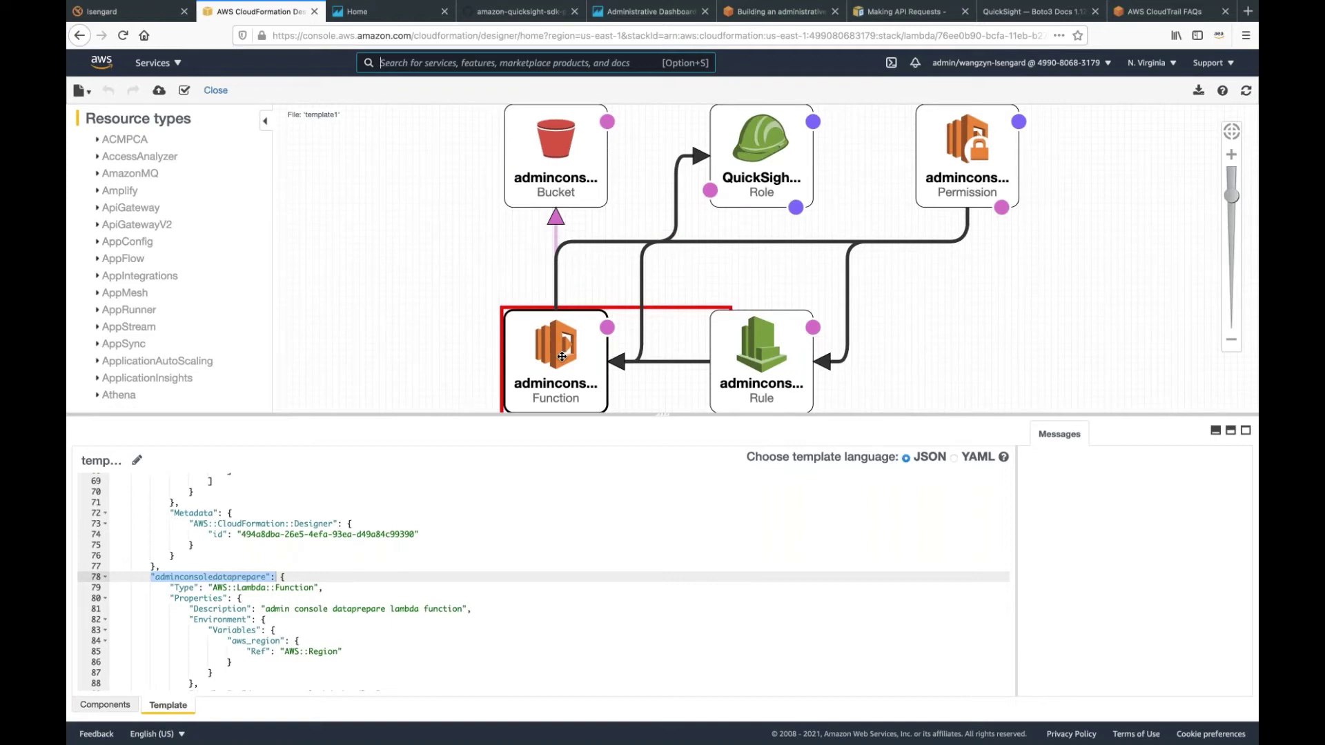
left_click(766, 357)
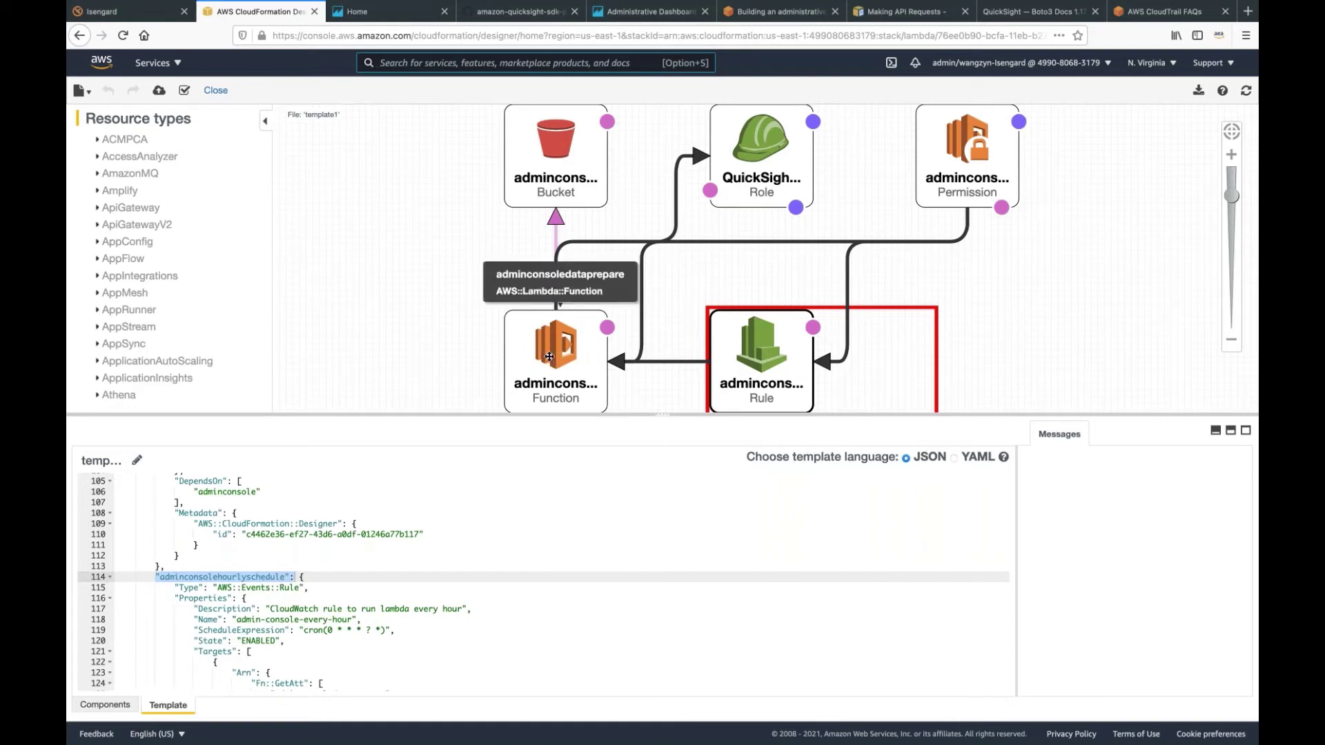
left_click(561, 152)
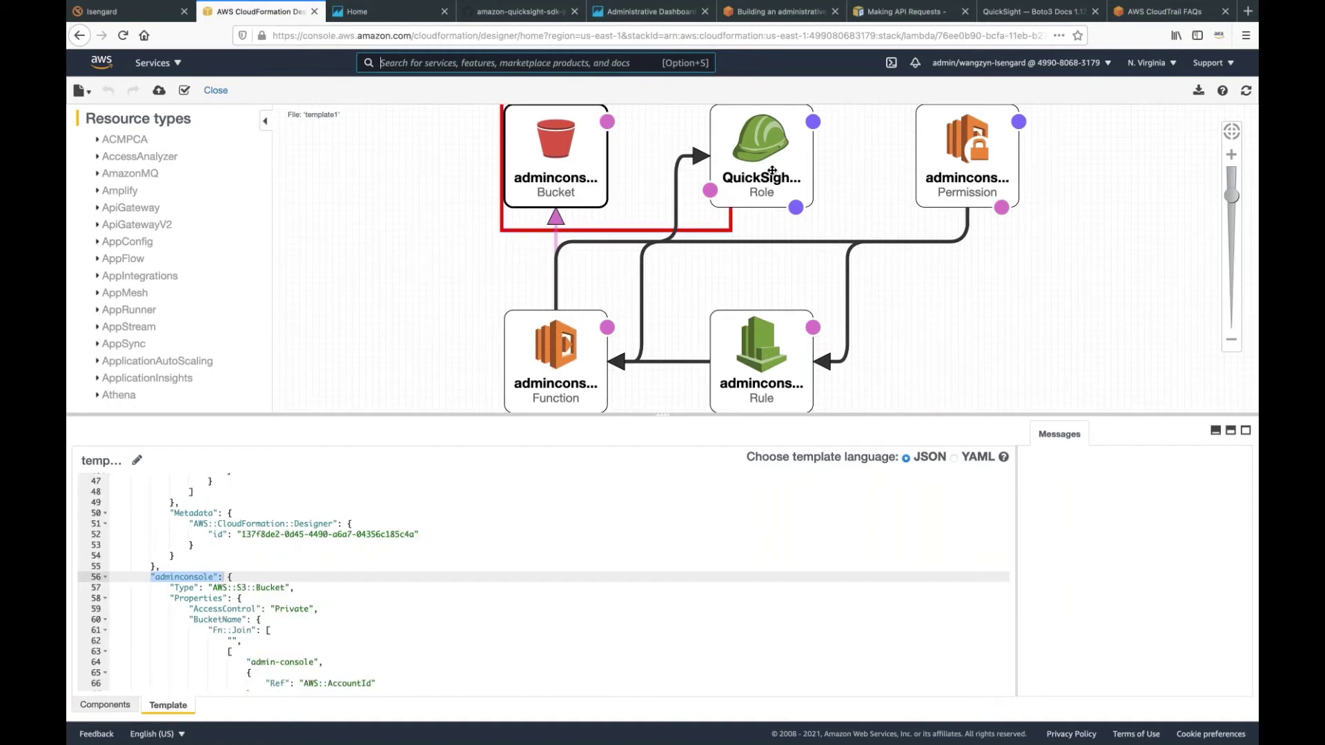
left_click(768, 145)
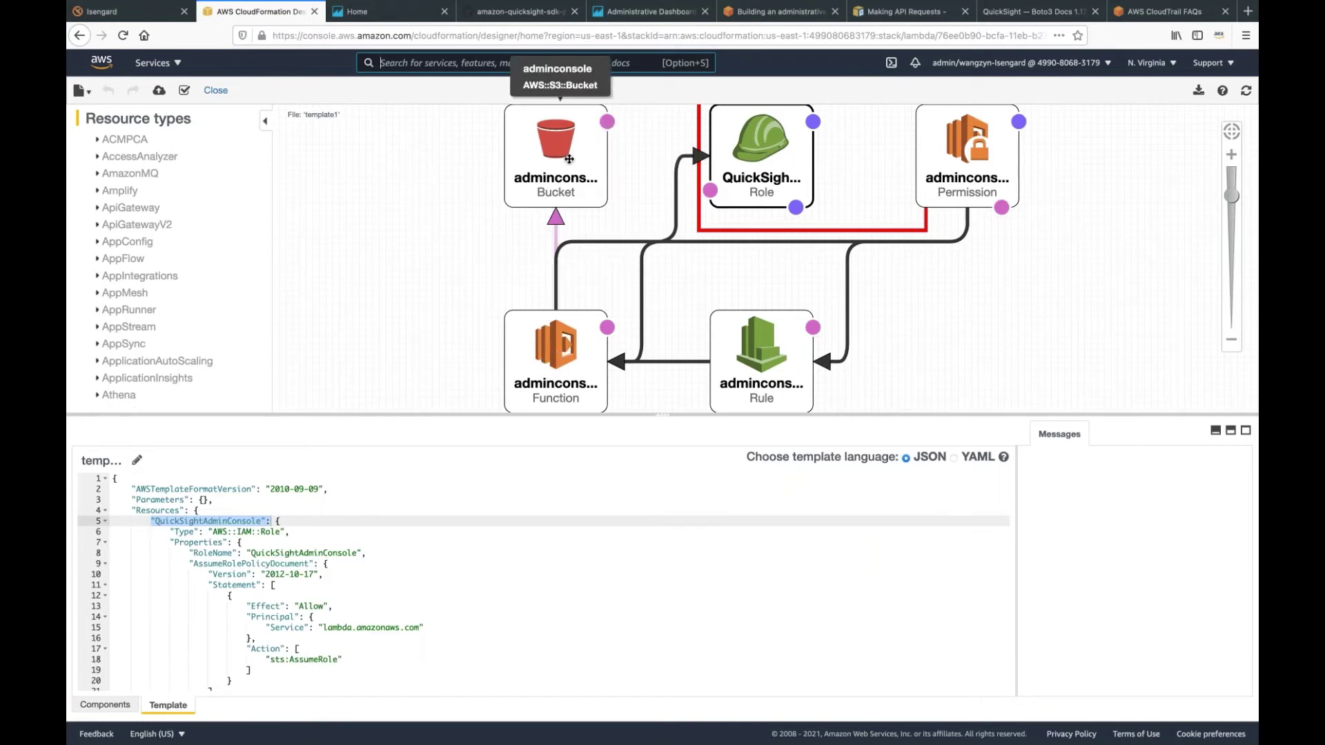
left_click(982, 141)
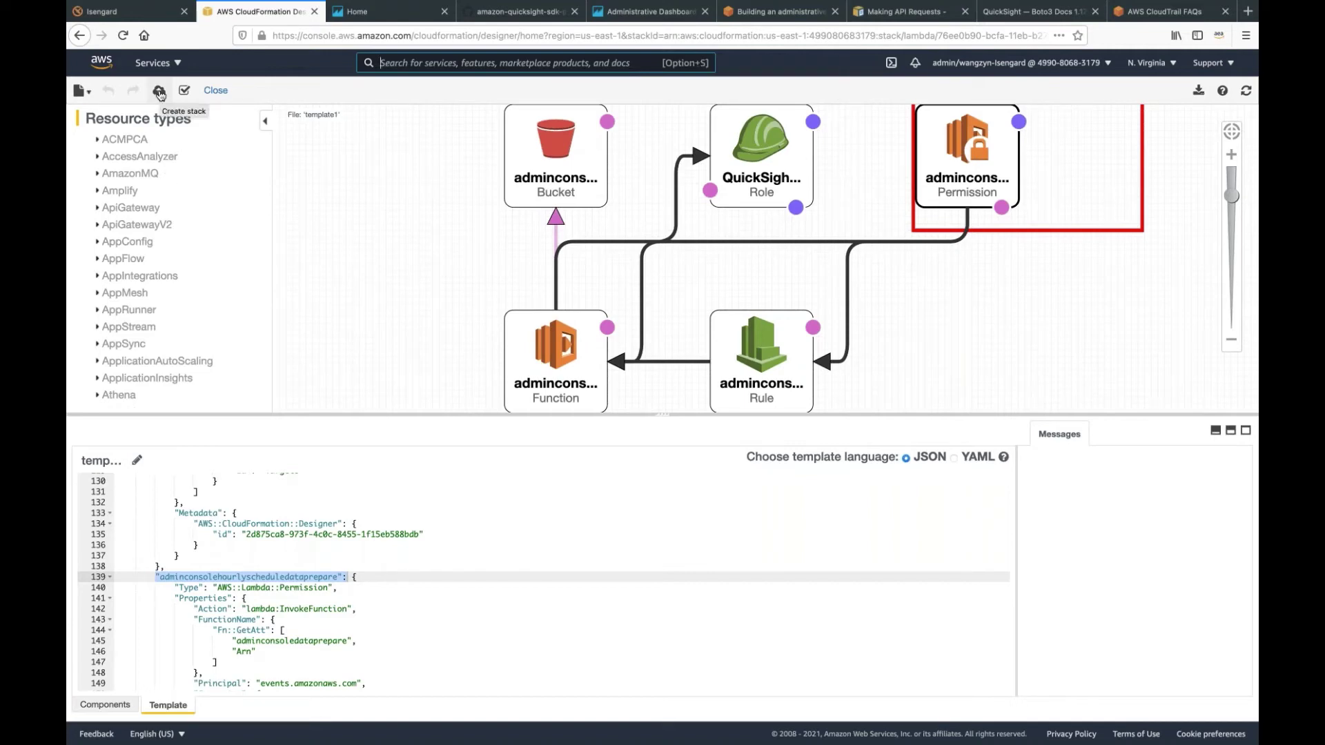
Leave the Designer without saving and examine the lambda stack's resource types: IAM role, S3 bucket, Lambda function and Events rule.
left_click(216, 90)
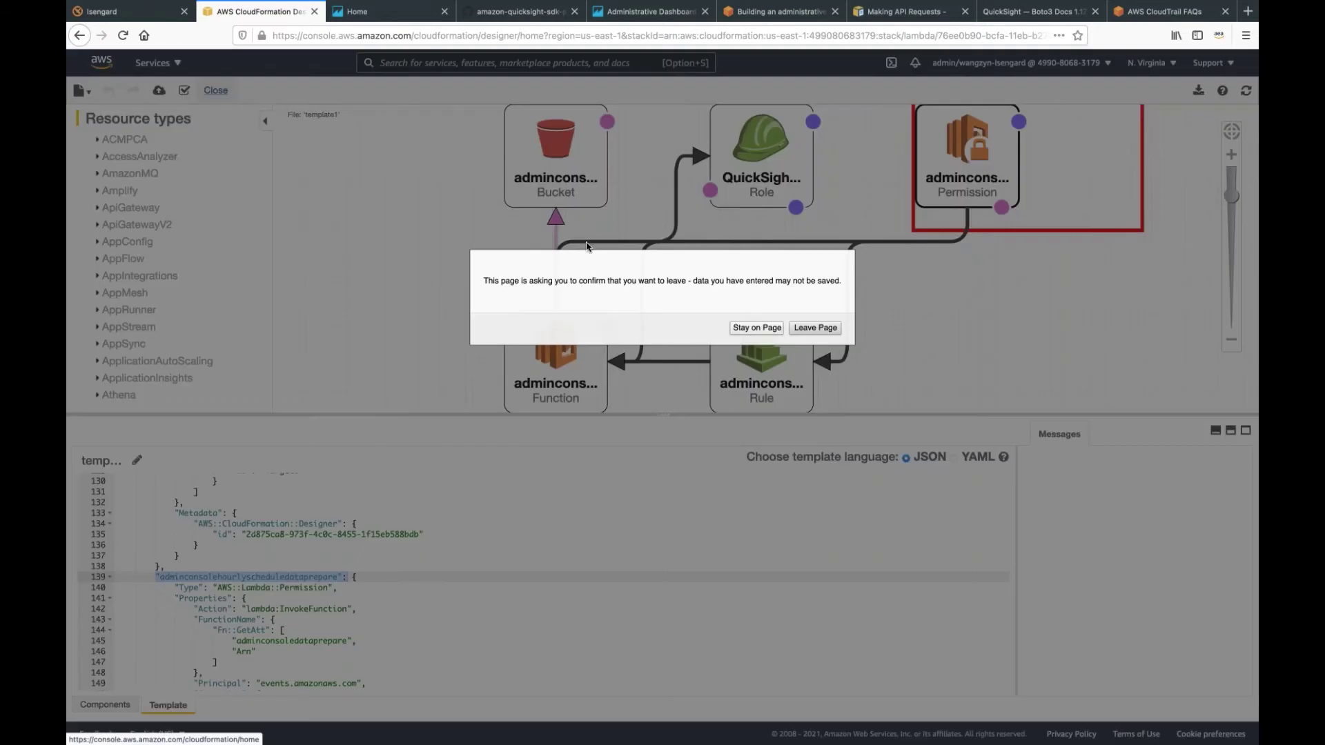
left_click(807, 328)
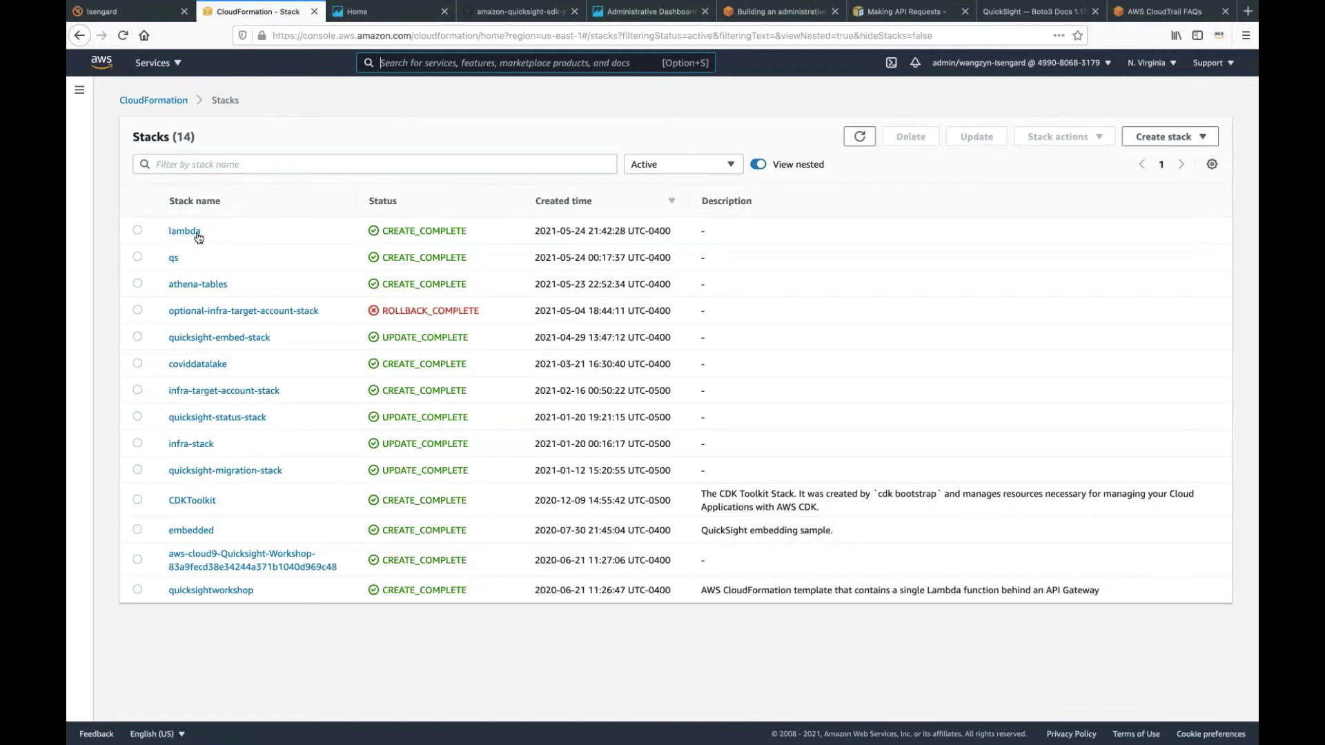
left_click(184, 232)
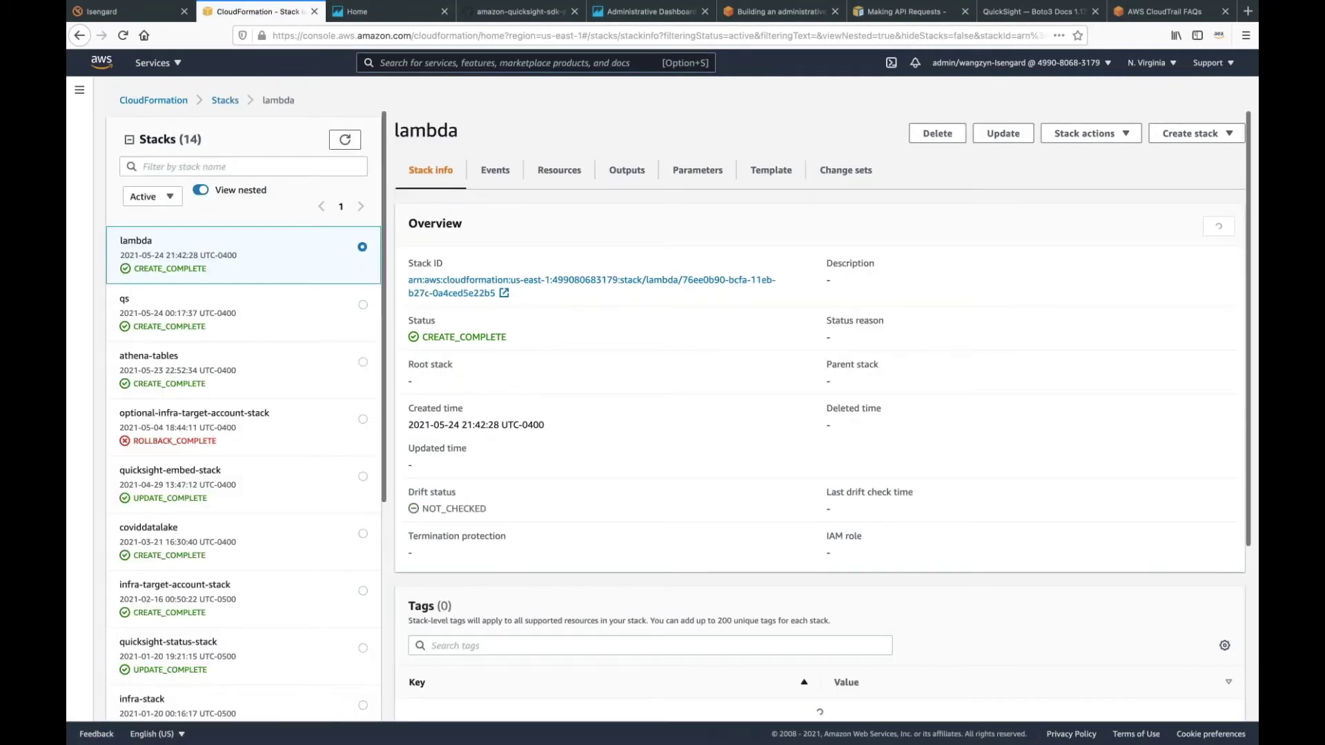
left_click(559, 172)
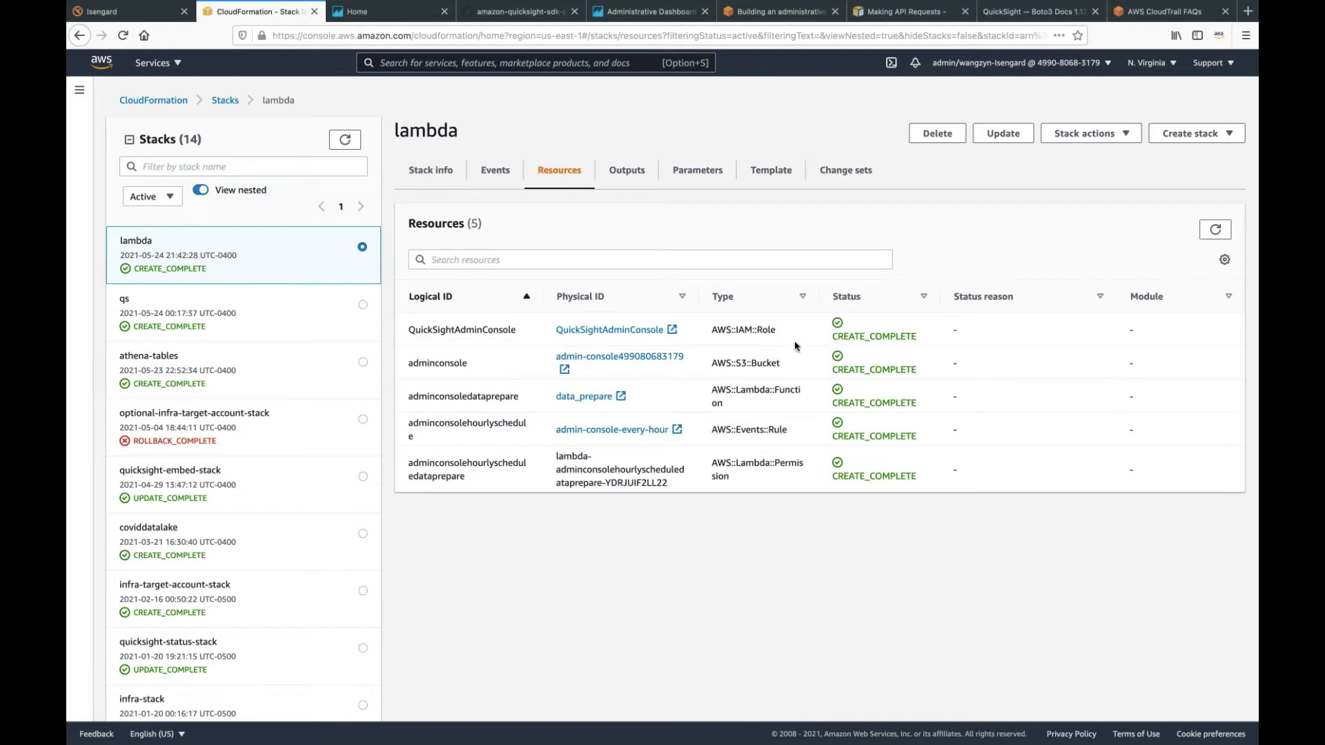
left_click_drag(786, 334, 712, 331)
left_click_drag(793, 363, 711, 362)
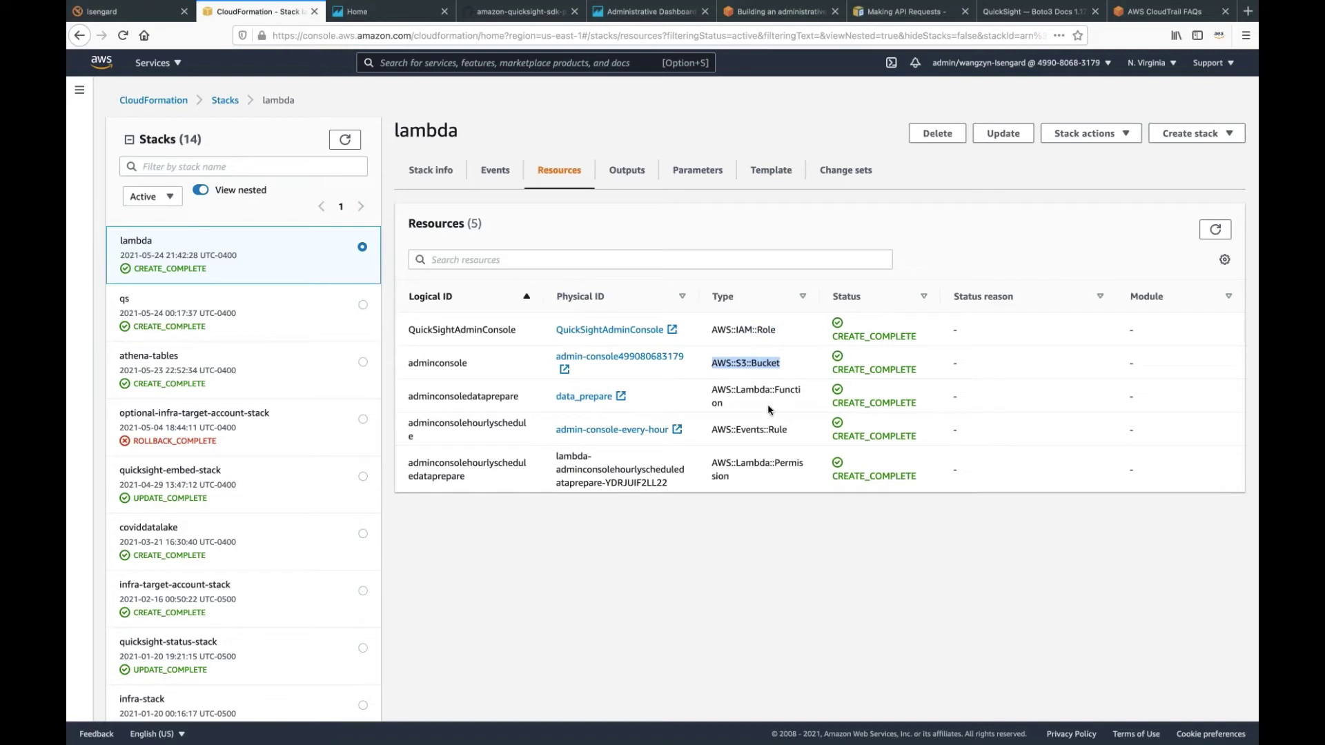
left_click_drag(815, 395, 704, 398)
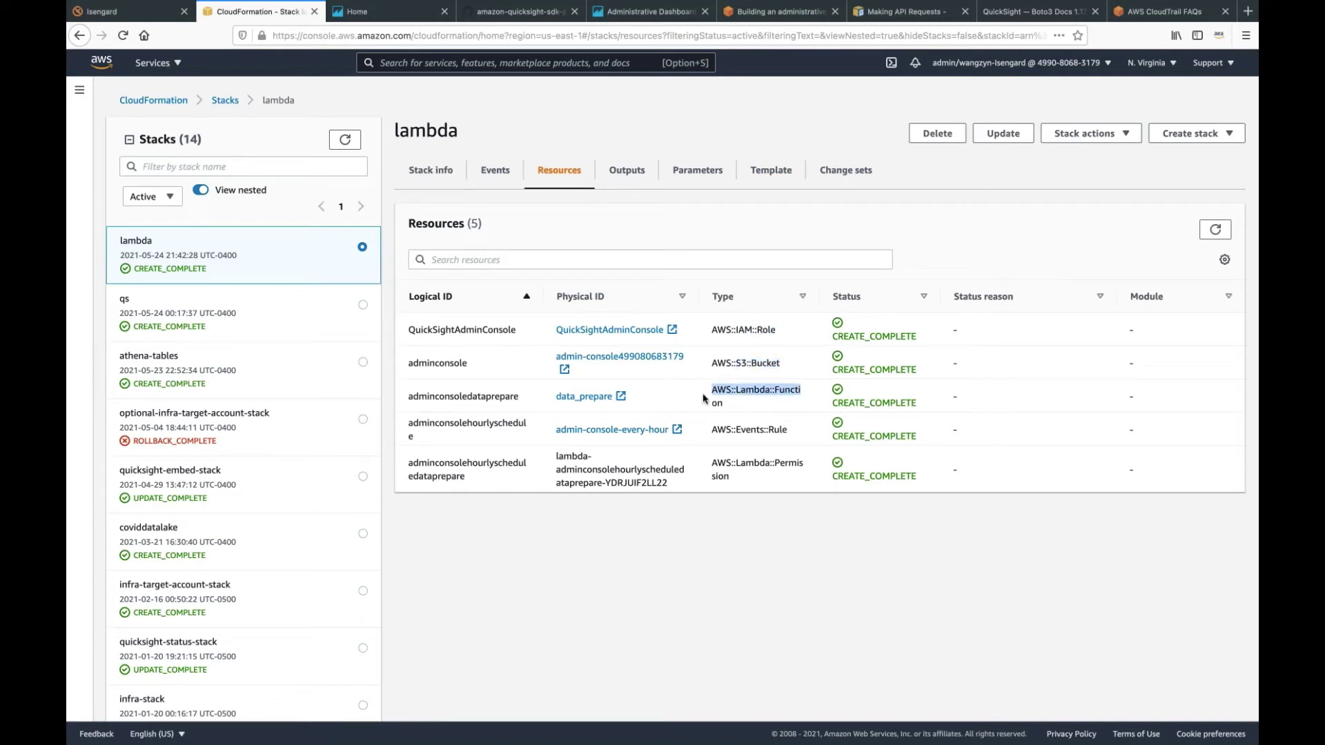
left_click_drag(792, 430, 706, 434)
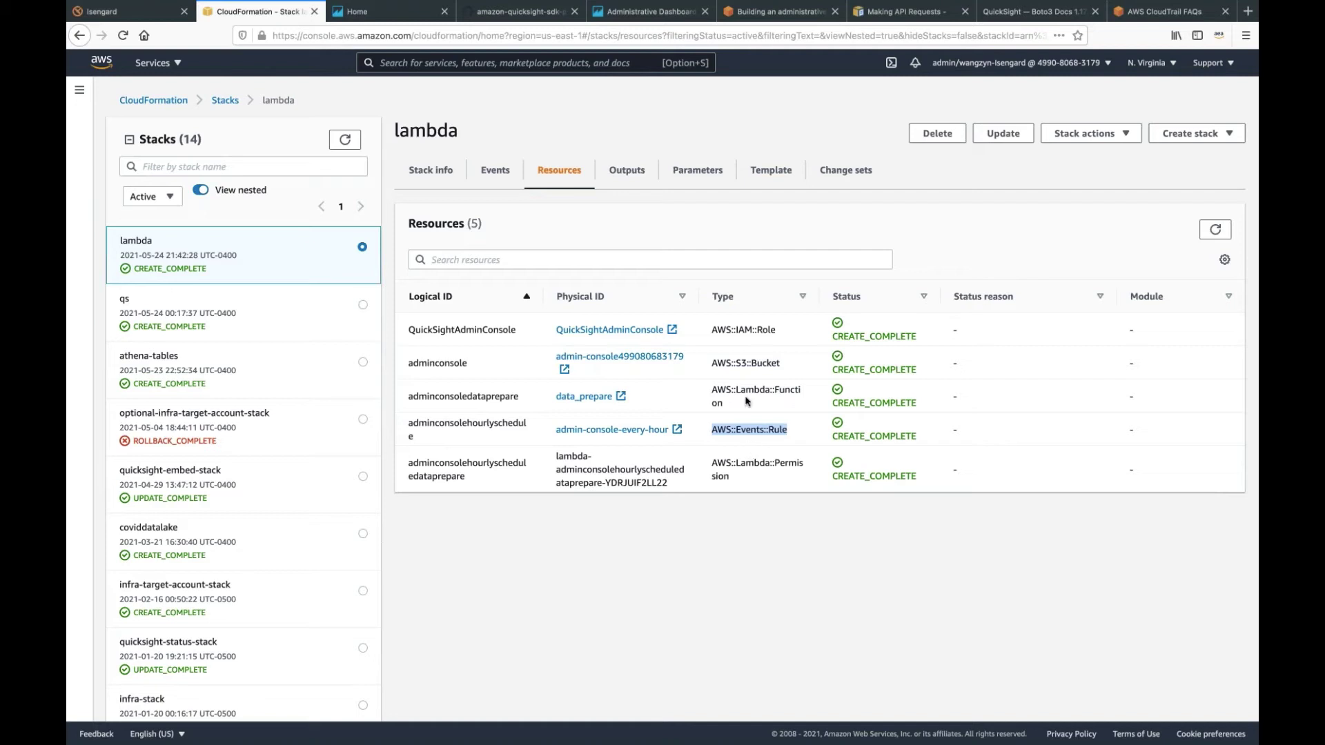
Open the adminconsole S3 bucket in a new browser tab and inspect the group_membership and object_access folders under monitoring/quicksight.
right_click(635, 356)
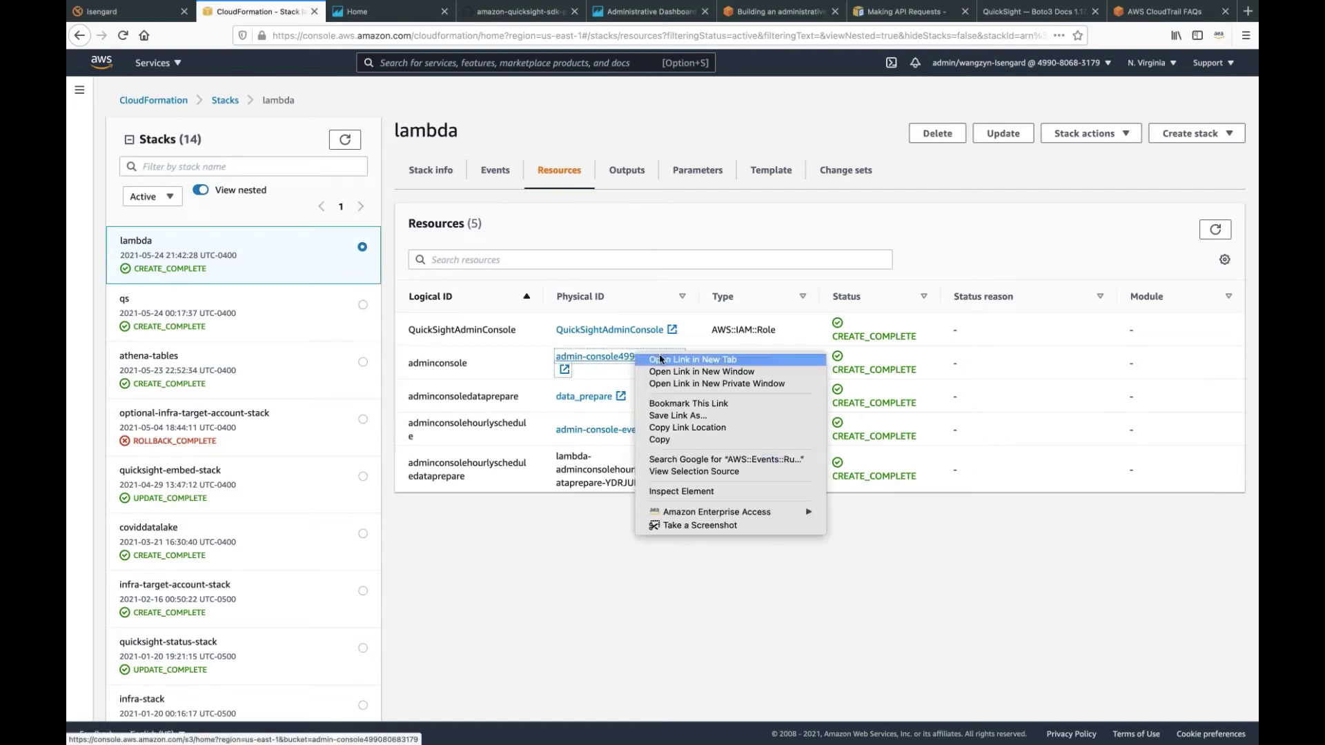
left_click(693, 360)
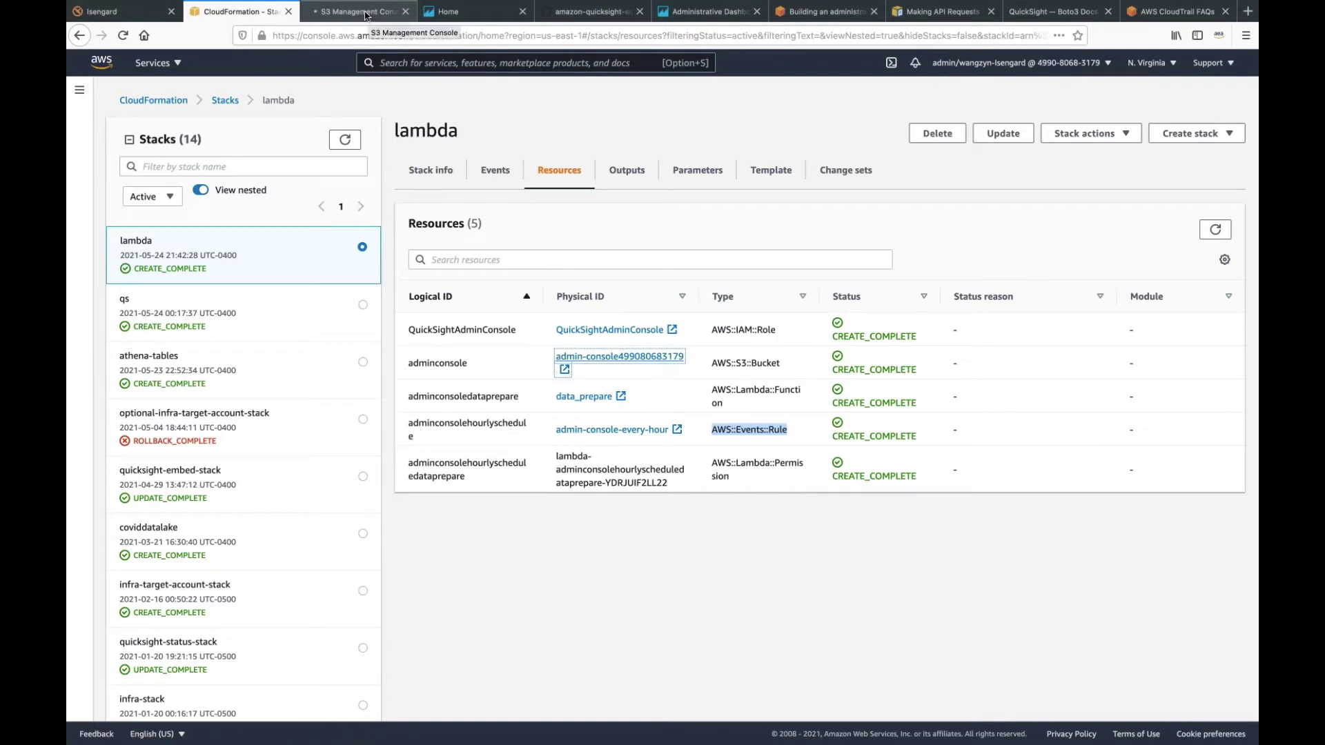
left_click(366, 11)
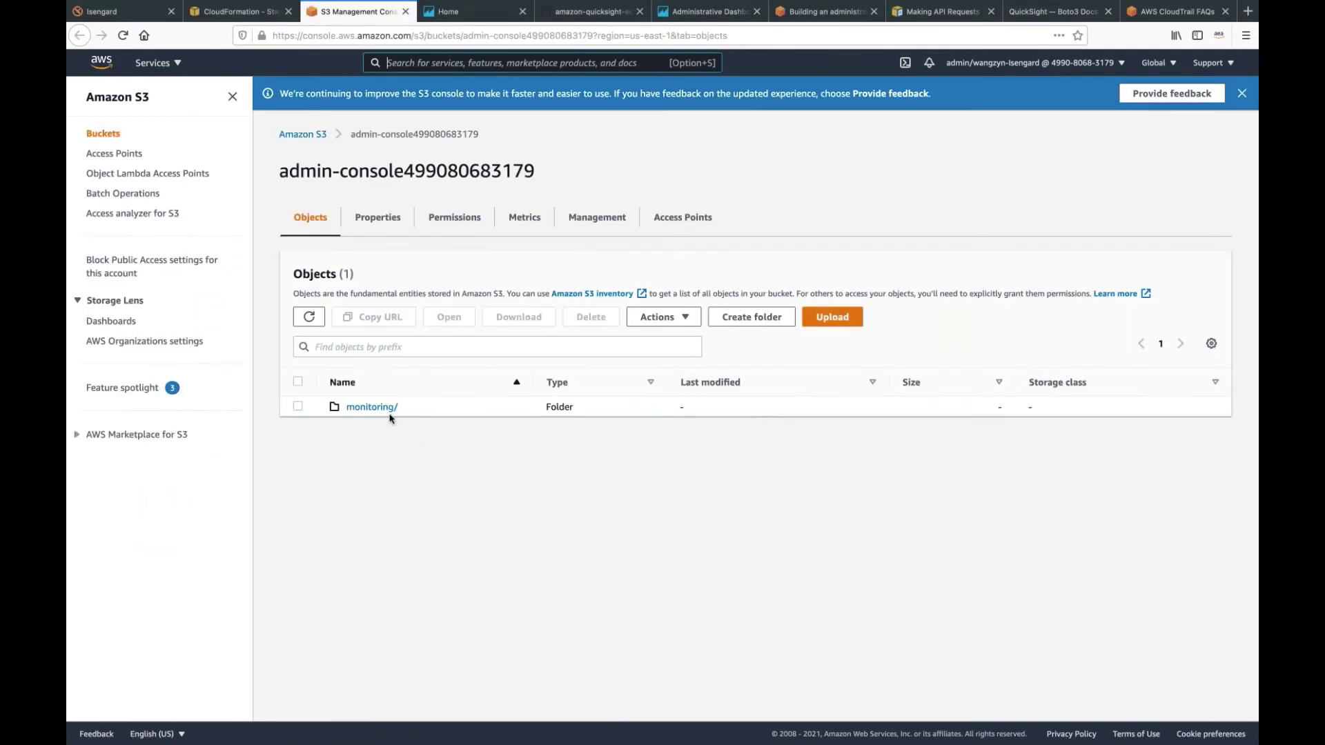
left_click(372, 409)
left_click(362, 401)
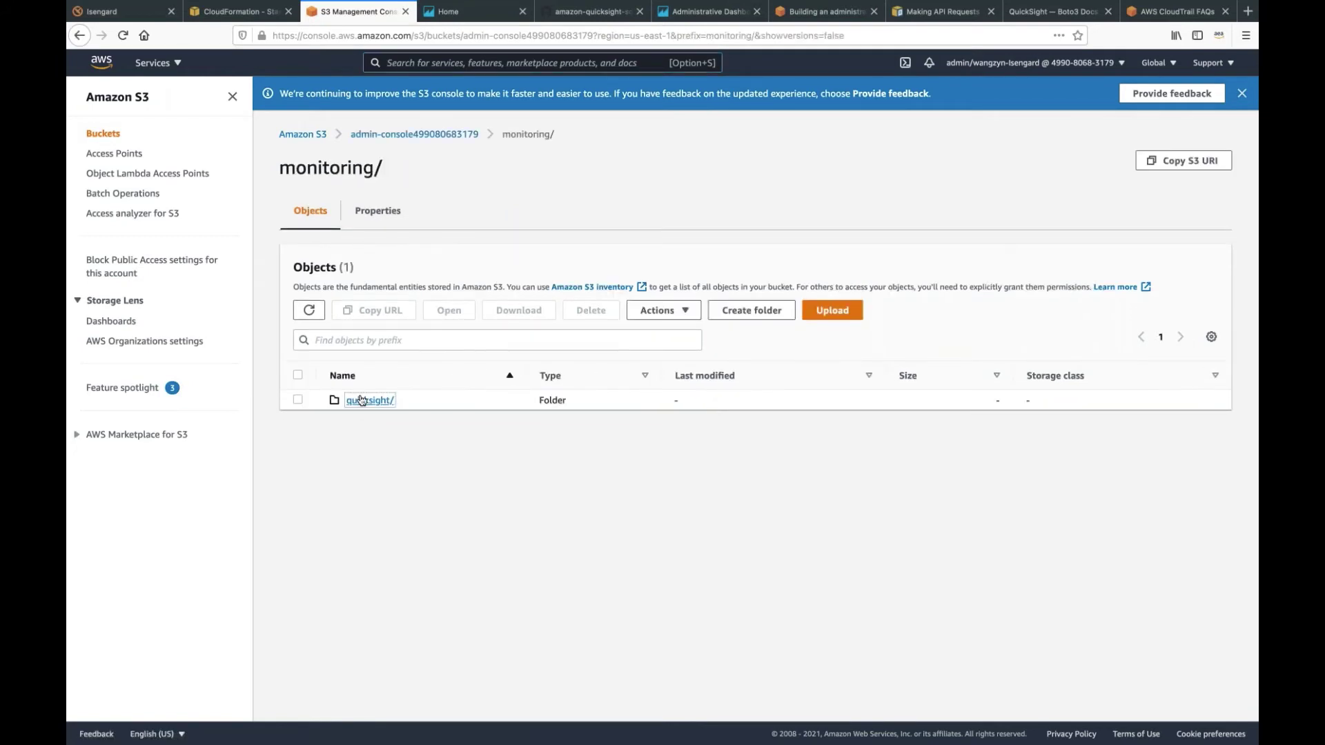
left_click(381, 401)
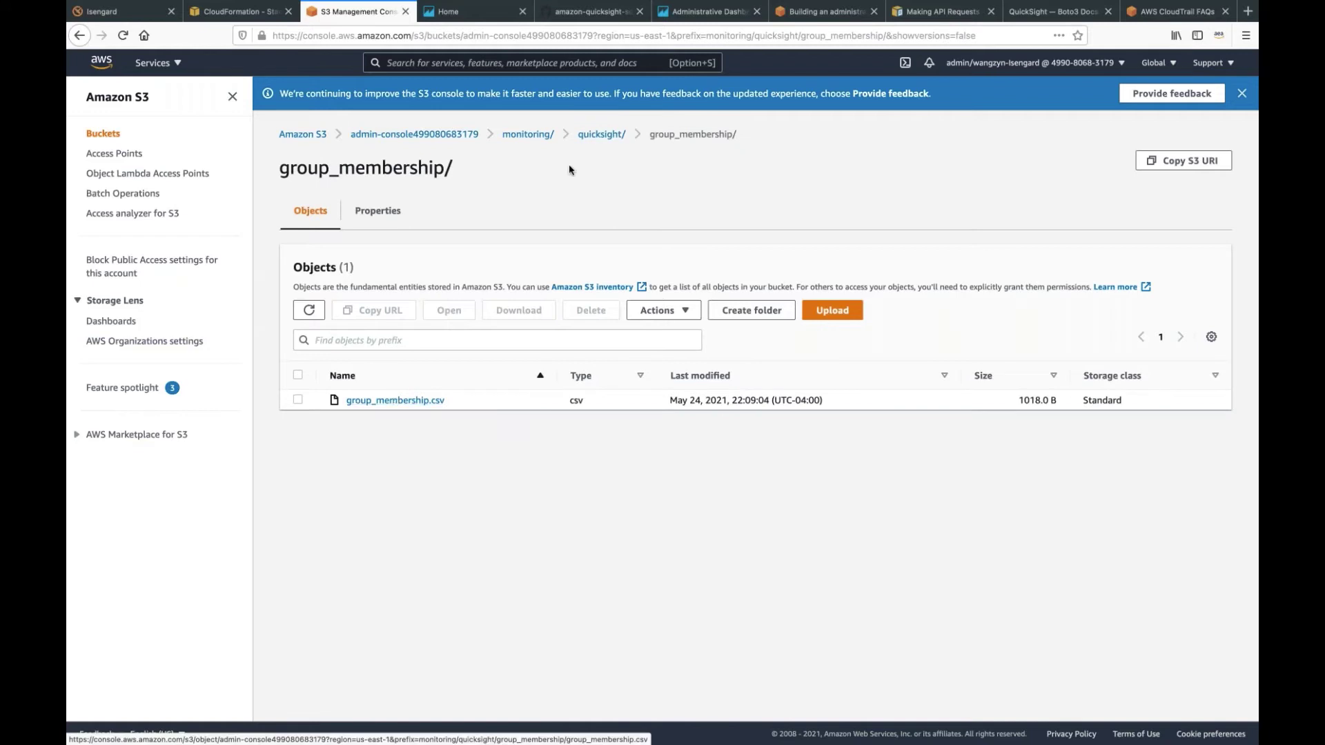
left_click(602, 134)
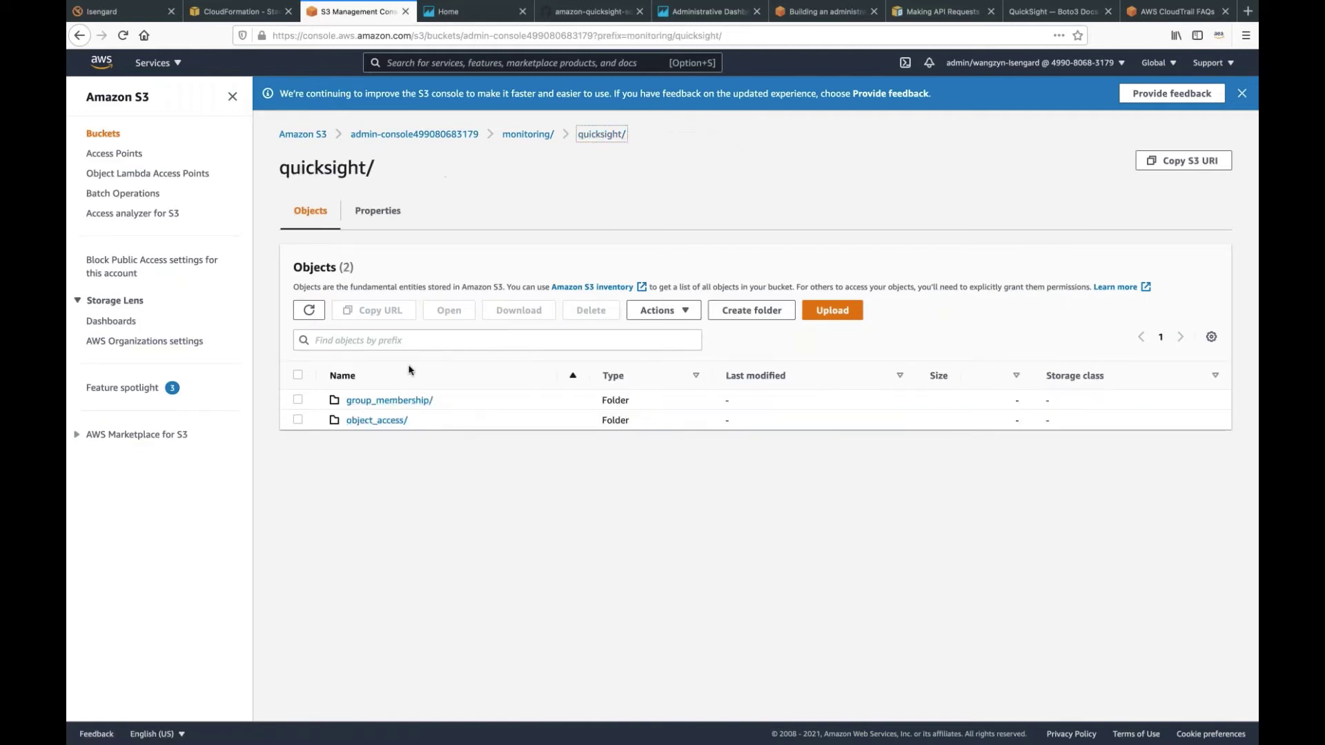
left_click(378, 421)
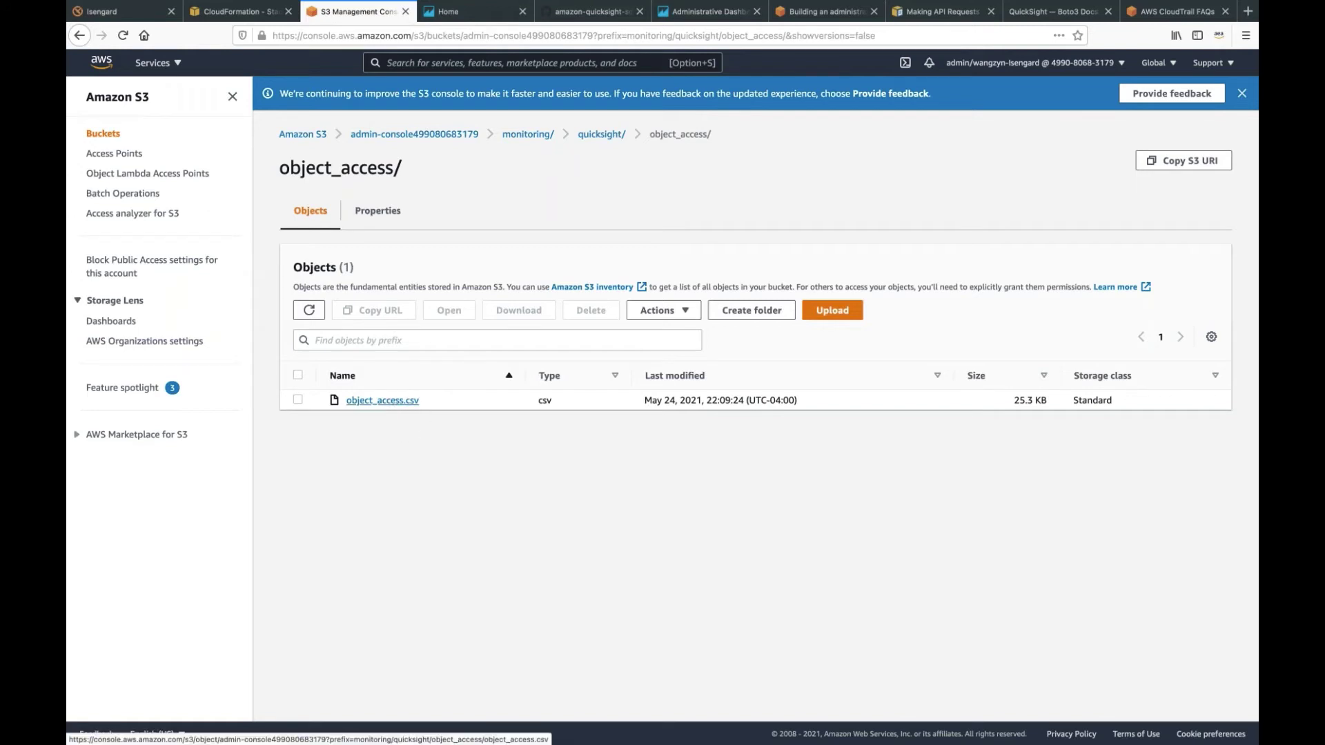
Open admin-console-athena-tables.json from the repository's cfn folder on GitHub and view its database and groupmembership table definitions.
left_click(263, 16)
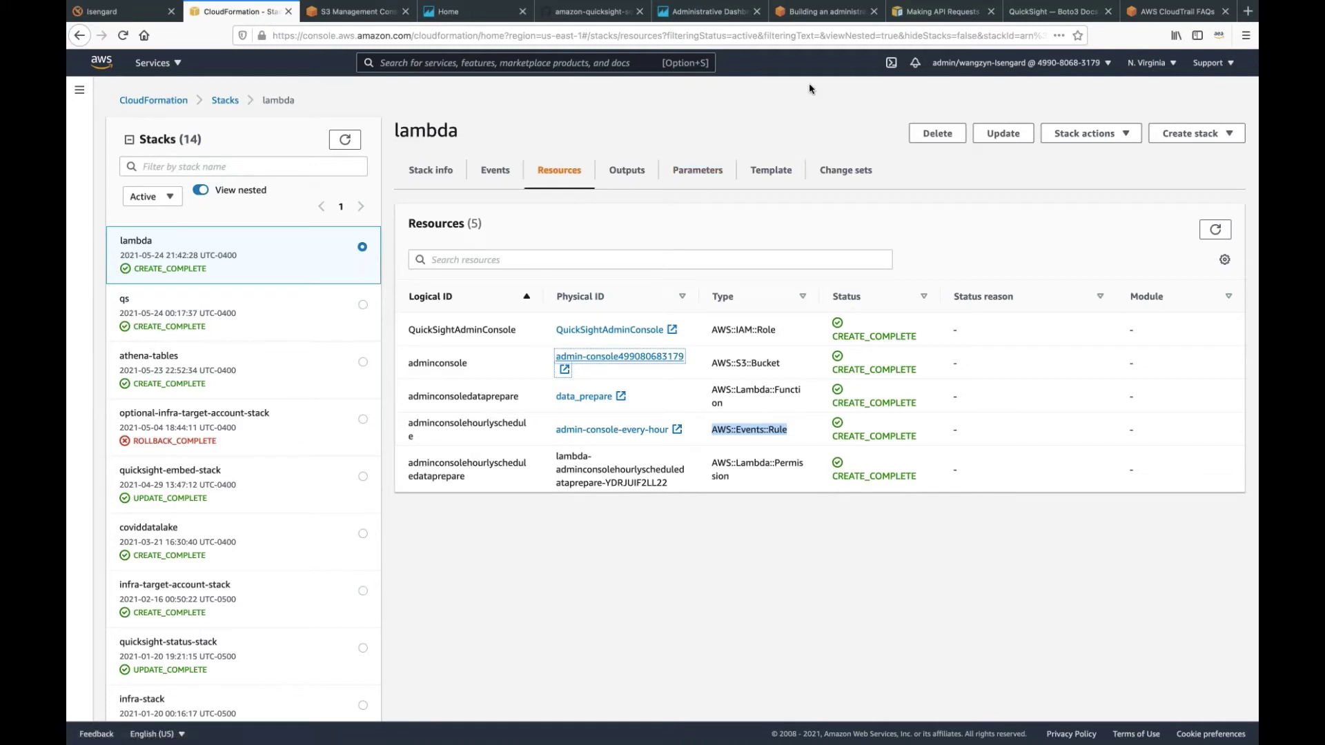
left_click(592, 12)
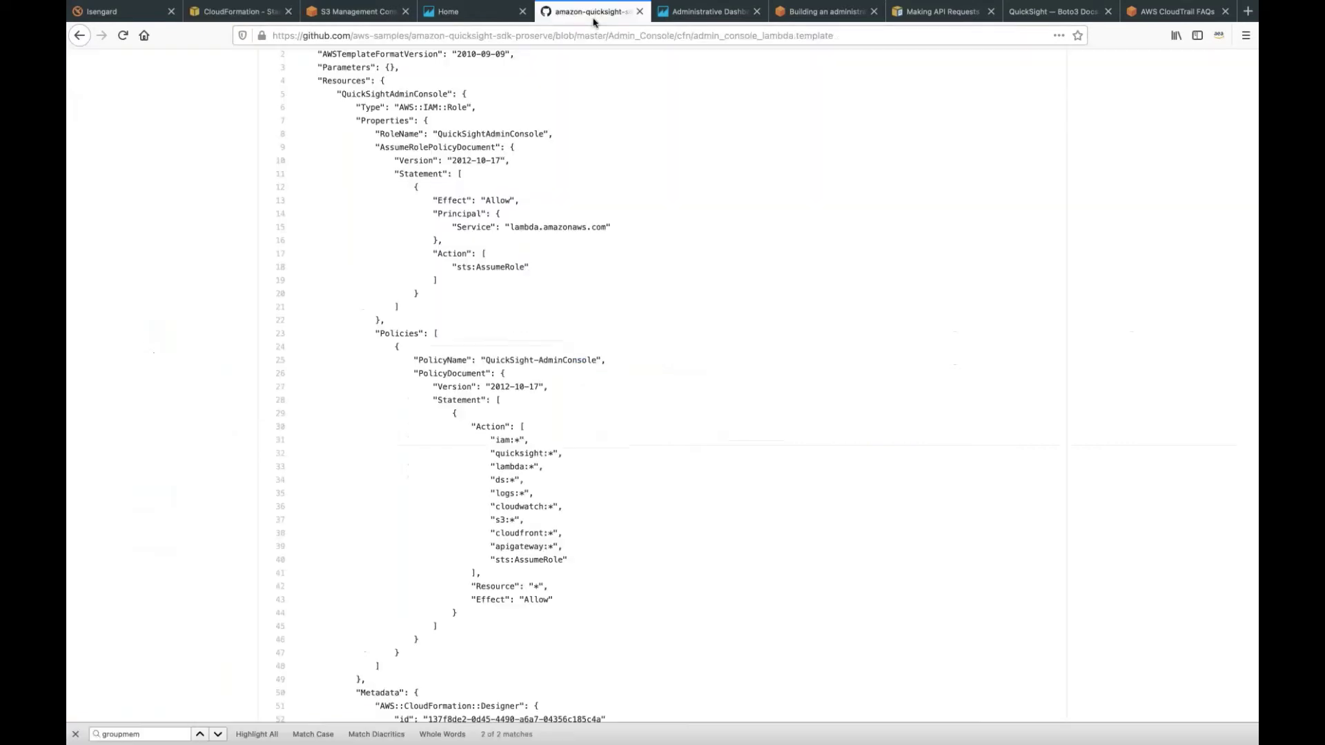
scroll(584, 202, "up", 10)
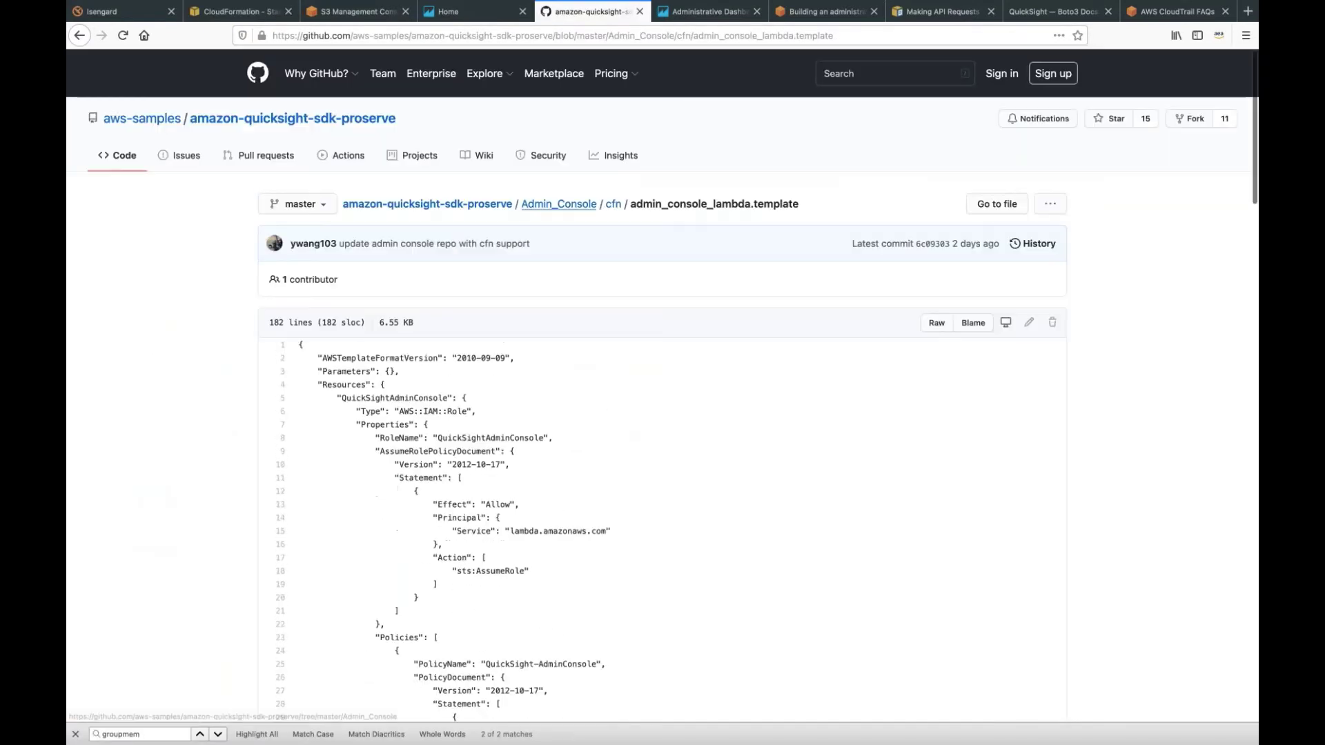
left_click(612, 207)
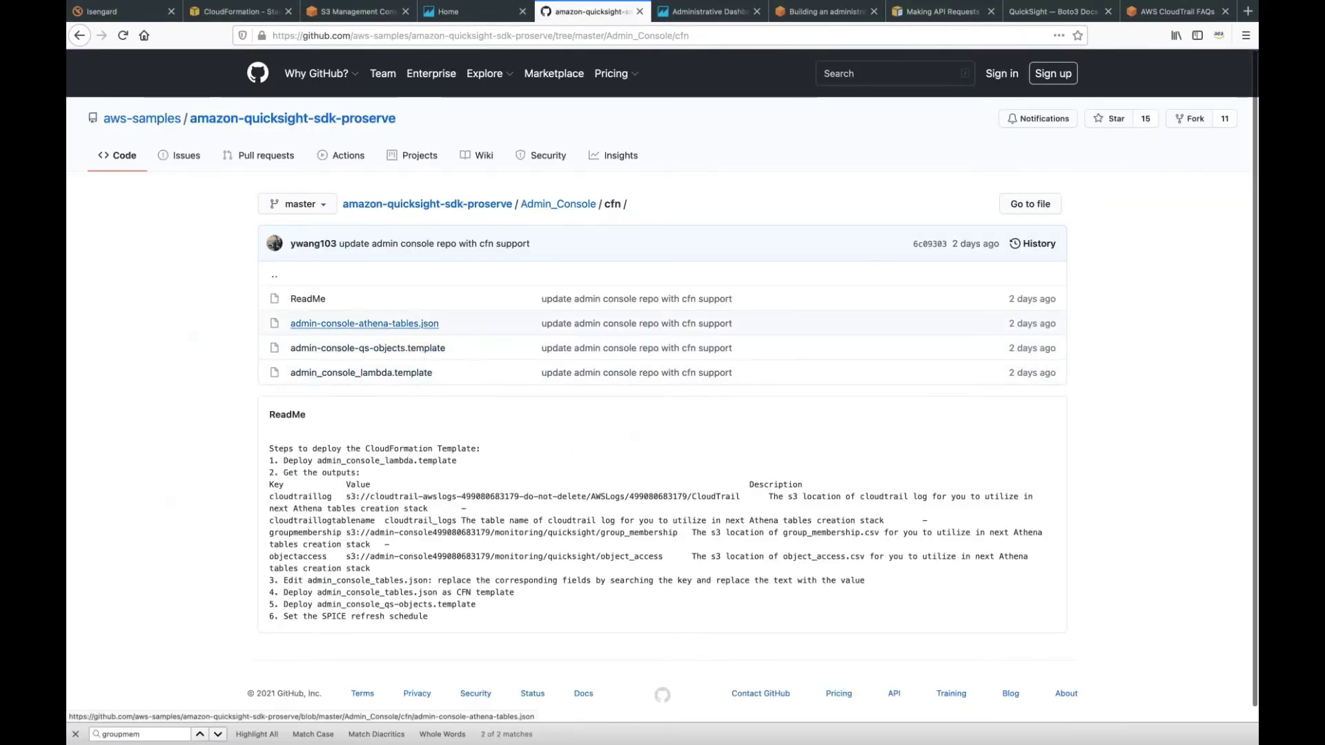
left_click(364, 324)
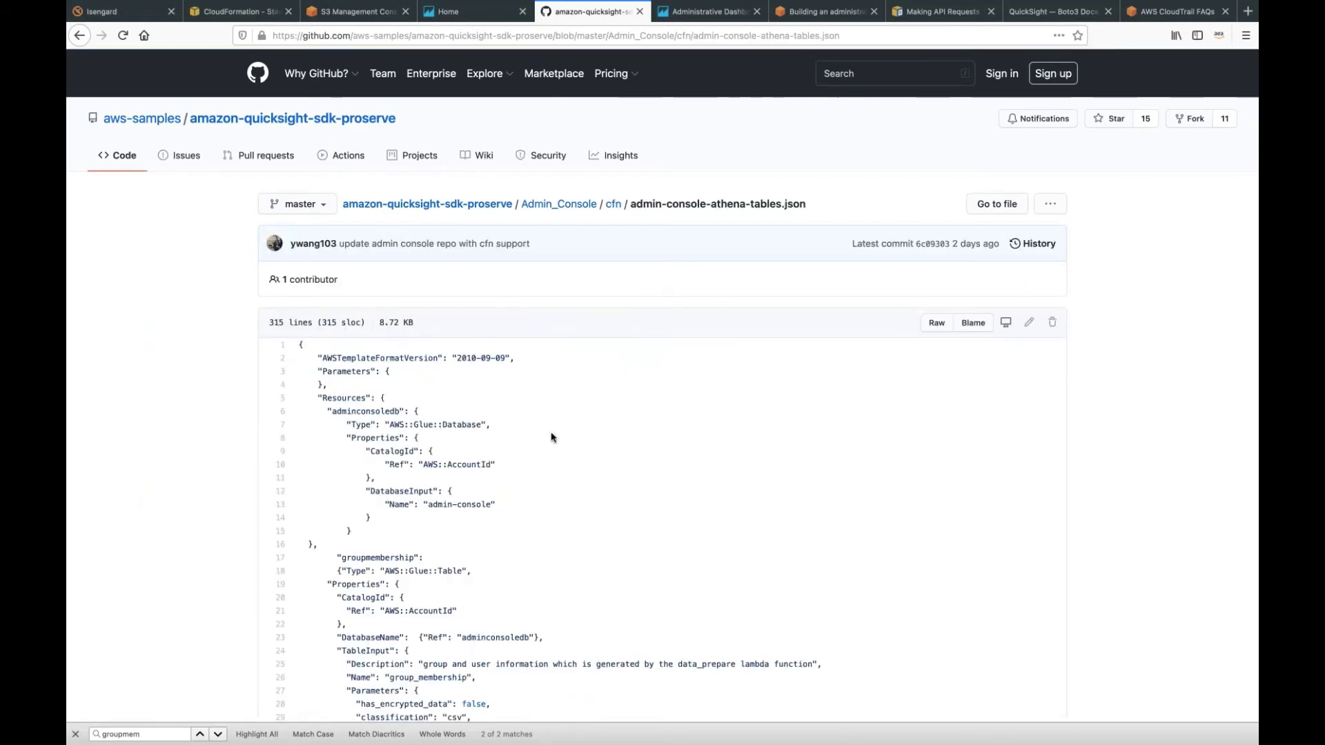
scroll(552, 437, "down", 3)
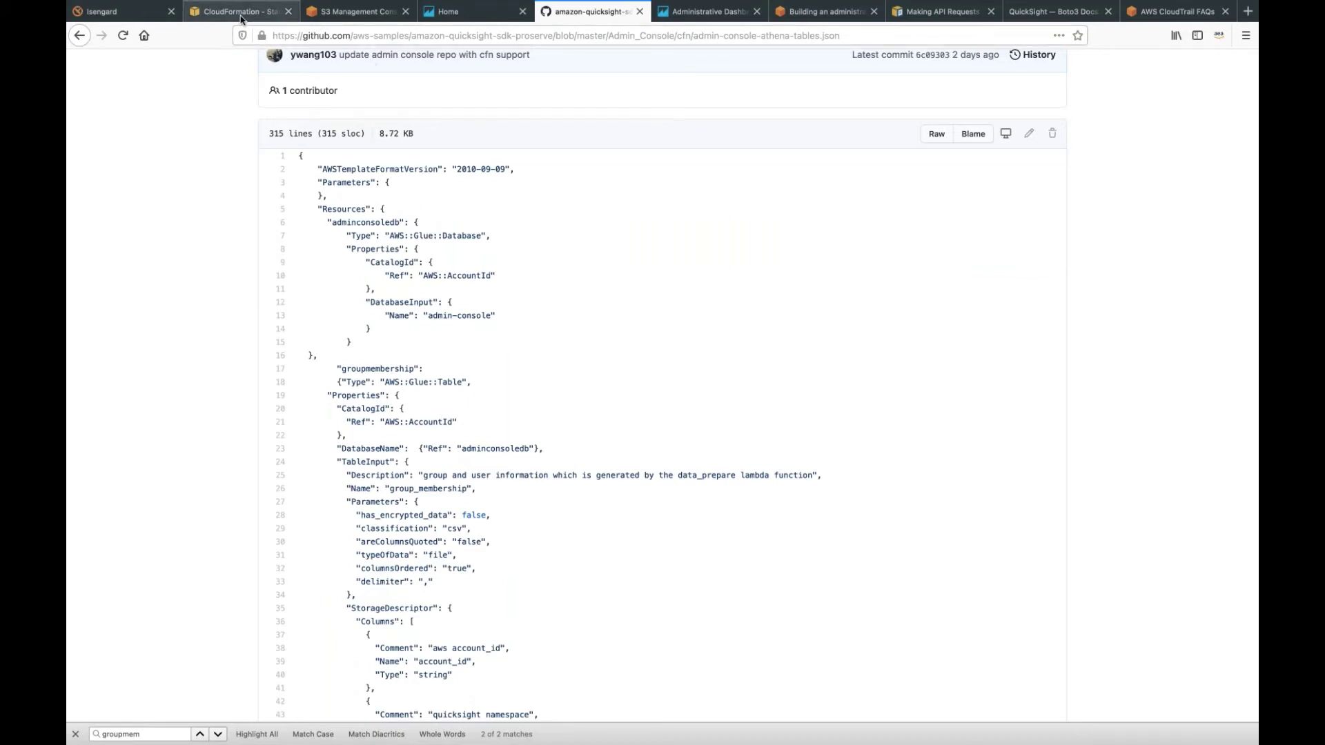
Return to the CloudFormation stacks and open the athena-tables stack's template in Designer.
left_click(241, 19)
left_click(208, 365)
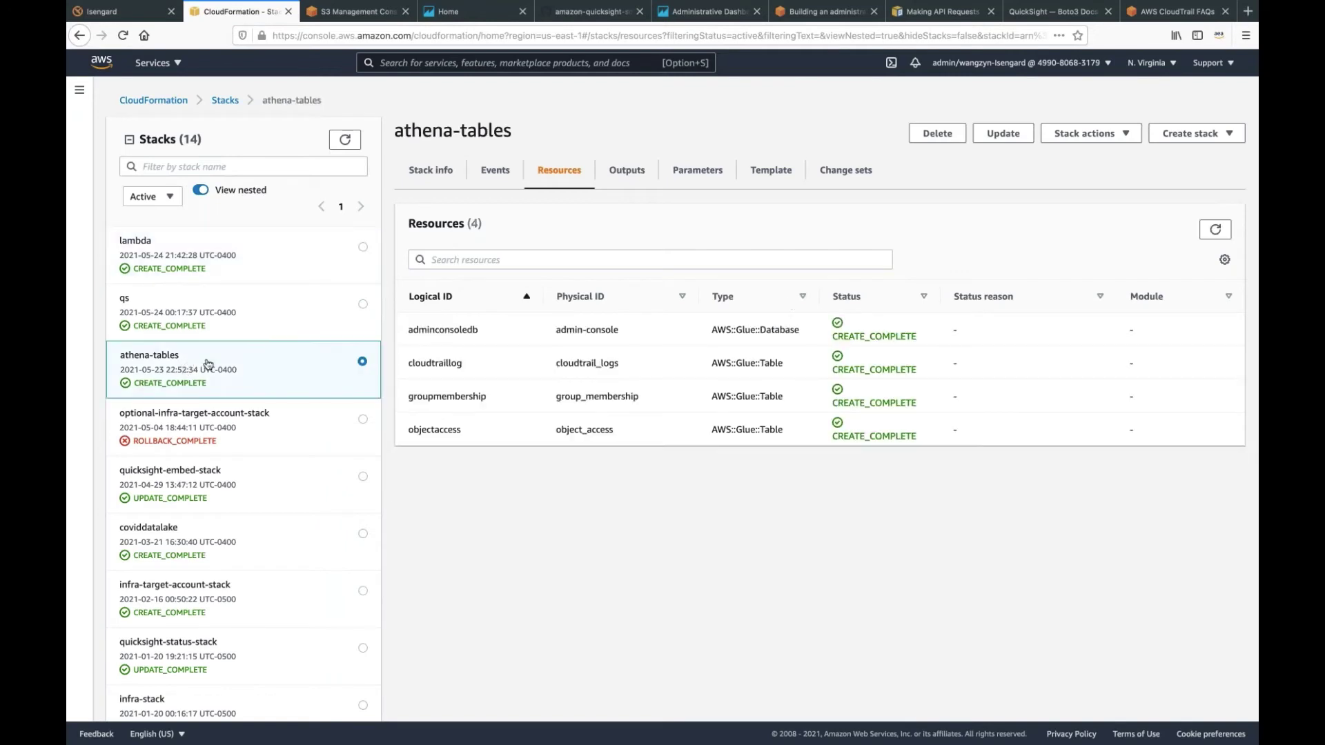
left_click(772, 171)
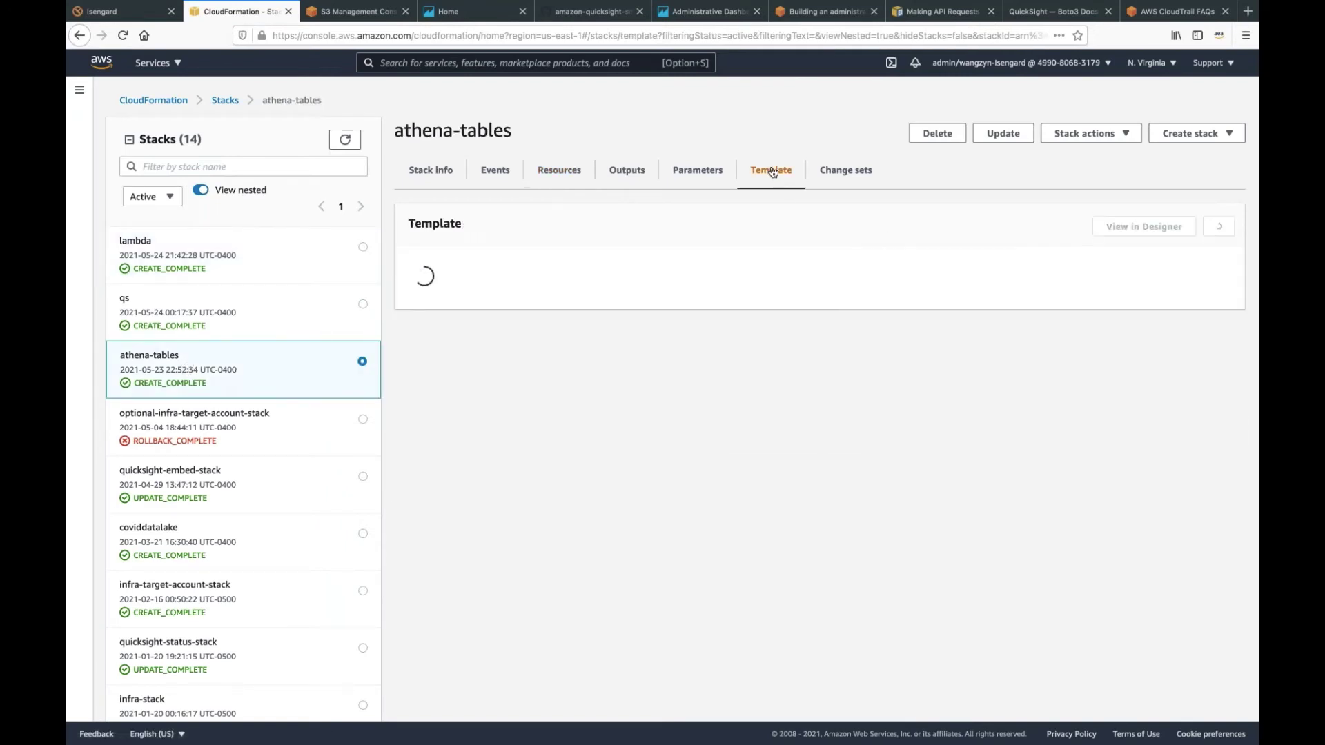
left_click(1124, 230)
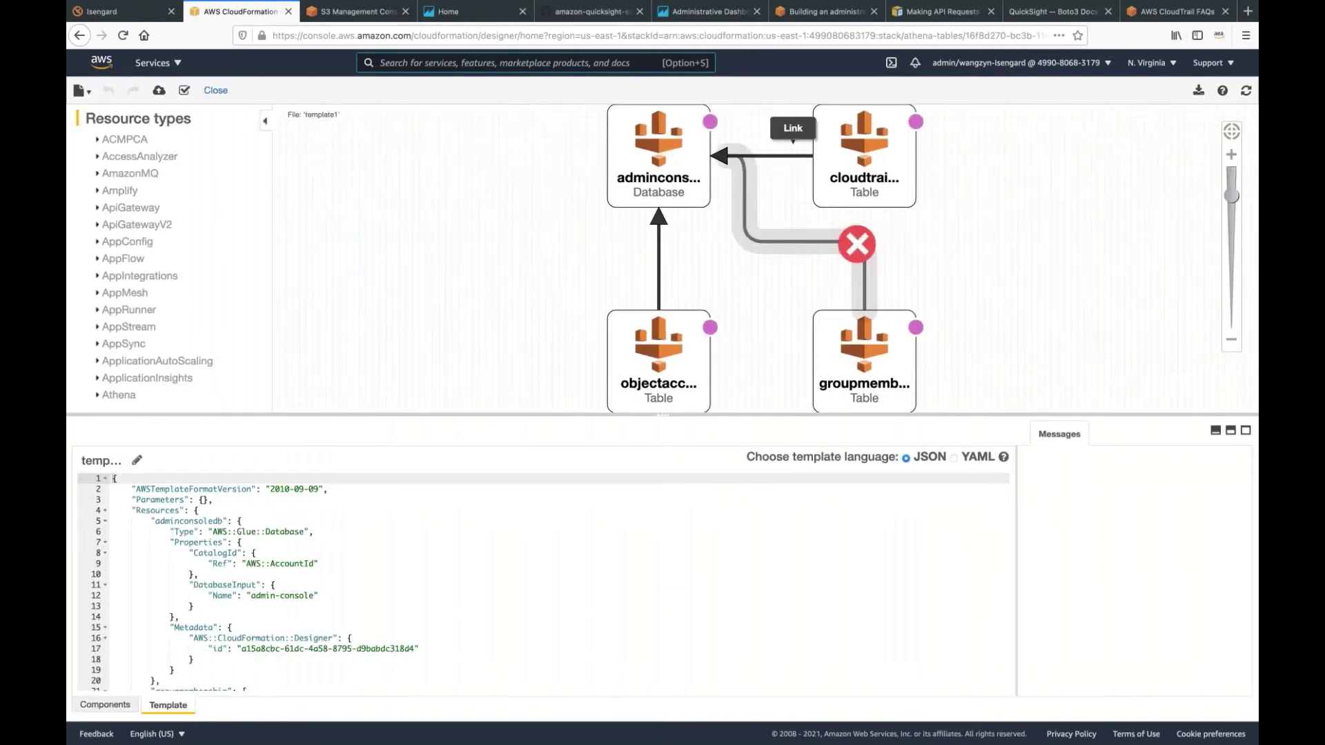
Inspect the template code of the adminconsoledb database and the objectaccess, groupmembership and cloudtraillog tables in the diagram.
left_click(661, 148)
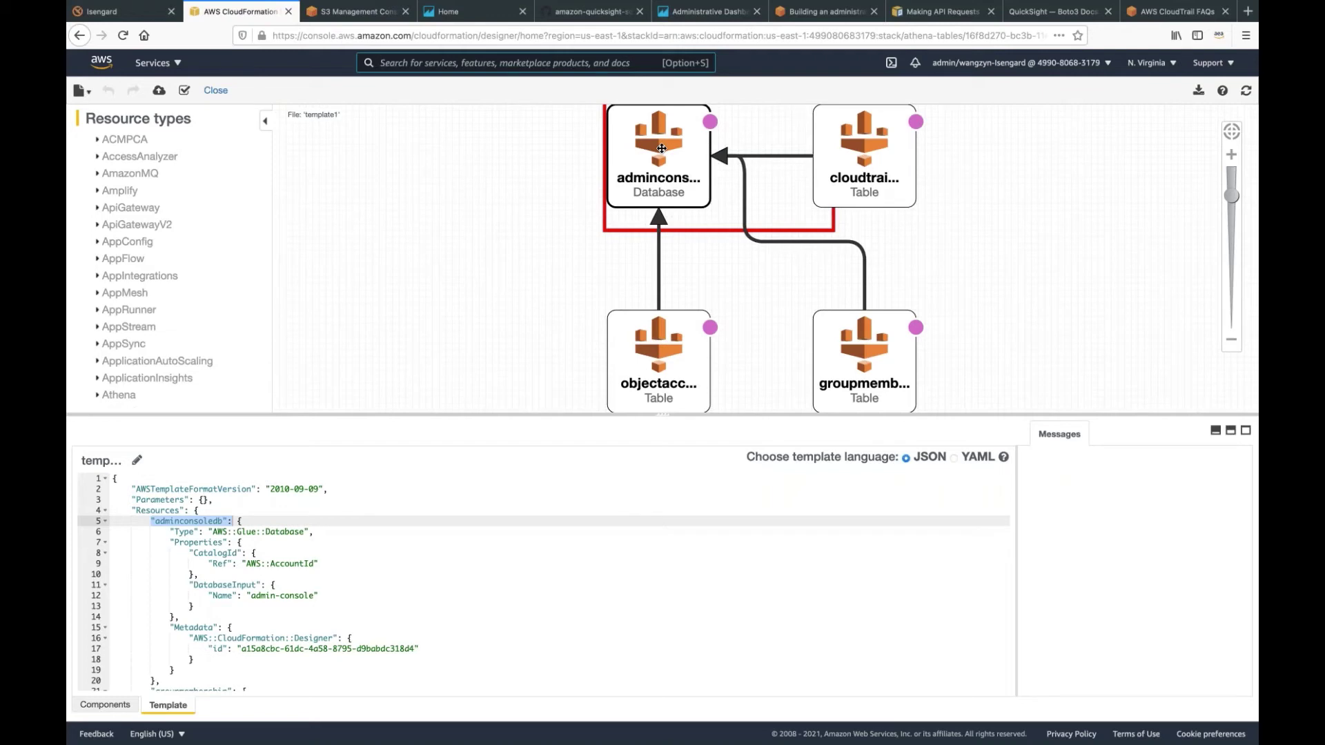
left_click(851, 138)
left_click(675, 338)
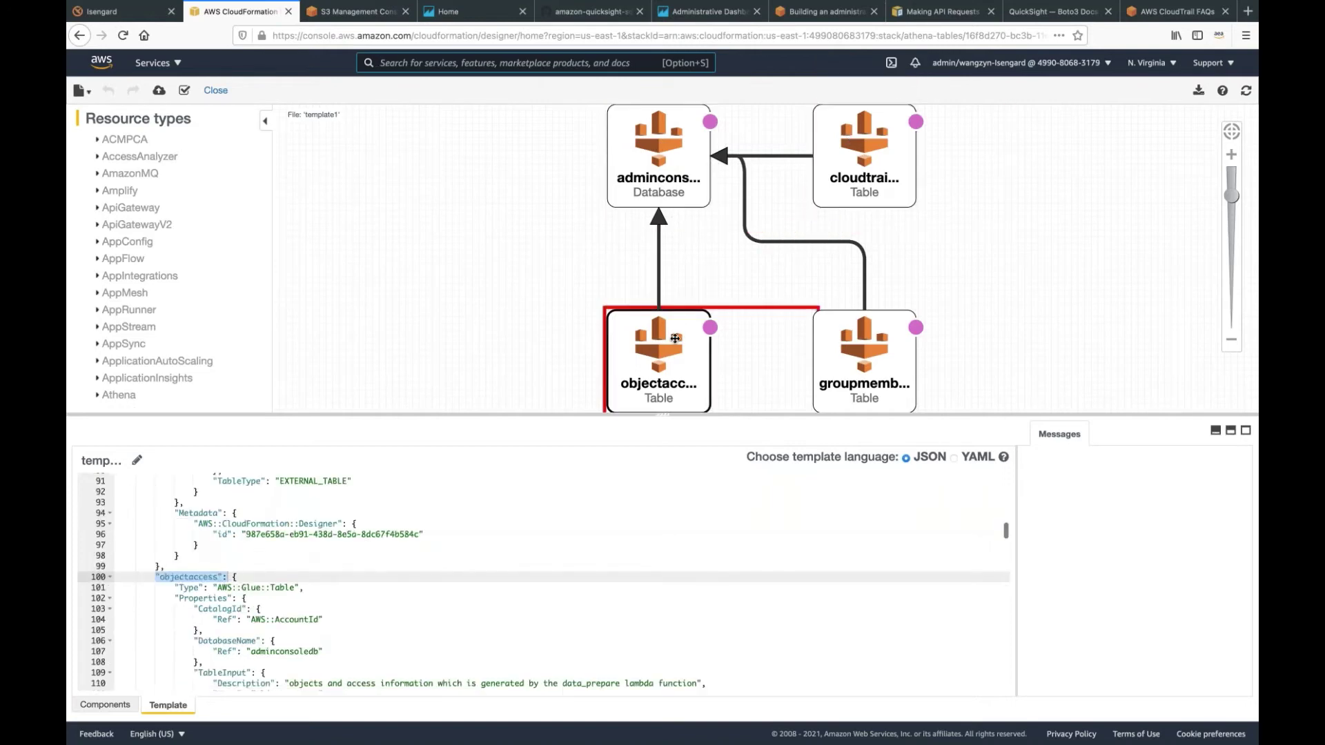
left_click(851, 353)
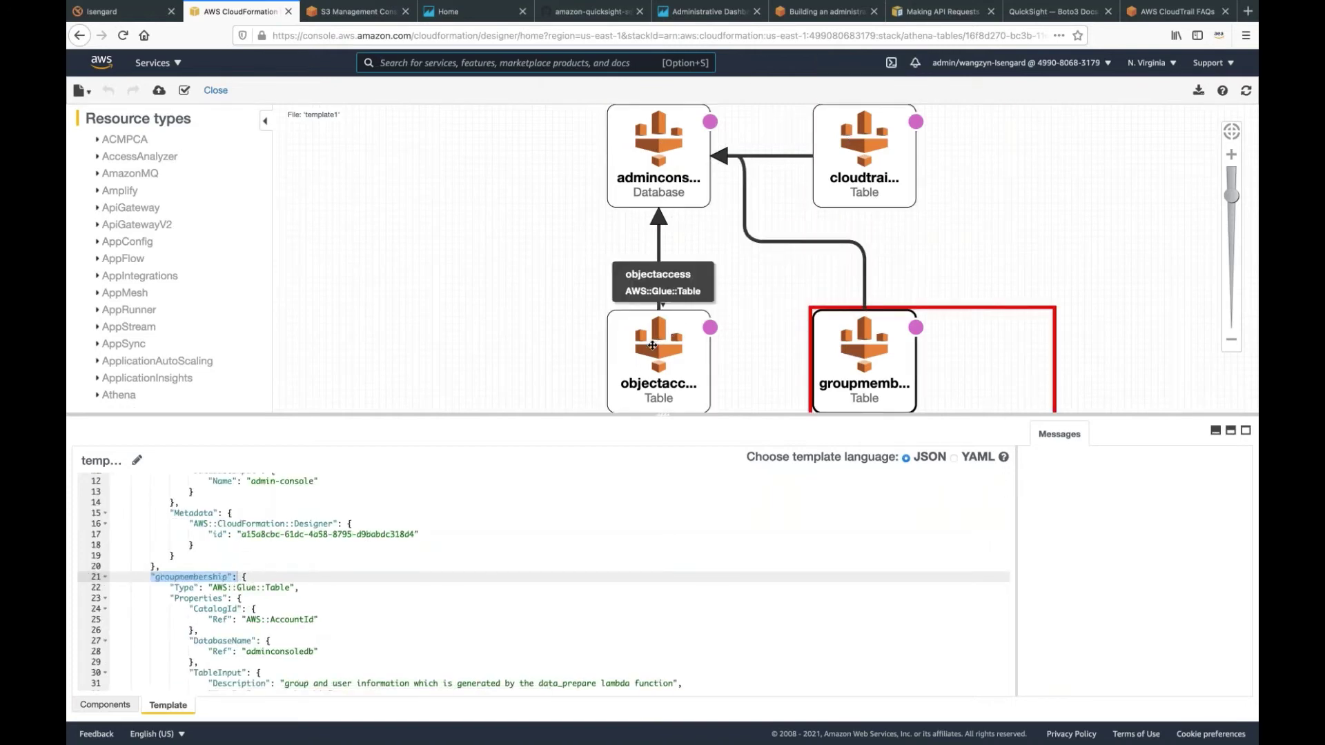
left_click(660, 343)
left_click(851, 356)
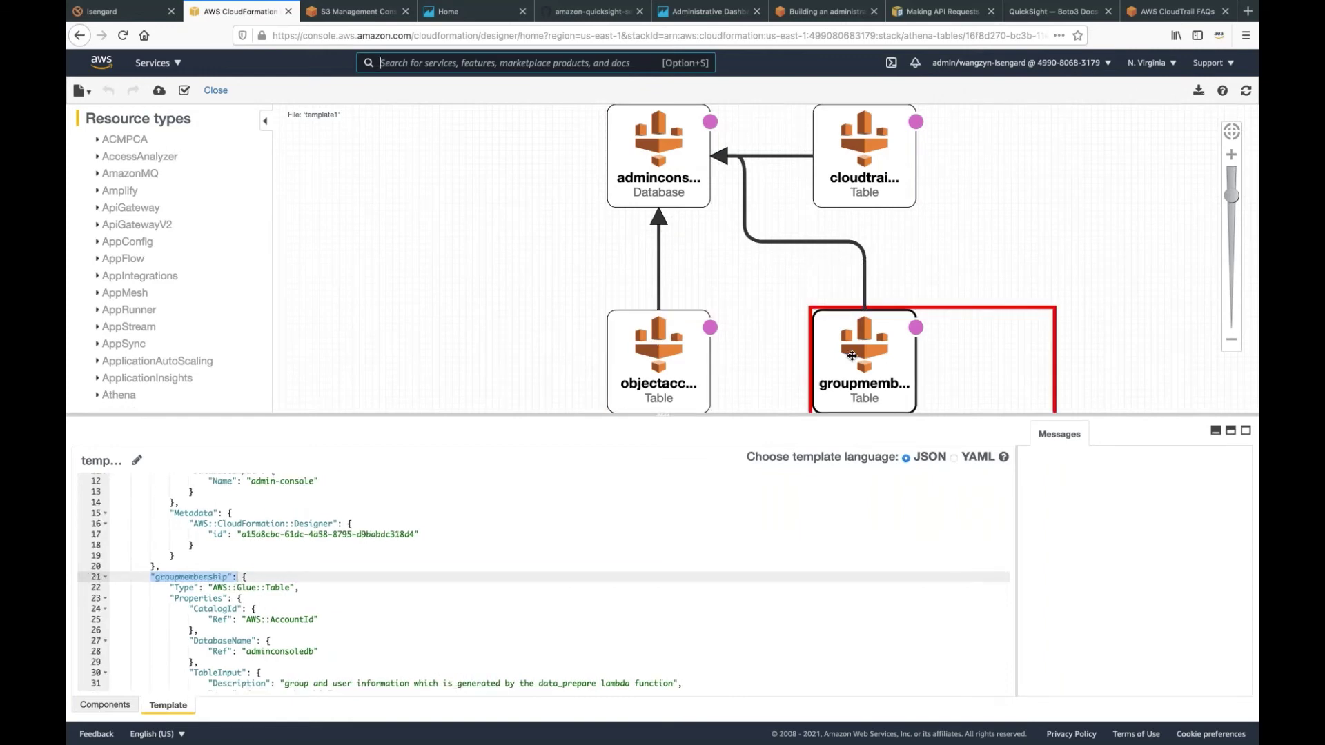
left_click(656, 357)
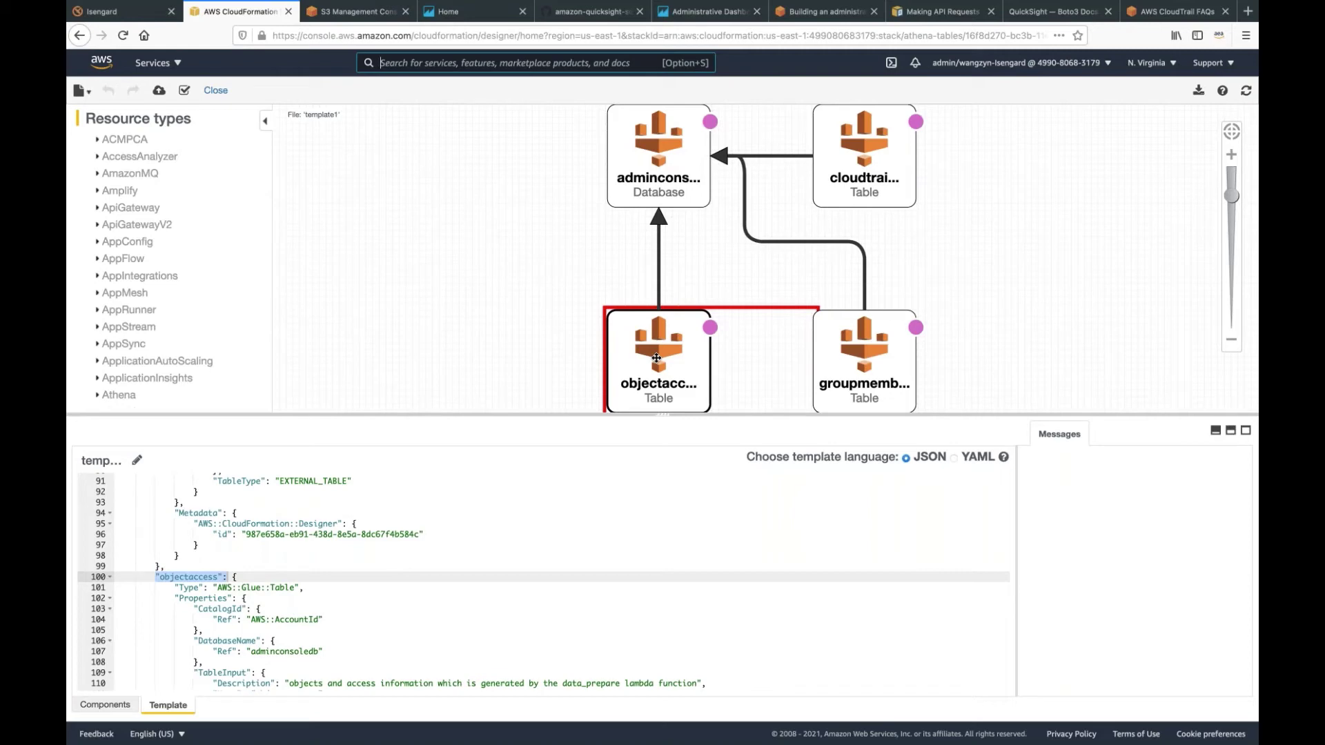
left_click(868, 153)
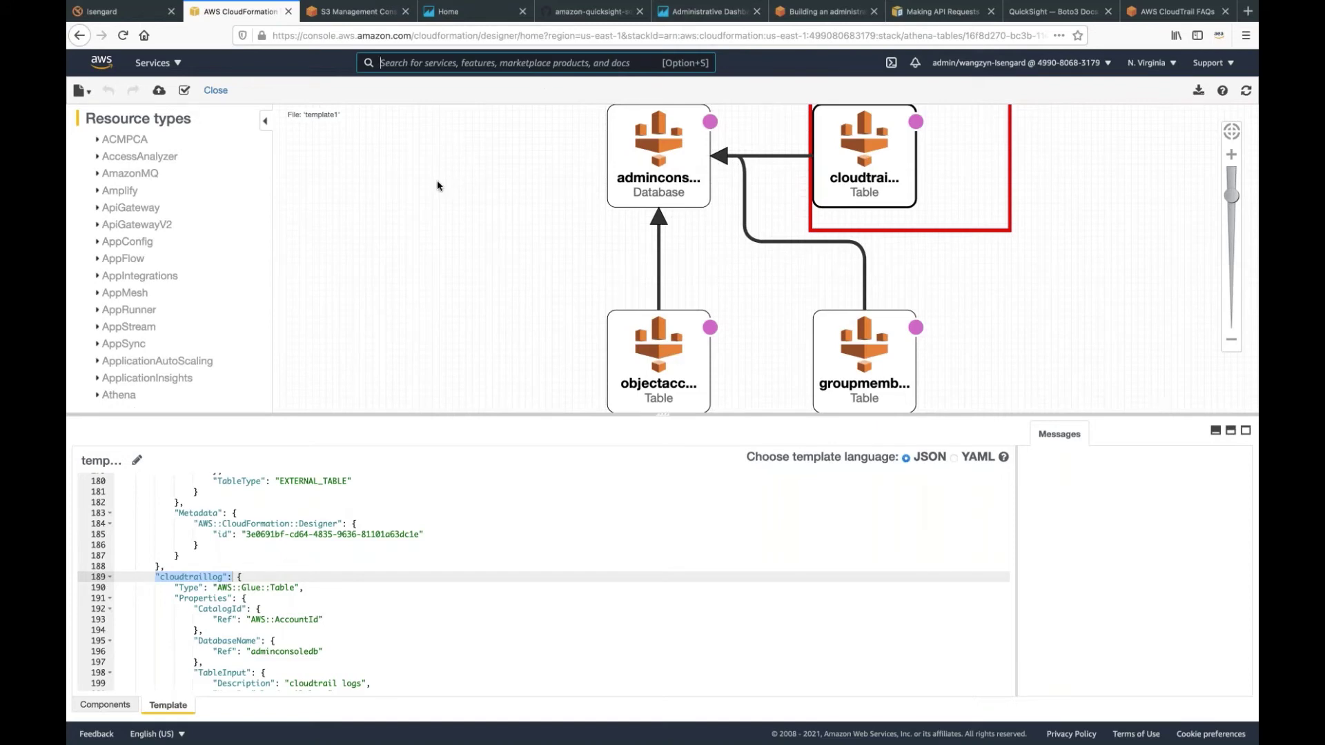
Leave the Designer without saving and display the outputs of the lambda stack.
left_click(215, 90)
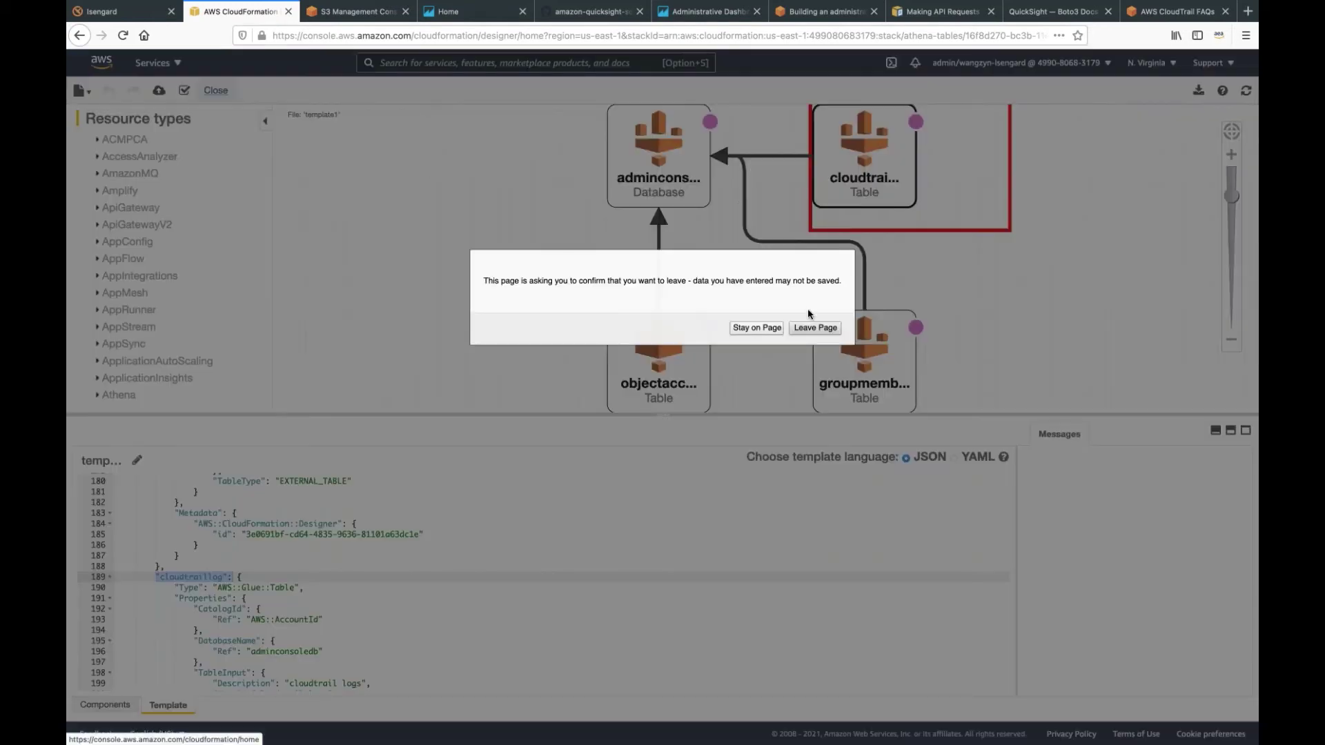
left_click(815, 328)
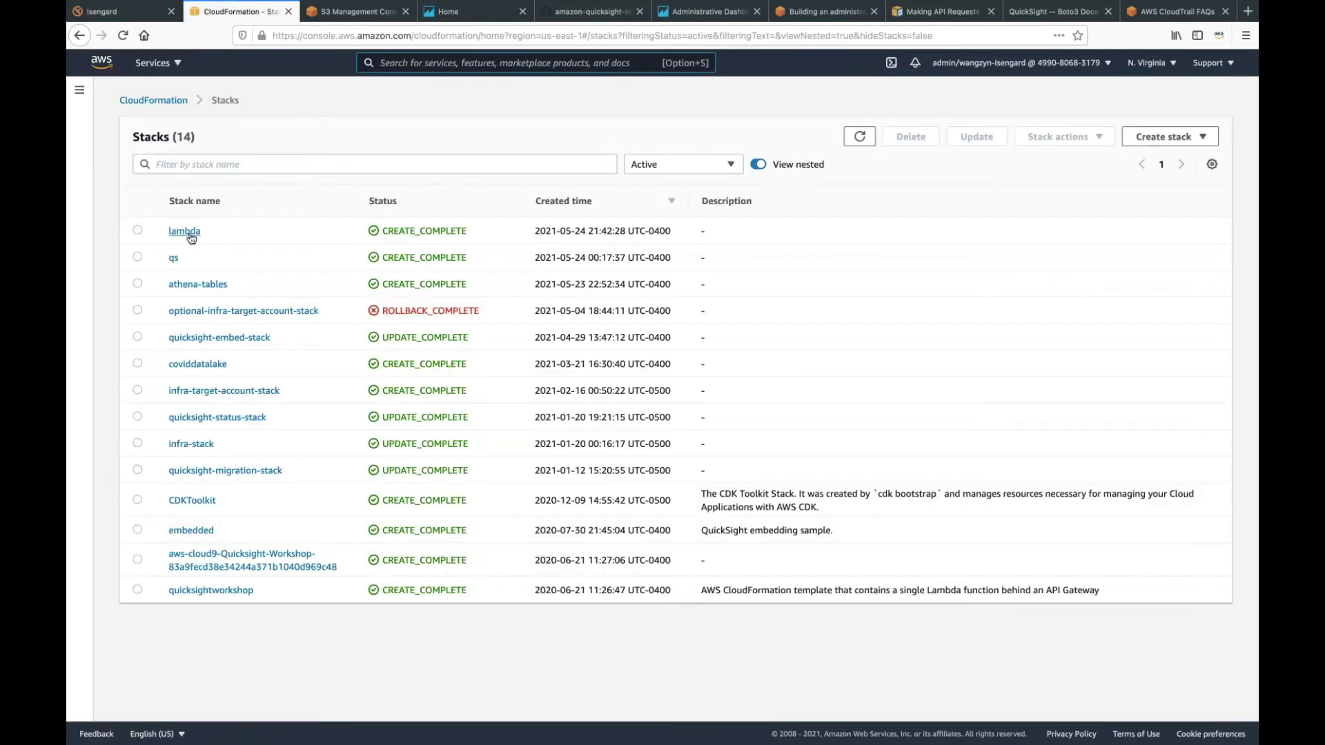
left_click(190, 232)
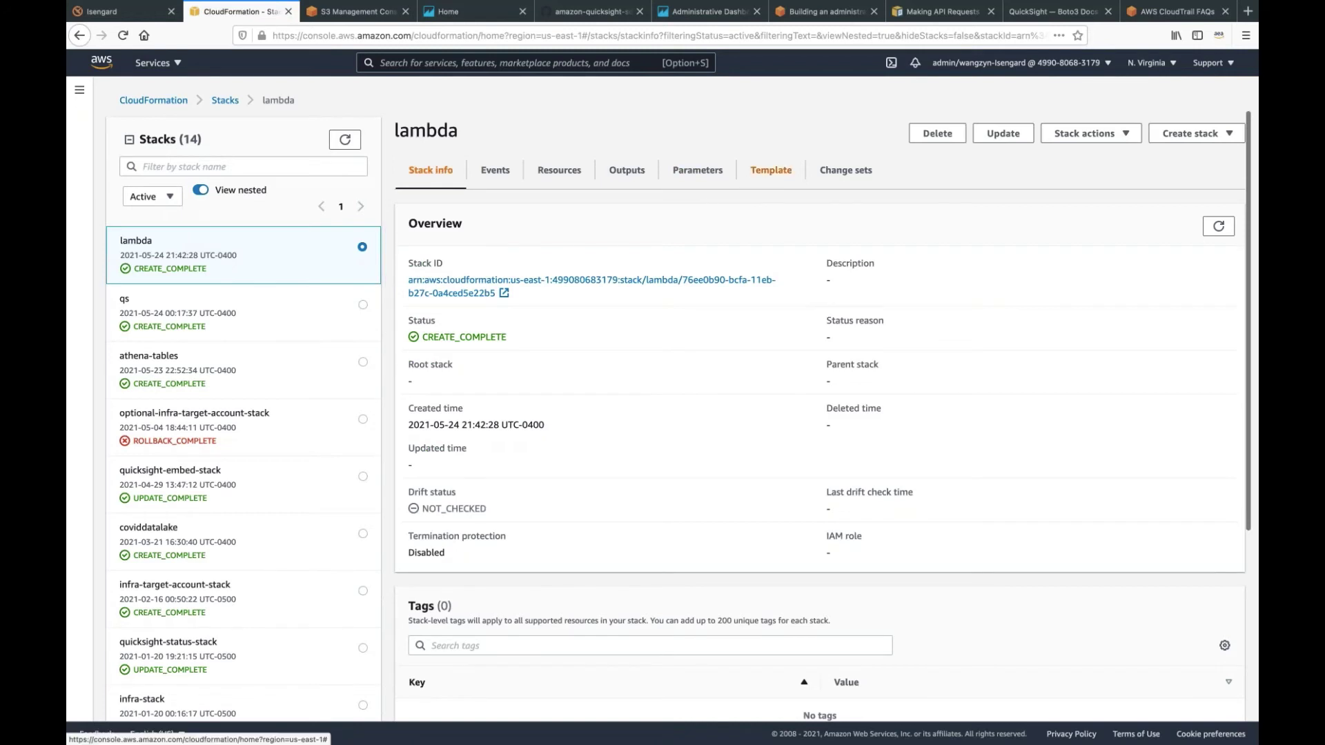
left_click(626, 178)
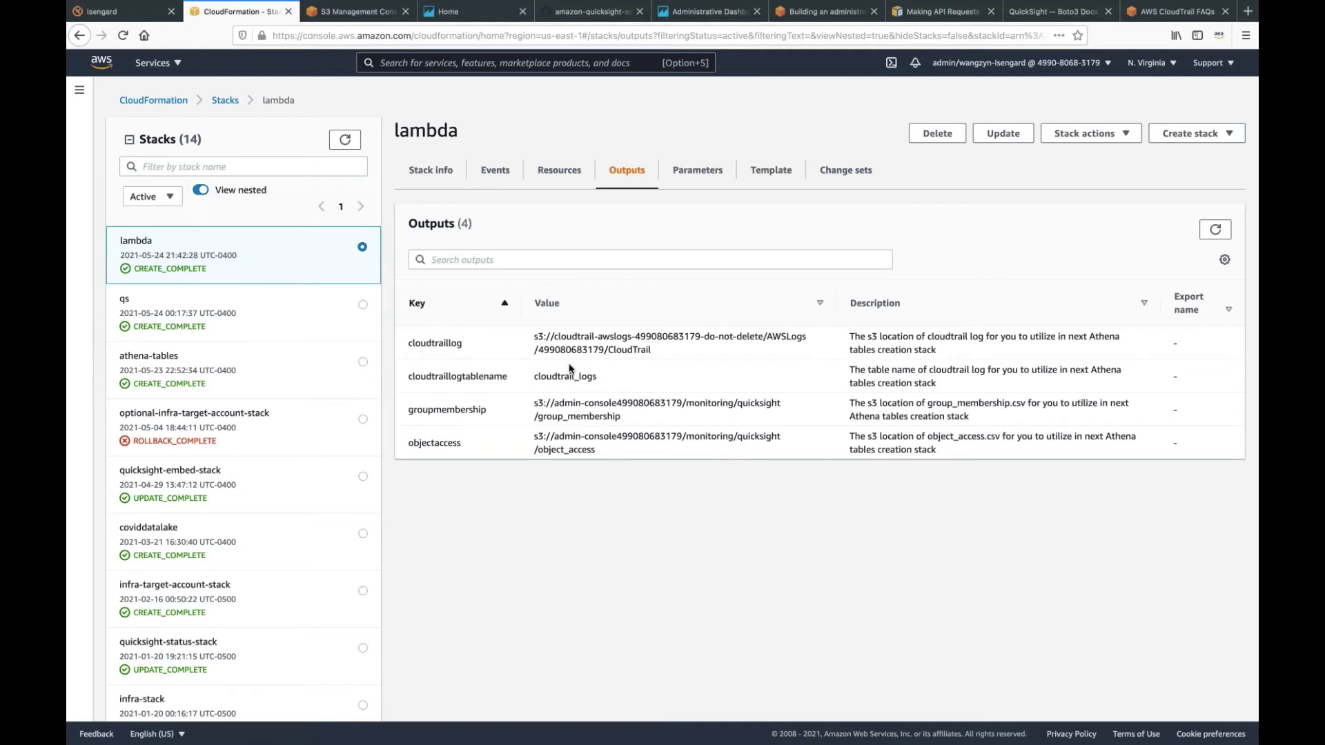
Match the groupmembership table's Location placeholder in admin-console-athena-tables.json on GitHub with the groupmembership value in the CloudFormation lambda stack's outputs.
left_click(593, 19)
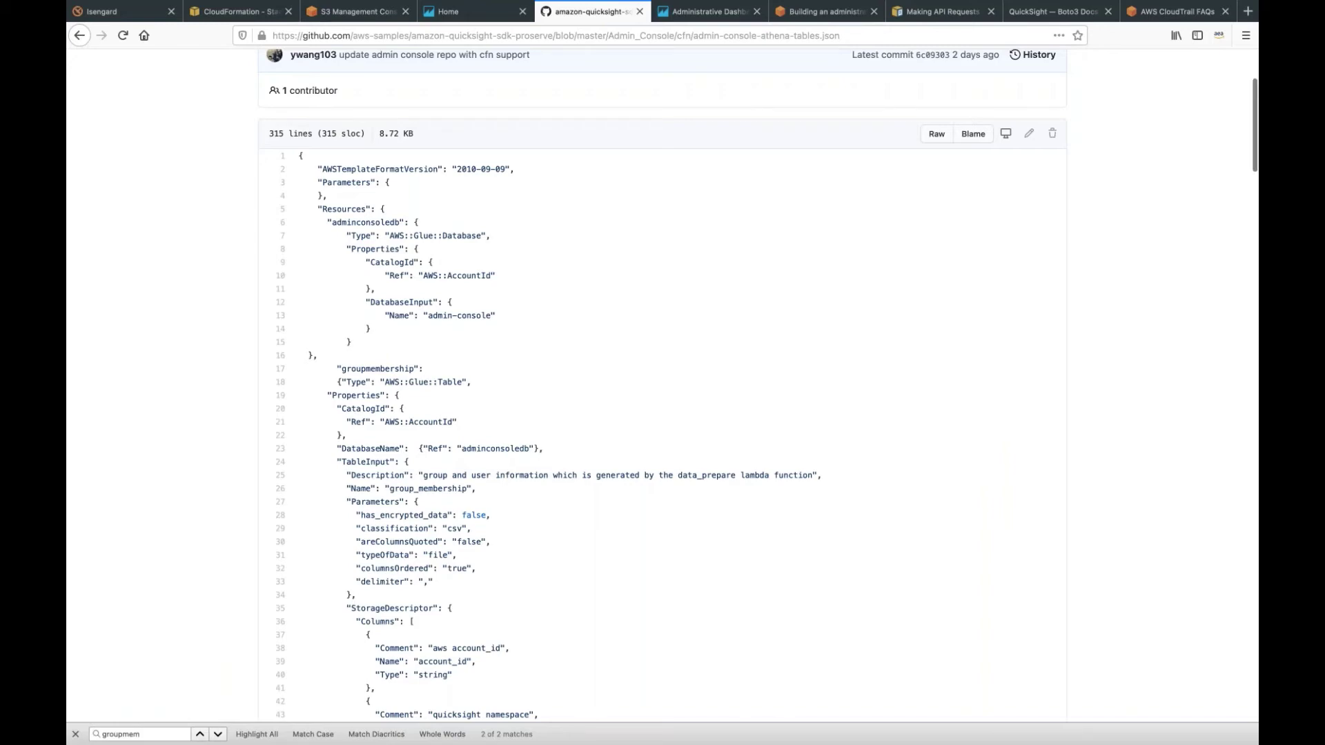
scroll(663, 386, "down", 5)
scroll(662, 387, "down", 8)
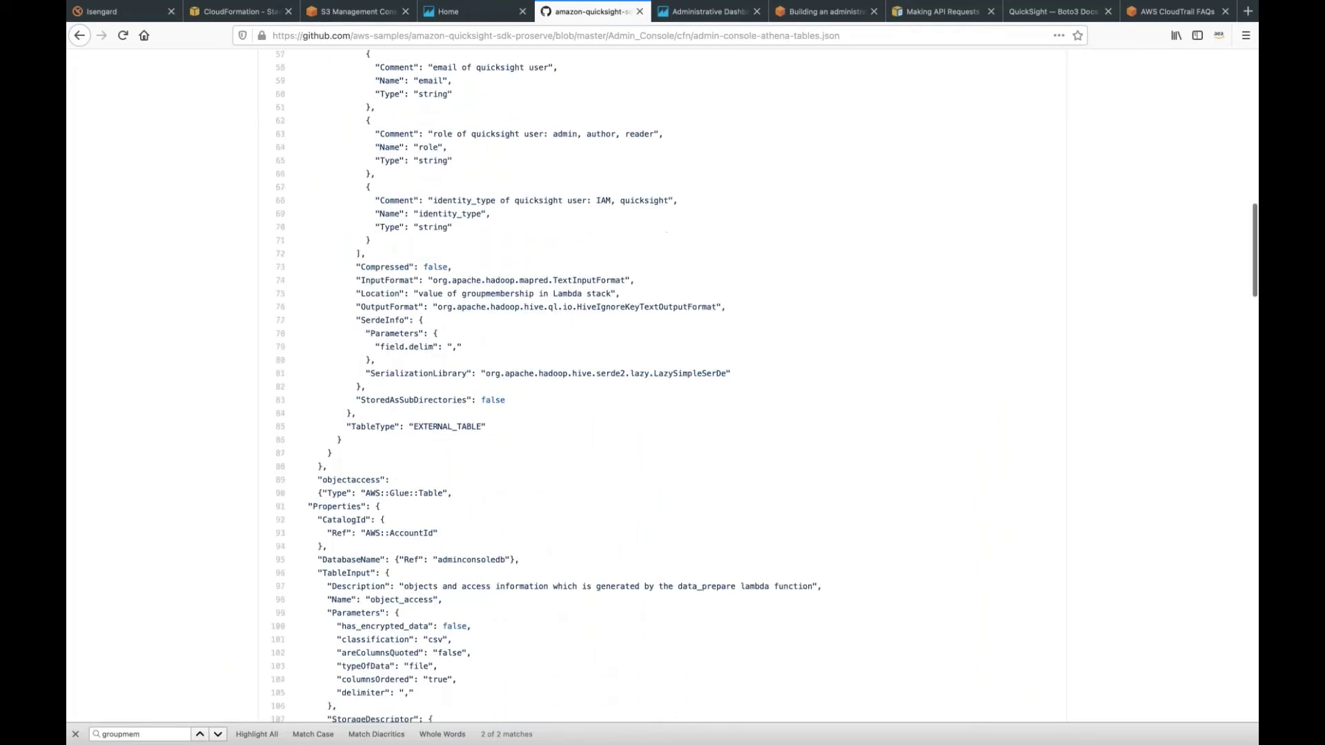
left_click_drag(419, 295, 612, 295)
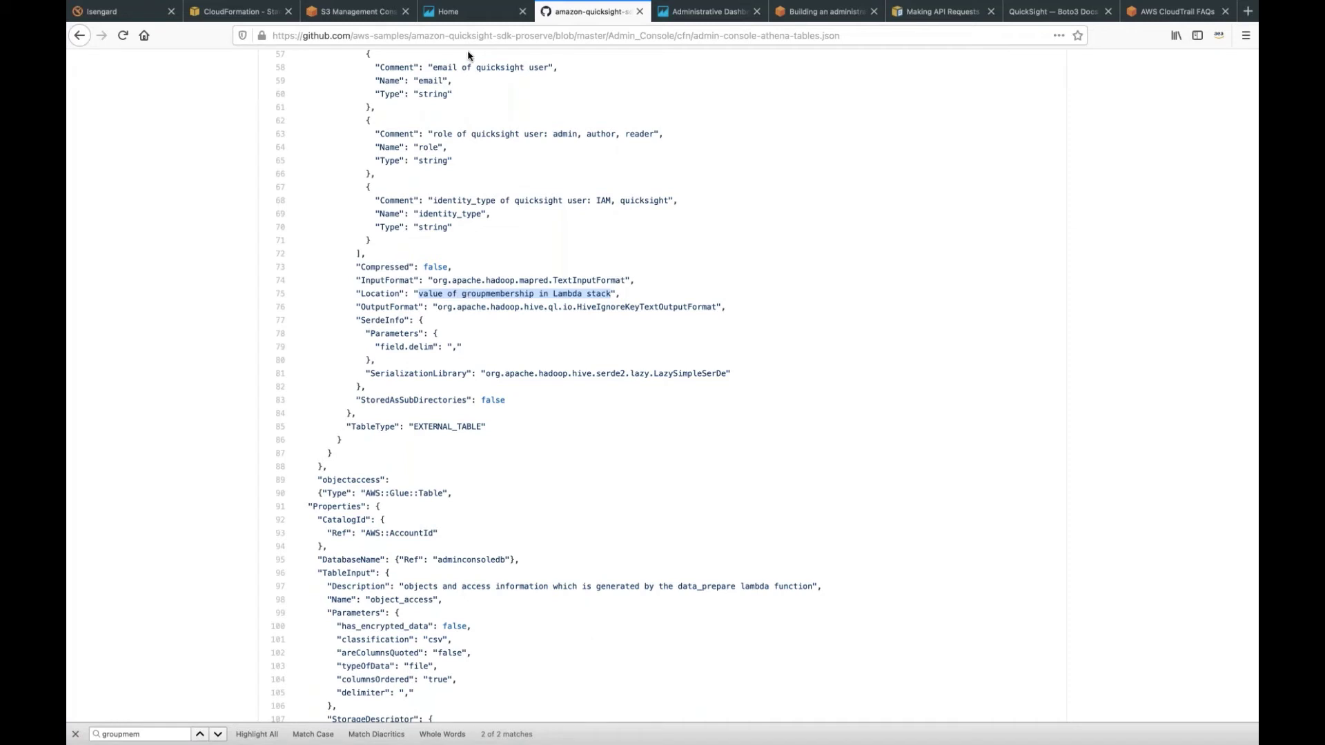
left_click(243, 19)
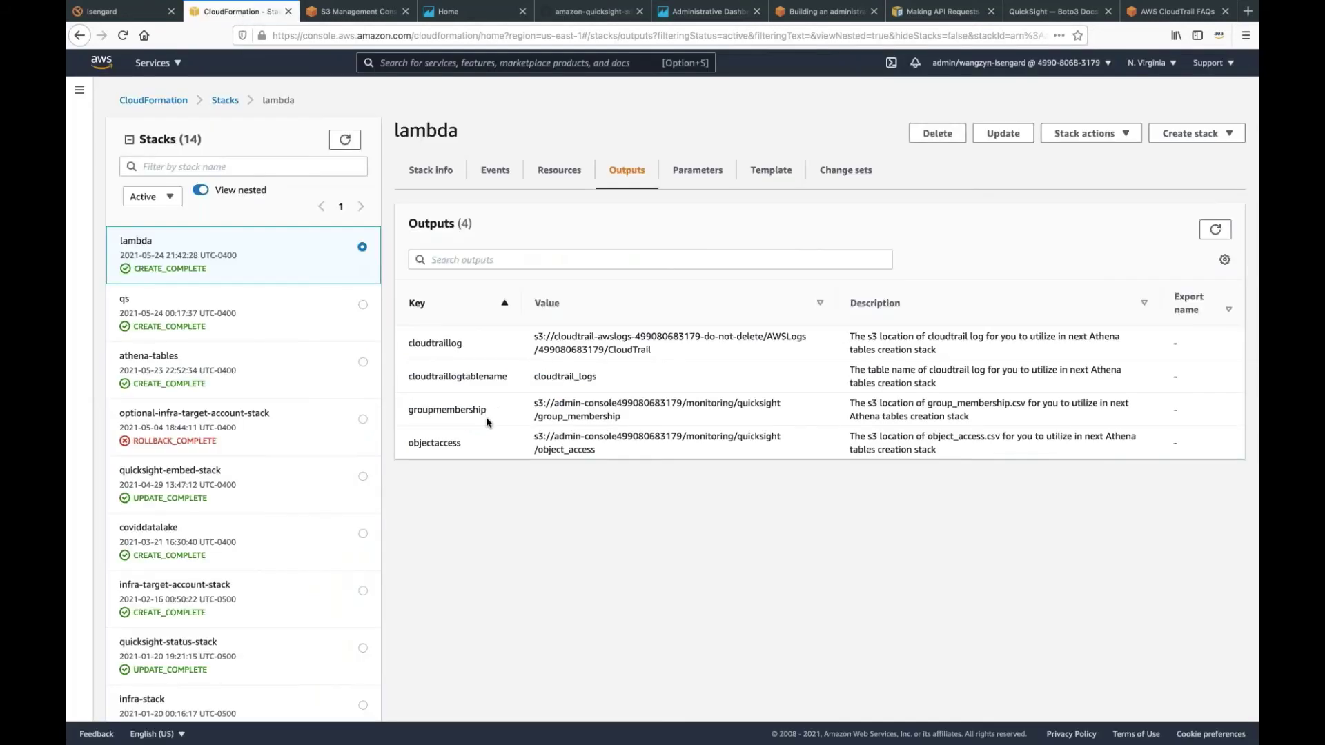
left_click_drag(634, 420, 528, 407)
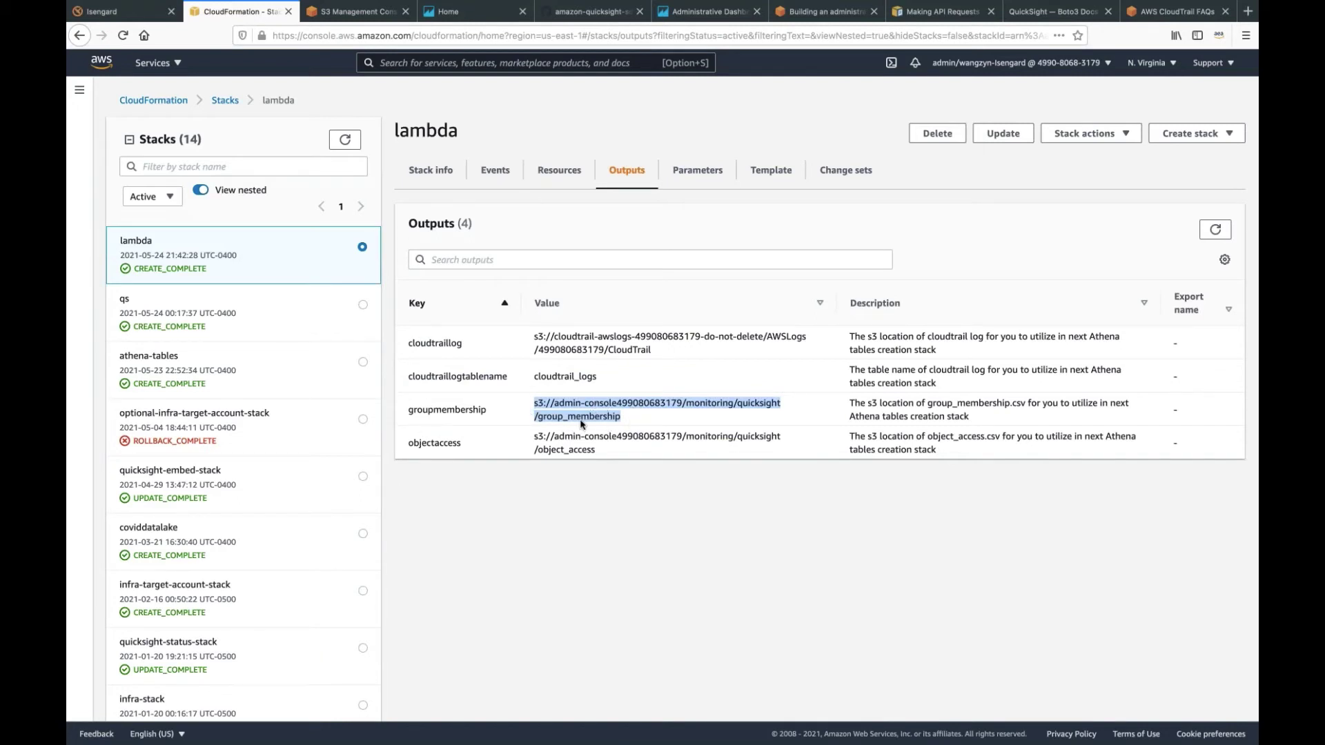
Match the objectaccess table's Location placeholder in the GitHub template with the objectaccess value in the lambda stack's outputs.
left_click(592, 12)
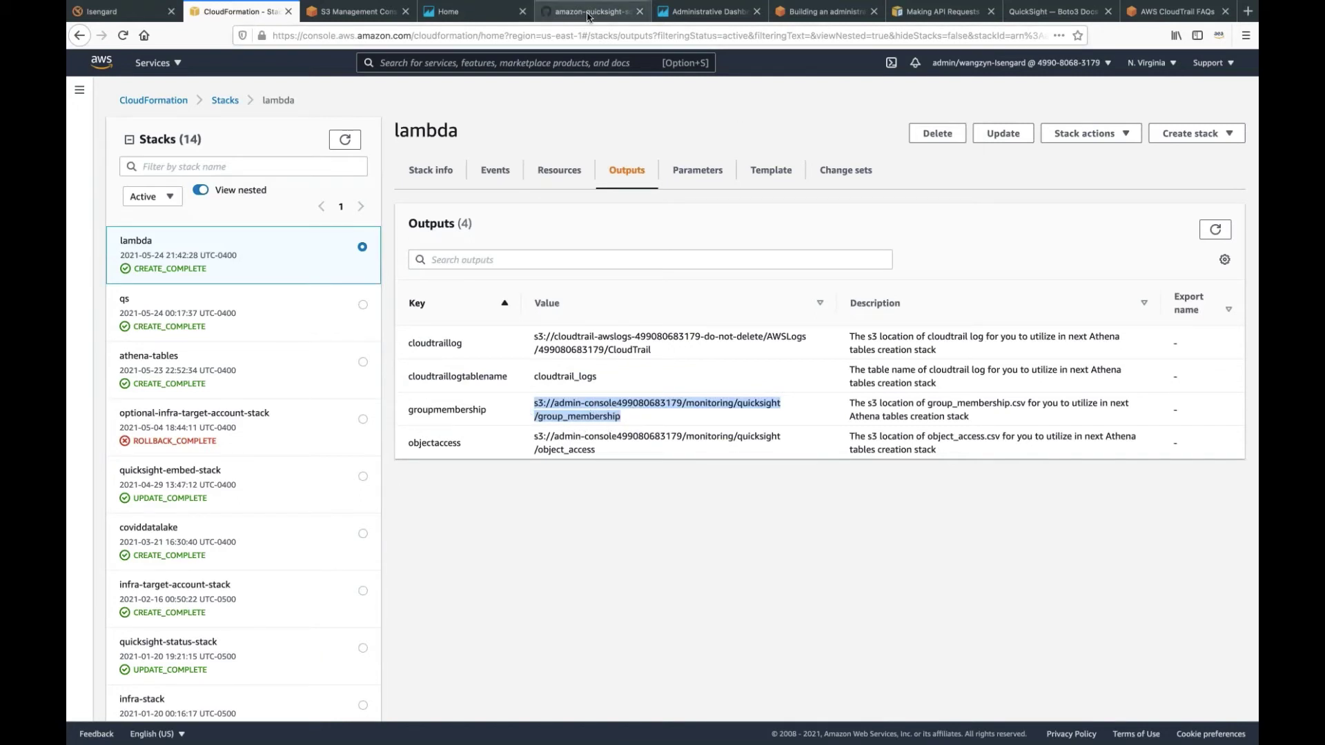
scroll(523, 520, "down", 15)
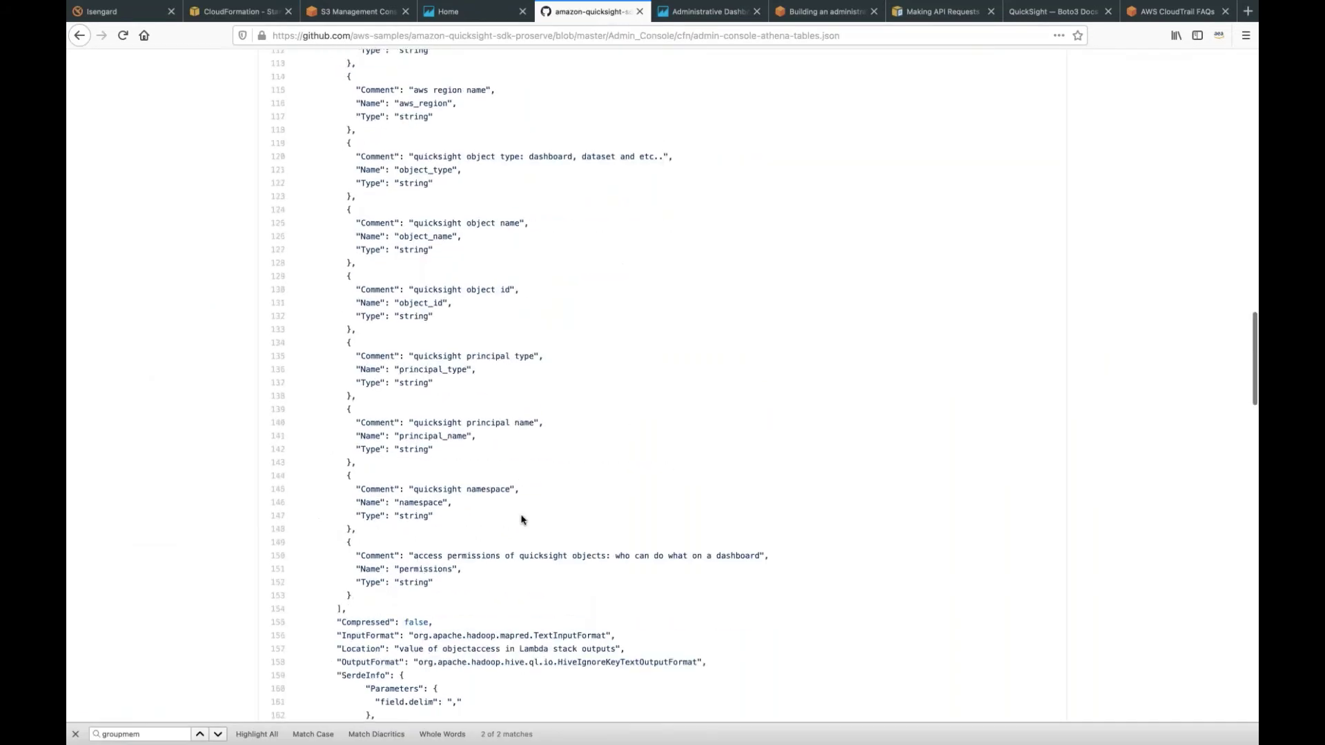
scroll(522, 520, "down", 1)
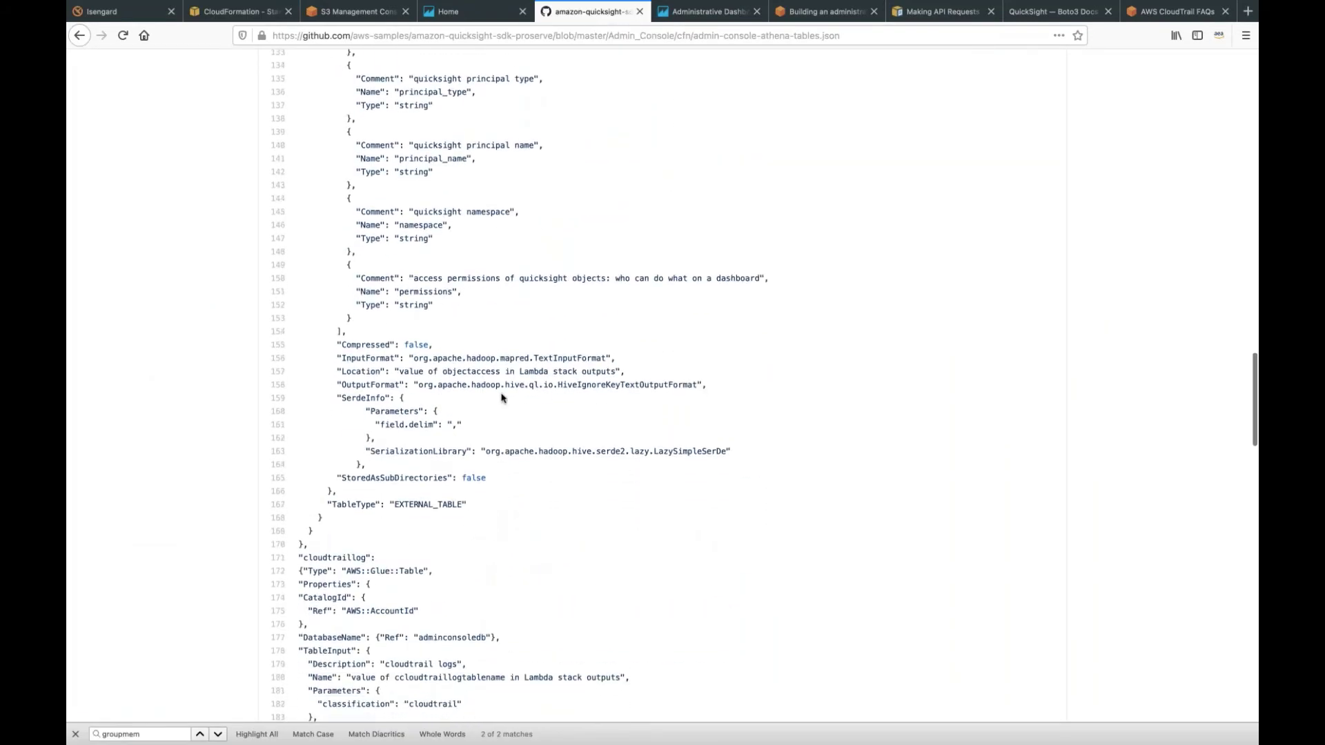
left_click_drag(398, 372, 615, 371)
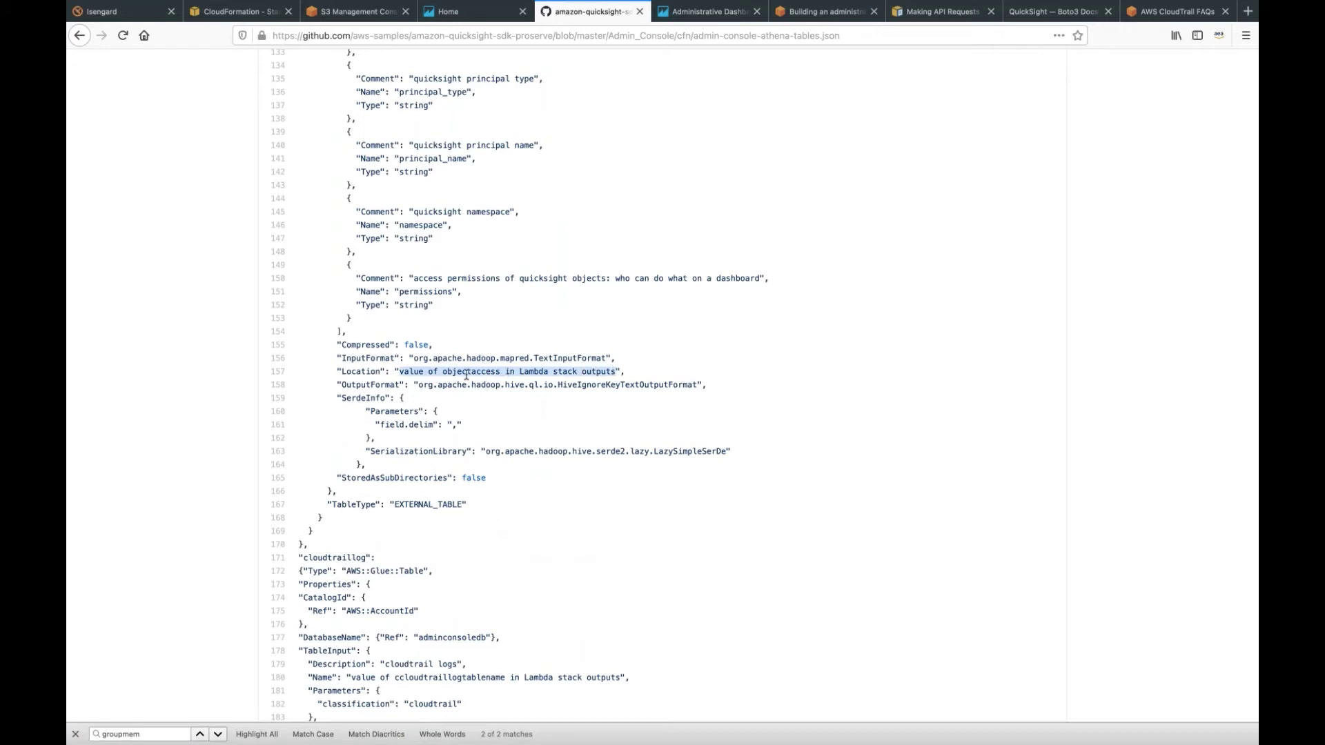
left_click(261, 14)
triple_click(545, 448)
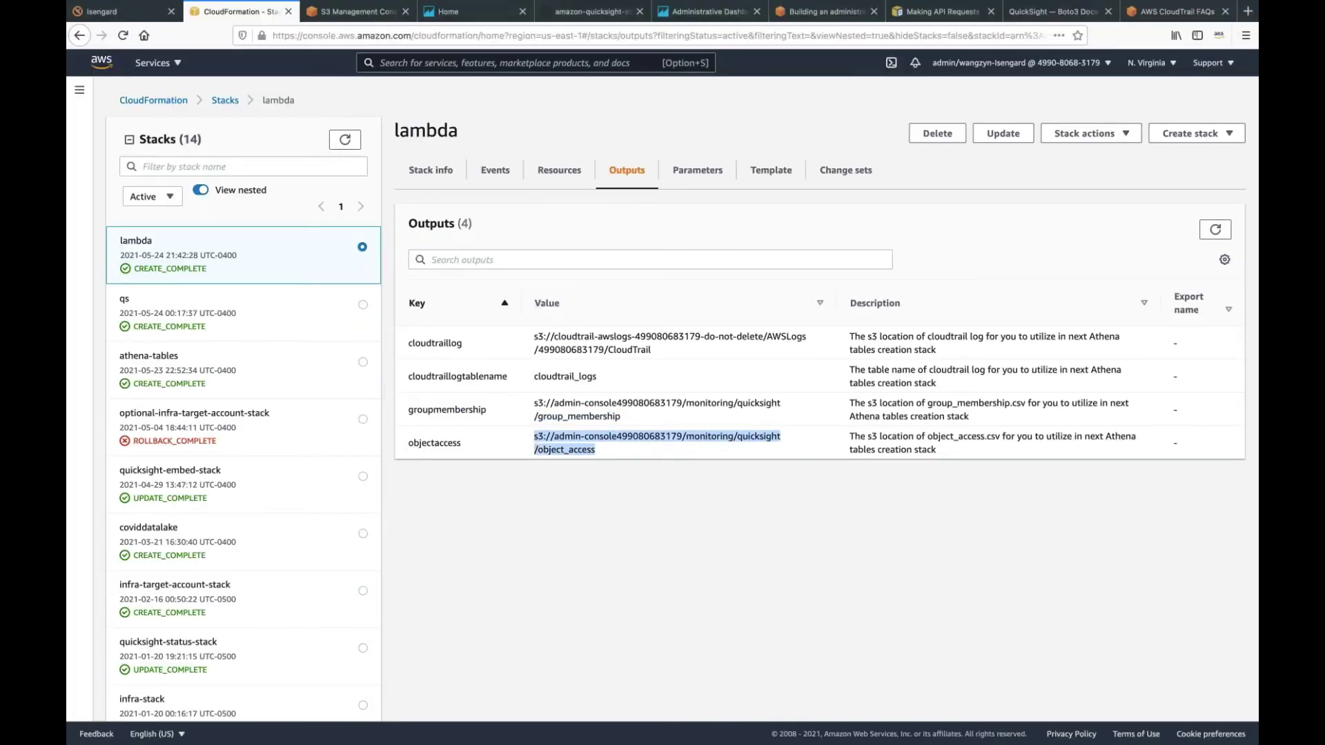
Match the cloudtraillog table's Name and Location placeholders in the GitHub template with the cloudtraillogtablename and cloudtraillog values in the lambda stack's outputs.
left_click(592, 12)
scroll(529, 517, "down", 10)
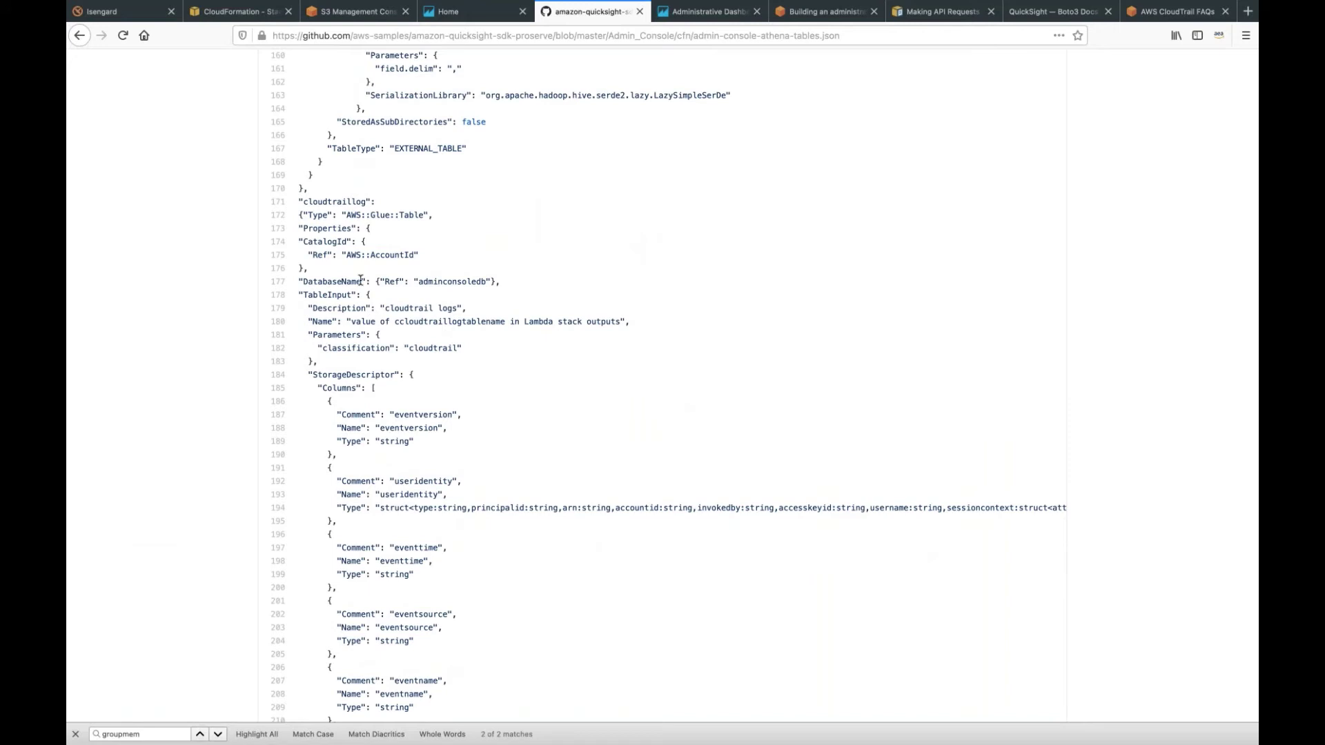
left_click_drag(623, 322, 352, 323)
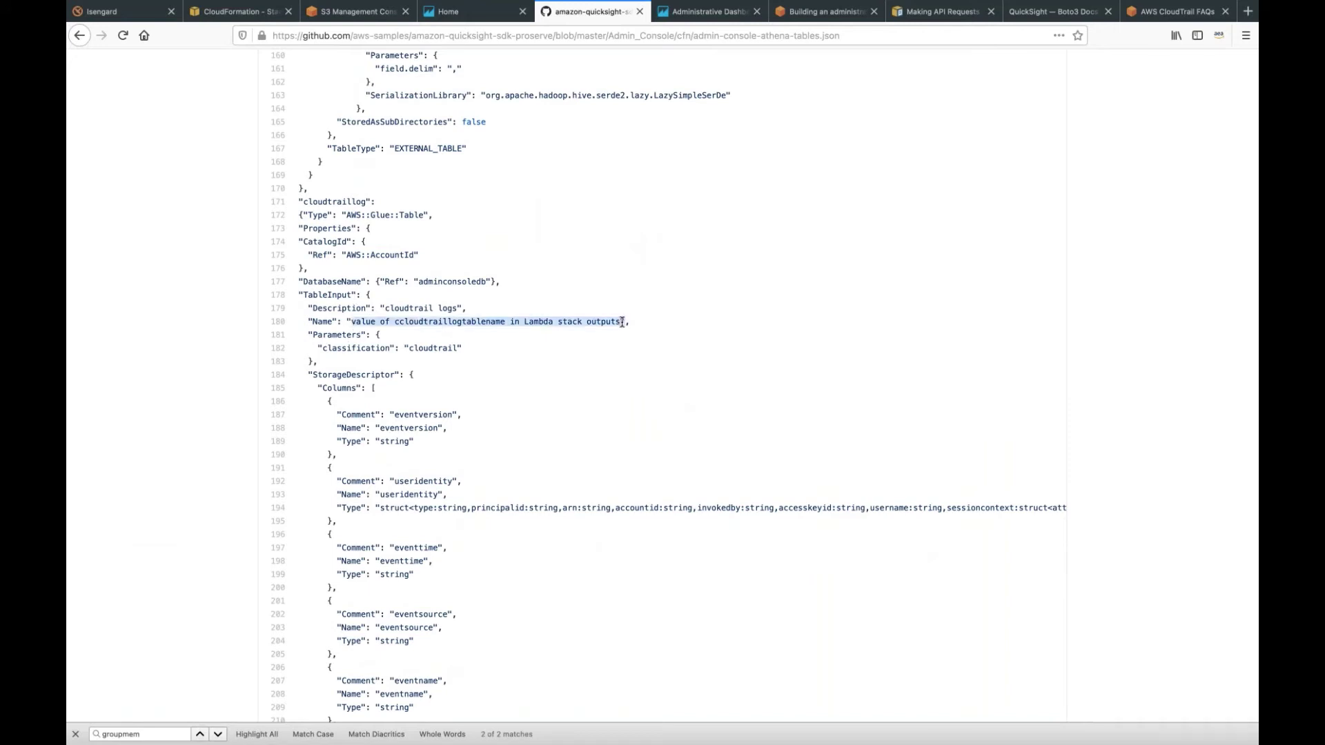
scroll(548, 621, "down", 8)
scroll(548, 624, "down", 20)
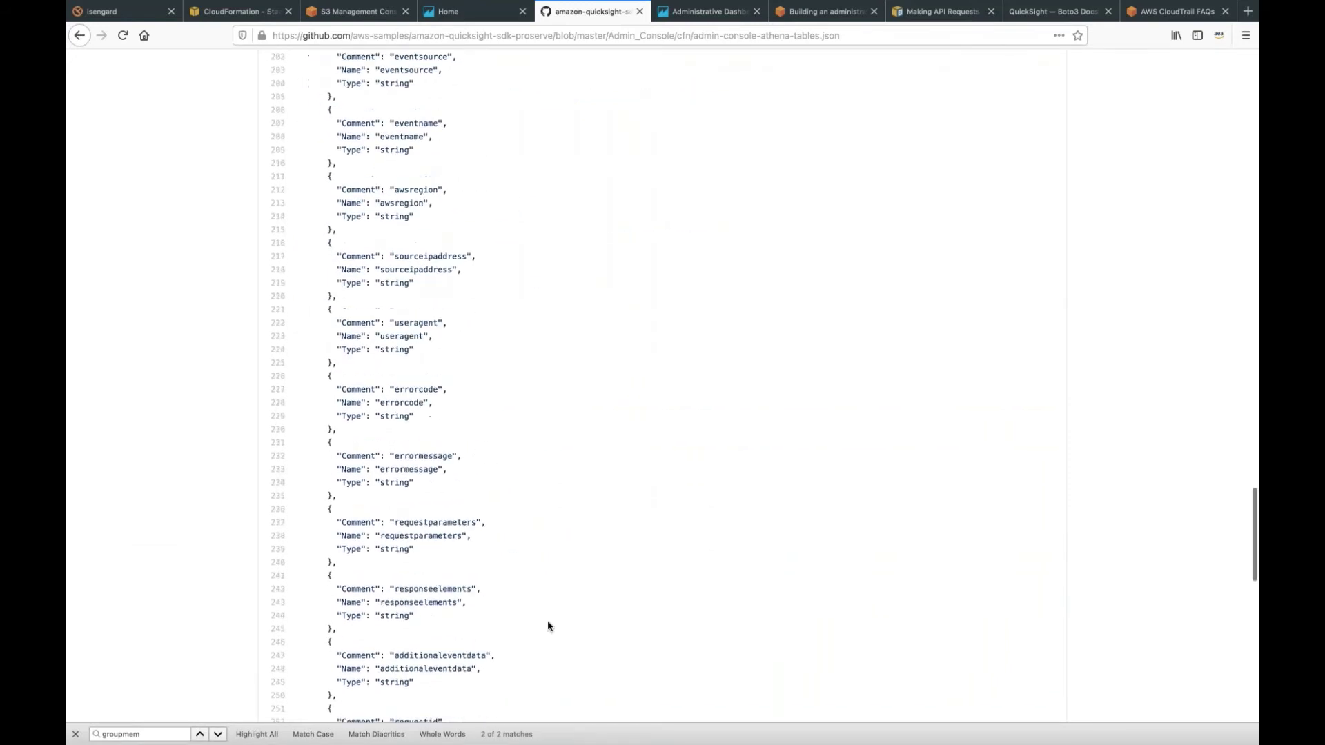
scroll(548, 624, "down", 10)
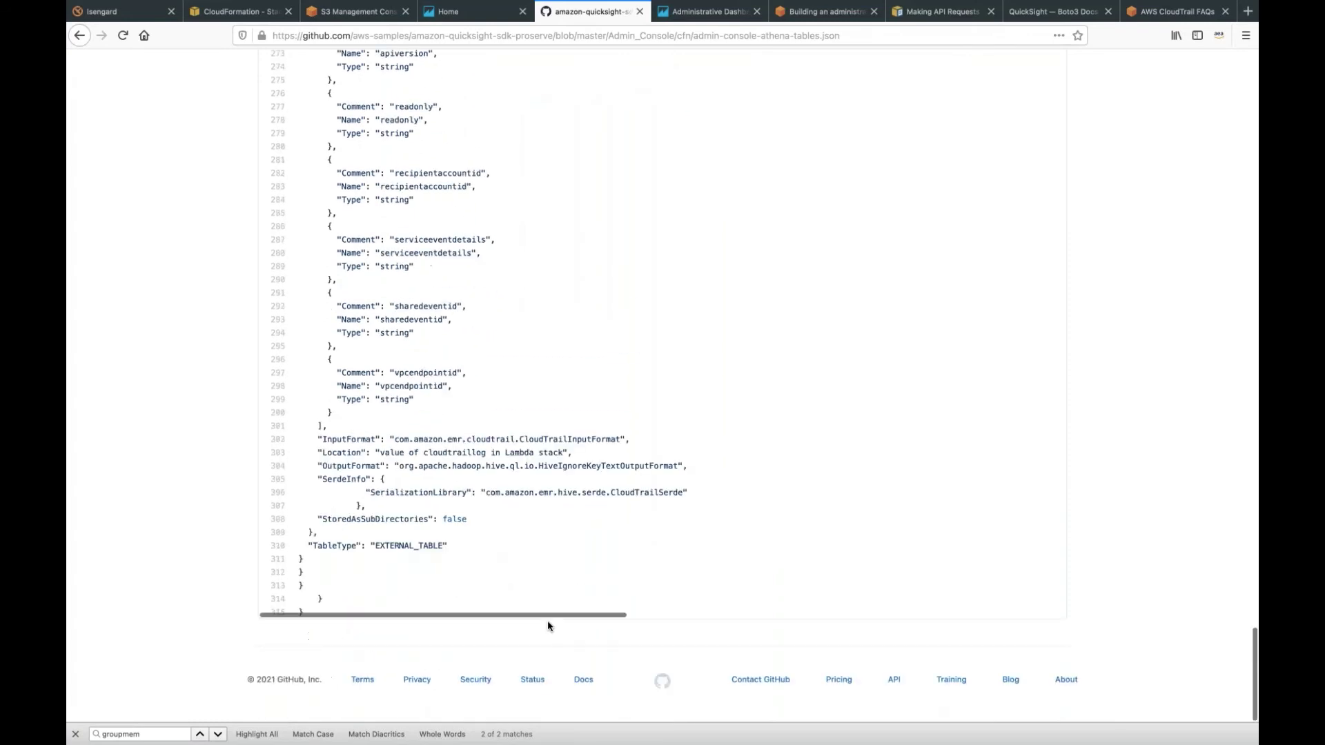
left_click_drag(379, 453, 559, 453)
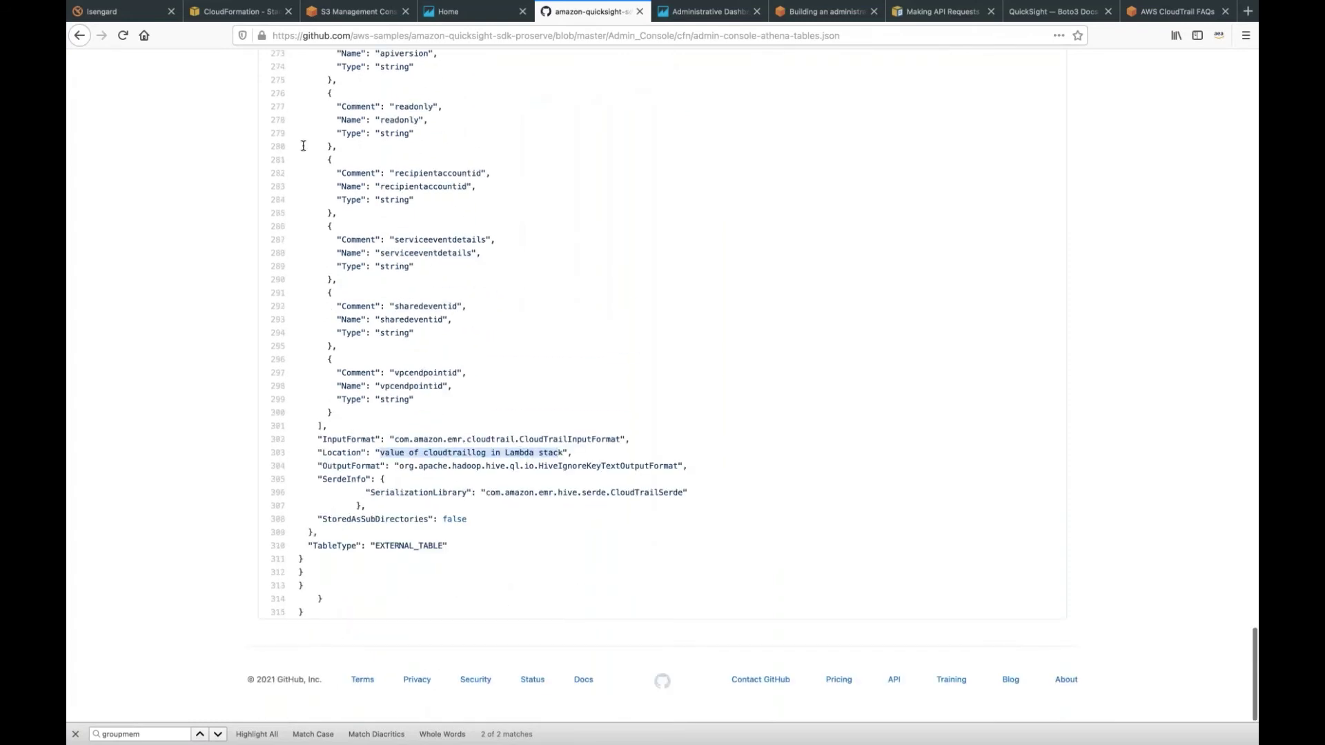
left_click(238, 12)
left_click_drag(657, 353, 536, 337)
left_click_drag(618, 379, 535, 377)
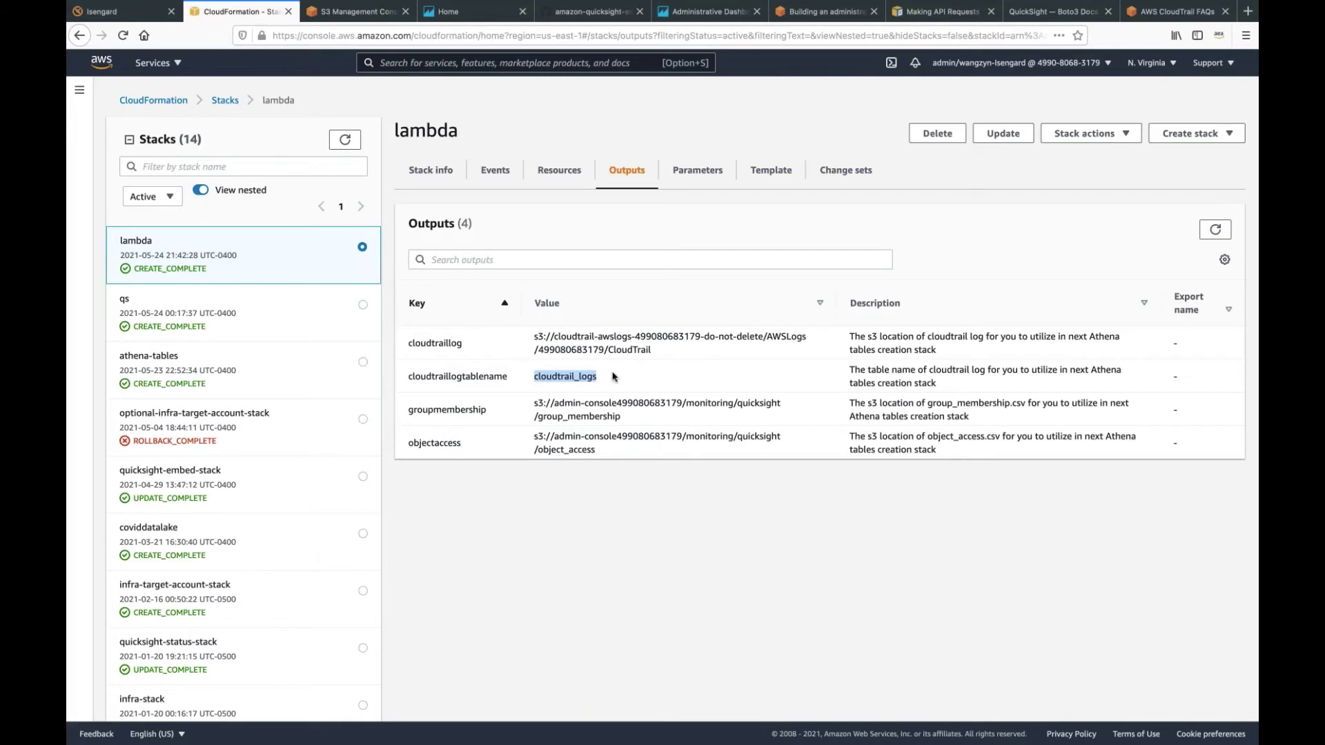
Display the resources of the athena-tables stack and examine the types of its database and tables.
left_click(191, 372)
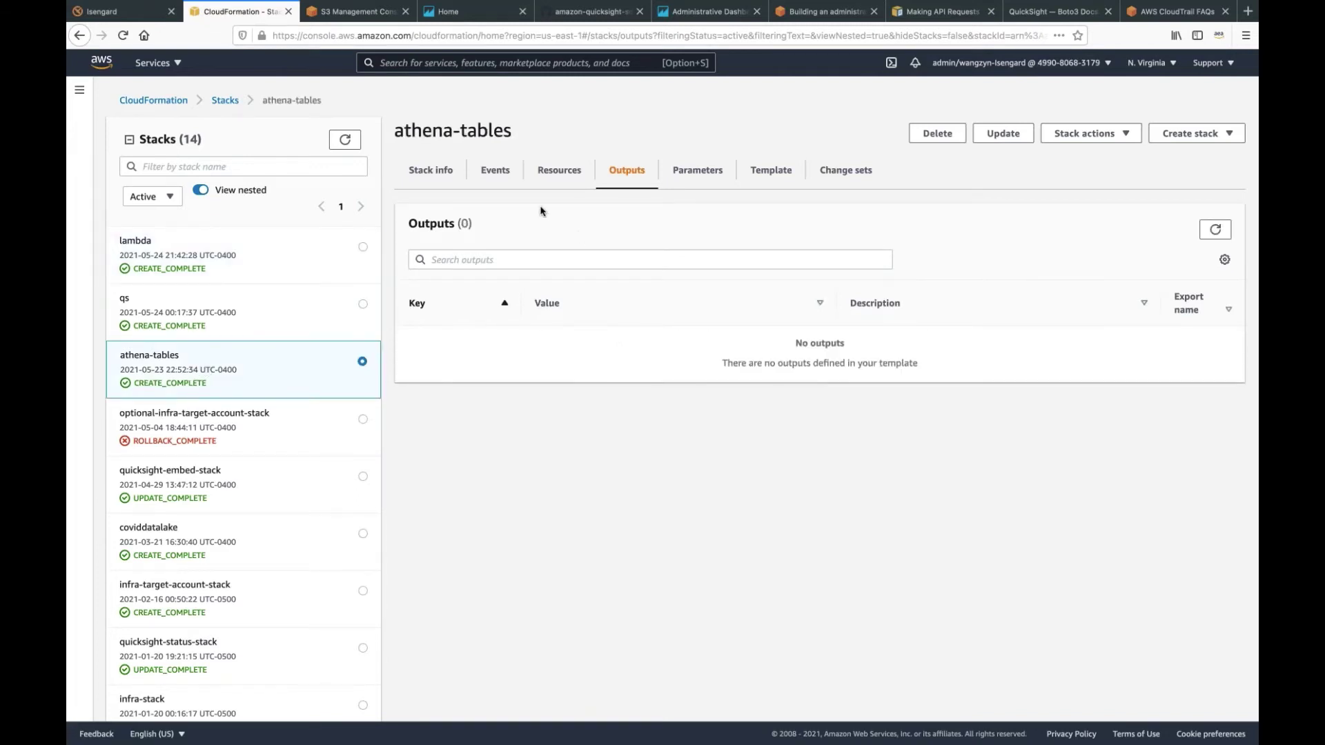
left_click(559, 177)
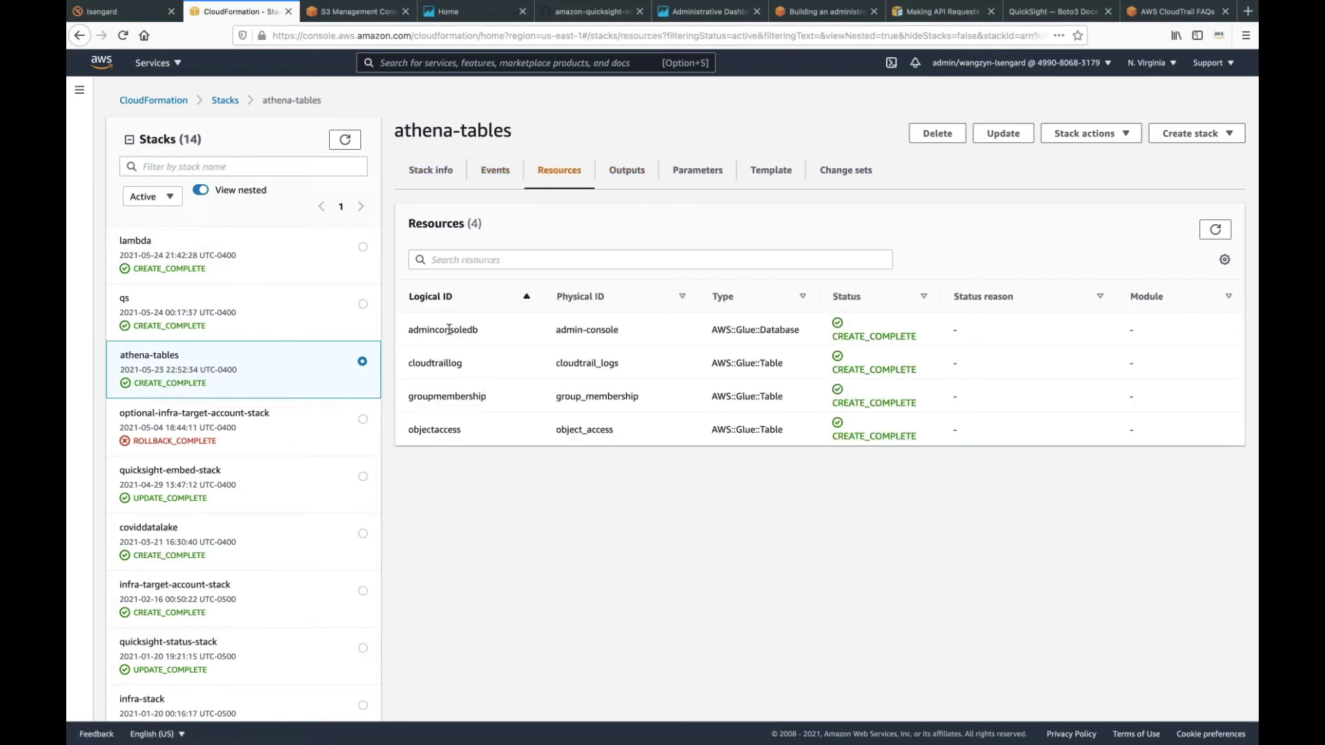
left_click_drag(709, 334, 712, 364)
left_click_drag(784, 396, 779, 429)
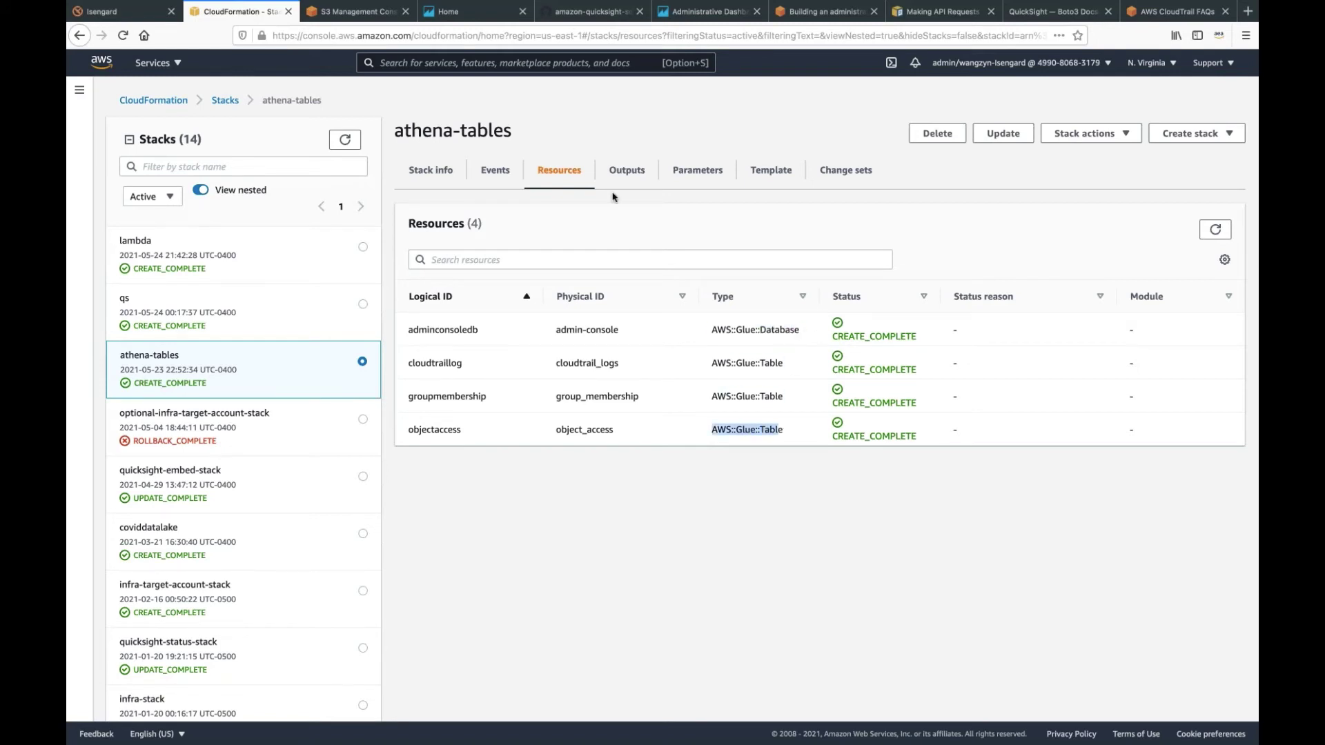
Search the AWS services for "athena" and open the Athena query editor in a new browser tab.
left_click(449, 61)
type("athena")
right_click(443, 173)
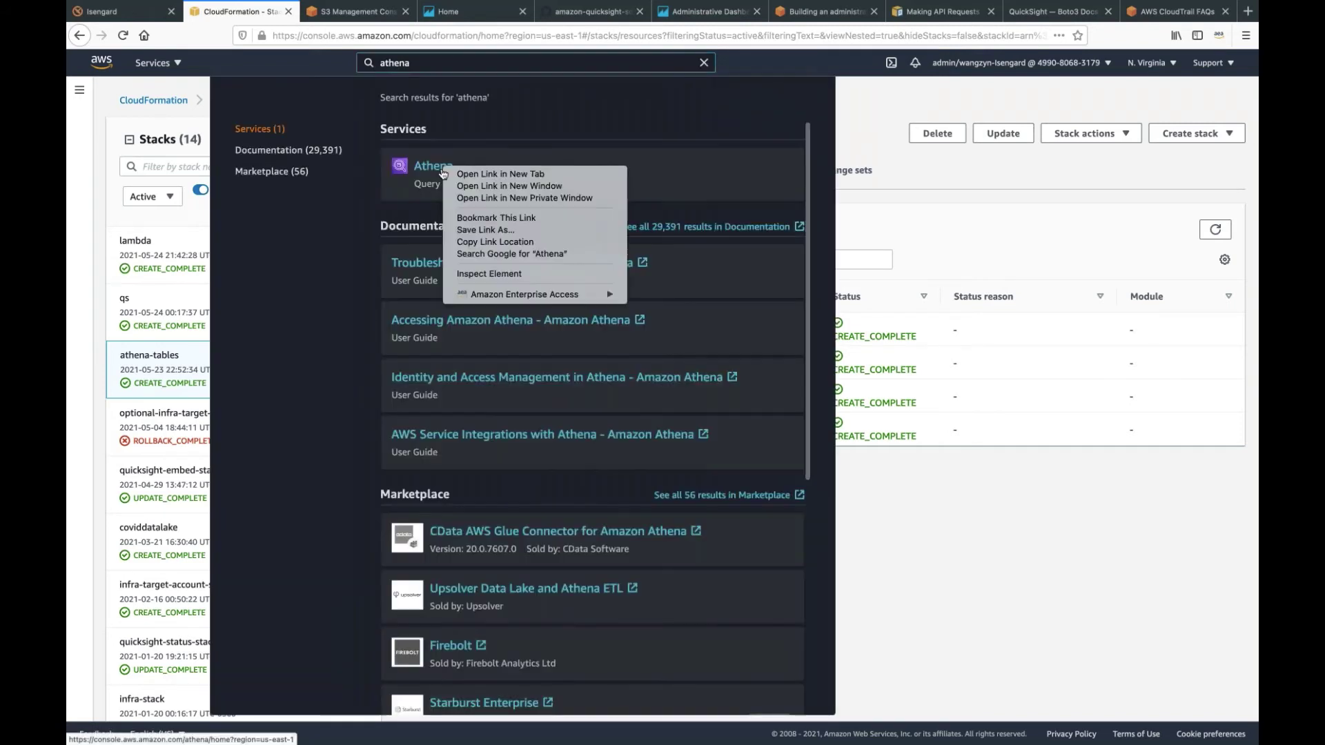
left_click(499, 174)
left_click(325, 11)
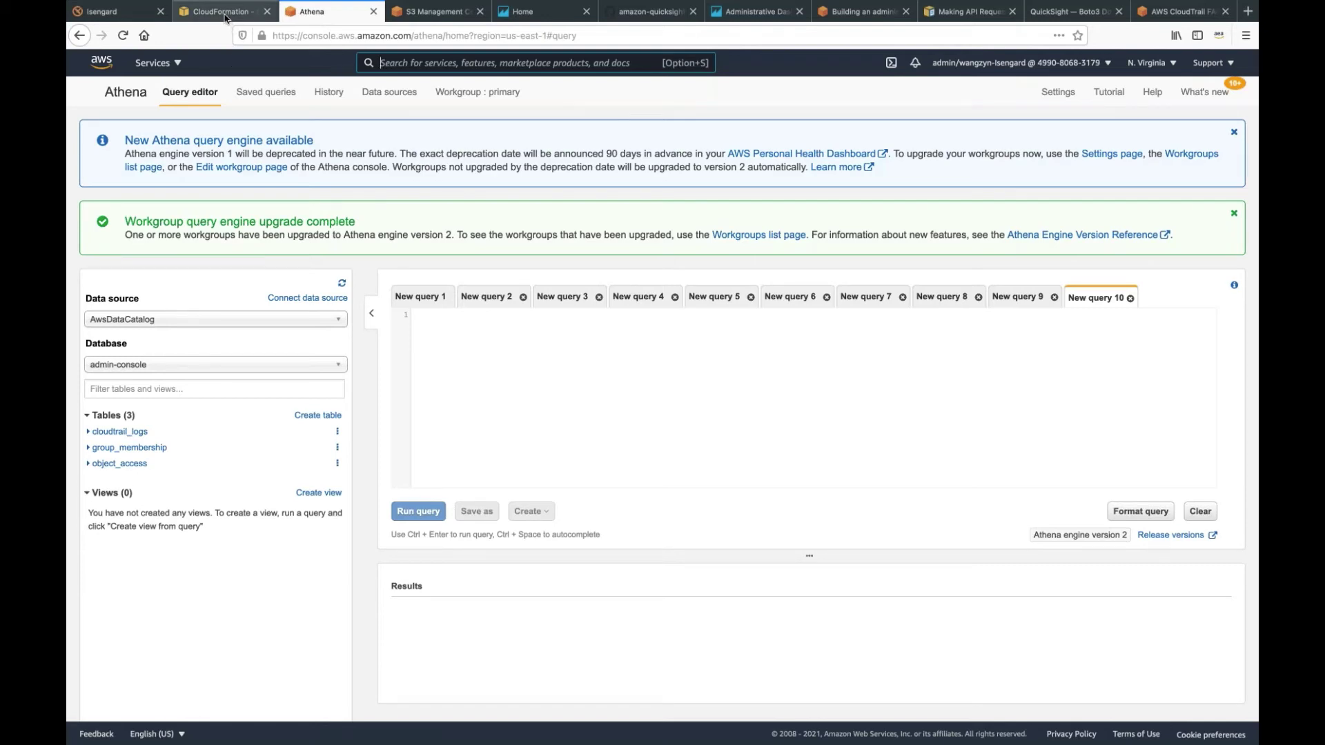
Return to CloudFormation, dismiss the service search results and display the resources of the qs stack.
left_click(225, 17)
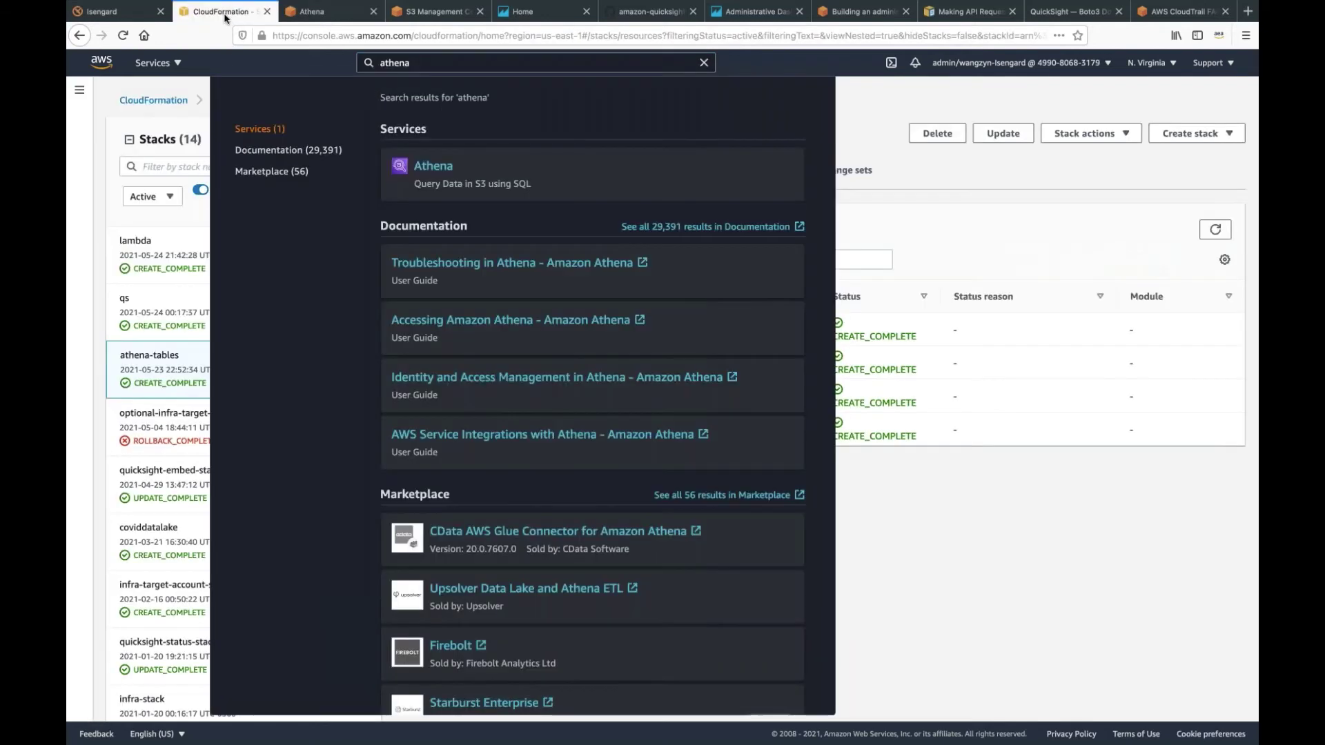
left_click(127, 126)
left_click(209, 327)
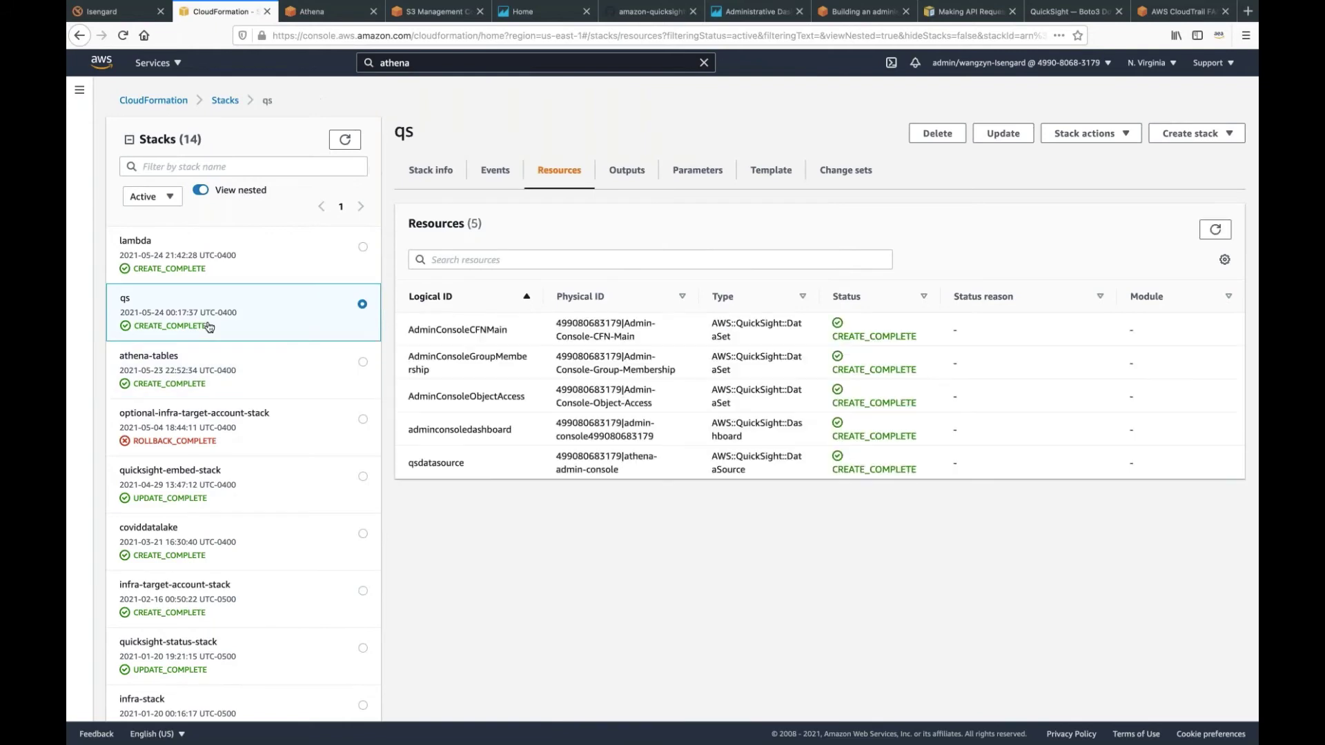
Open admin-console-qs-objects.template from the repository's cfn folder on GitHub and view its parameter and qsdatasource definitions.
left_click(654, 15)
scroll(523, 234, "up", 20)
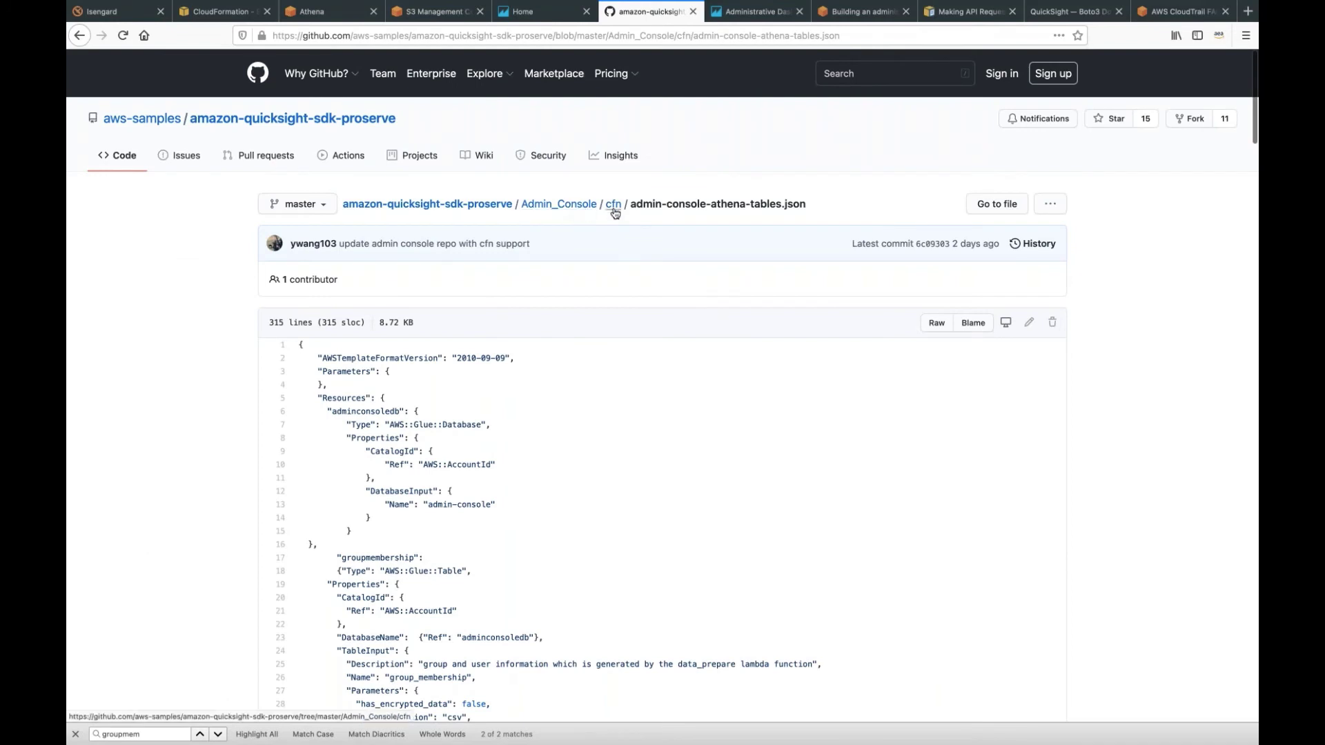
left_click(613, 205)
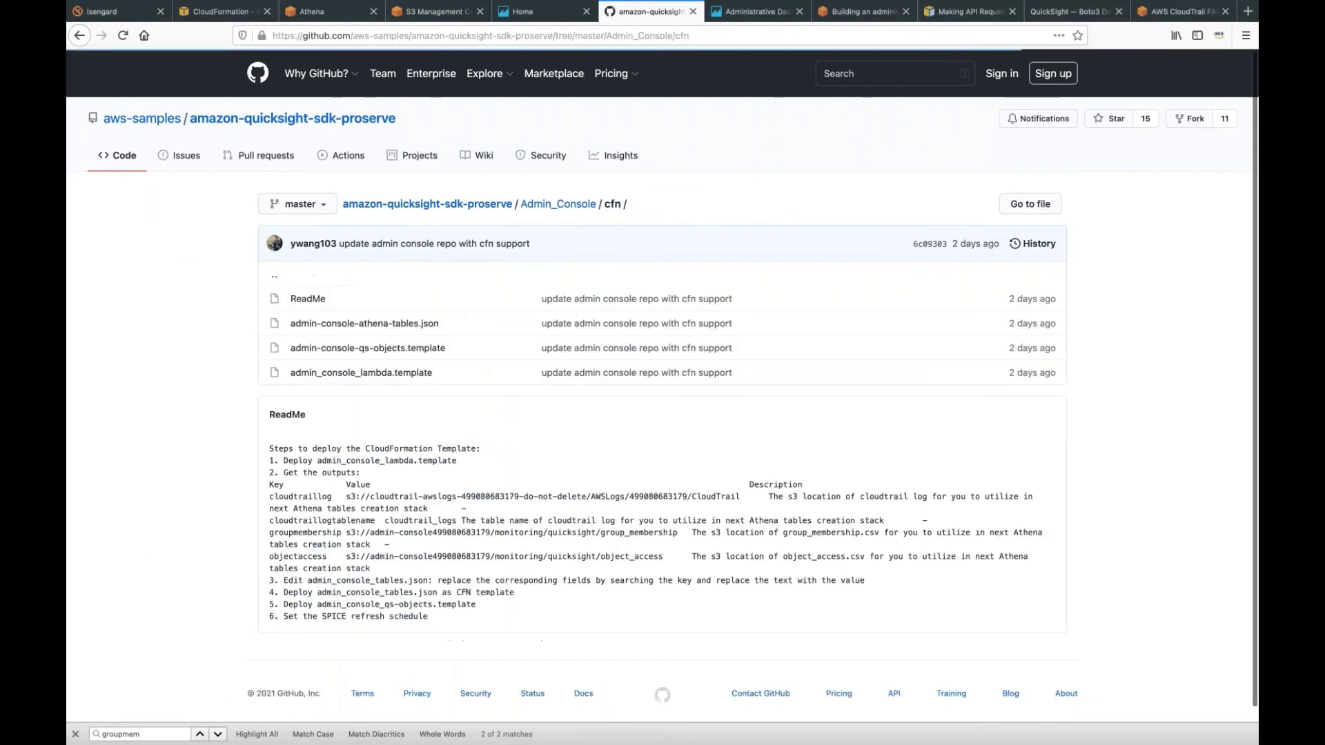
left_click(363, 349)
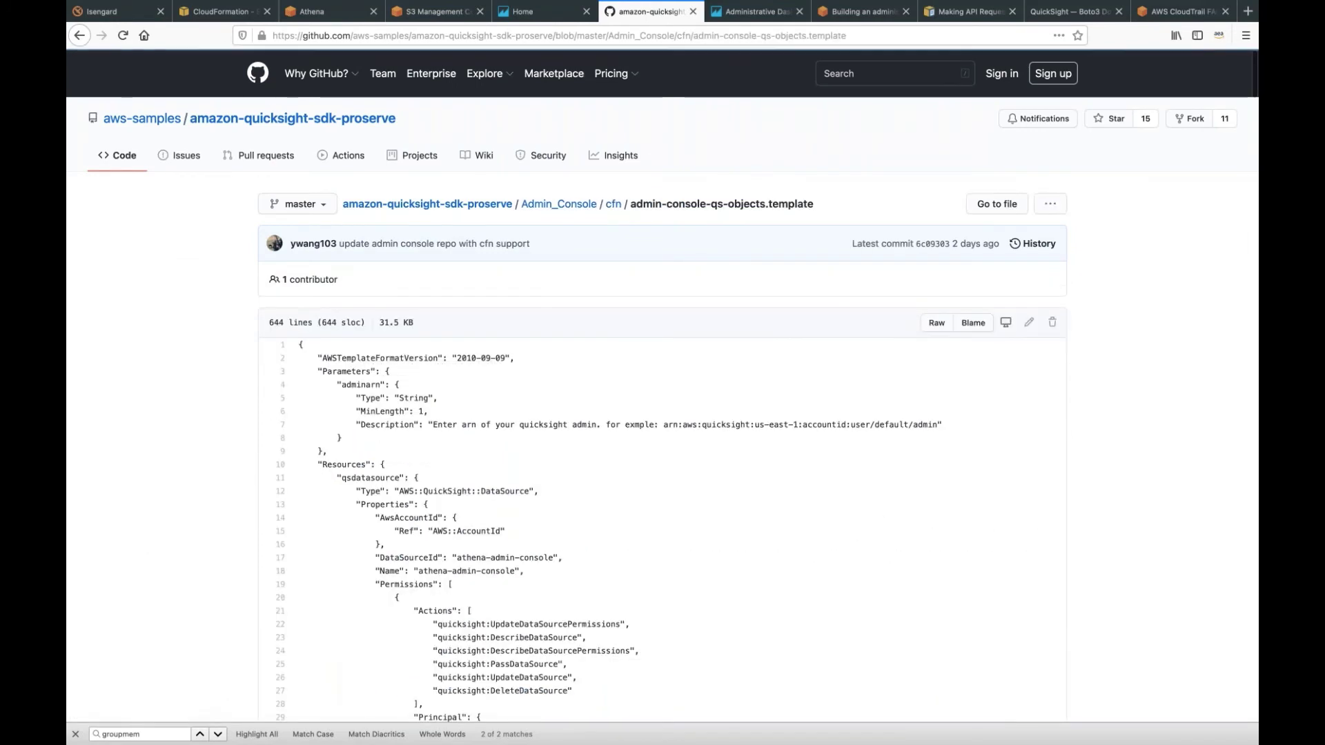
scroll(511, 295, "down", 5)
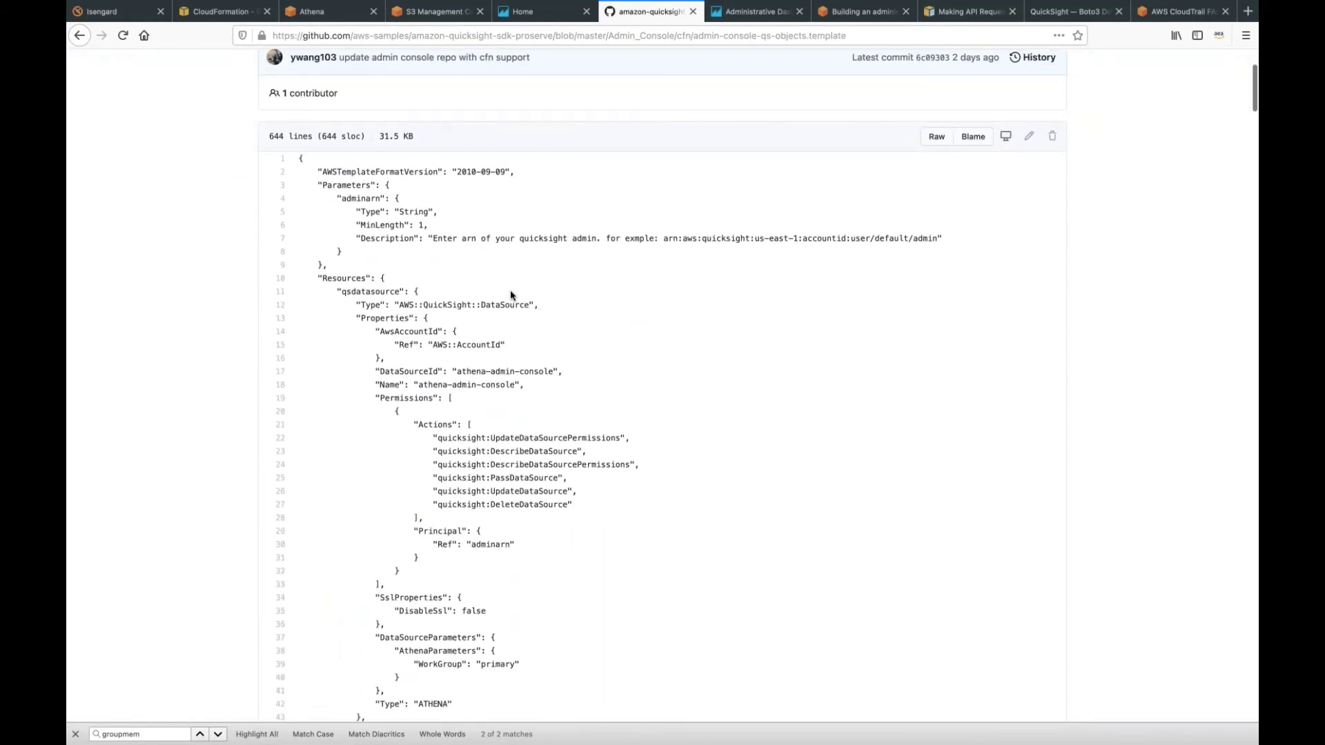
Return to the qs stack in CloudFormation and open its template in Designer.
left_click(221, 19)
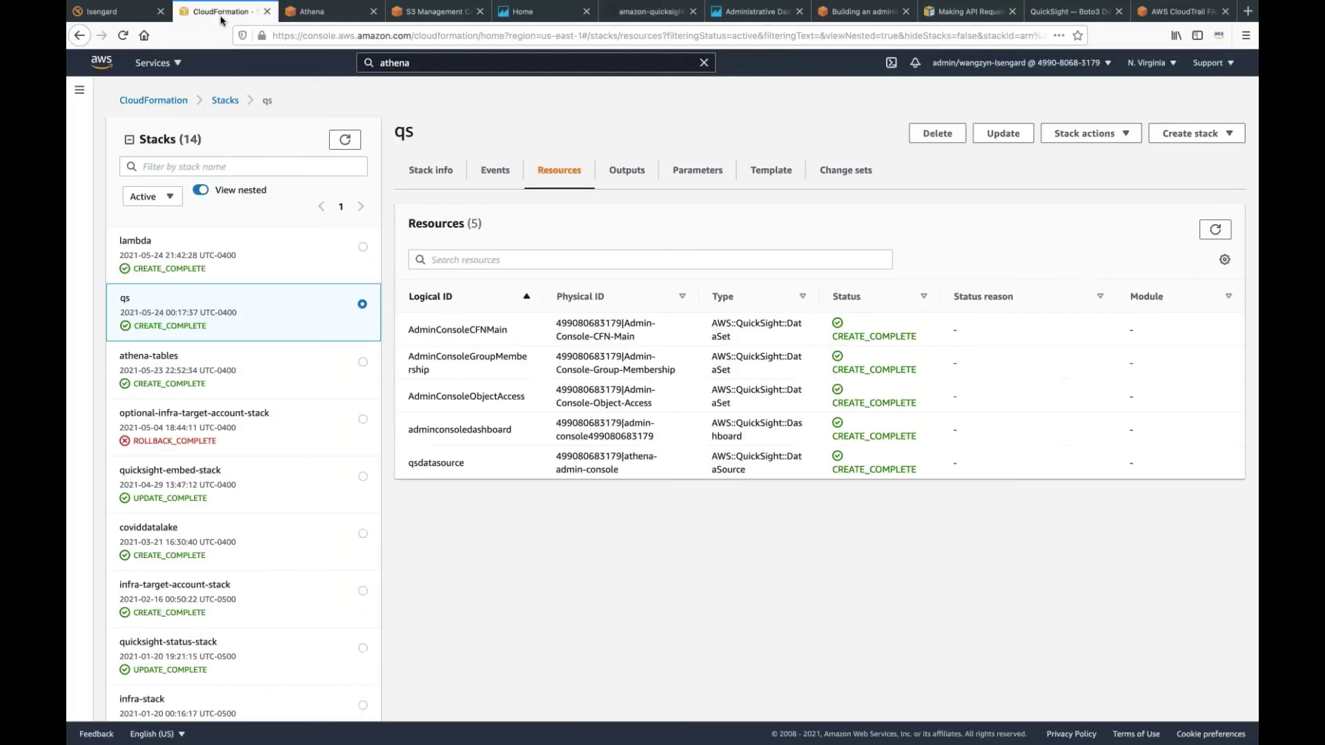
left_click(776, 173)
left_click(1127, 232)
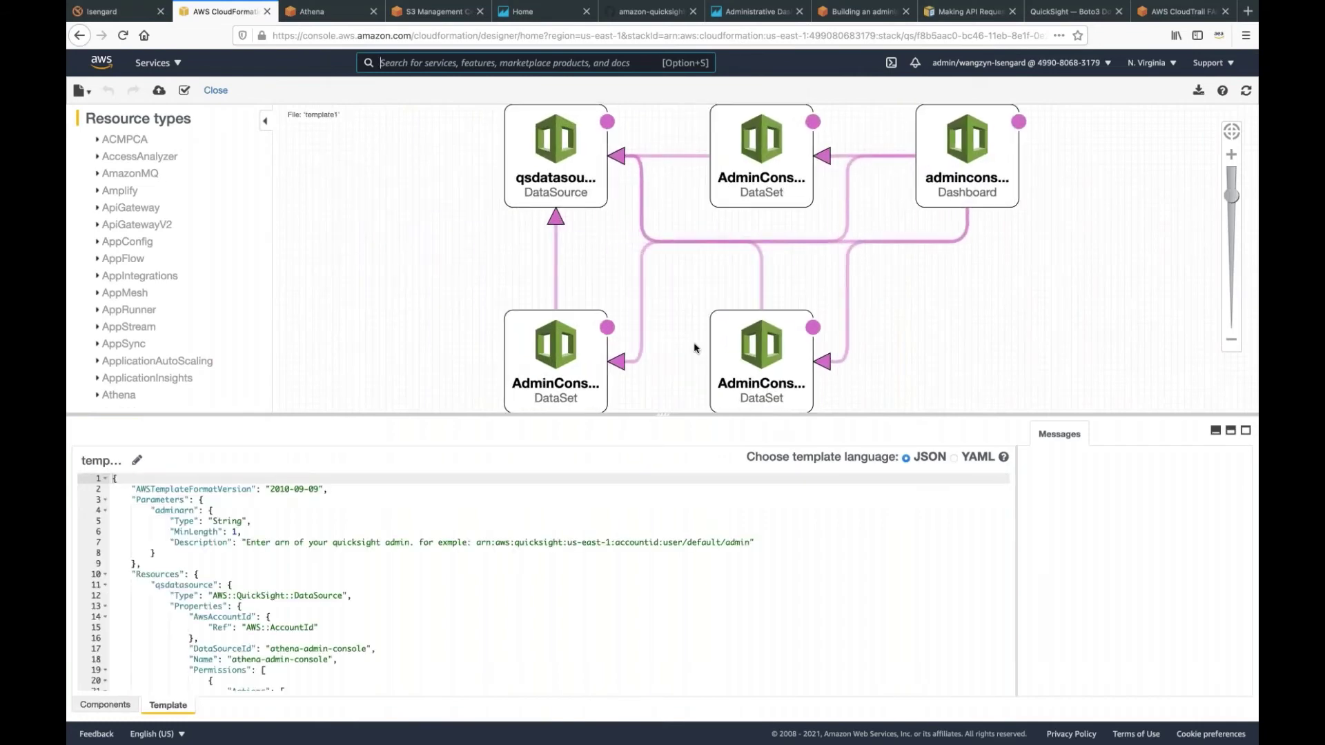
Inspect the template code of the qsdatasource, AdminConsoleObjectAccess, AdminConsoleGroupMembership, AdminConsoleCFNMain and adminconsoledashboard resources in the diagram.
left_click(554, 157)
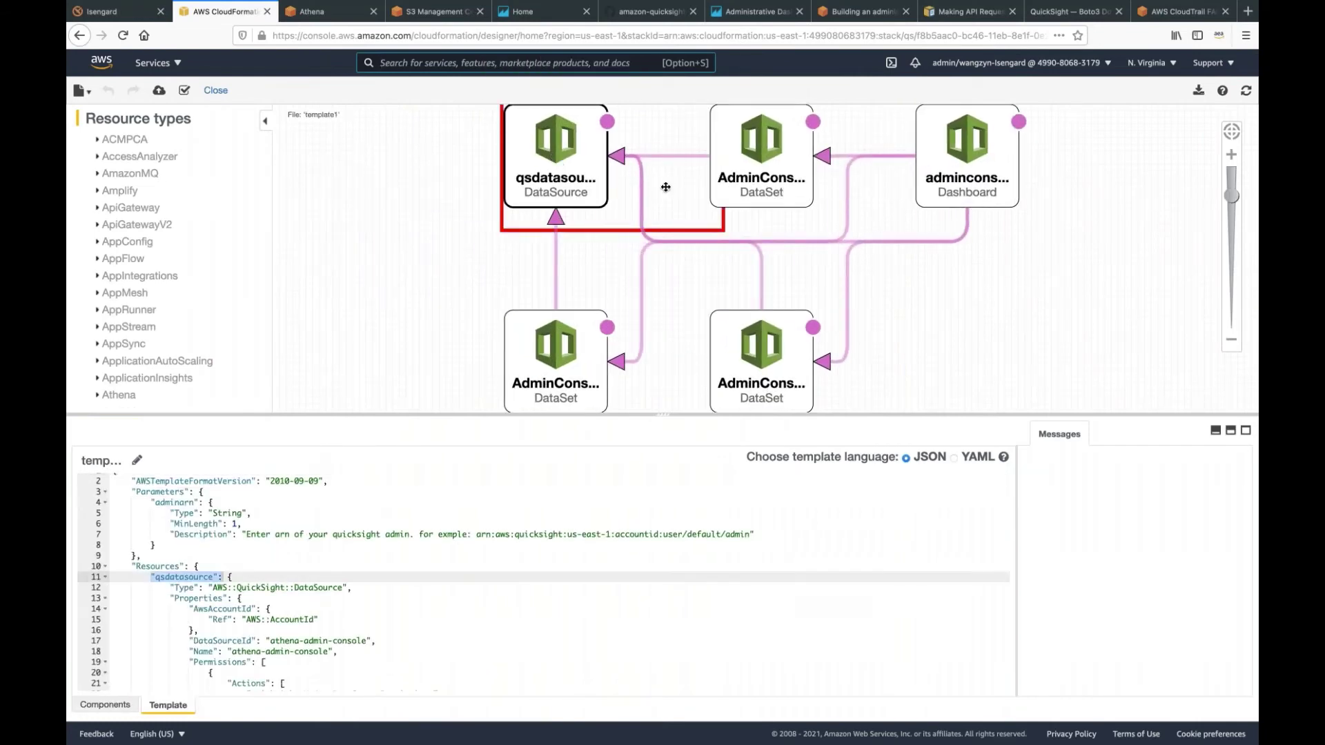
left_click(760, 151)
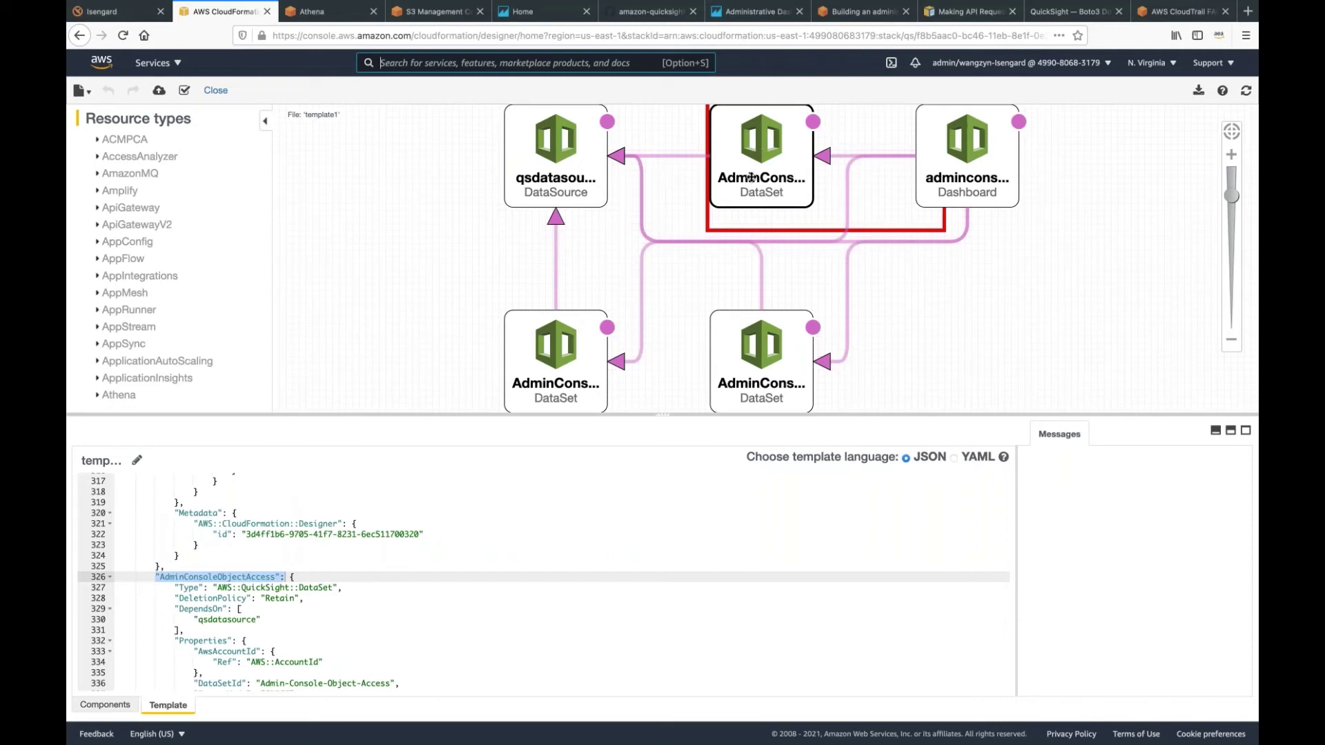
left_click(566, 346)
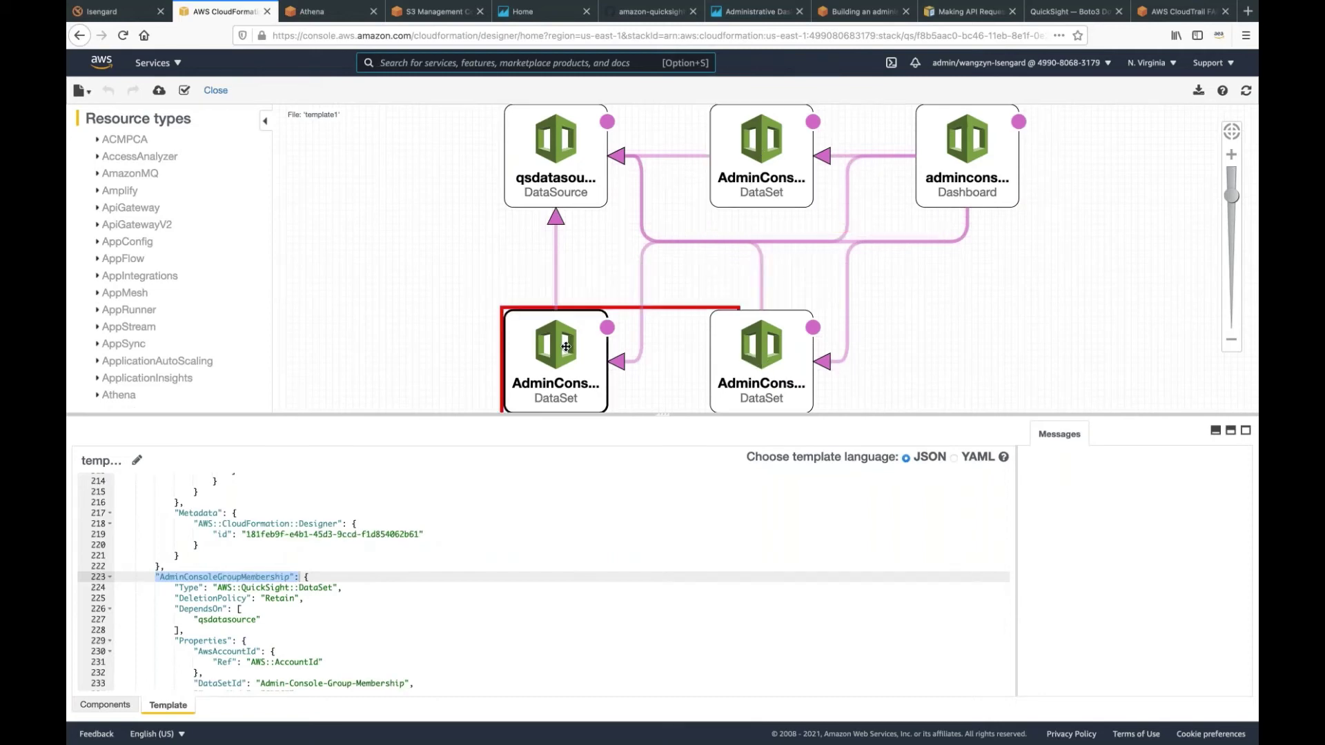
left_click(766, 352)
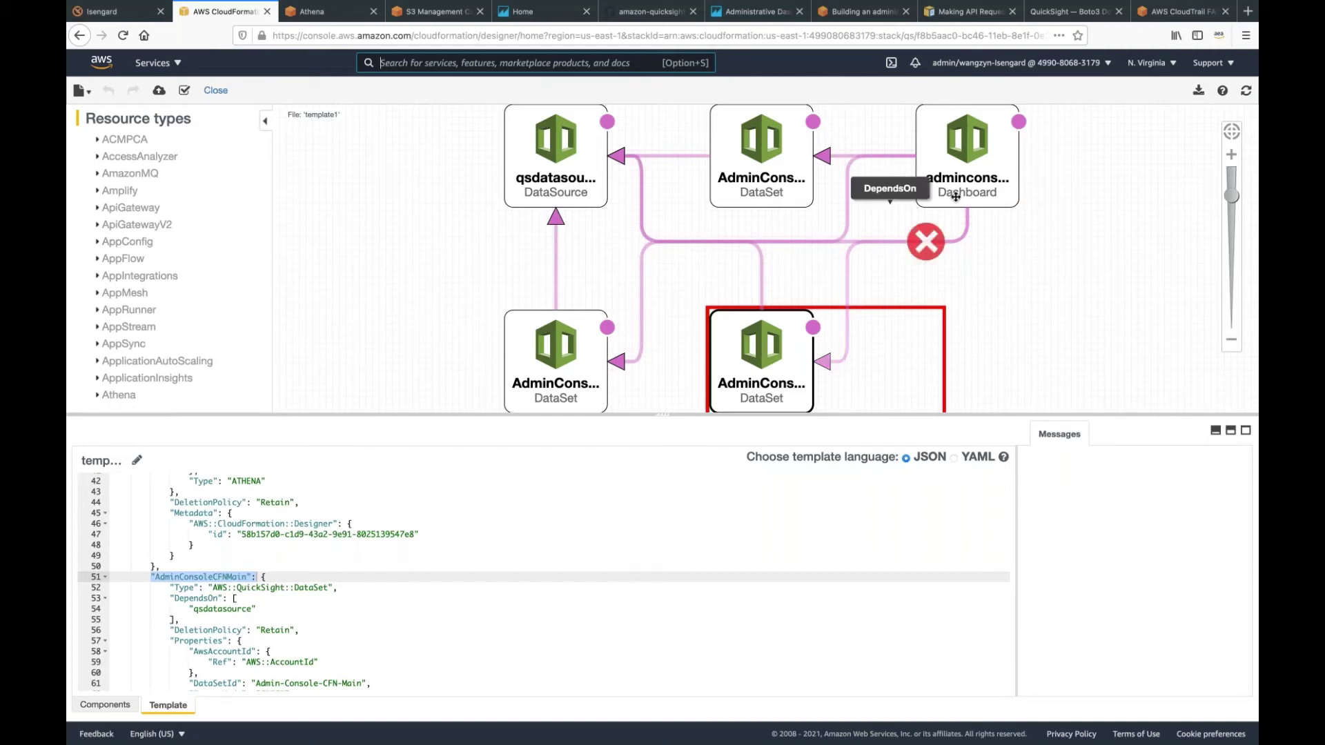
left_click(979, 151)
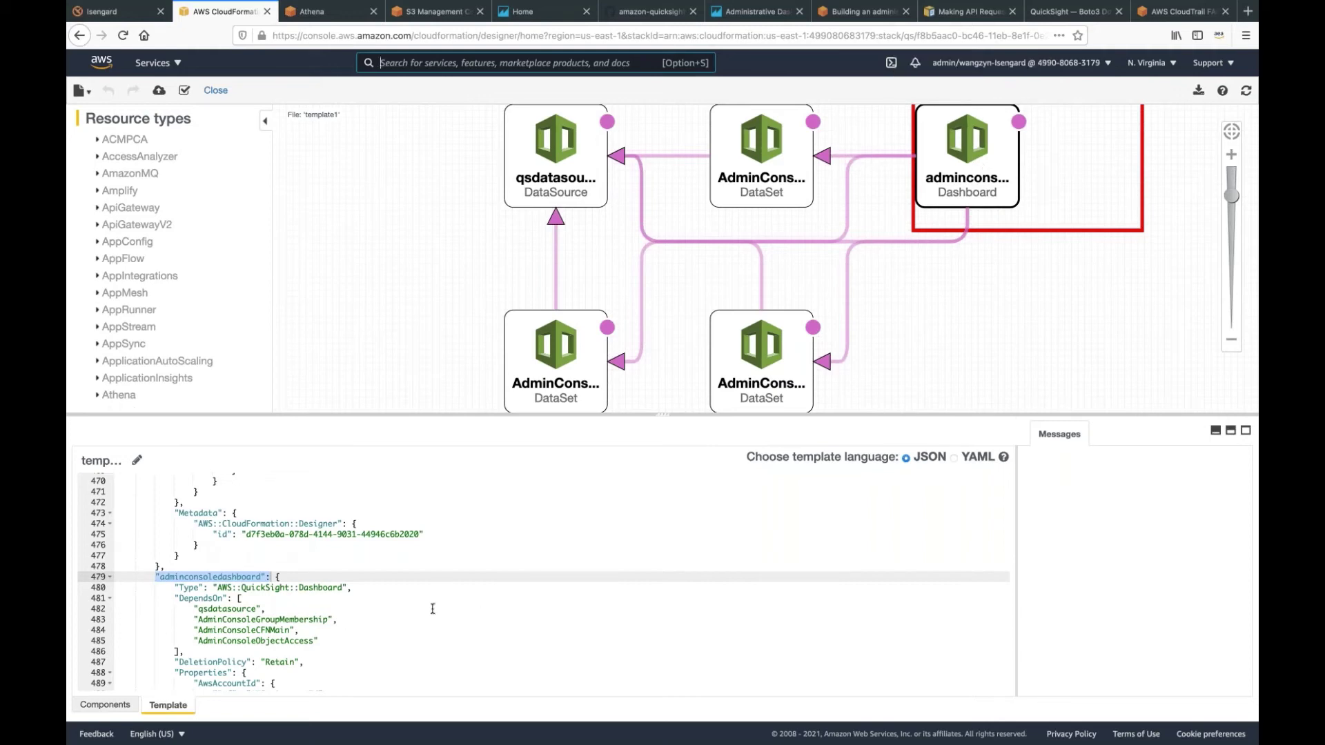
scroll(342, 623, "down", 3)
scroll(342, 623, "down", 5)
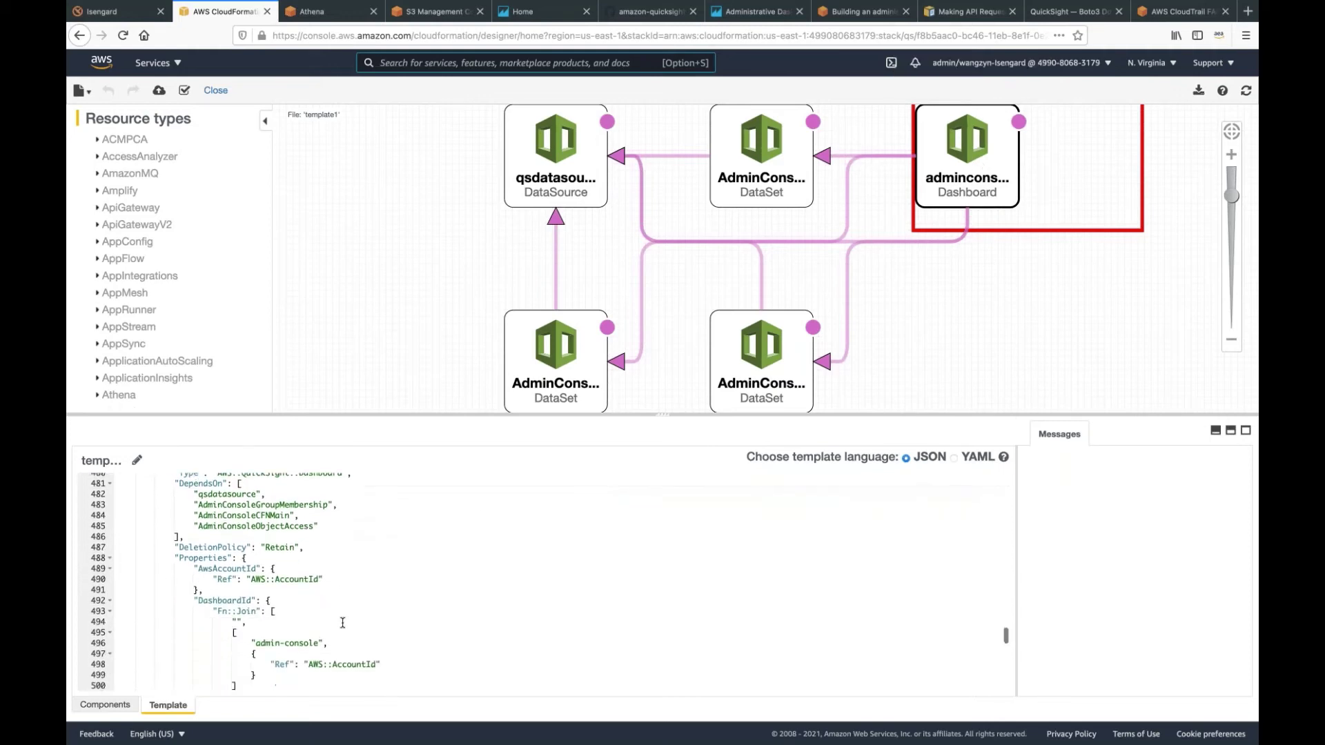
Review the rest of the dashboard resource's template code, including its publish options, permissions and source template.
scroll(343, 623, "down", 5)
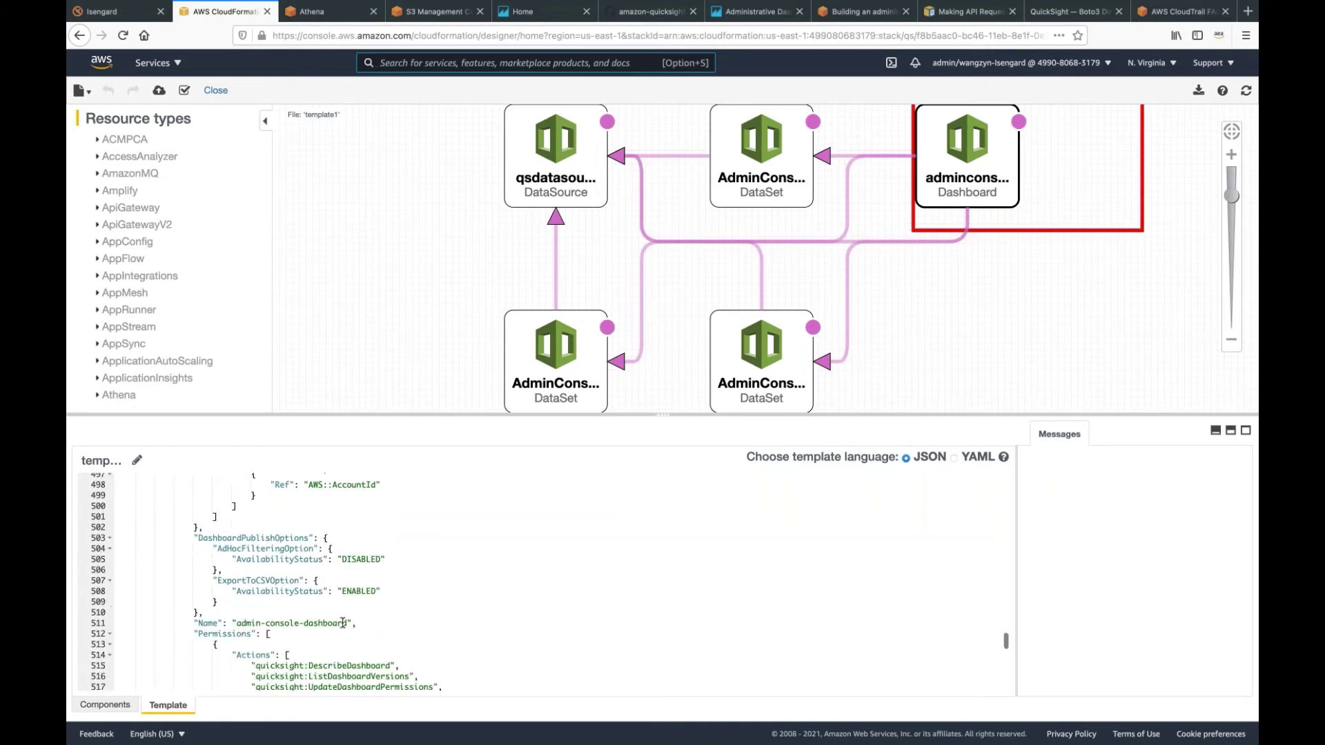
scroll(342, 623, "down", 5)
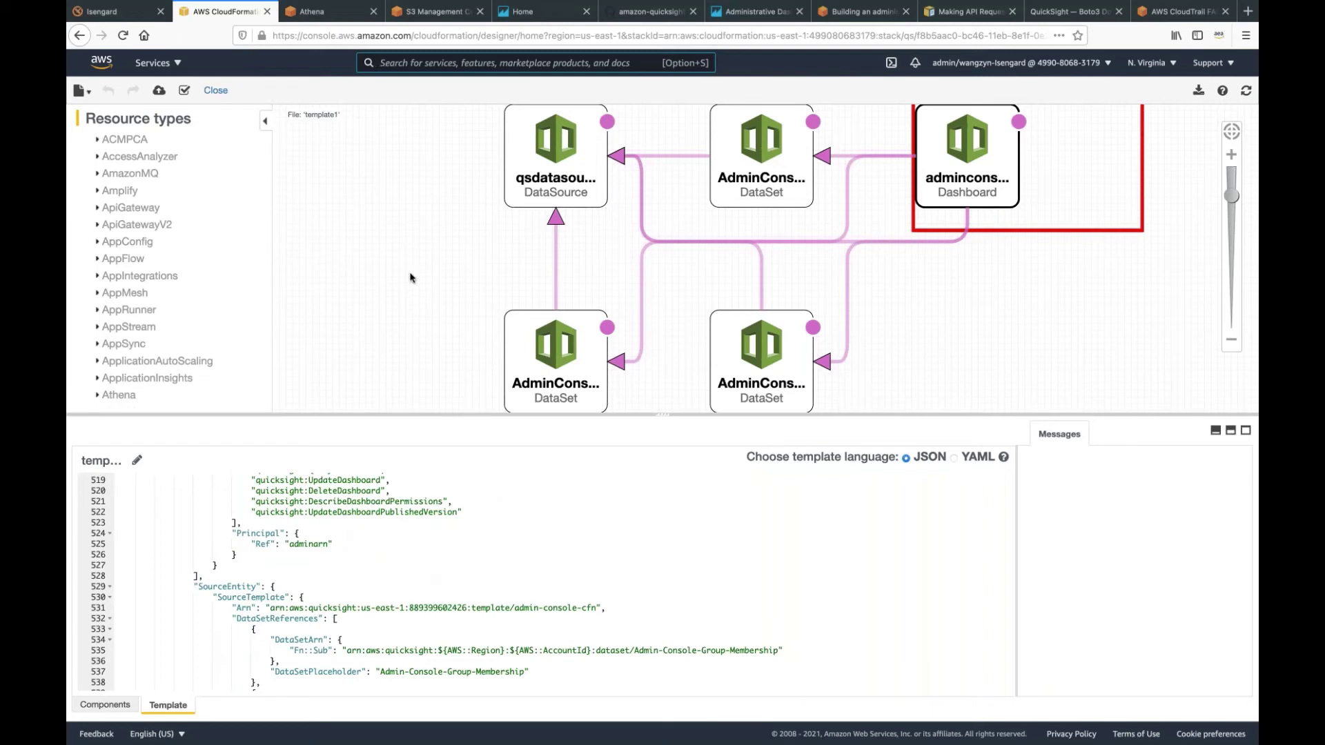
Switch to the Administrative Dashboard Demo page and reload it.
left_click(521, 13)
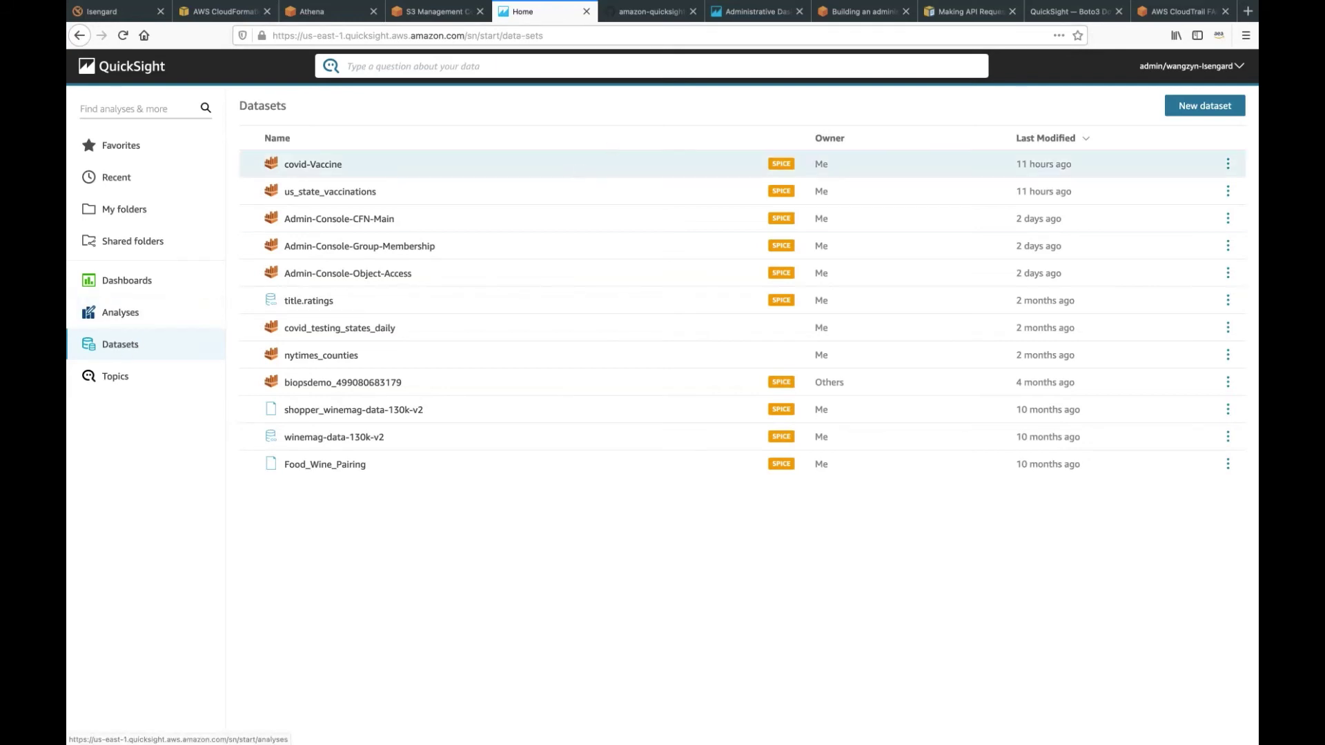
left_click(752, 14)
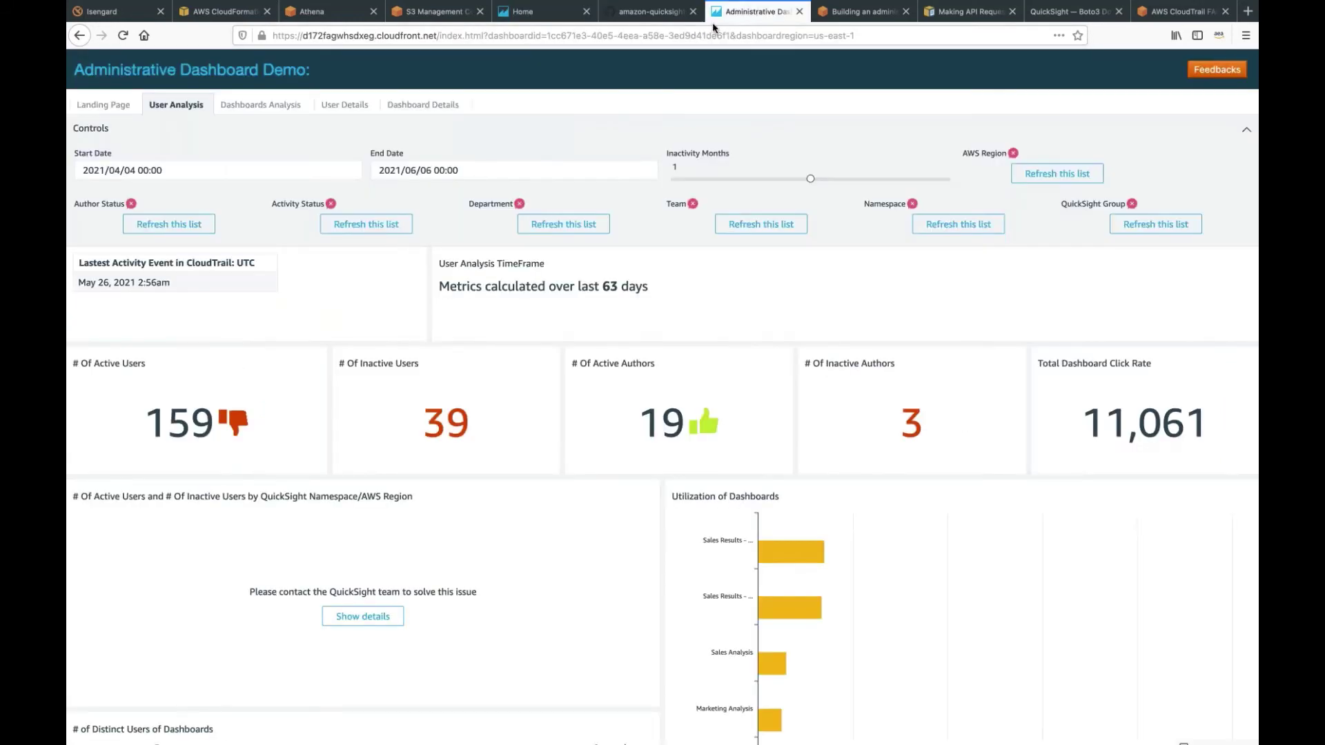
left_click(522, 11)
left_click(753, 11)
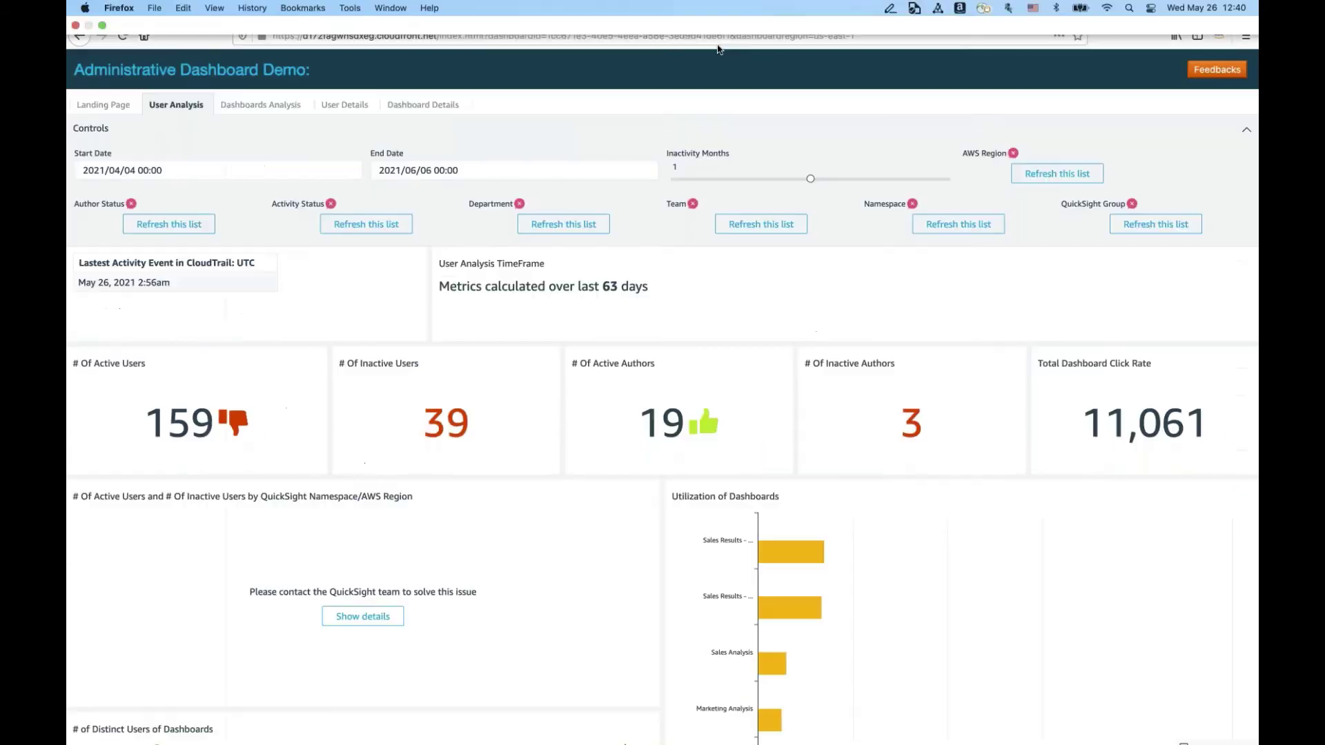
left_click(123, 35)
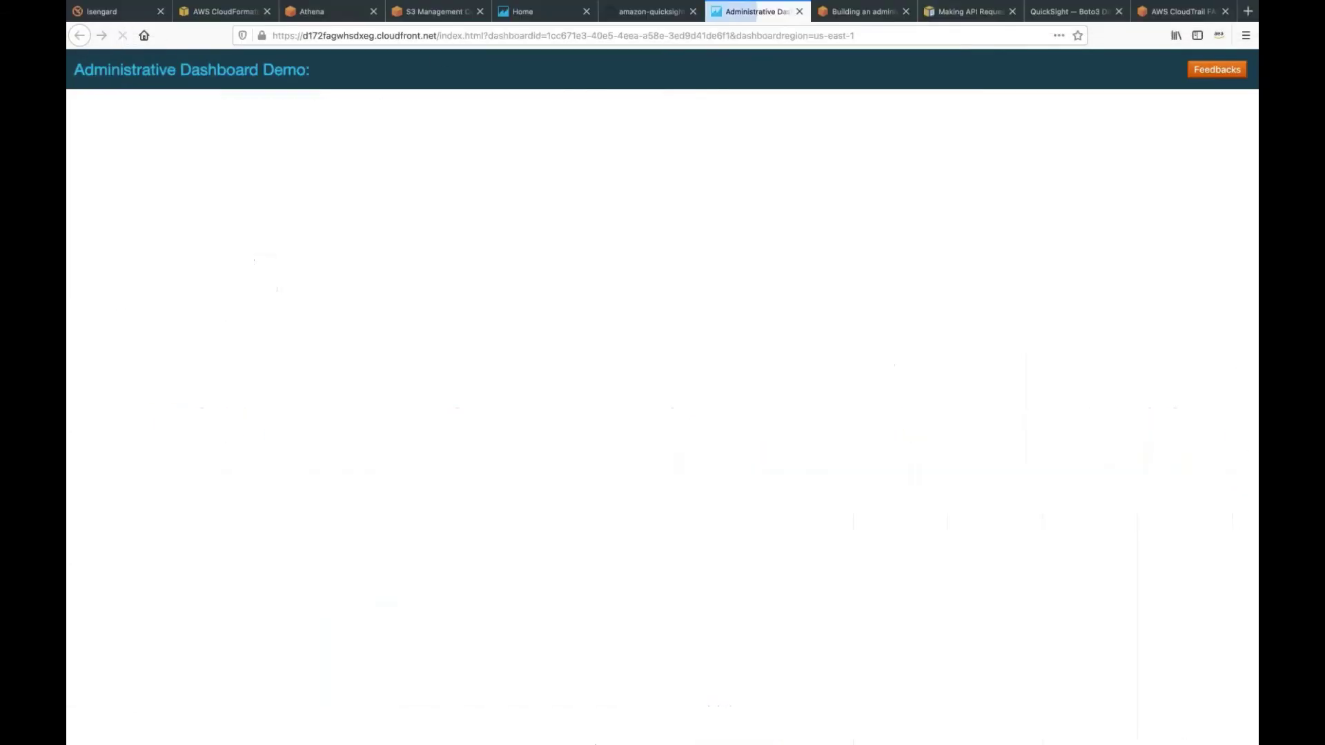
Return to the QuickSight datasets list, try to open Admin-Console-Object-Access and reload the datasets page.
left_click(540, 14)
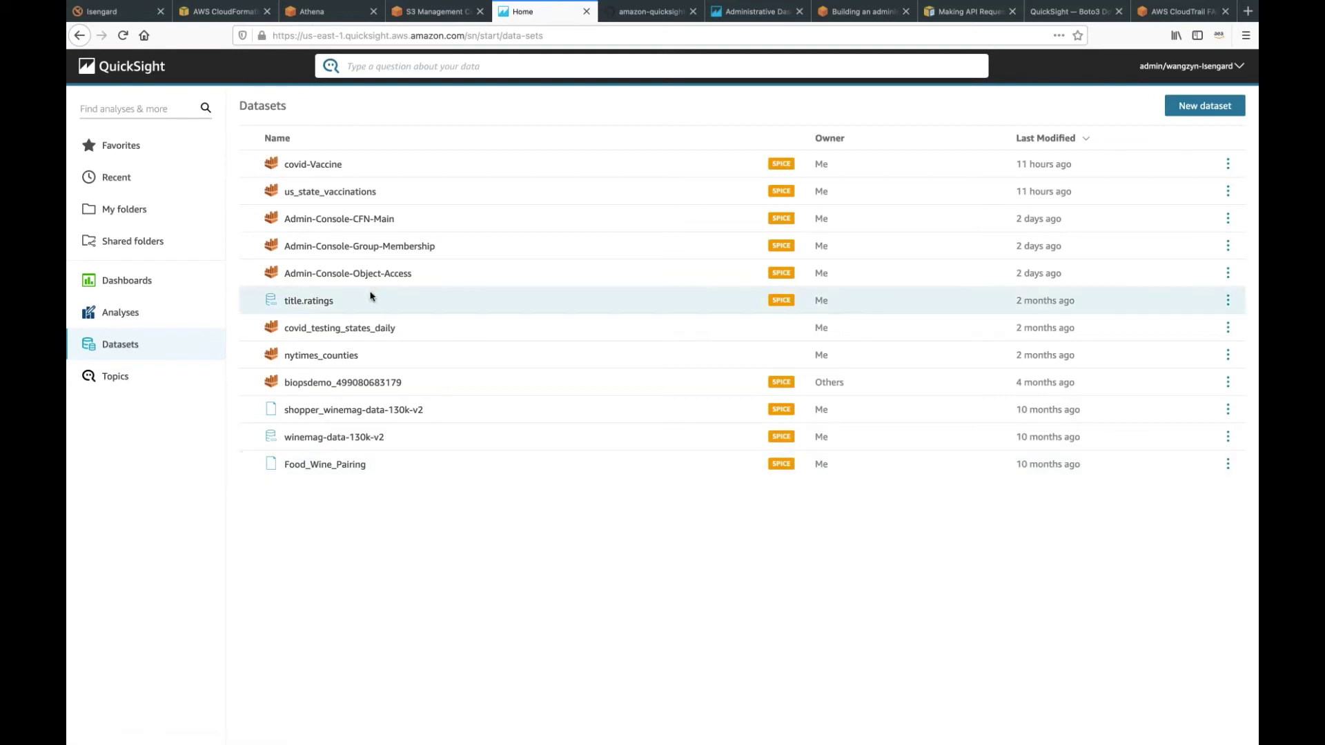
left_click(348, 274)
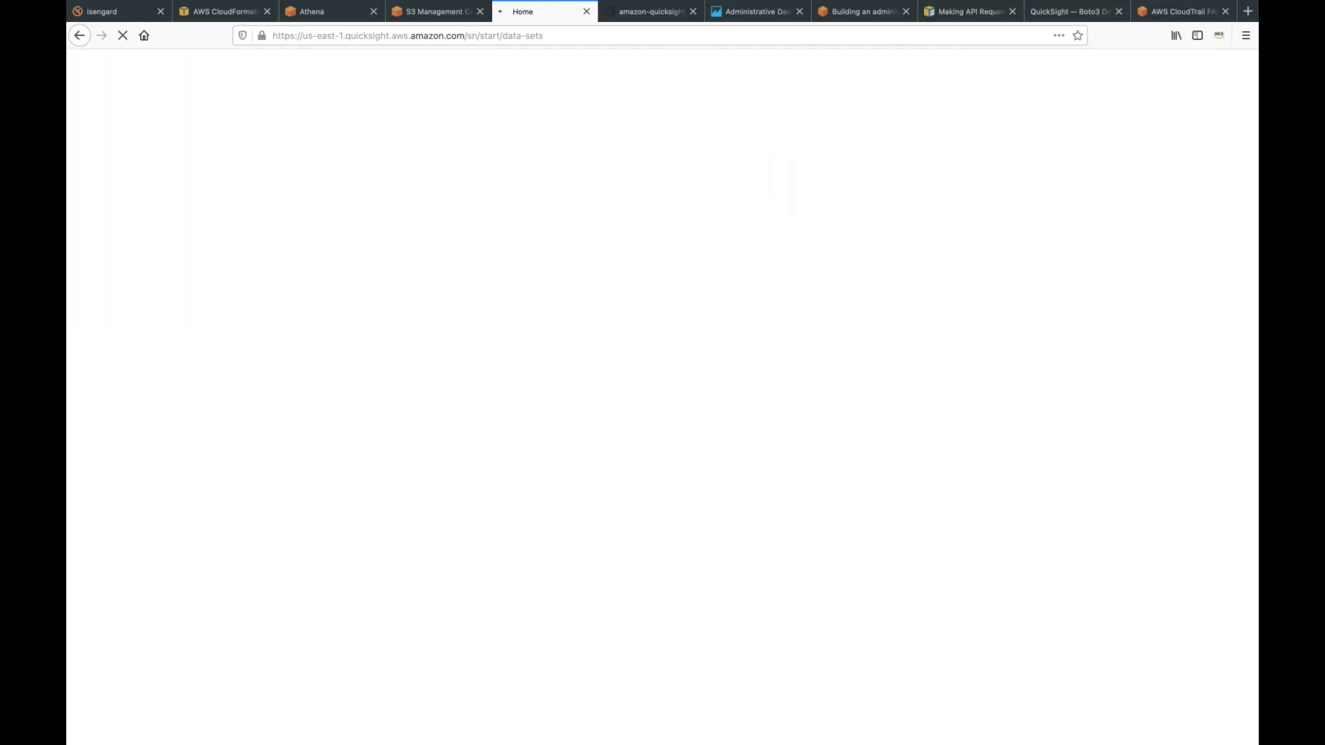
left_click(549, 37)
key("Return")
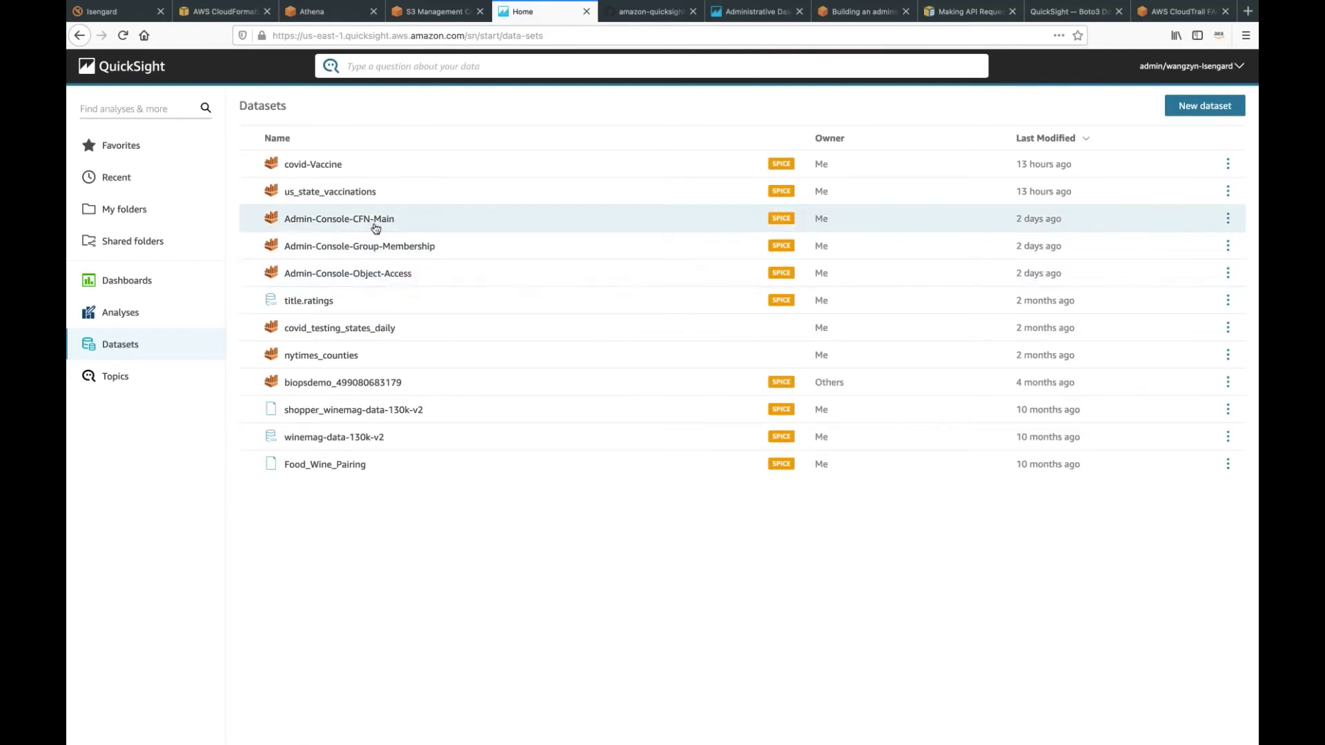
Open the Admin-Console-Object-Access dataset's custom SQL, review how it joins object_access with group_membership, and exit without saving.
left_click(379, 276)
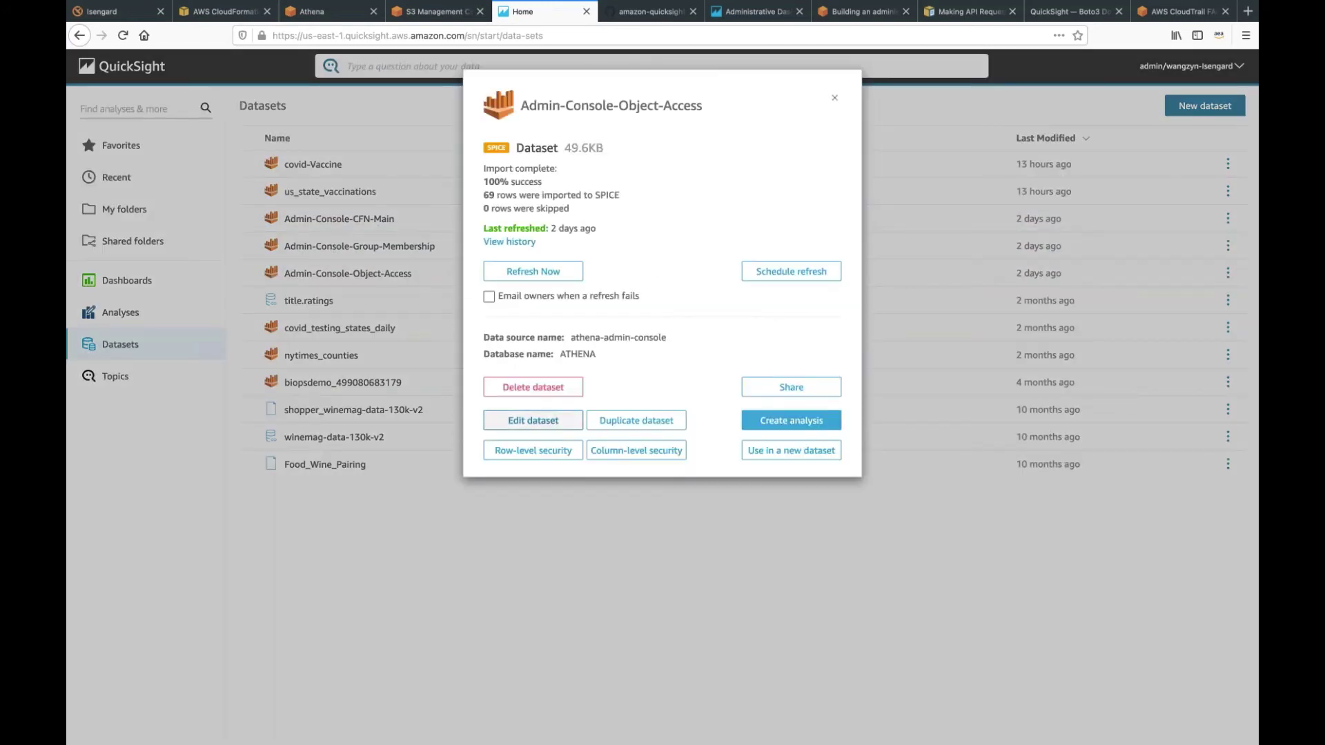
left_click(545, 422)
left_click(508, 188)
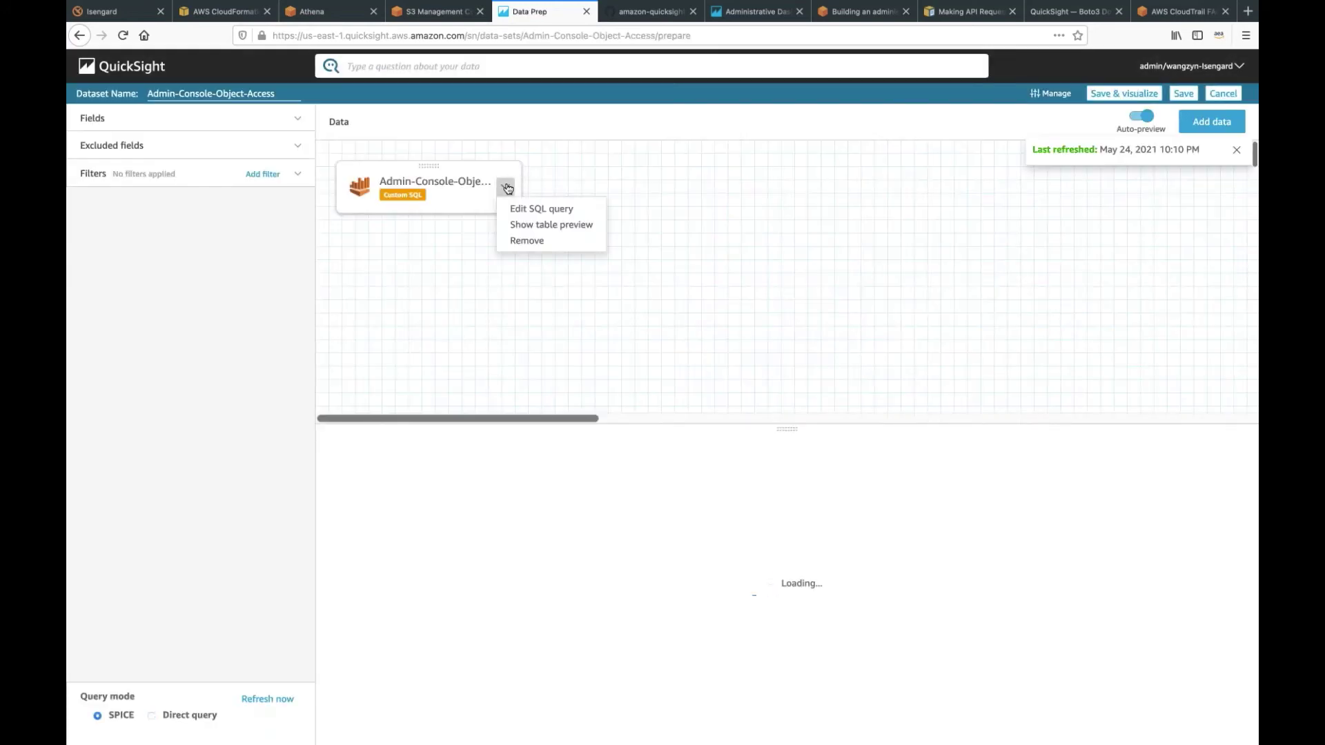
left_click(535, 207)
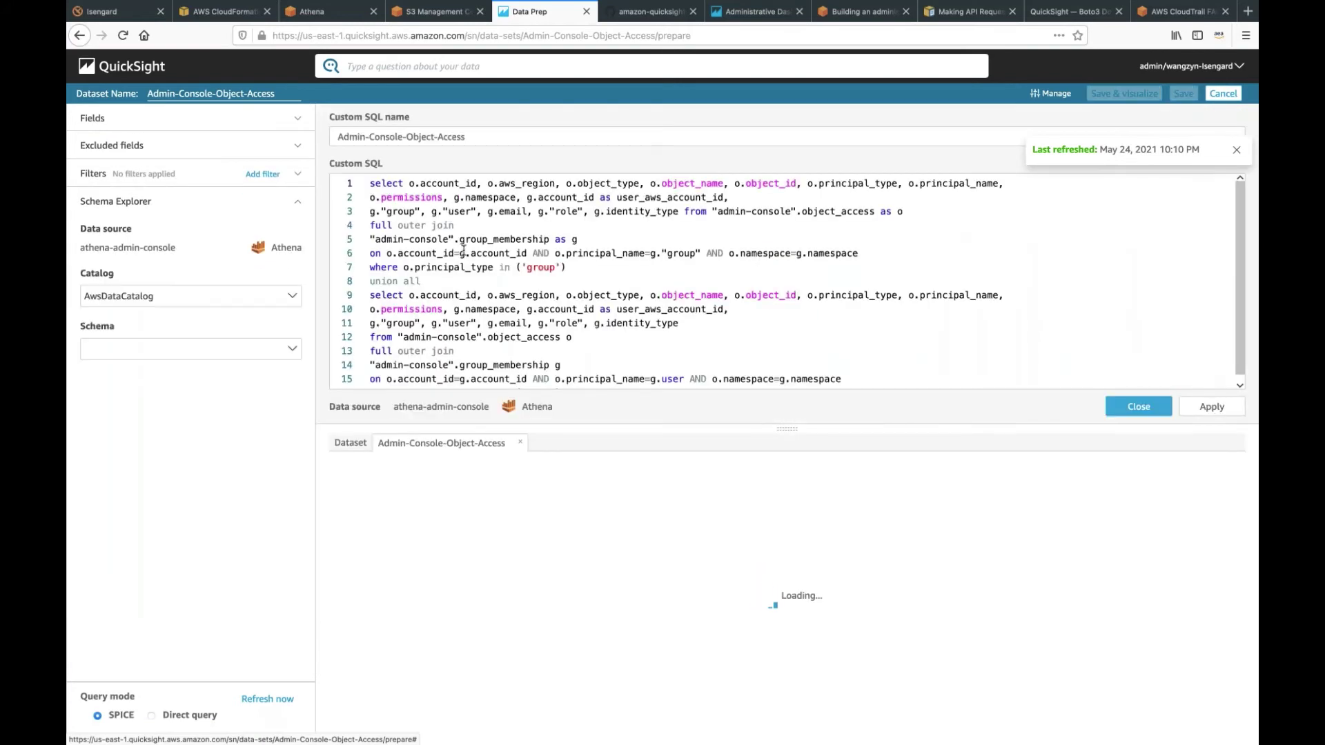
scroll(570, 334, "down", 1)
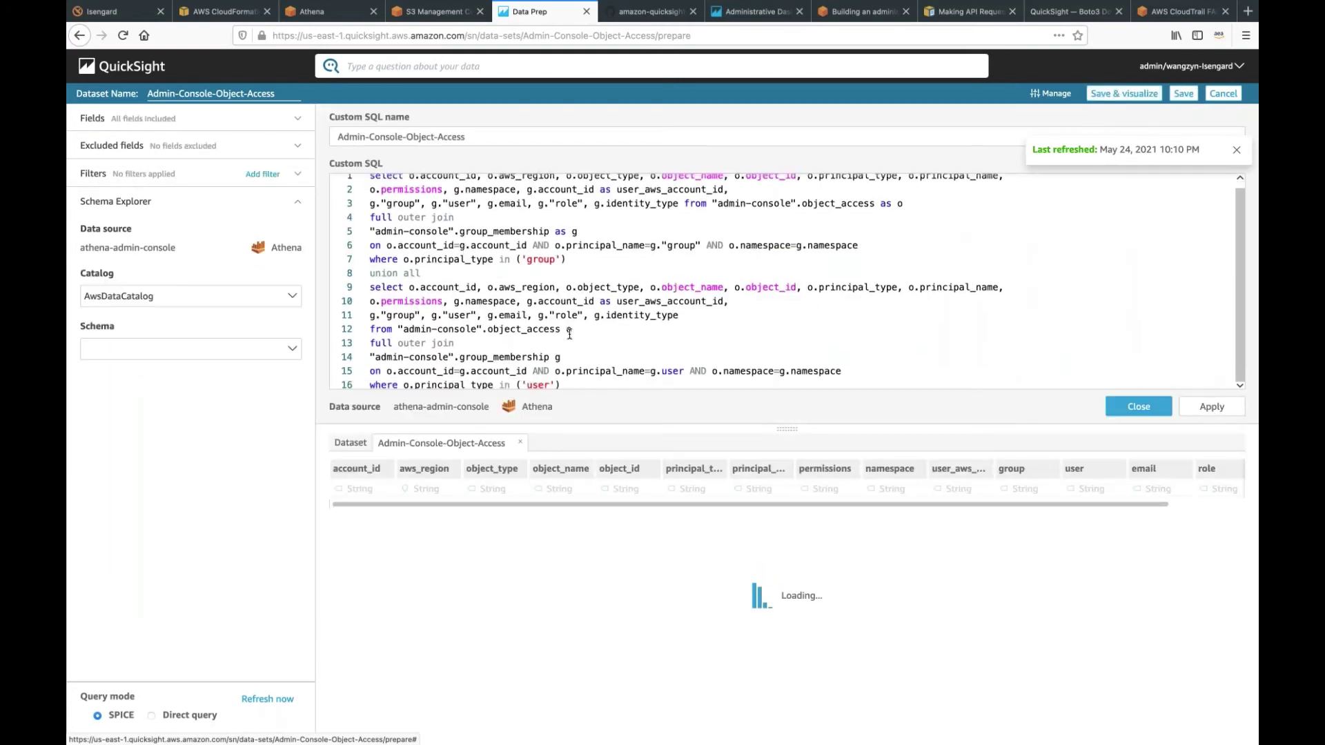
scroll(569, 334, "up", 1)
scroll(569, 334, "down", 1)
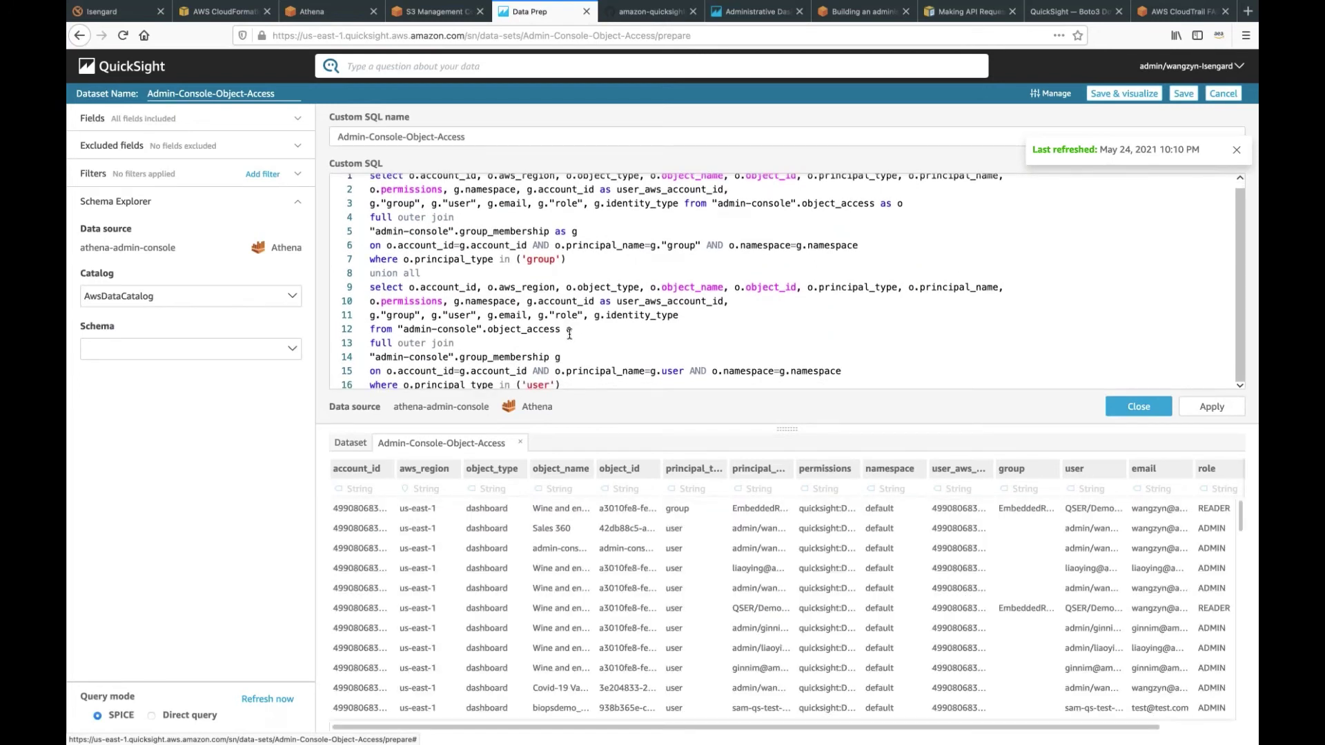
scroll(569, 334, "up", 1)
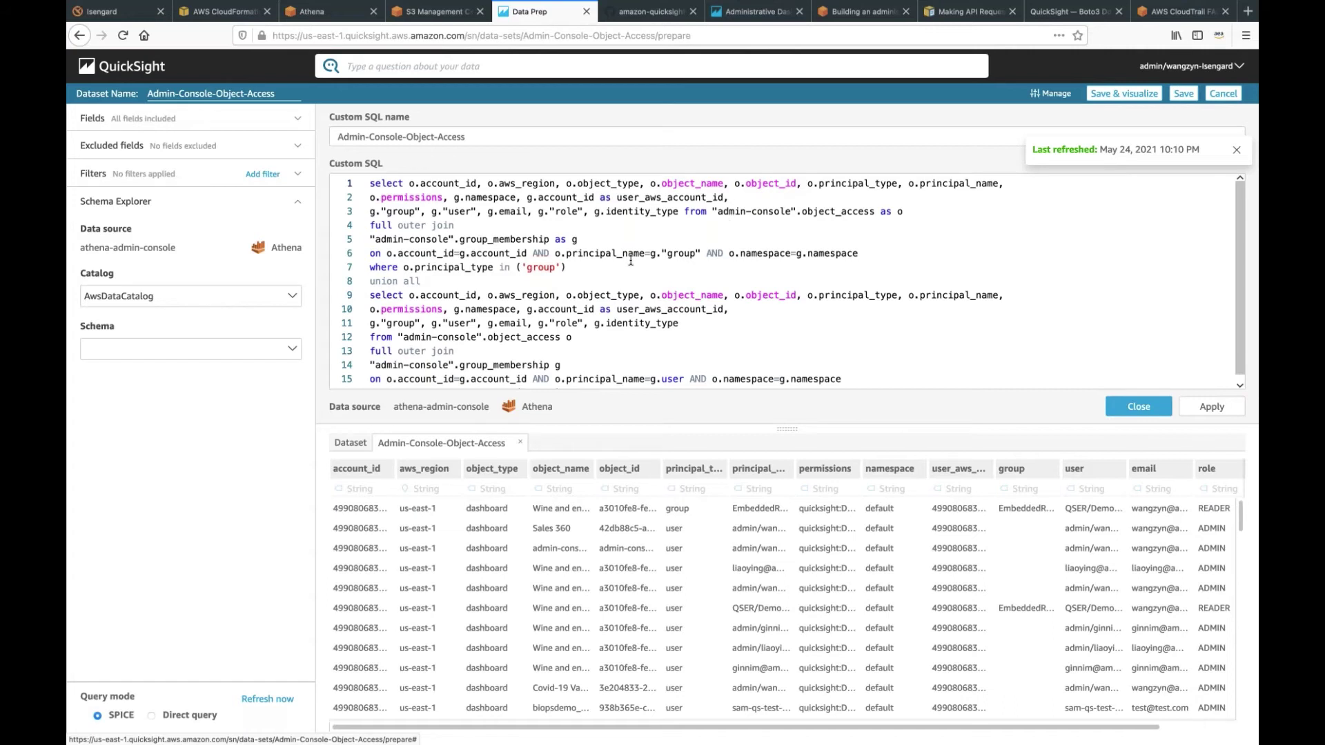
scroll(630, 260, "down", 1)
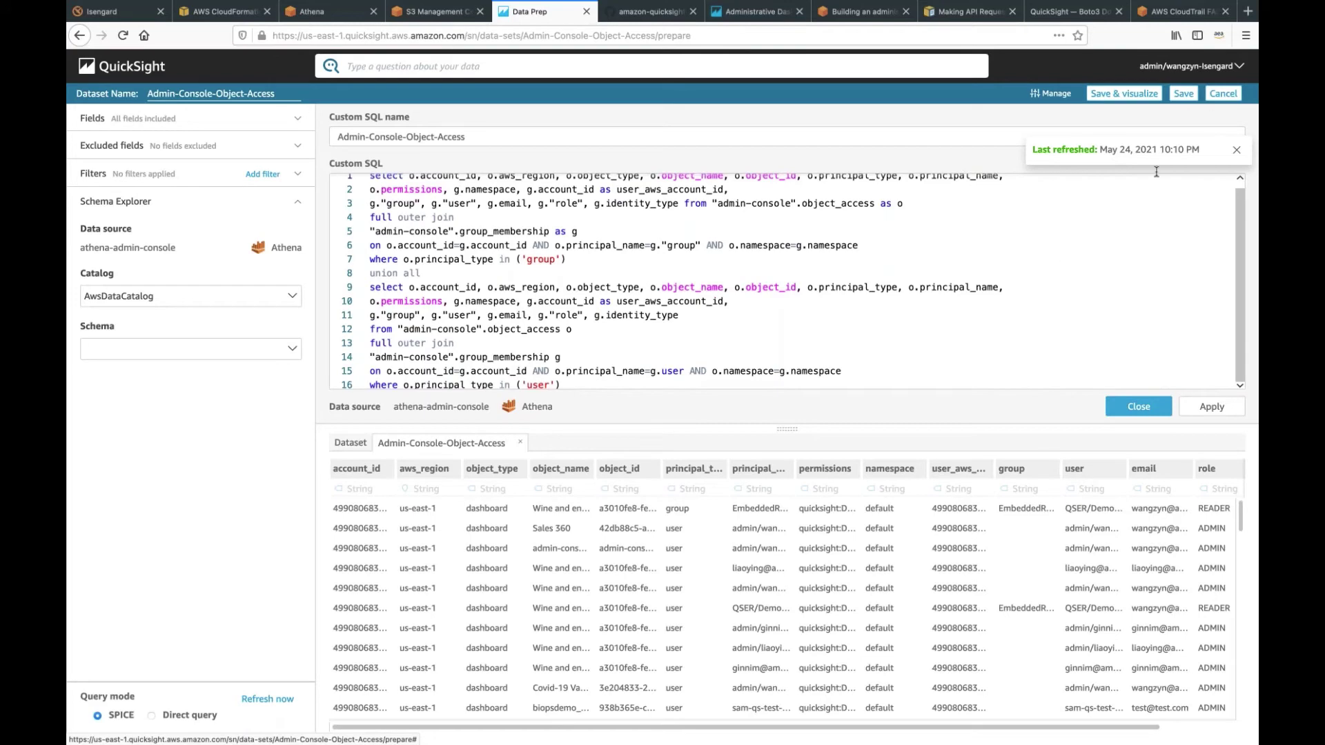
left_click(1223, 93)
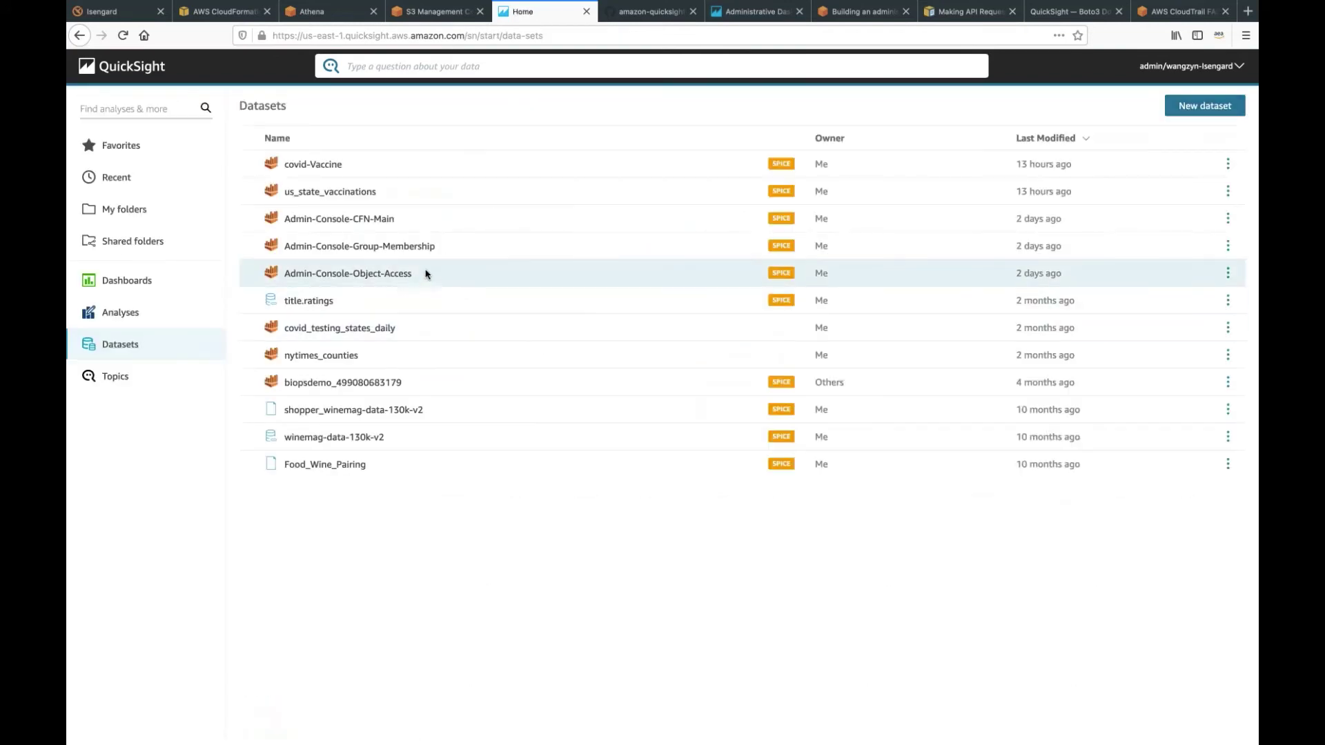
Open the Admin-Console-Group-Membership dataset's custom SQL and preview, and exit without saving.
left_click(404, 248)
left_click(550, 421)
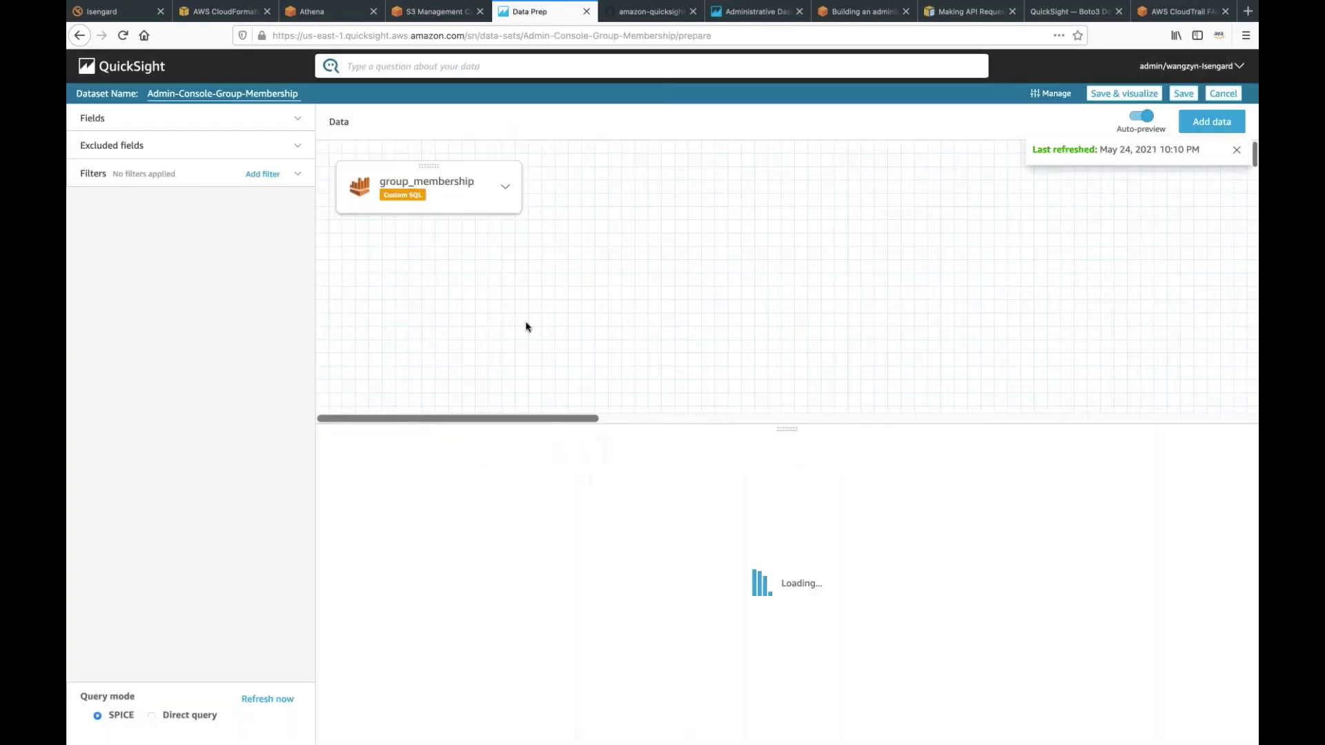
left_click(505, 189)
left_click(541, 208)
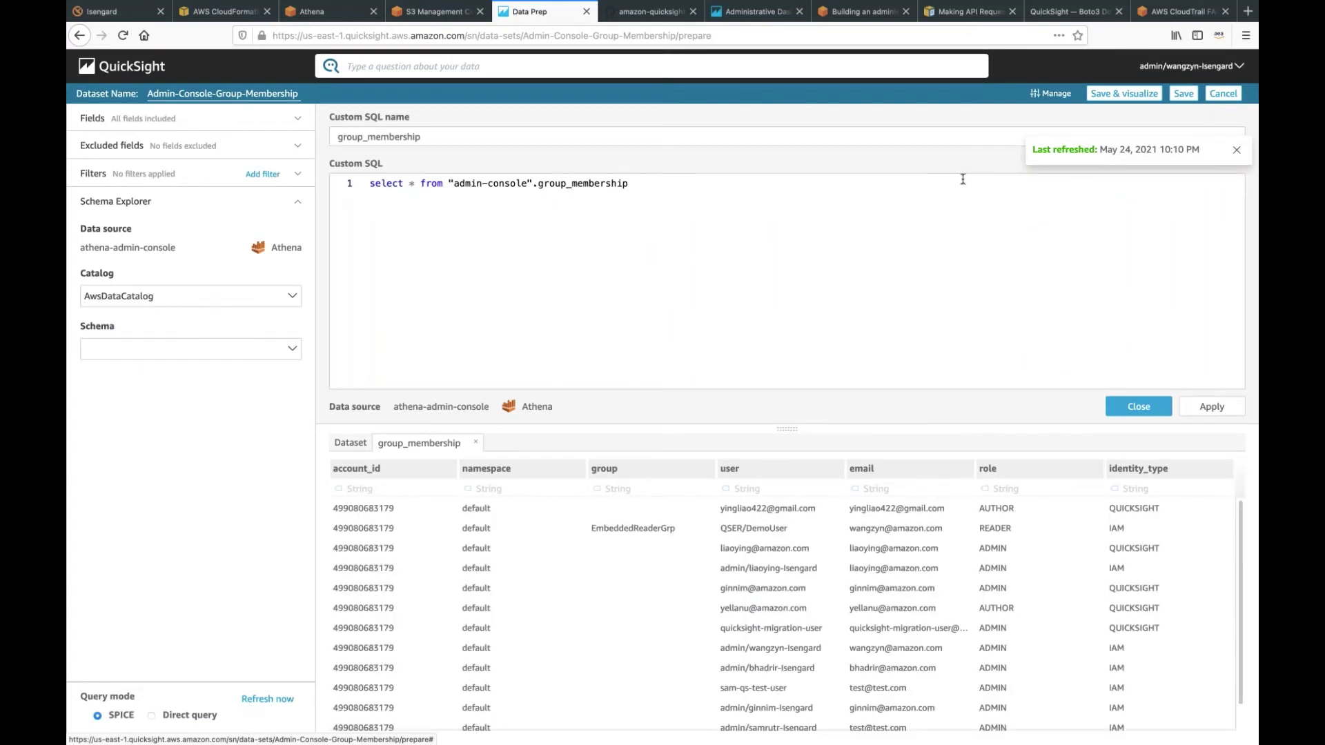
left_click(1223, 93)
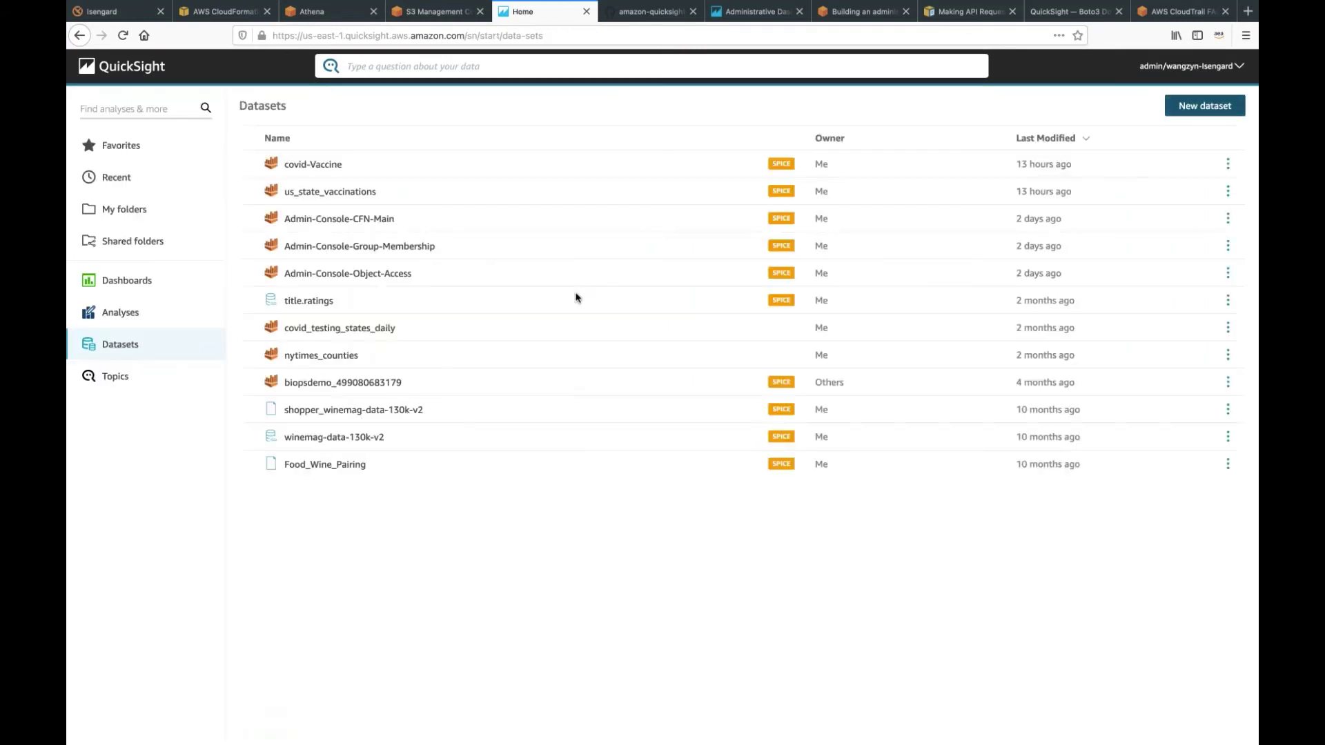
Open the Admin-Console-CFN-Main dataset for editing and display the custom SQL of its CFN-Main table.
left_click(365, 219)
left_click(561, 420)
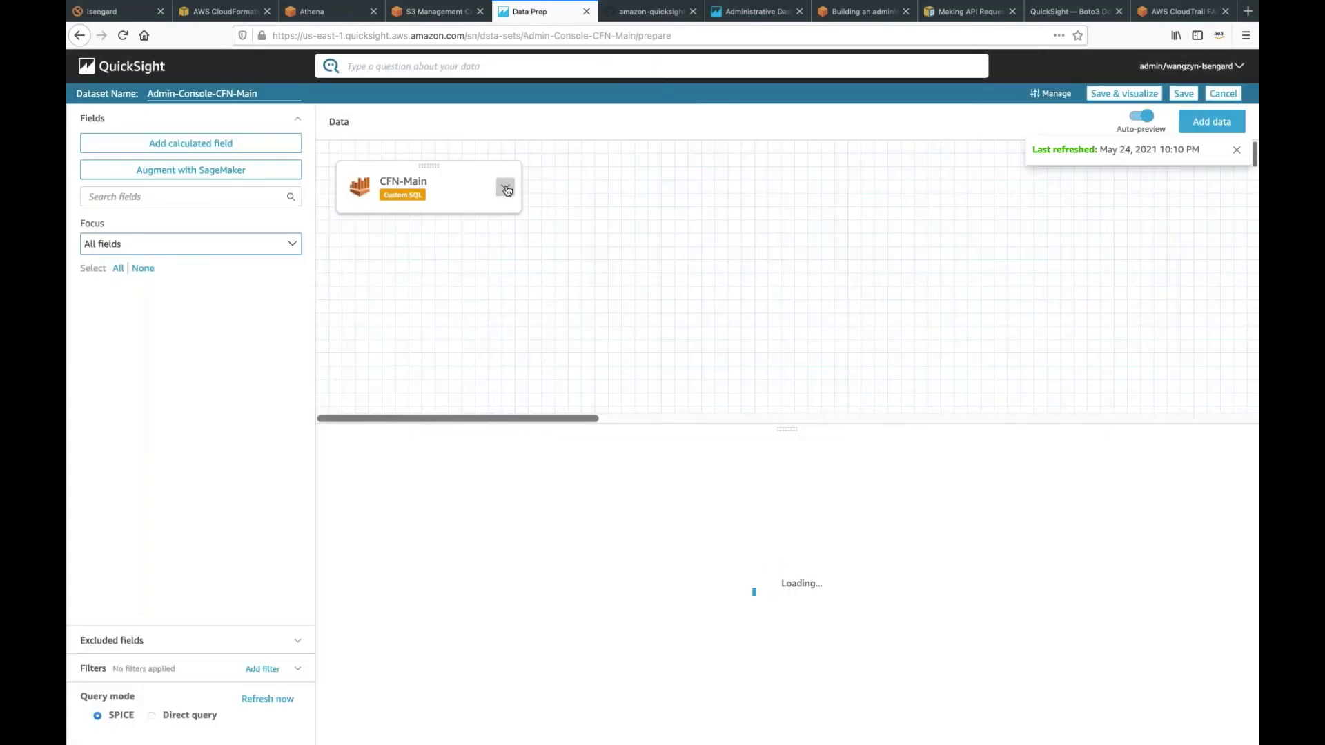
left_click(506, 186)
left_click(545, 209)
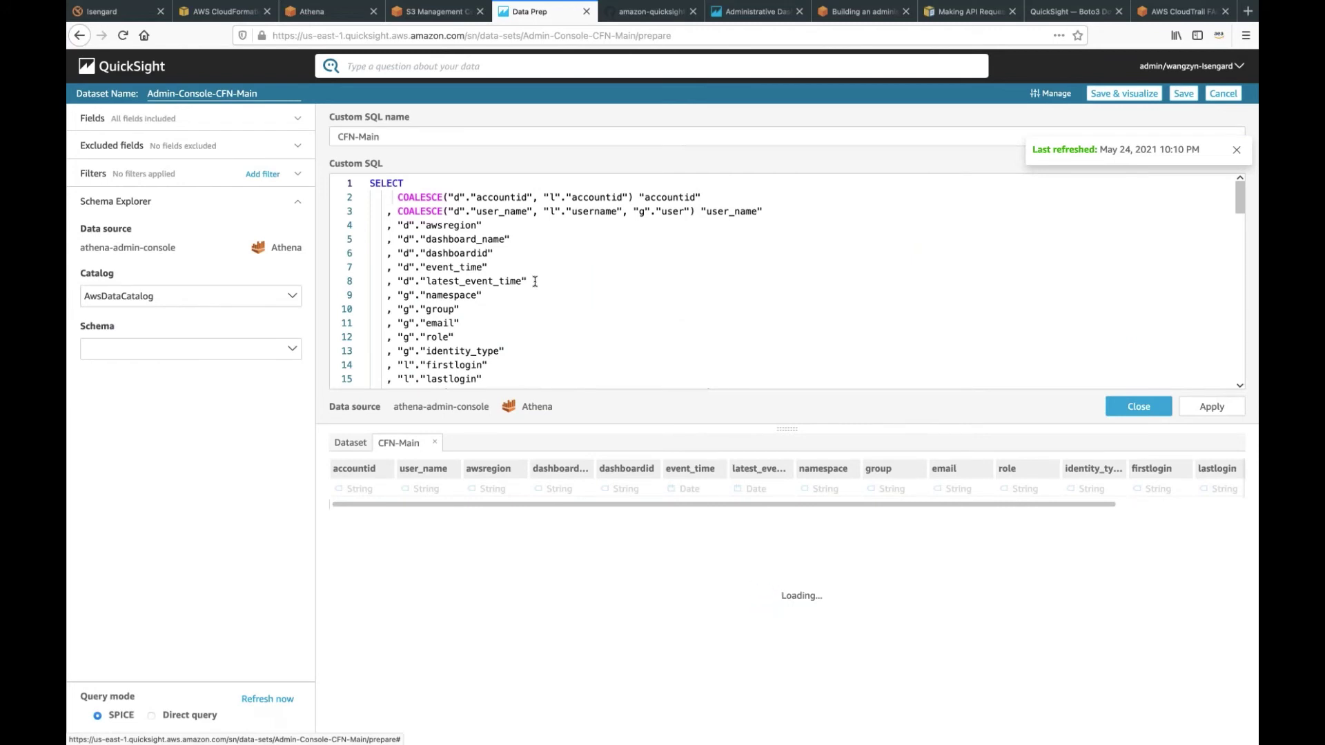
Examine the CFN-Main query's selected columns and the start of its CloudTrail subquery, highlighting the split_part expression behind assumed_role.
scroll(535, 282, "down", 5)
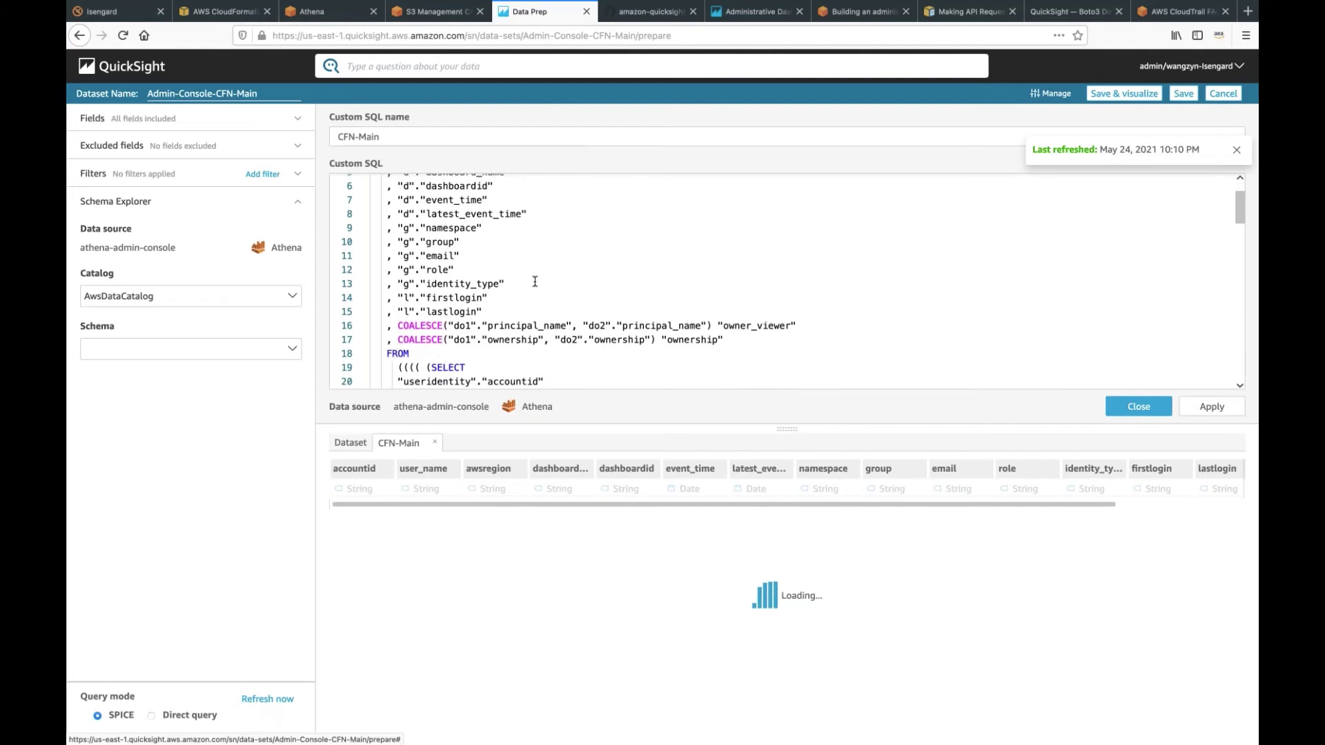
scroll(535, 281, "down", 3)
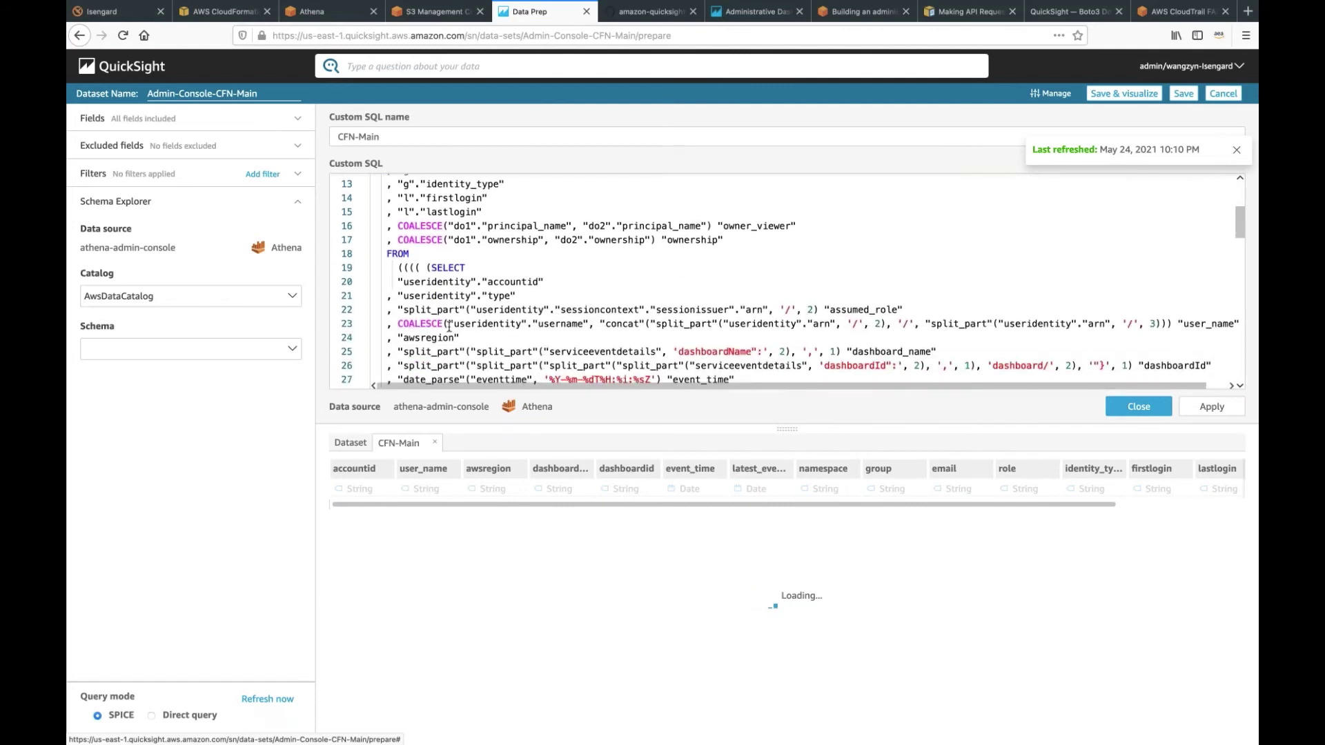
scroll(449, 326, "down", 3)
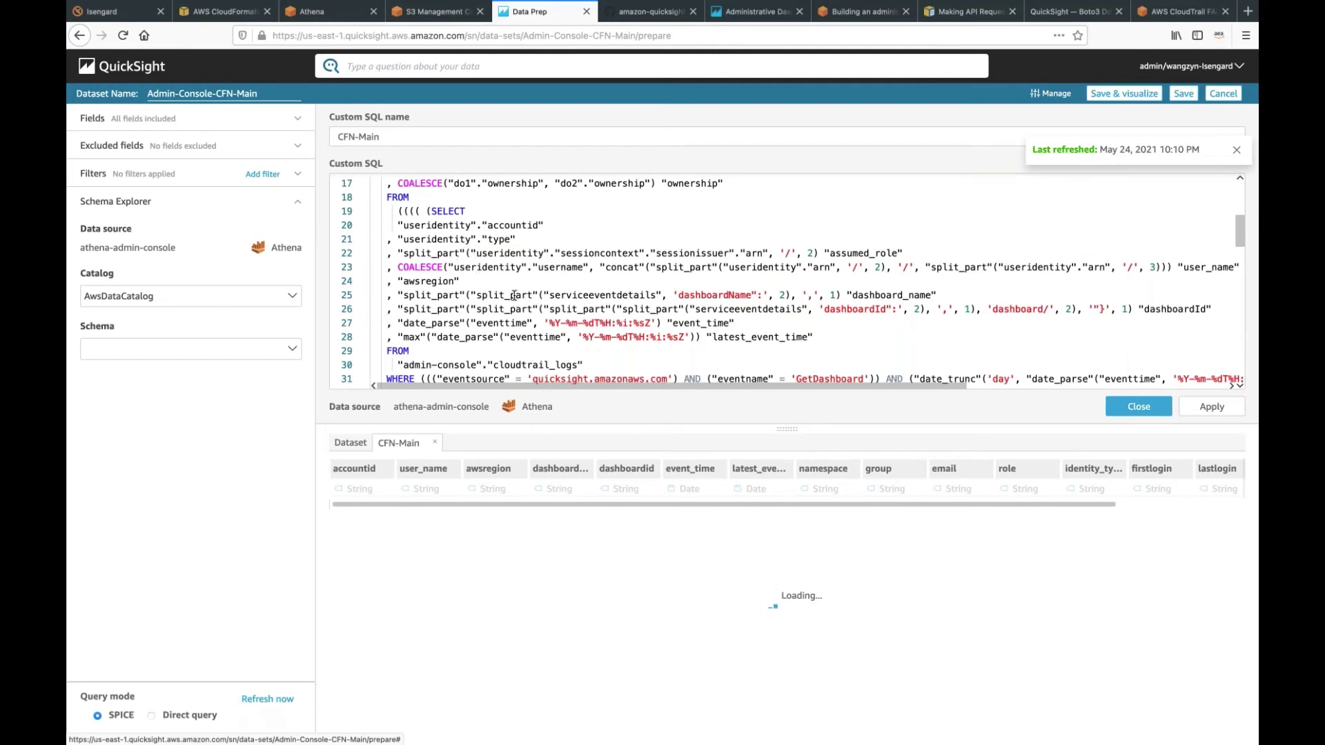
scroll(514, 295, "down", 1)
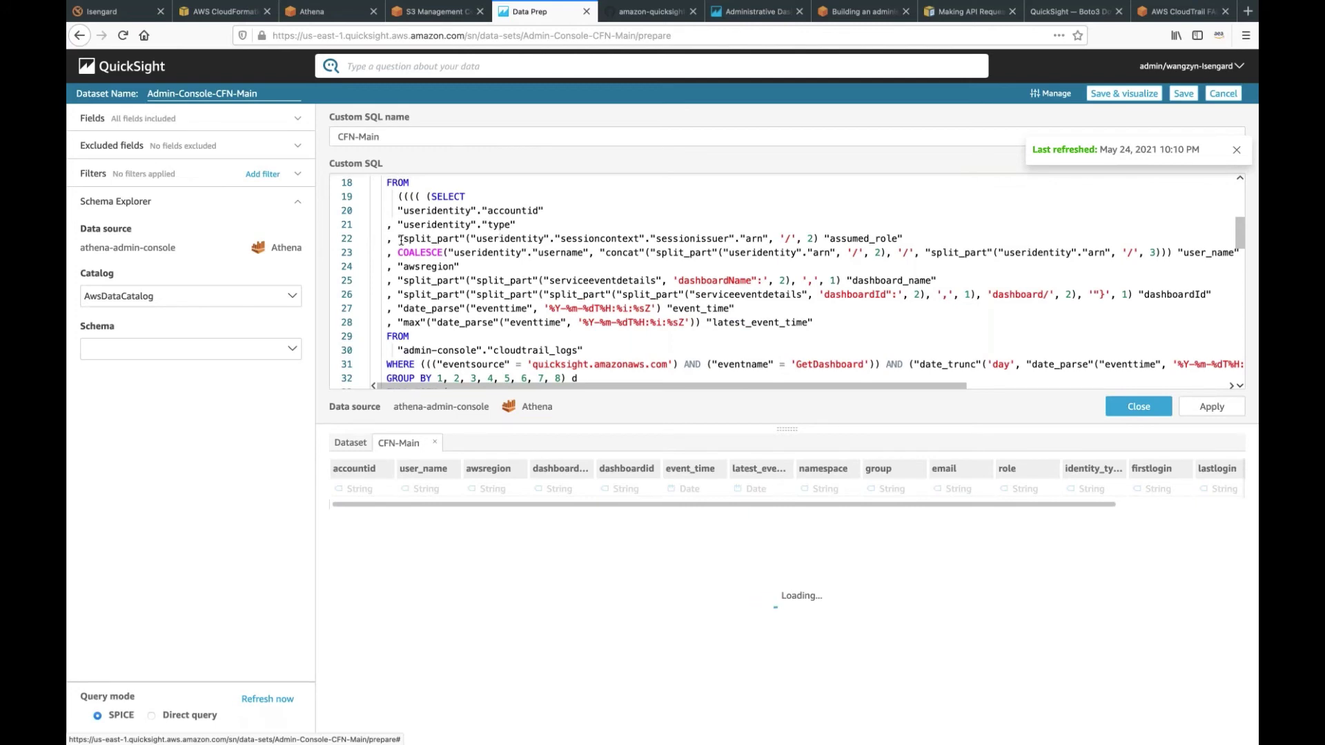
left_click_drag(397, 239, 819, 238)
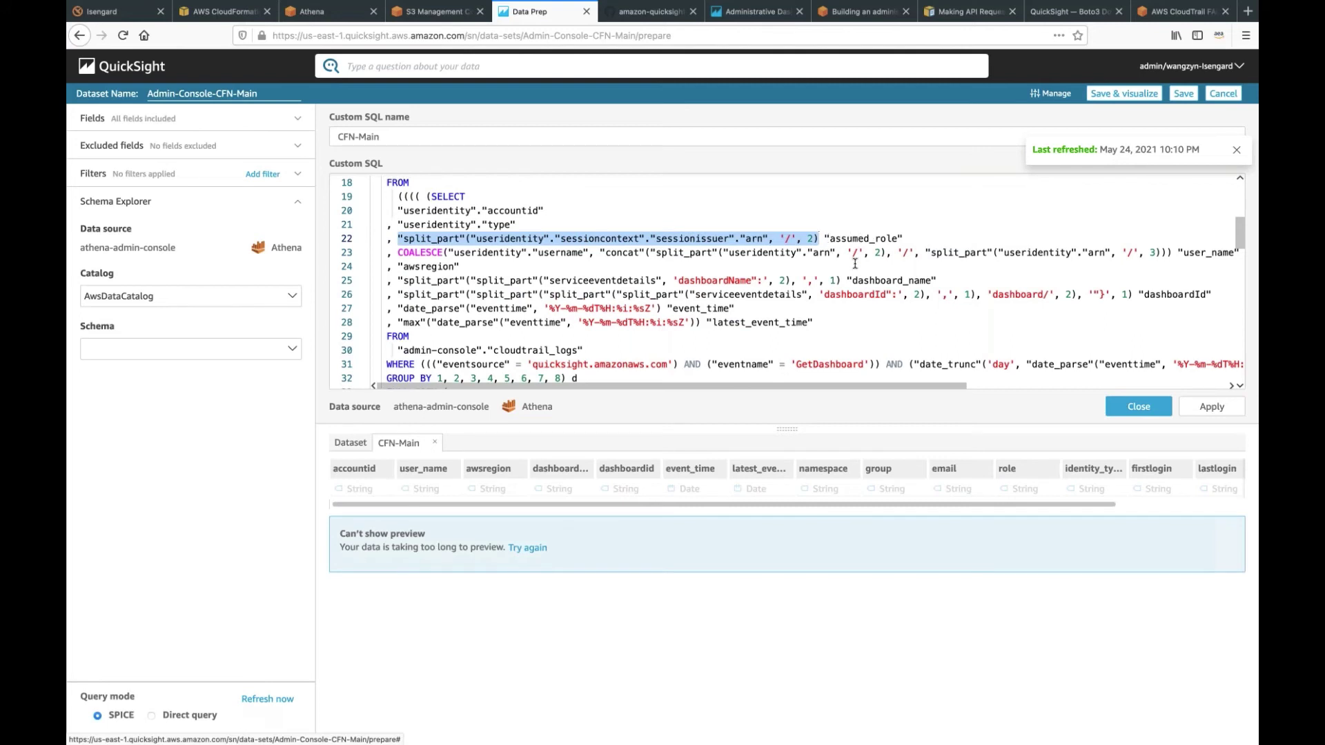
left_click(482, 269)
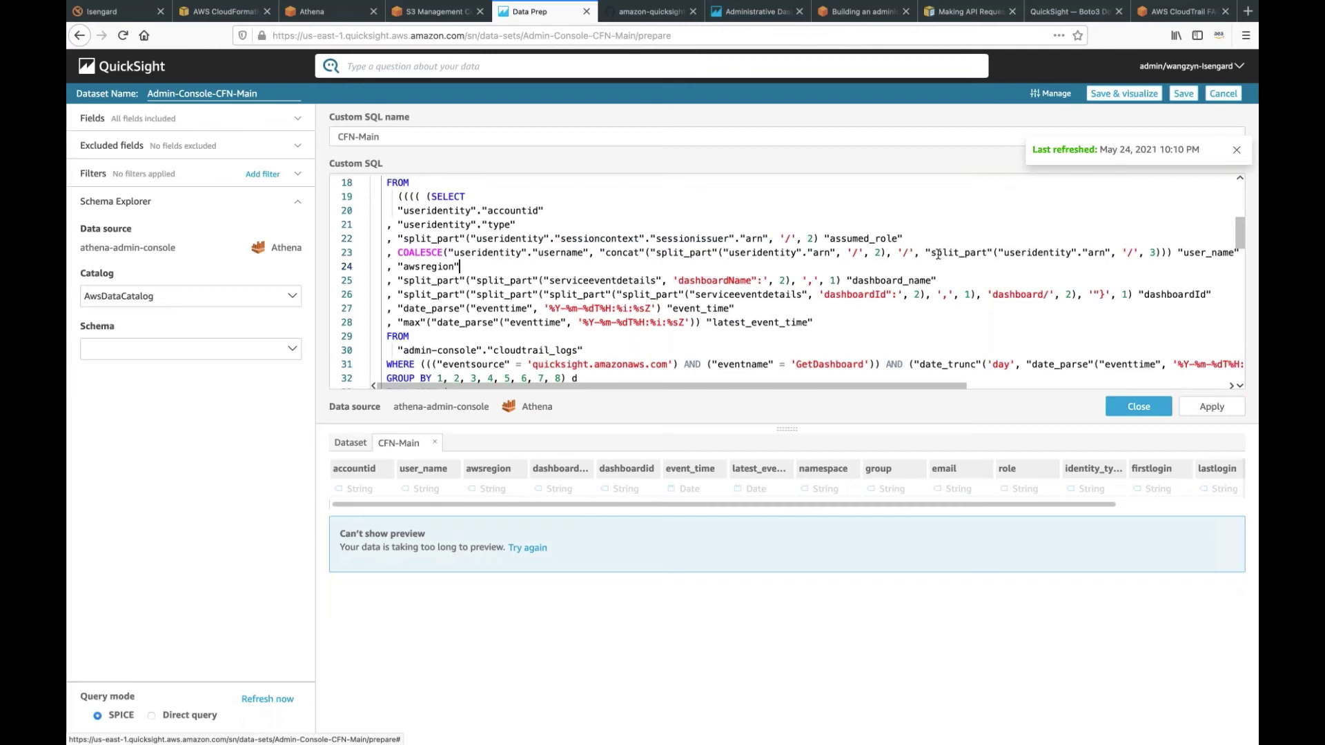
Examine how the cloudtrail_logs subquery parses dashboard names, IDs and event times, and read its full GetDashboard and date filter.
scroll(938, 255, "down", 1)
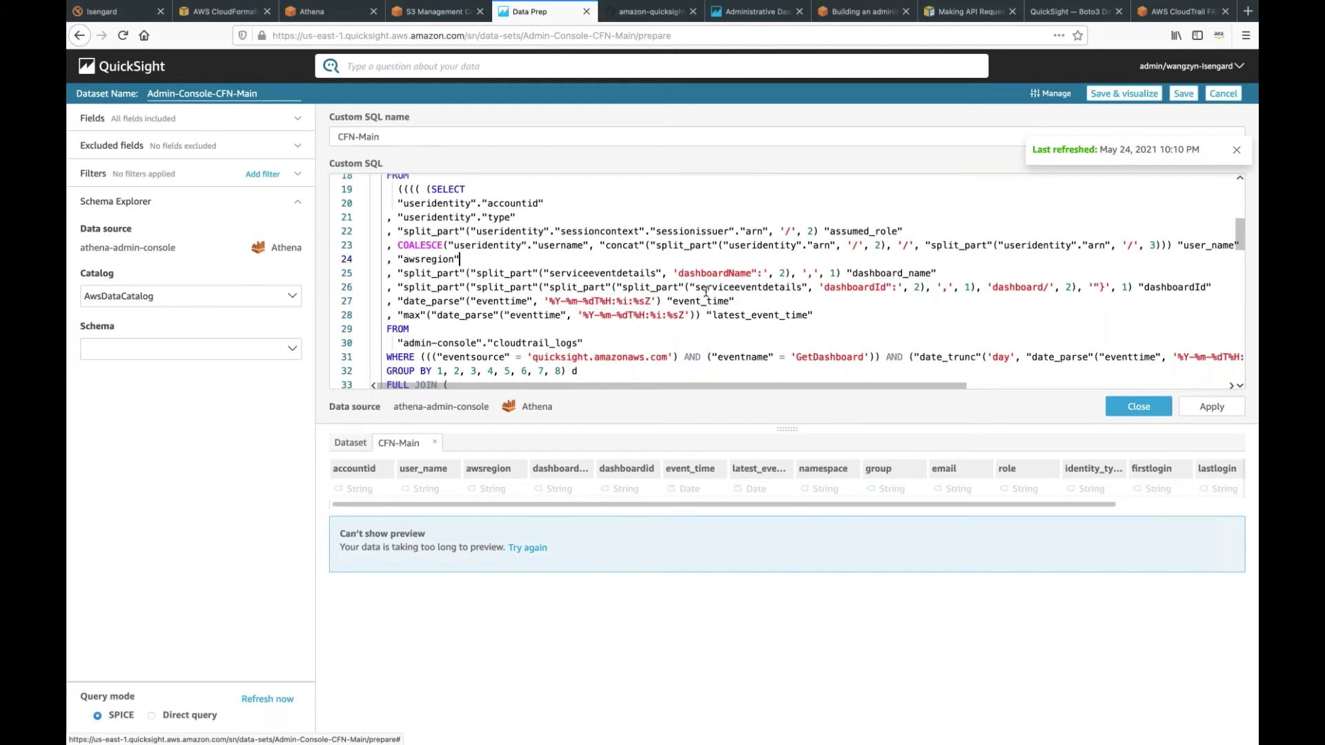
scroll(707, 291, "down", 1)
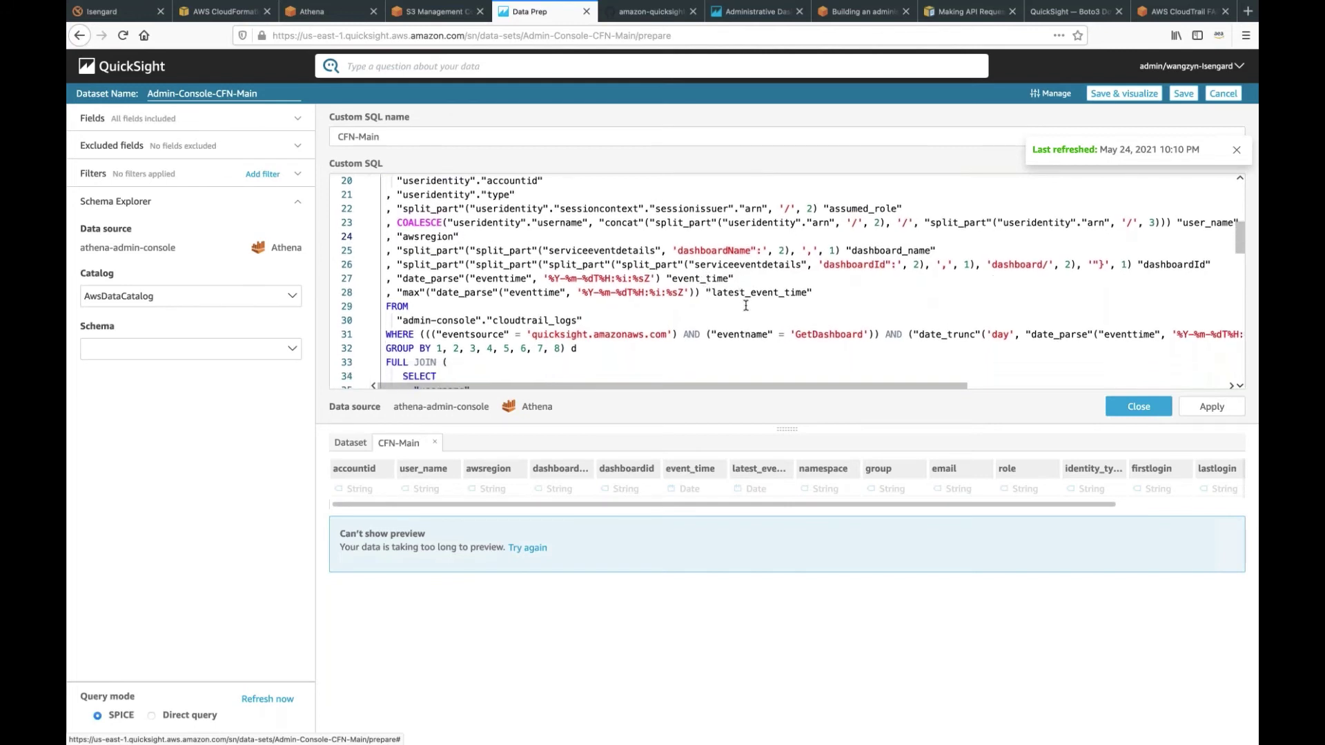
scroll(745, 305, "down", 1)
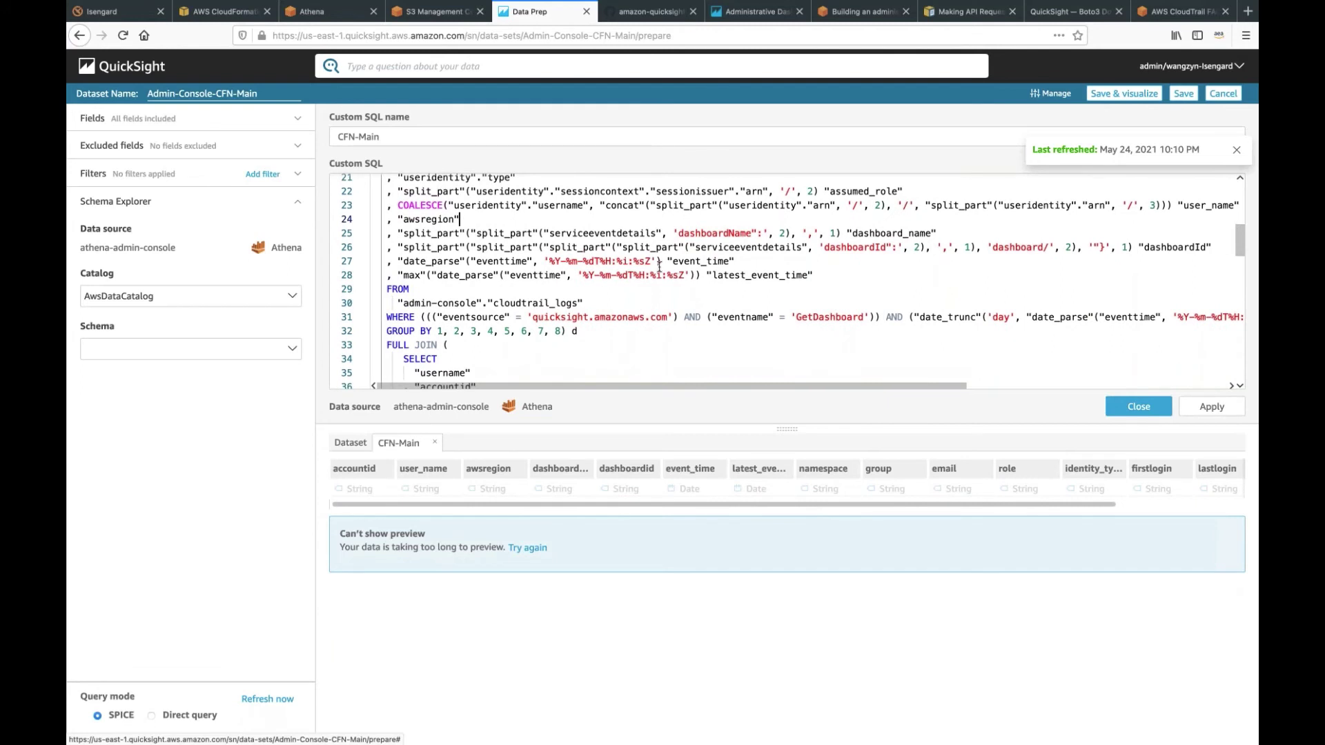
scroll(659, 266, "down", 1)
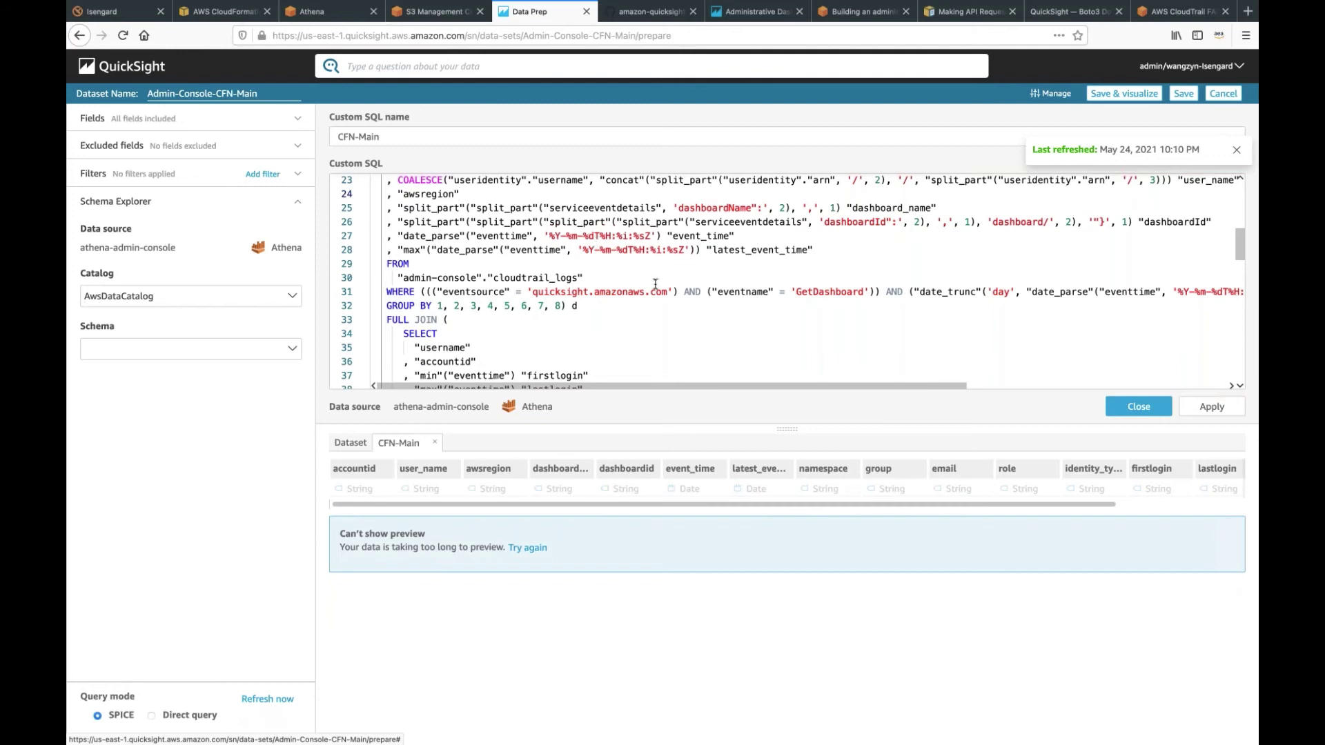
scroll(655, 284, "down", 1)
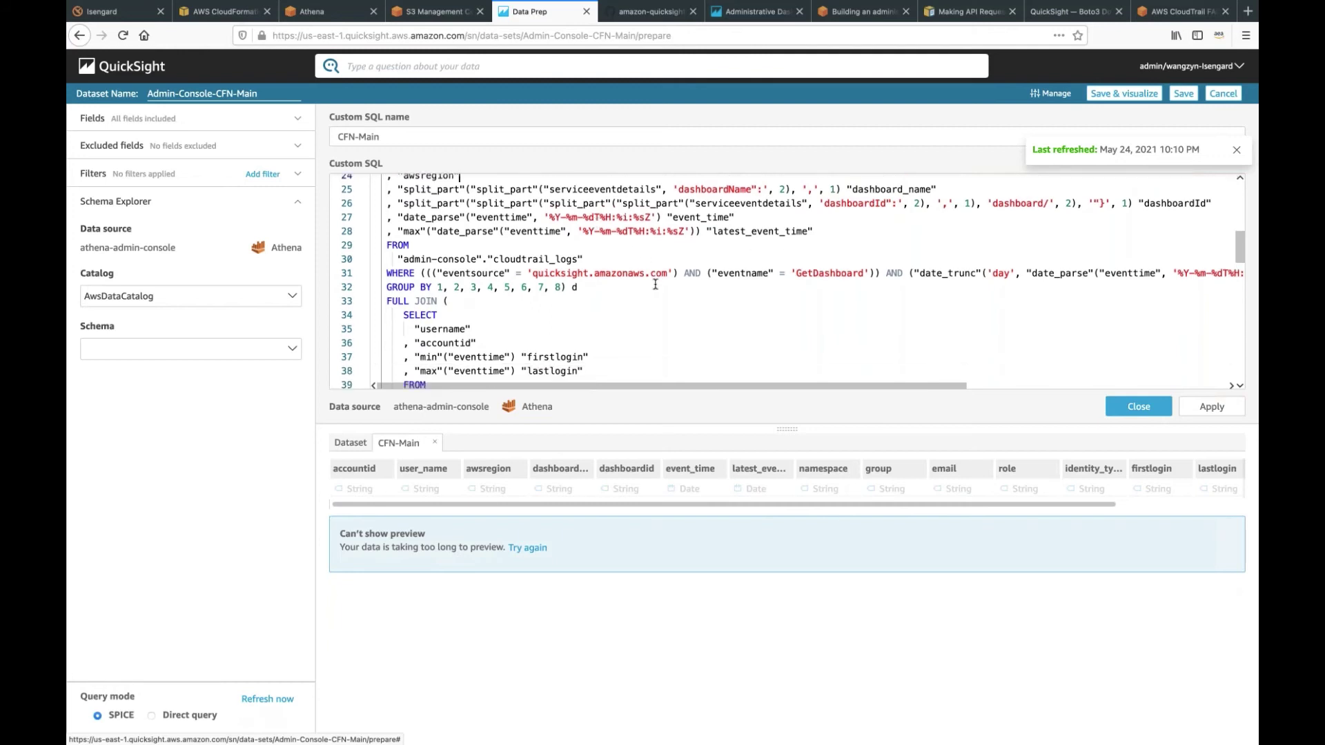
scroll(655, 284, "down", 2)
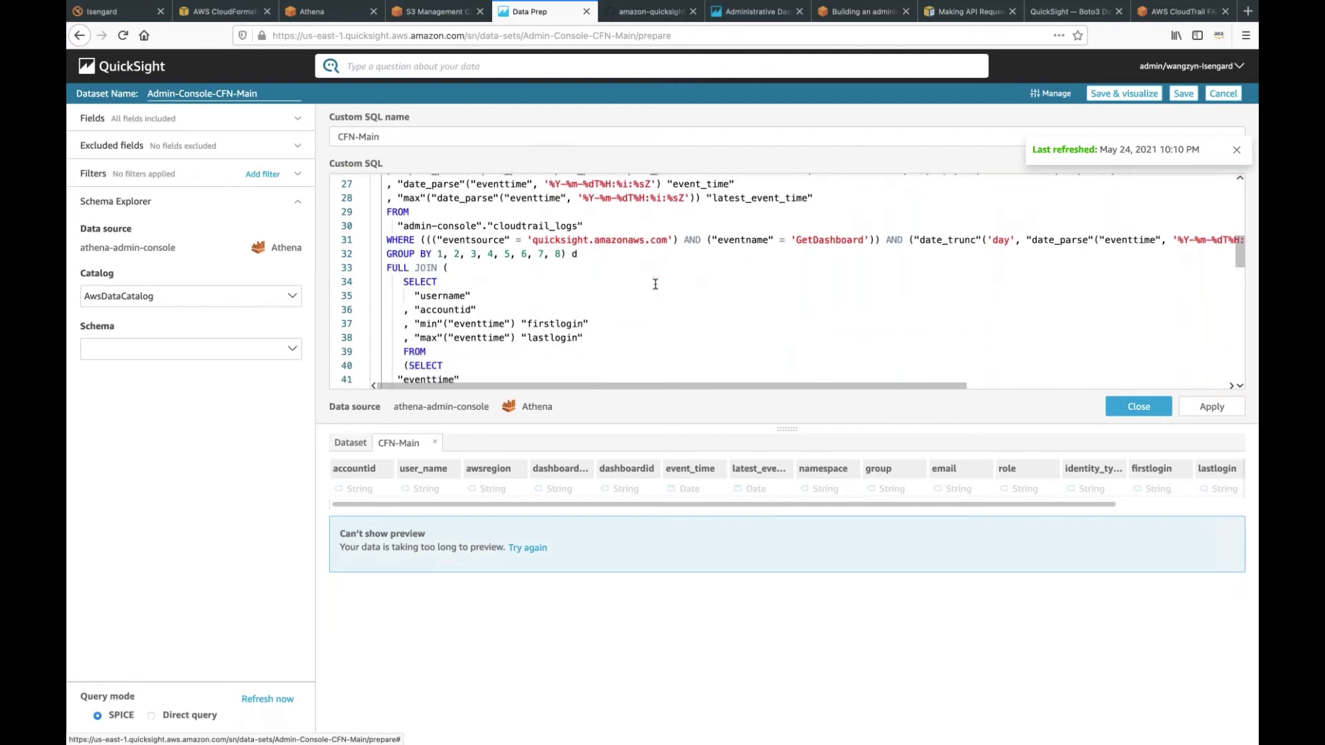
scroll(655, 284, "down", 1)
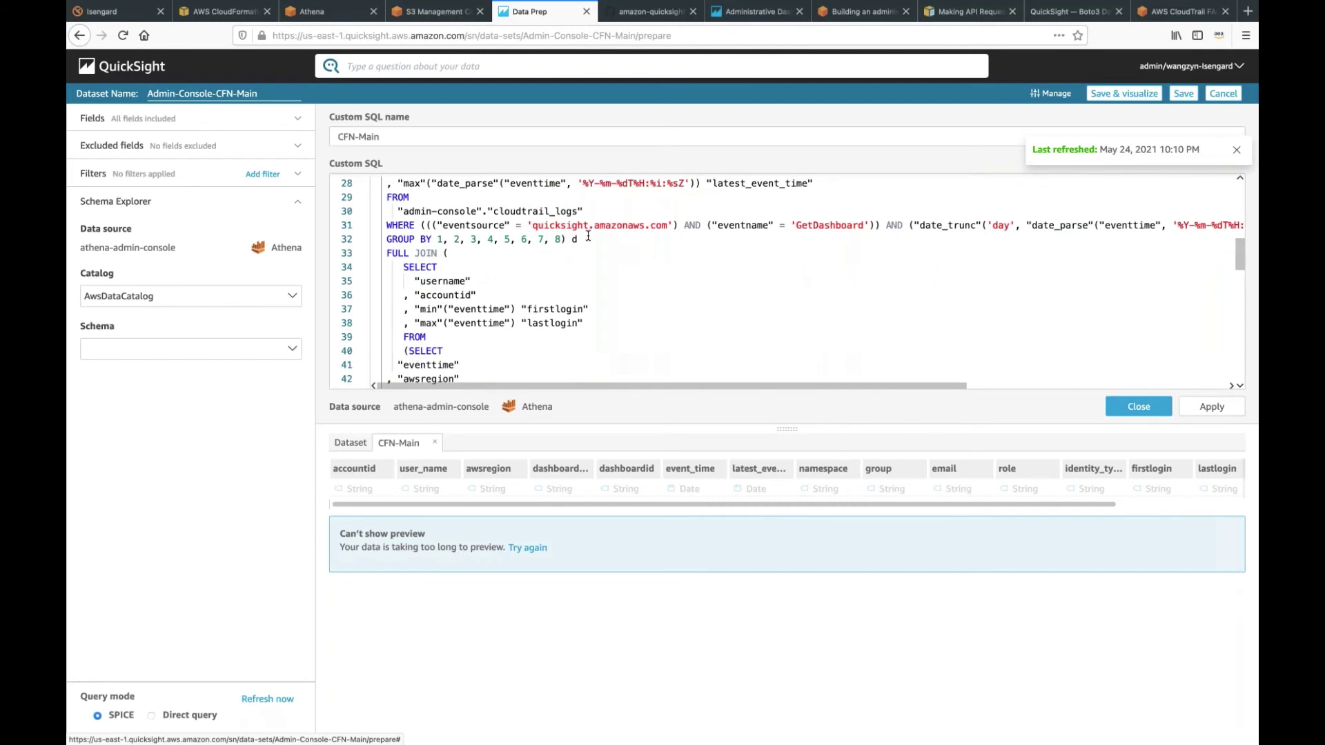
scroll(621, 241, "right", 3)
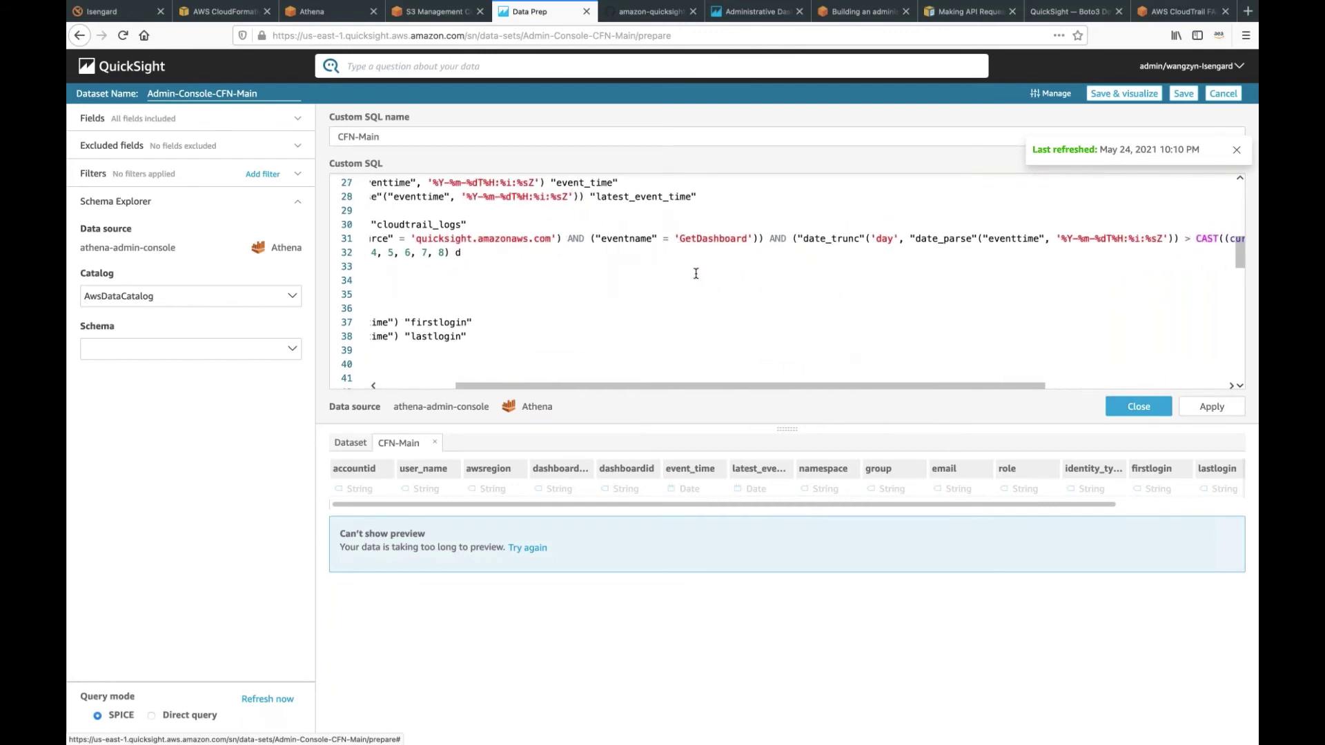
scroll(696, 274, "right", 5)
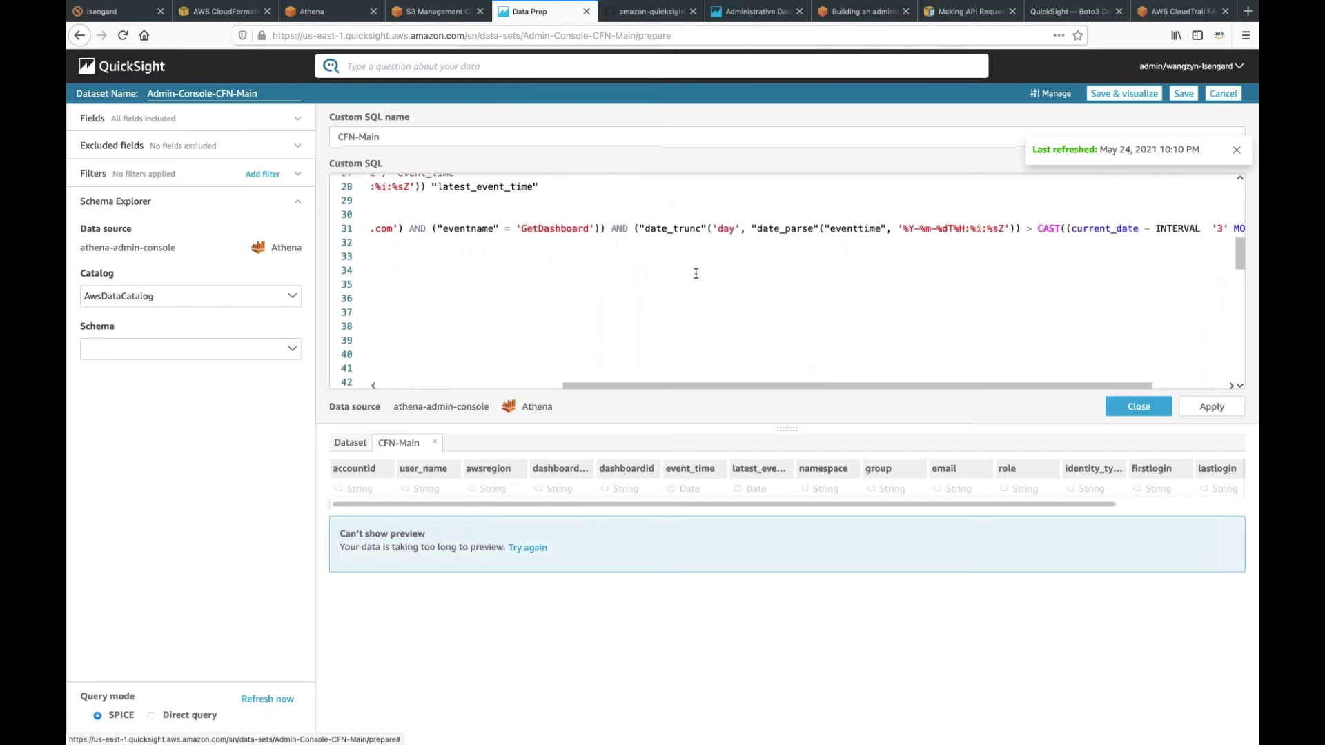
scroll(696, 274, "right", 1)
scroll(696, 274, "left", 5)
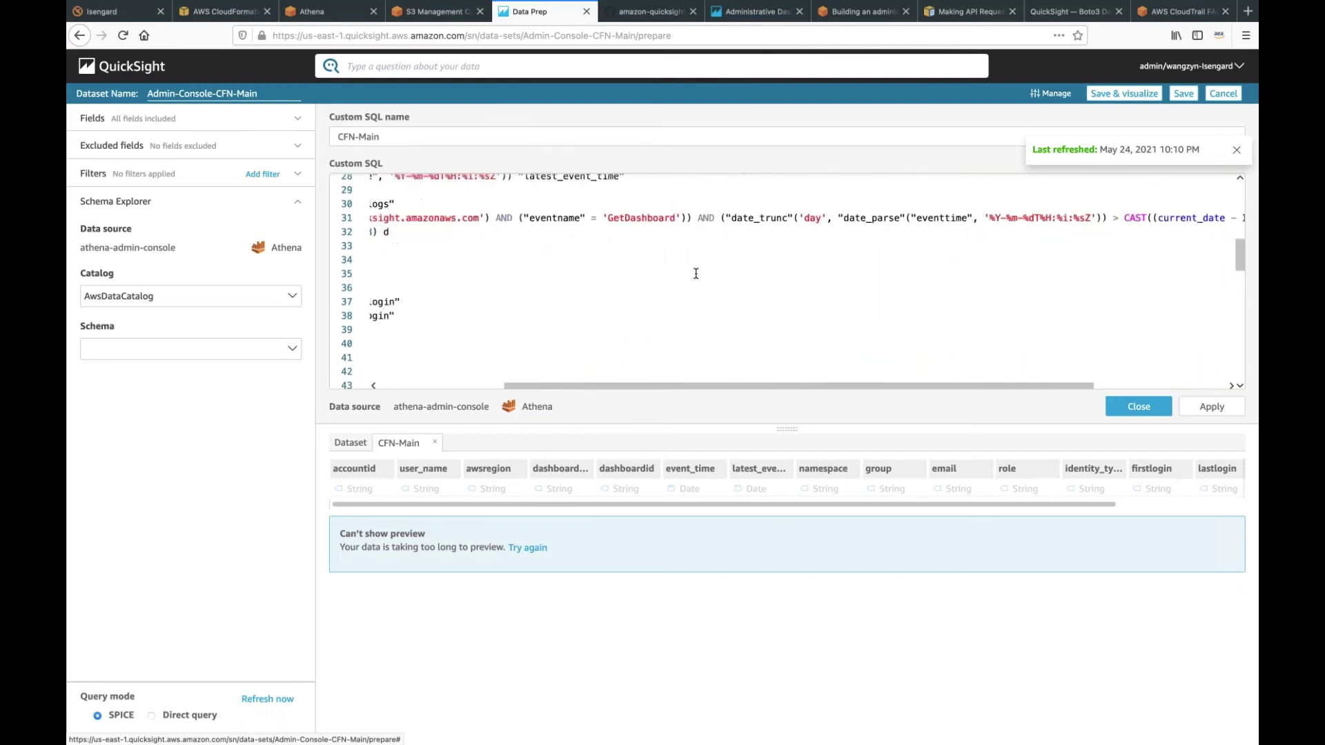
Examine the full-joined login subquery with firstlogin and lastlogin, comparing its AssumeRoleWithSAML filter with the preceding GetDashboard subquery.
scroll(696, 273, "down", 2)
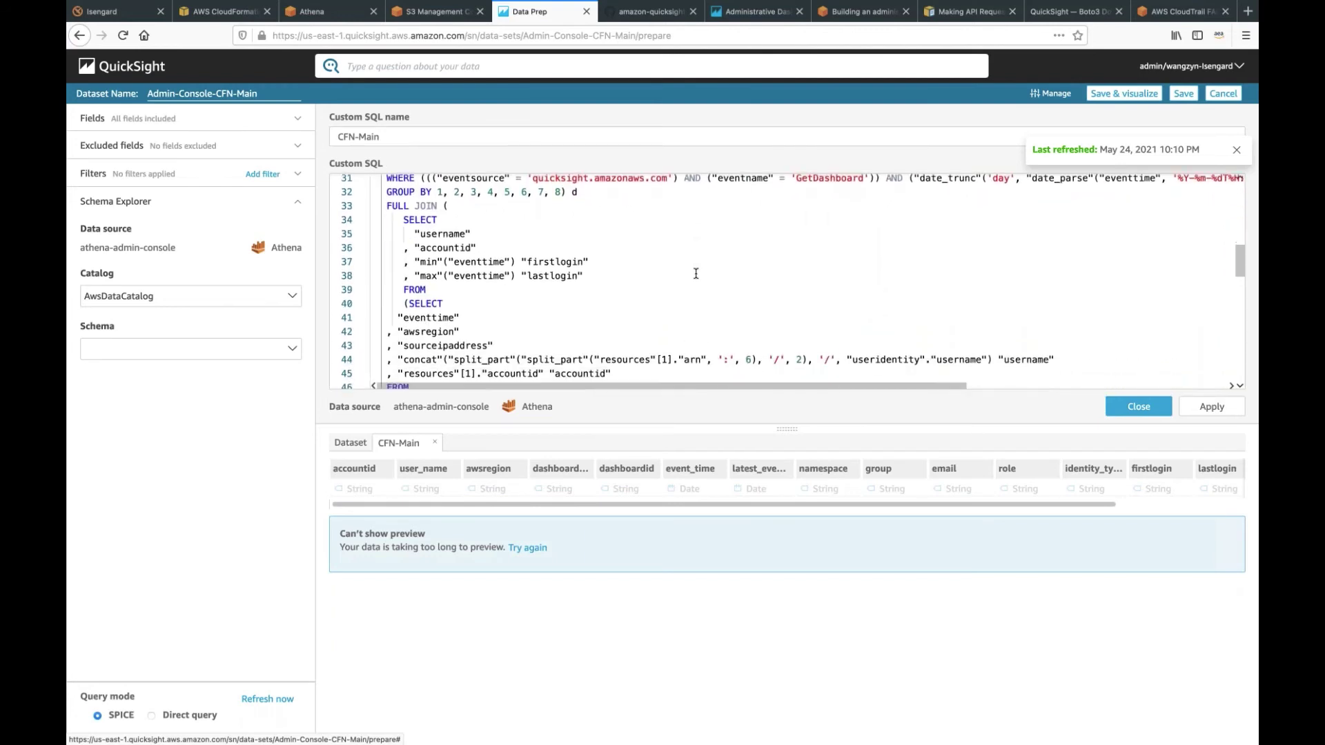
scroll(696, 274, "down", 2)
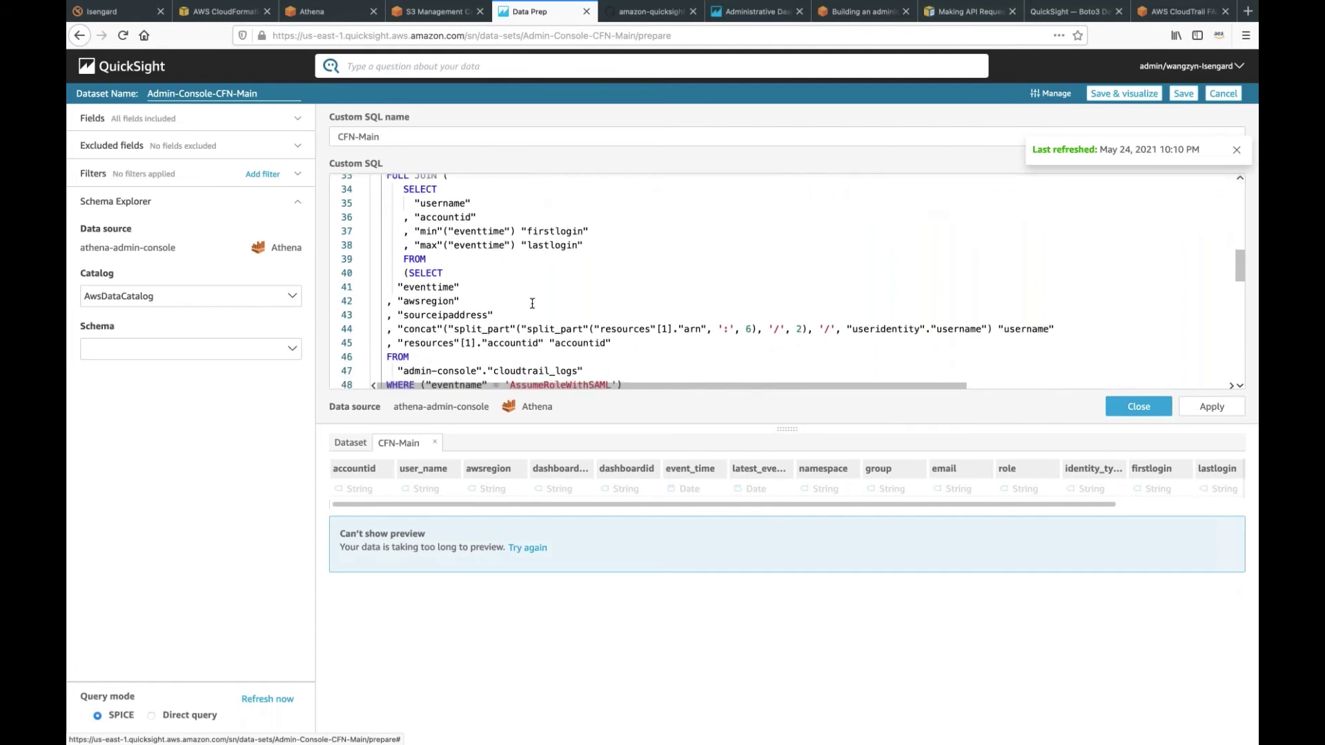
scroll(532, 304, "down", 2)
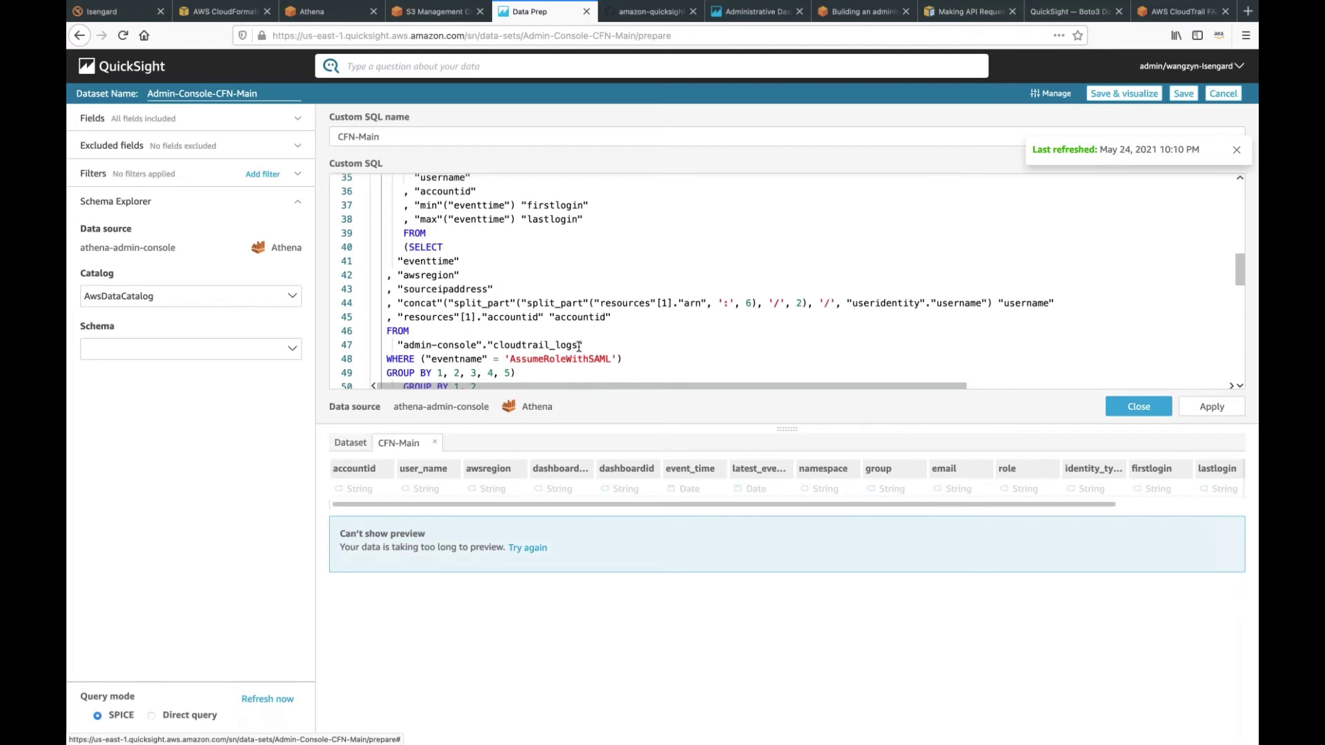
scroll(562, 305, "up", 2)
scroll(562, 306, "down", 3)
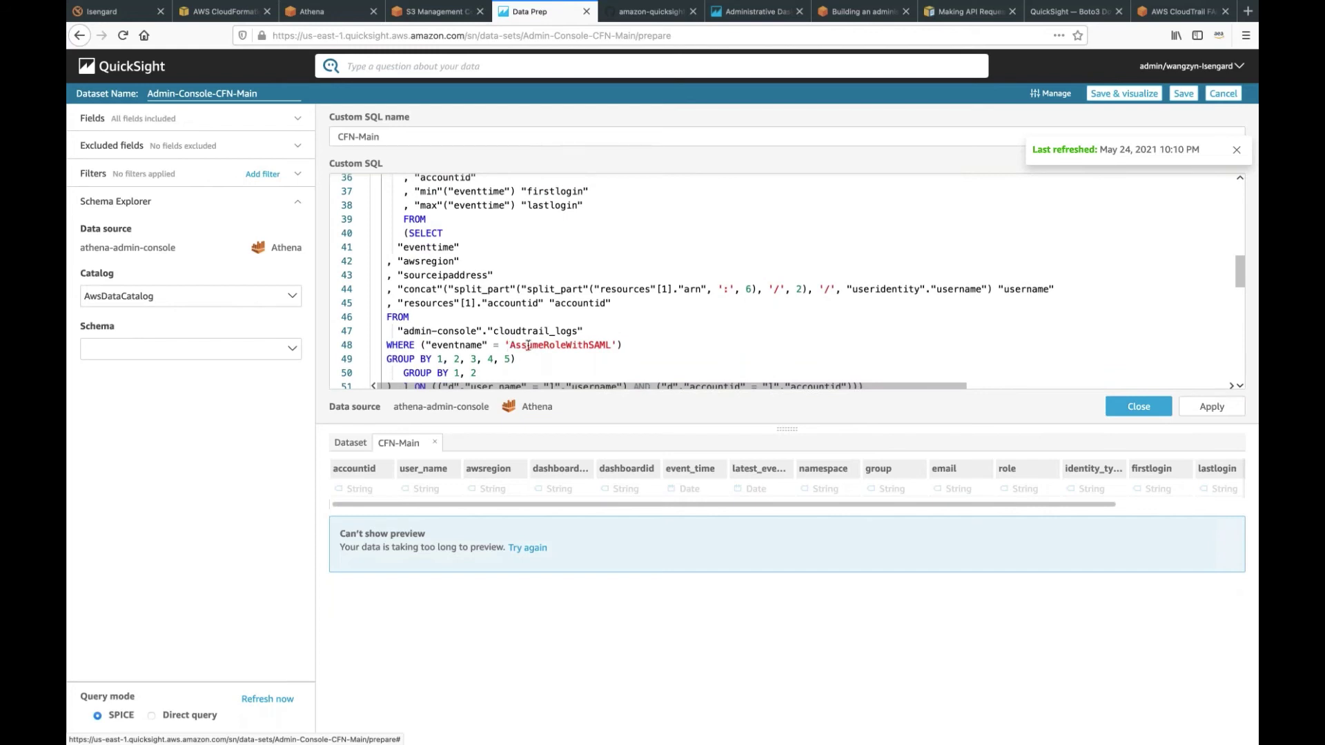
scroll(635, 304, "up", 3)
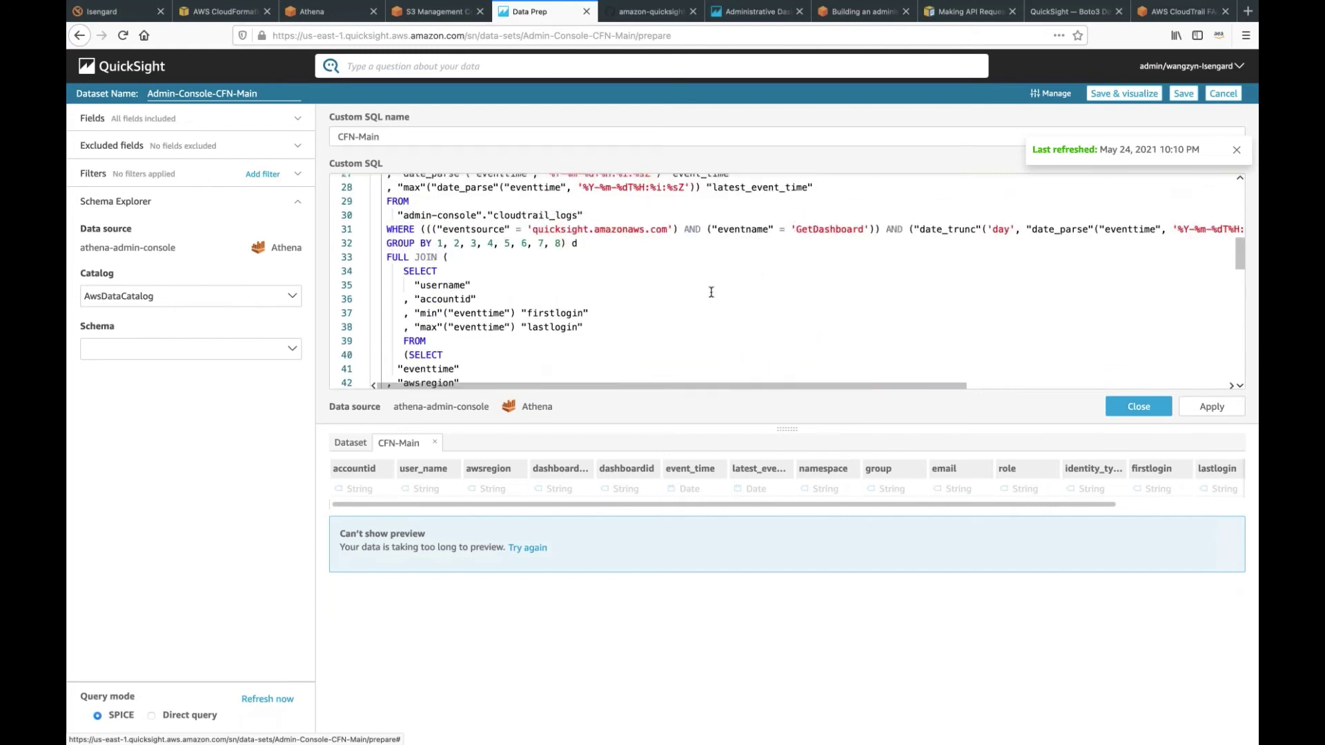
scroll(711, 292, "down", 3)
scroll(613, 342, "down", 1)
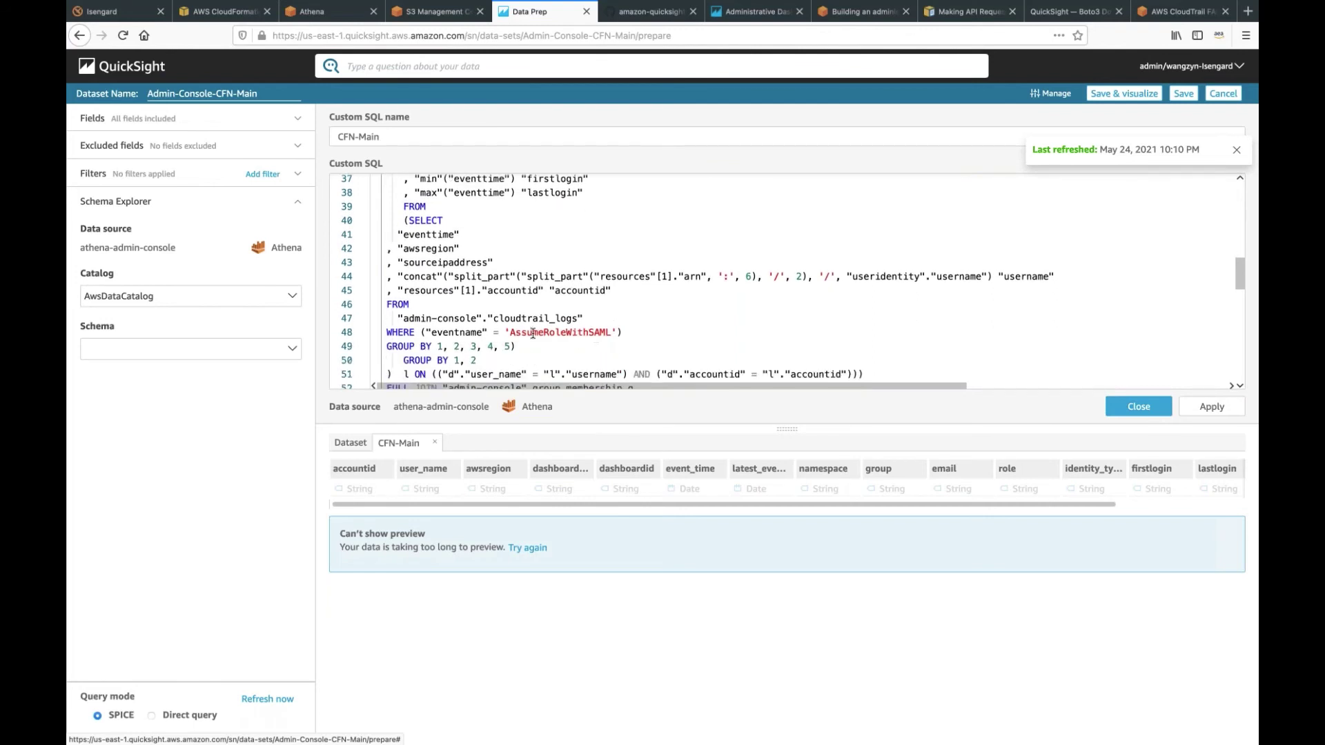
scroll(690, 304, "up", 3)
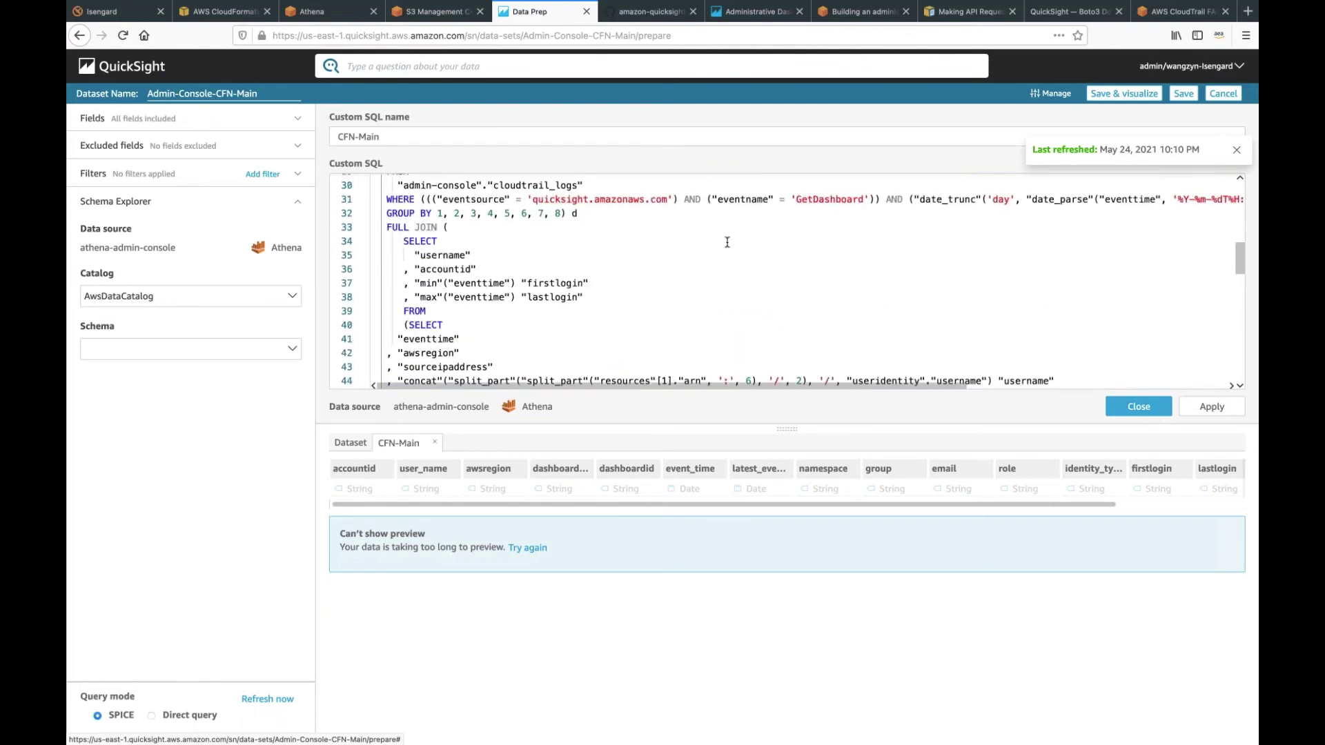
scroll(727, 247, "down", 1)
scroll(727, 247, "down", 2)
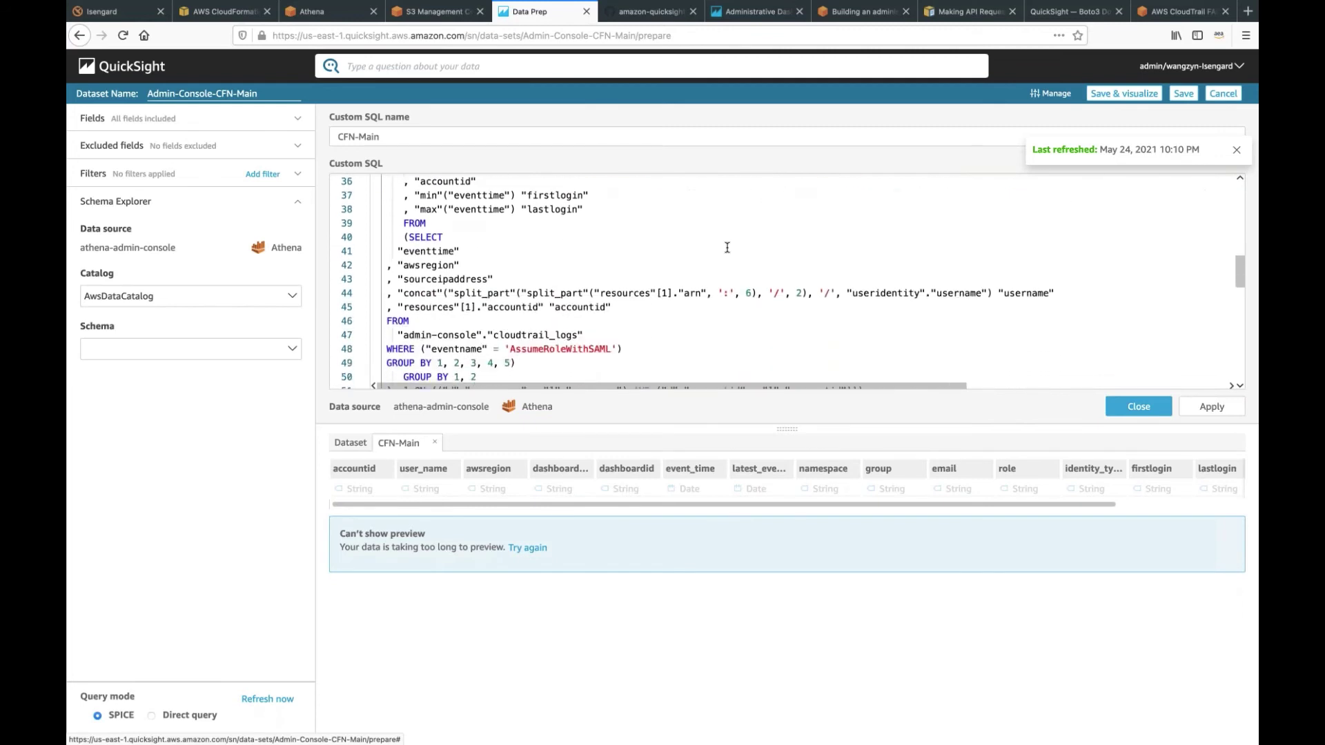
Review the full join to group_membership and its account and user matching conditions in the CFN-Main query.
scroll(727, 248, "down", 2)
scroll(727, 247, "down", 3)
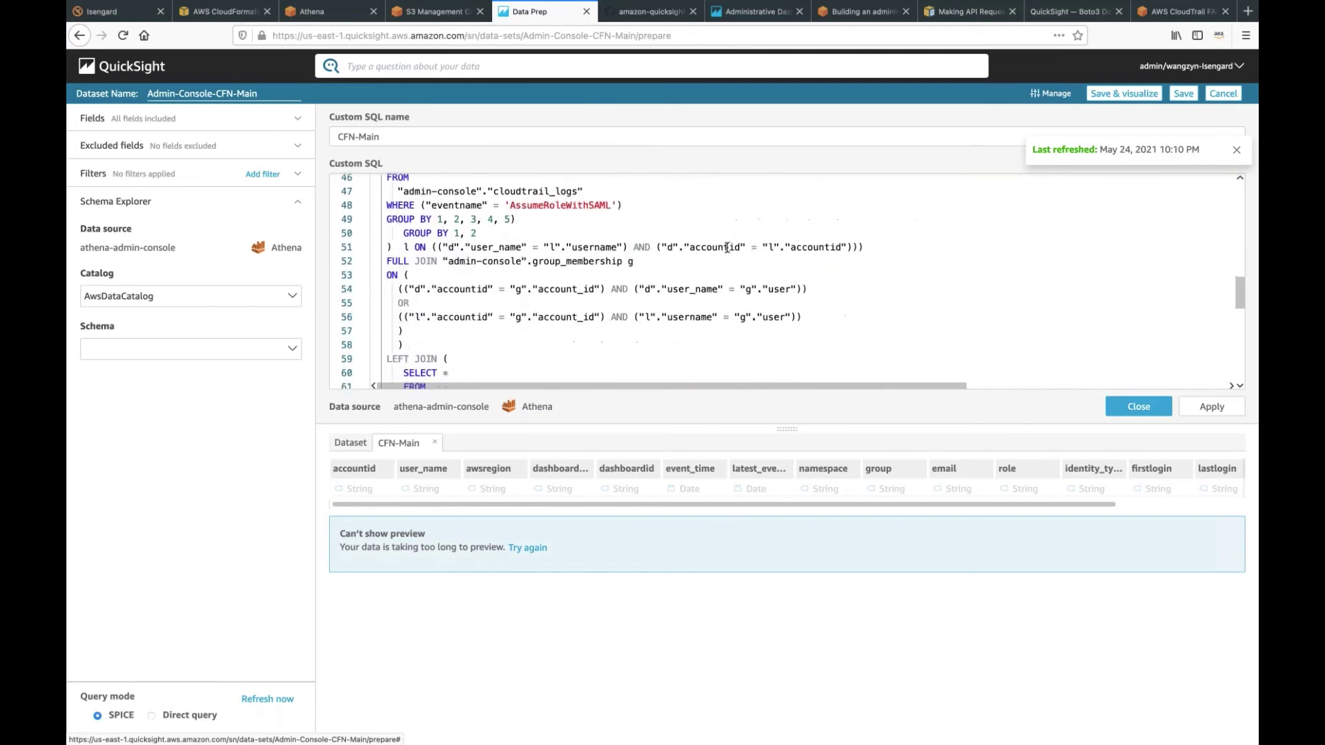
scroll(727, 247, "down", 2)
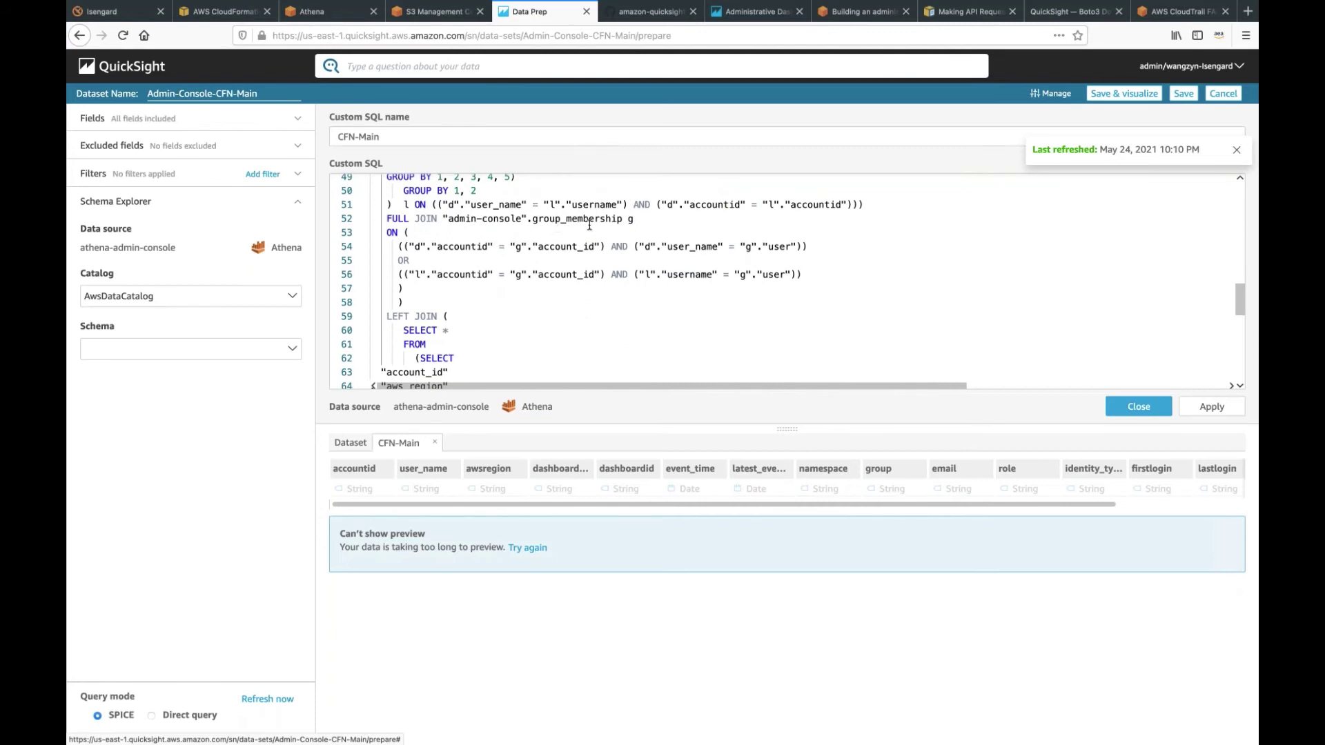
scroll(580, 306, "down", 1)
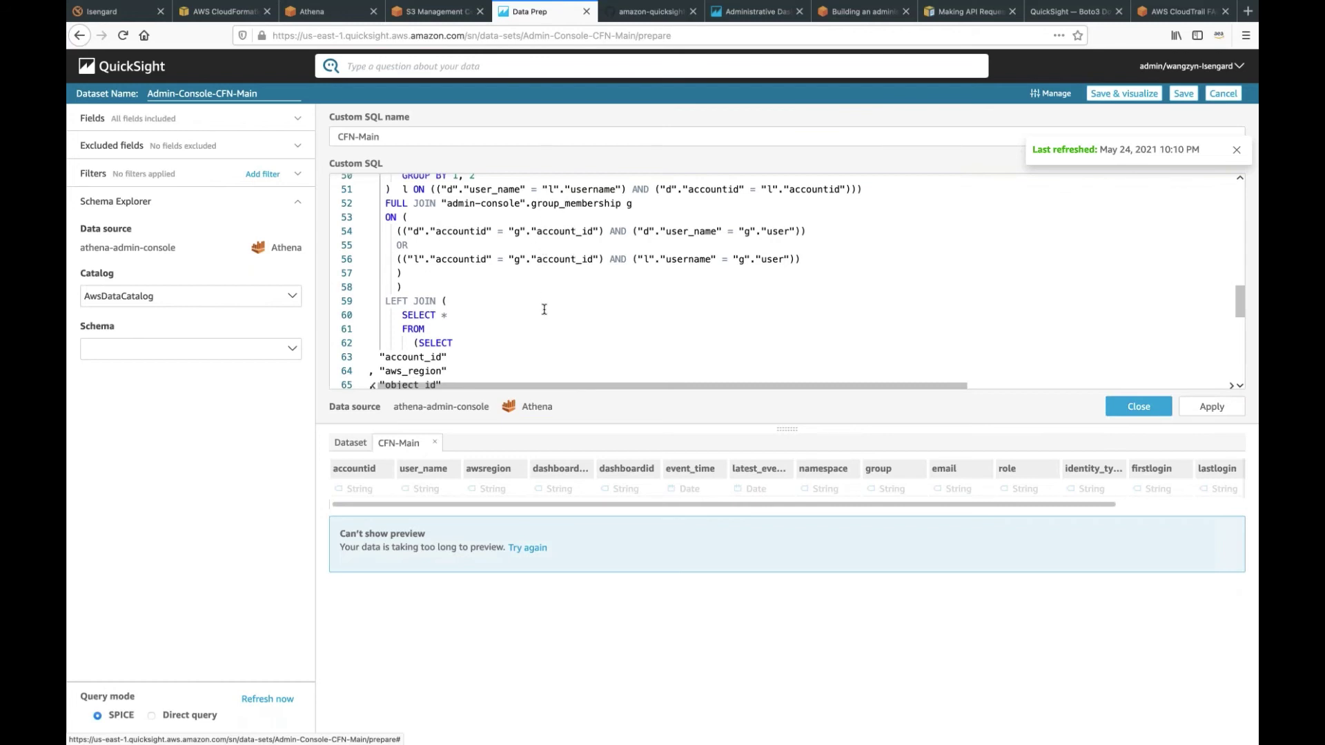
Review the two left joins to object_access for group and user principals, including the Owner/Viewer ownership expression.
scroll(544, 309, "down", 3)
scroll(543, 309, "down", 3)
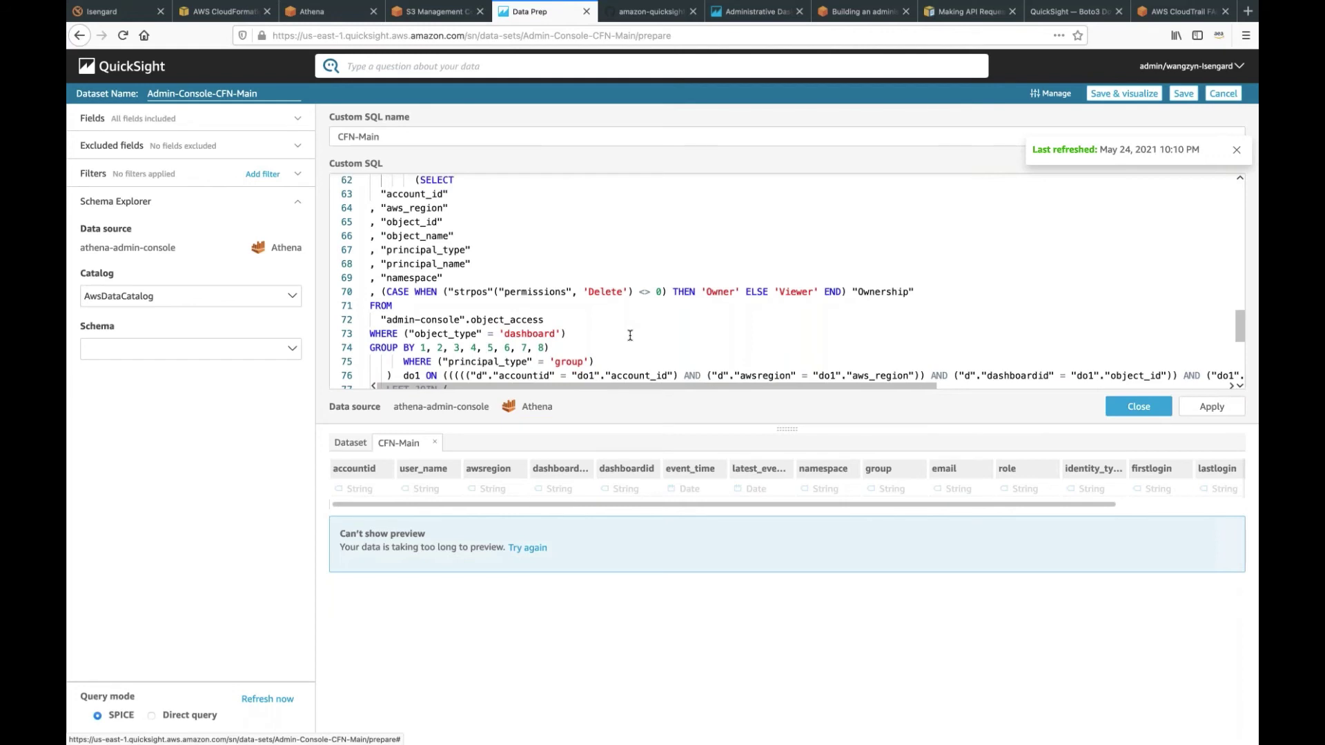
scroll(630, 335, "up", 2)
scroll(630, 335, "down", 2)
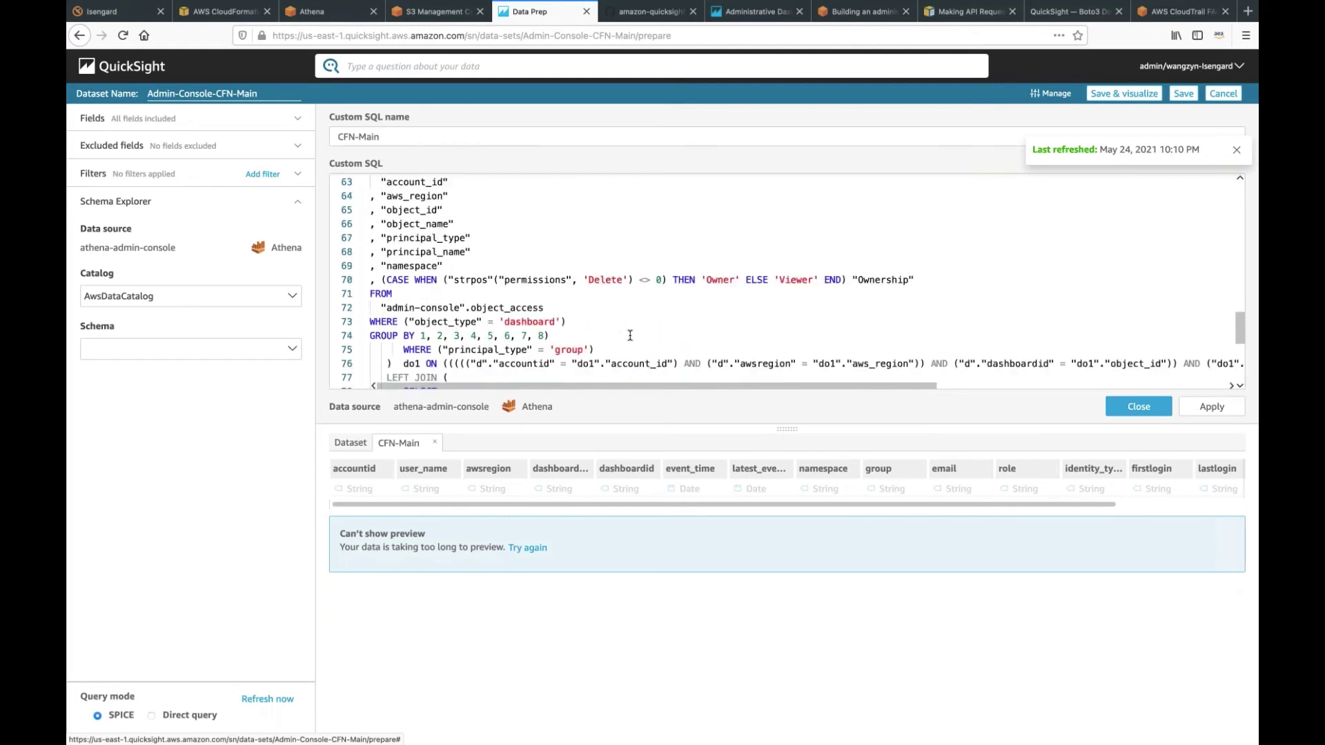
scroll(630, 335, "down", 5)
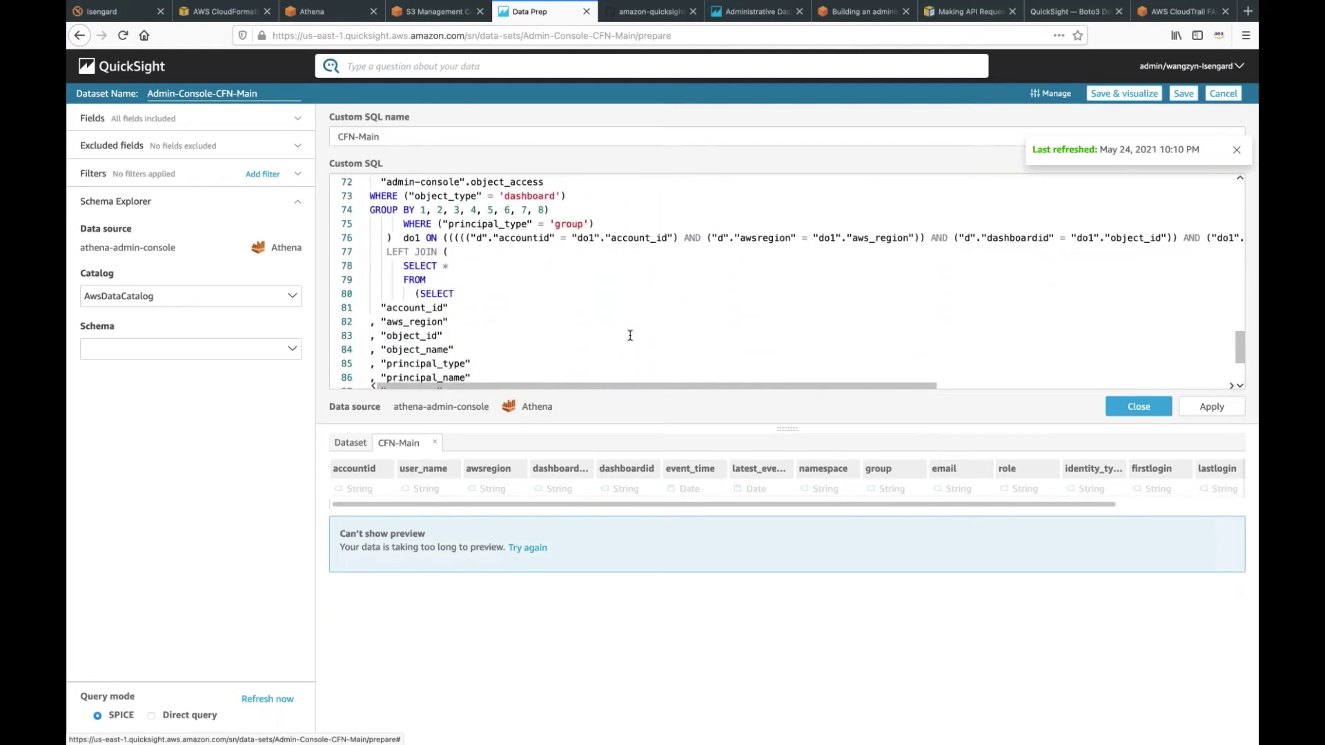
scroll(630, 336, "down", 1)
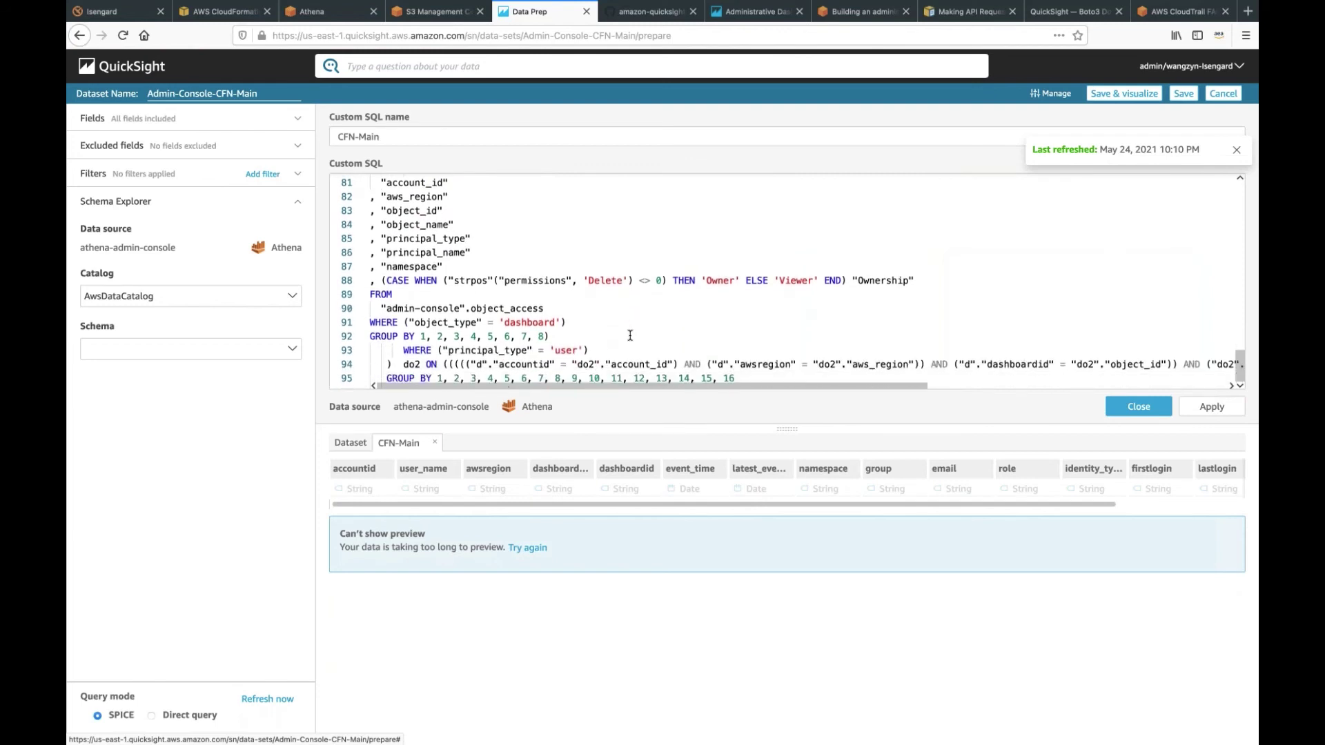
scroll(630, 336, "up", 1)
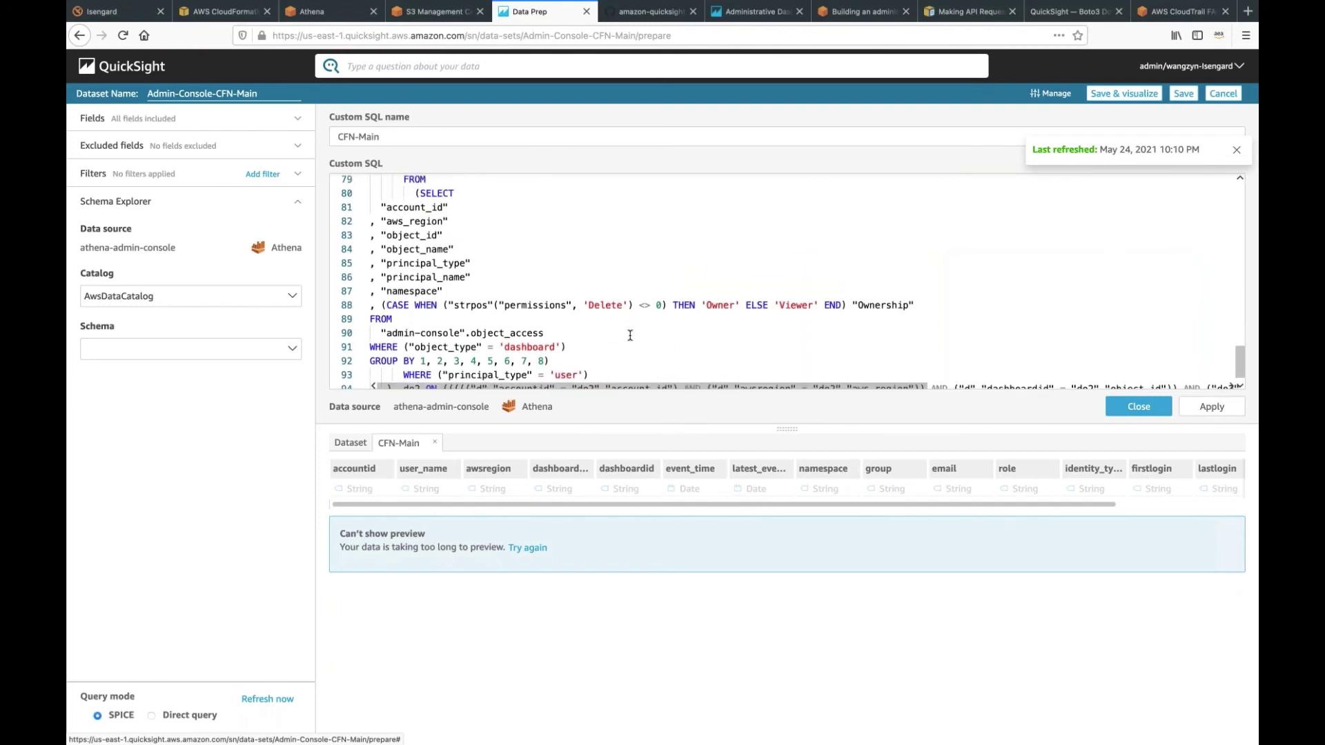
Return to the start of the CFN-Main query, exit the dataset without saving and display the list of analyses.
scroll(630, 336, "up", 20)
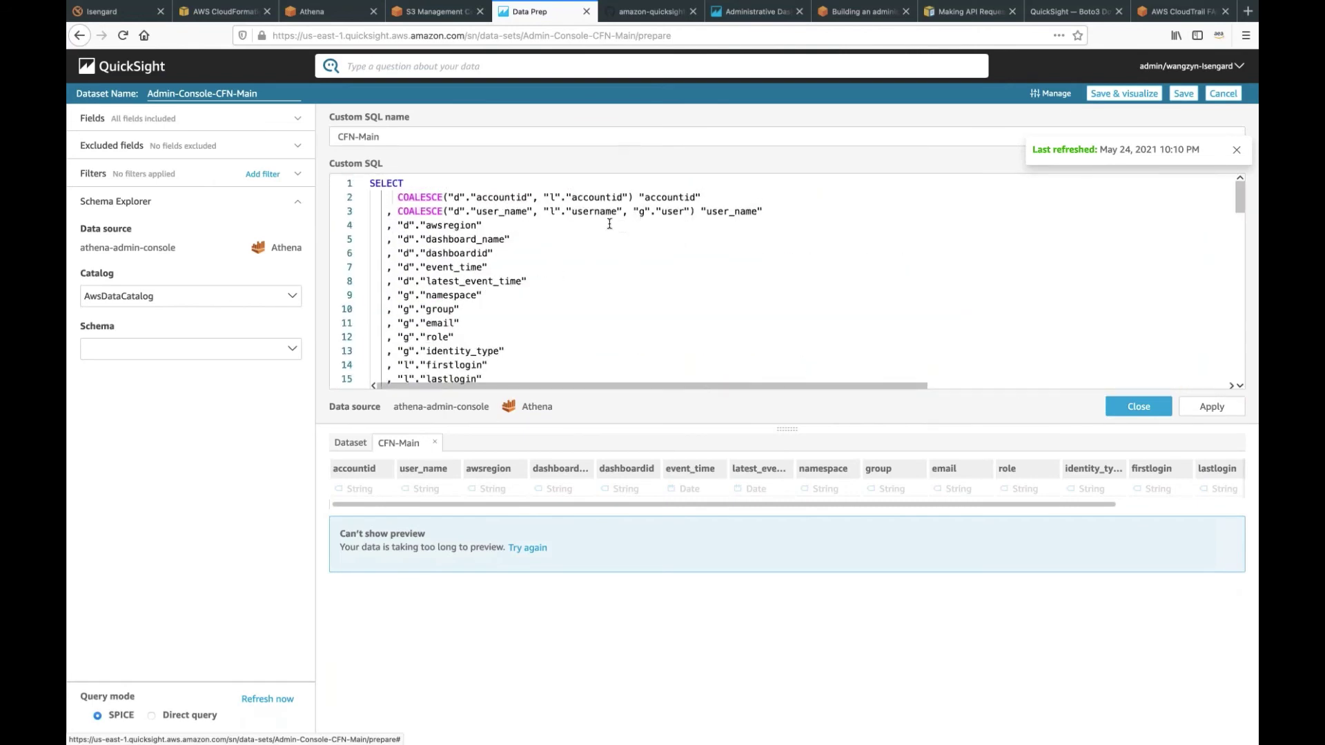
left_click(1223, 93)
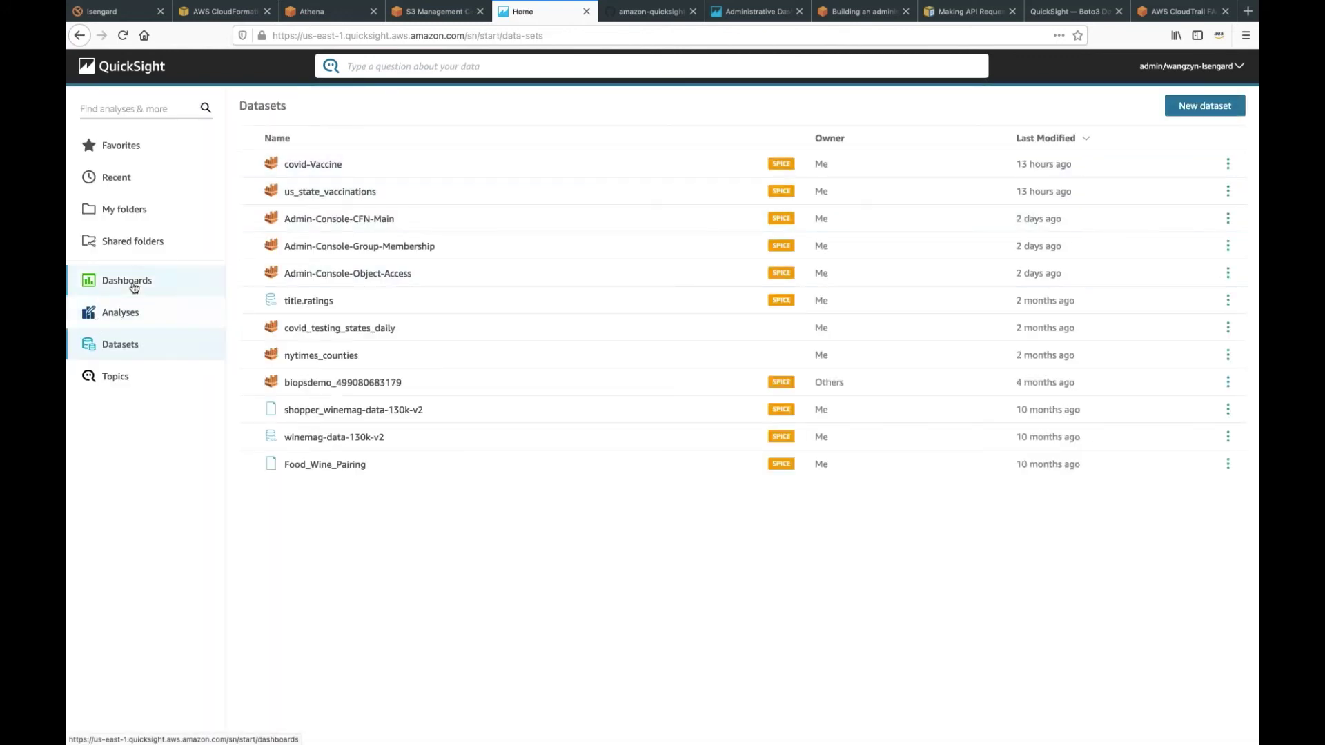
left_click(121, 314)
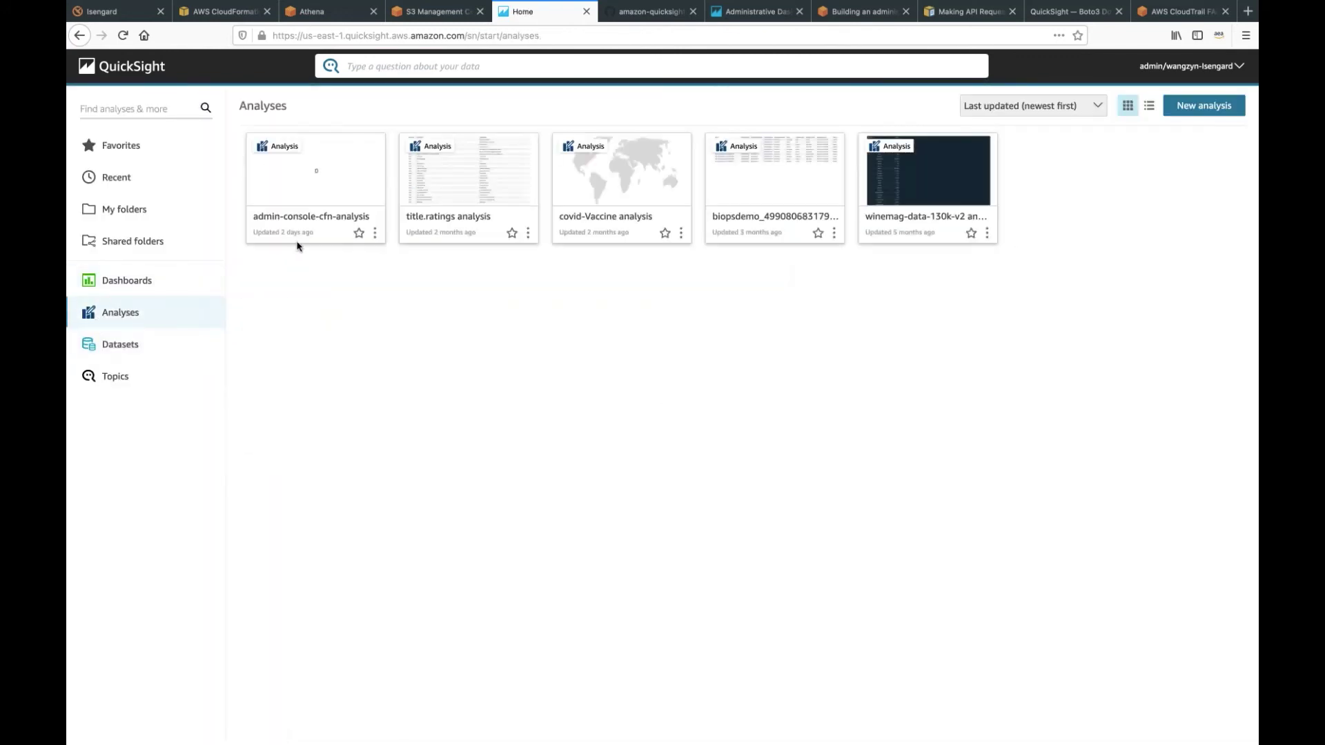
Open the admin-console-cfn-analysis analysis and look over its User Analysis sheet.
left_click(336, 189)
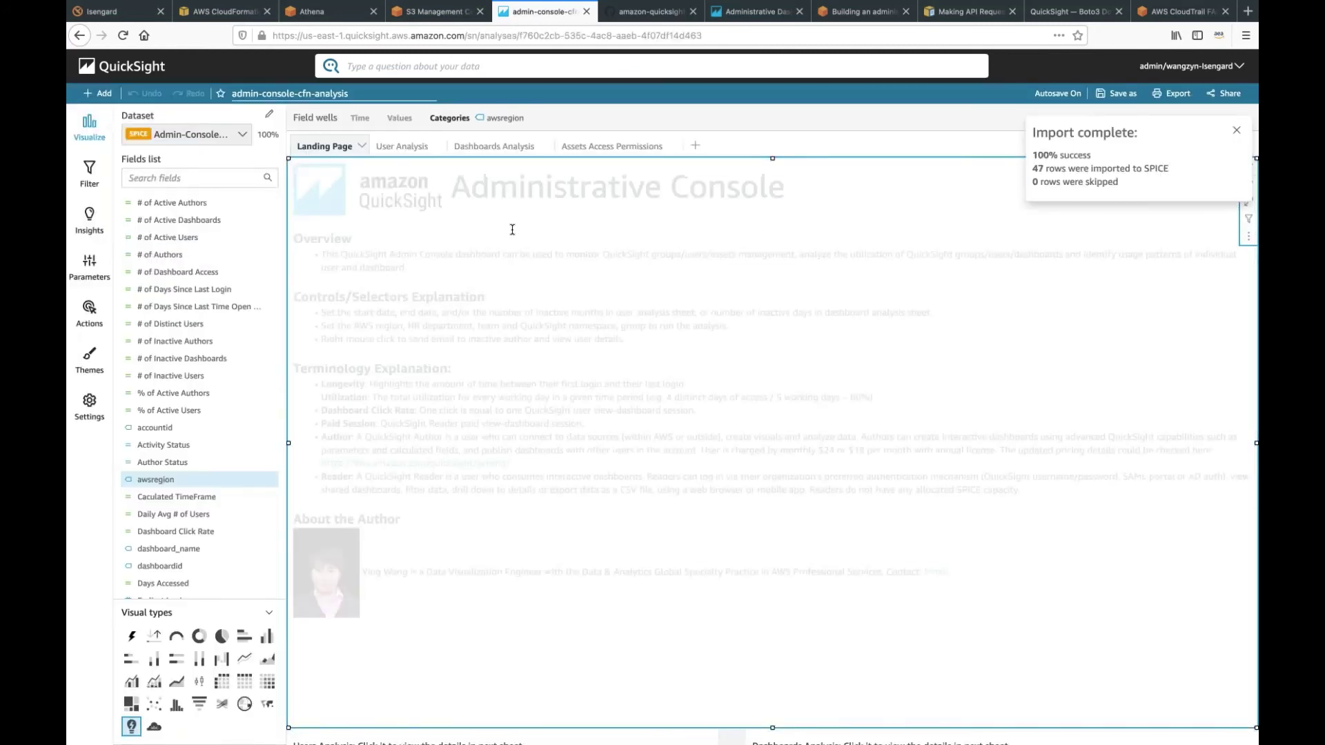
left_click(403, 146)
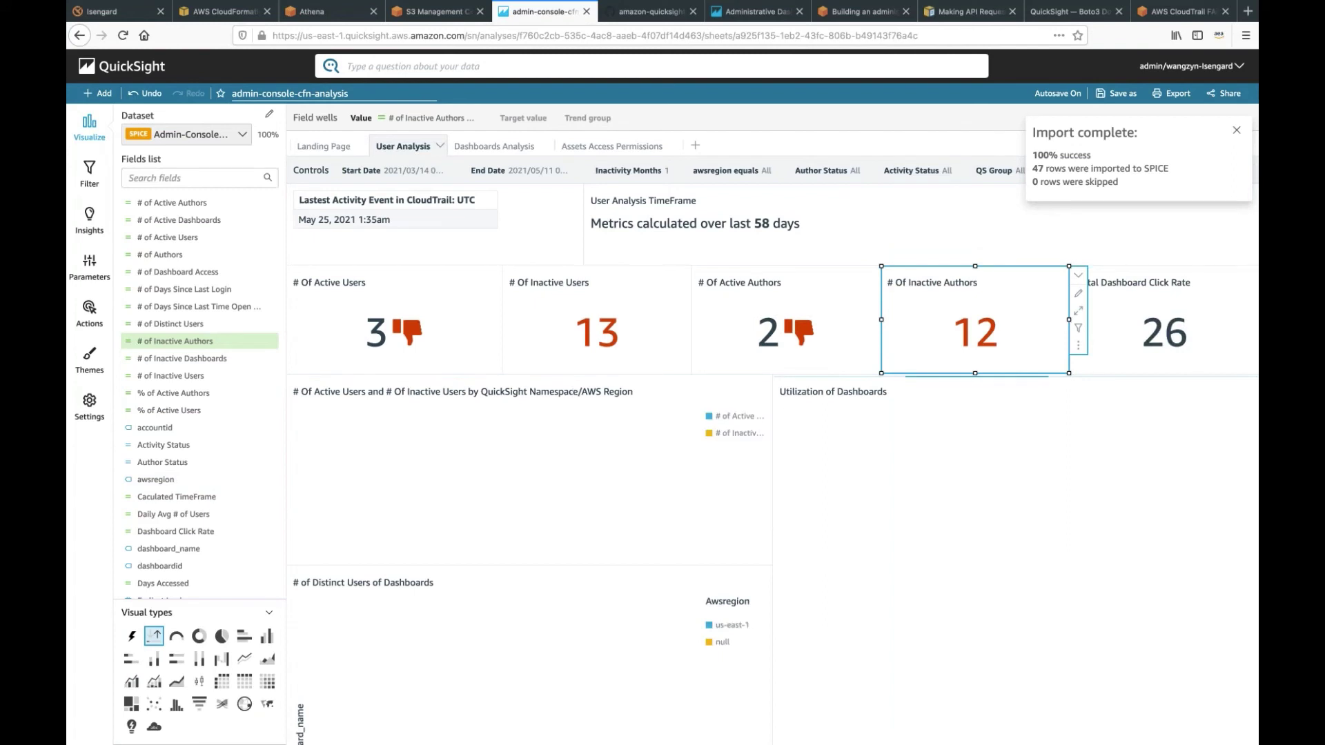
scroll(775, 450, "down", 2)
scroll(776, 450, "up", 2)
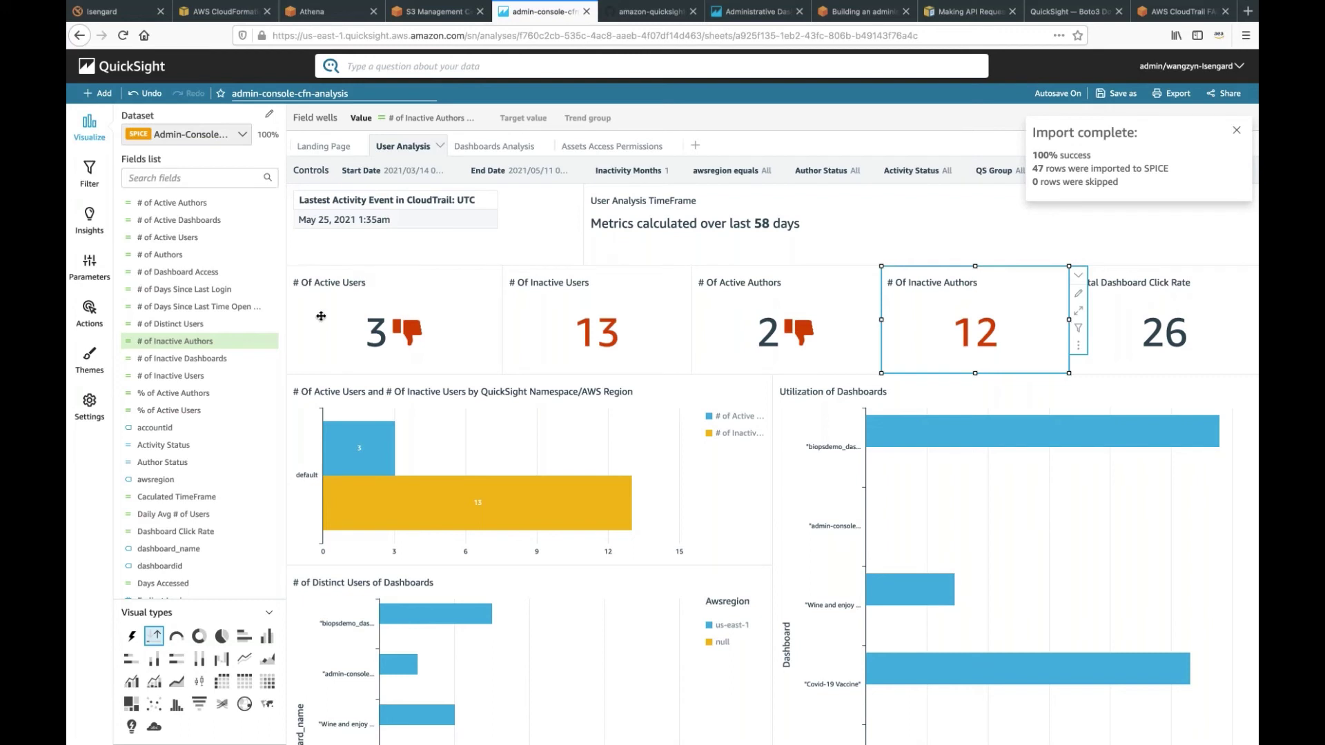
Inspect the formula of the # of Inactive Authors calculated field, and leave its editor without saving.
left_click(272, 342)
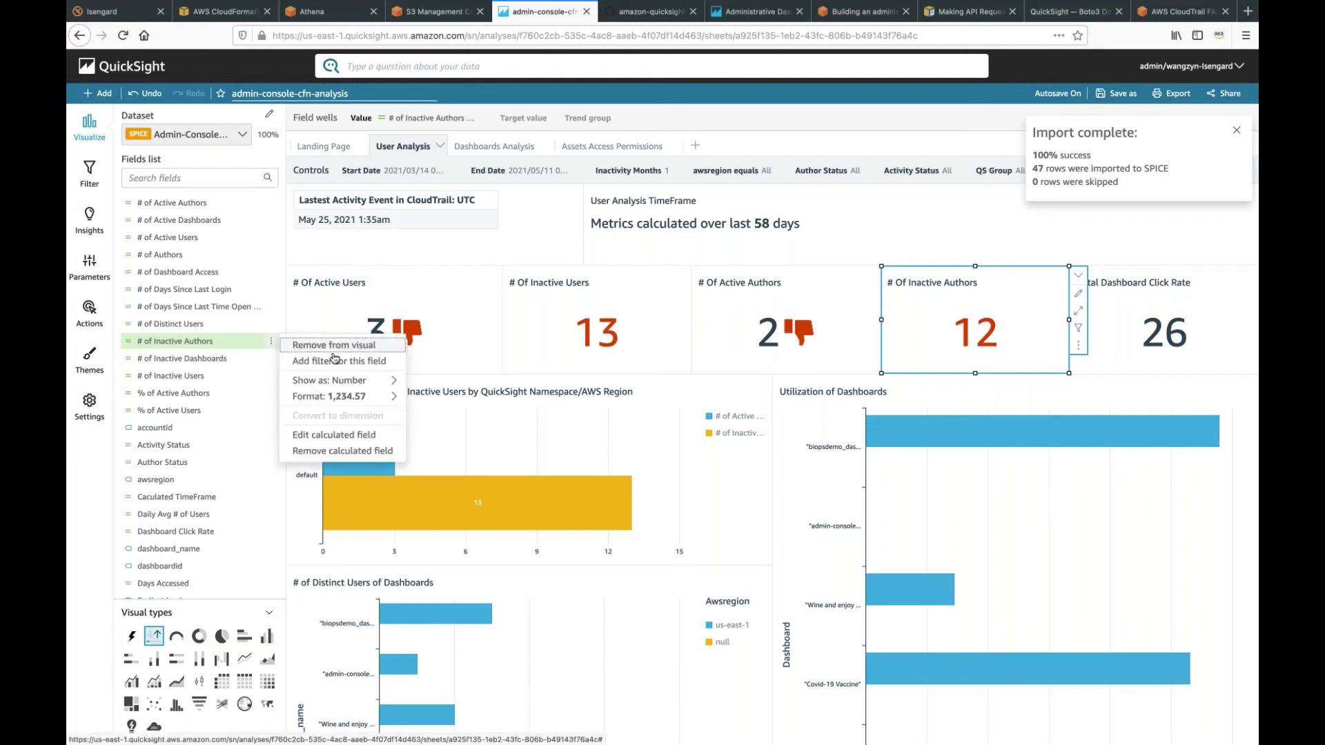
left_click(334, 434)
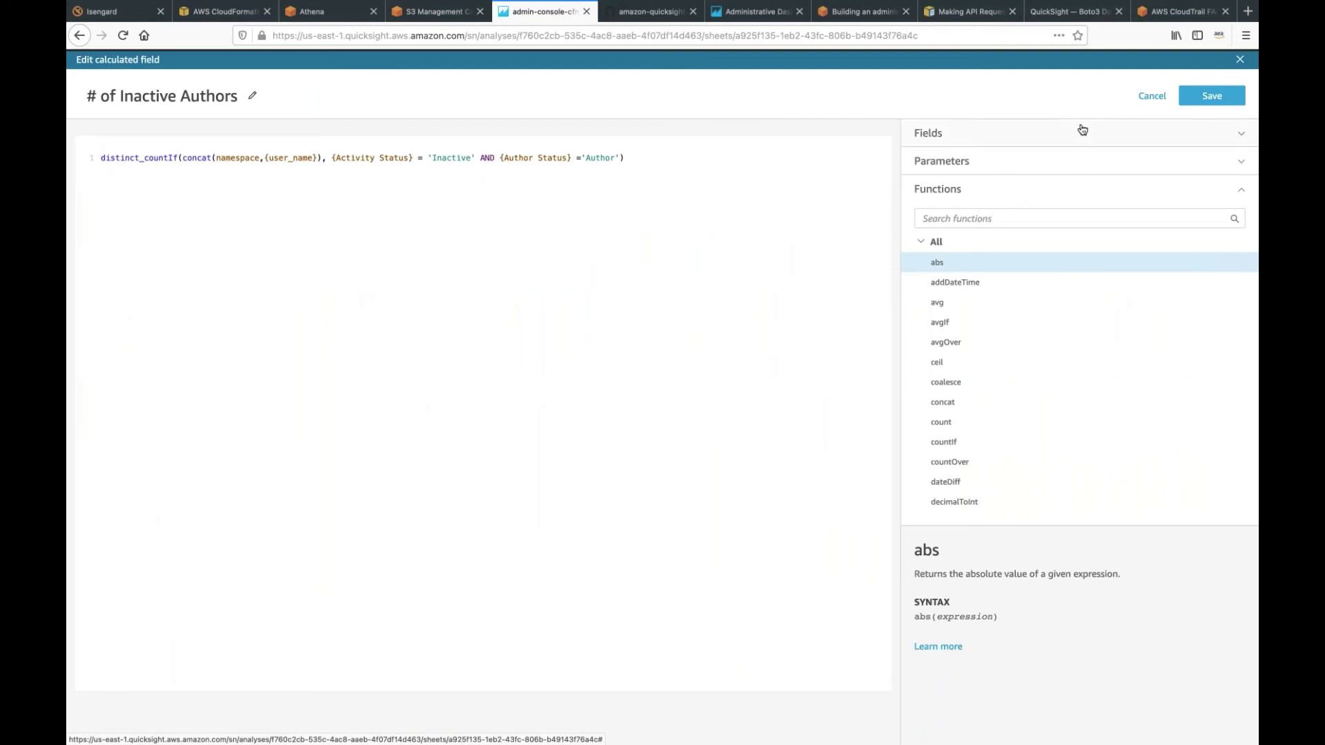
left_click(1149, 96)
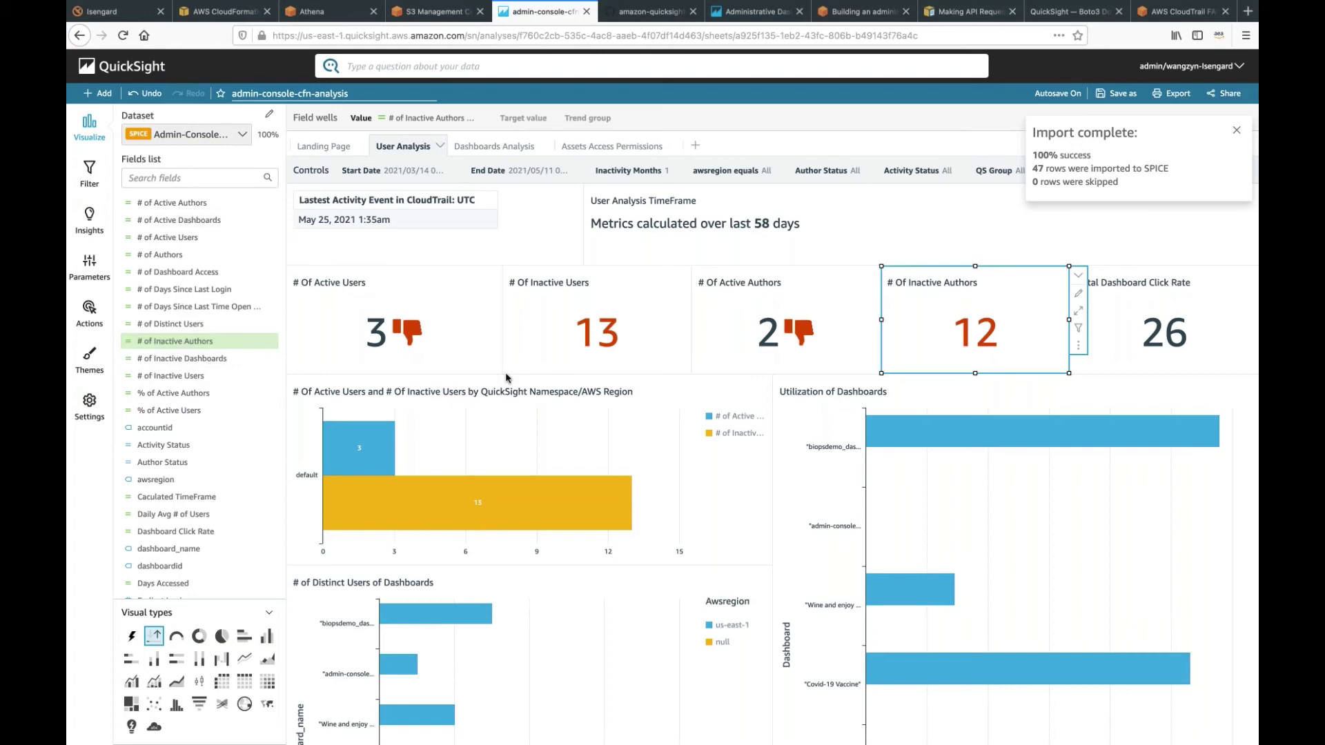
Select the User Information and Activity Details table and open its Email to inactive author action for editing.
scroll(506, 378, "down", 8)
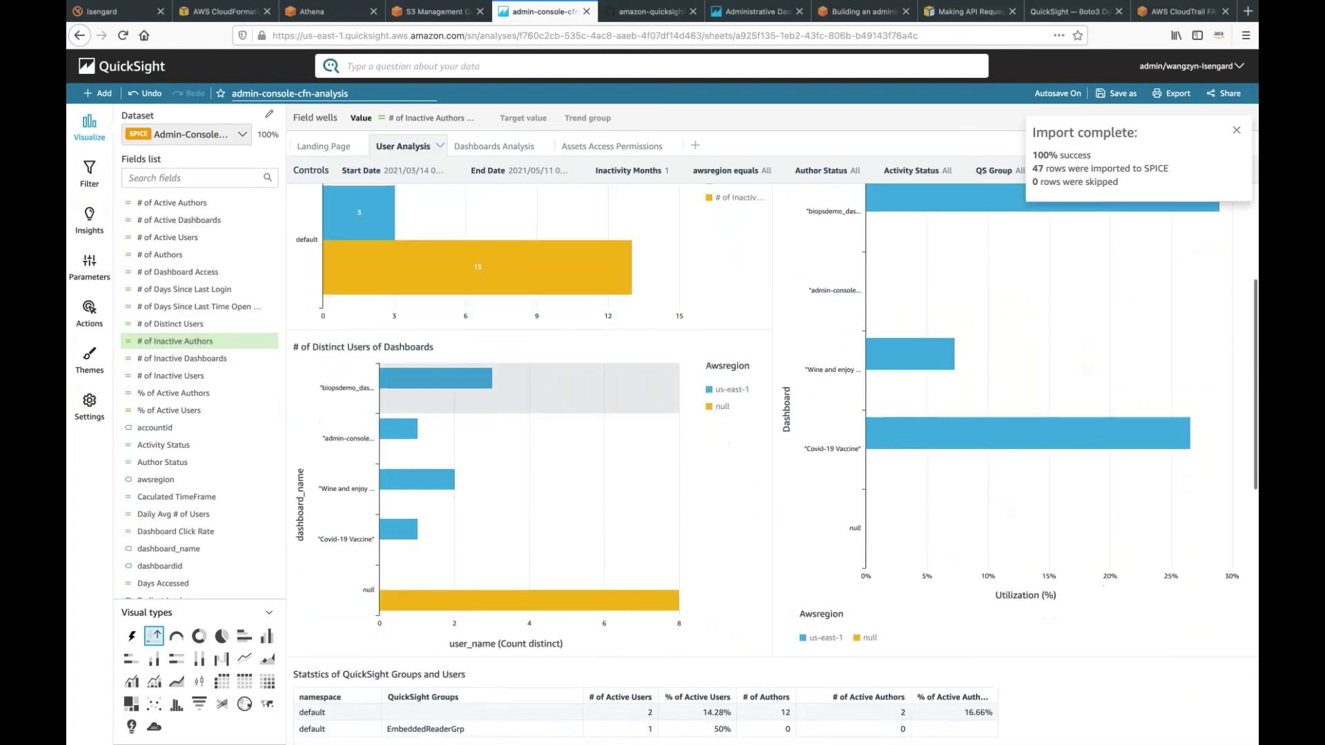
scroll(495, 463, "down", 4)
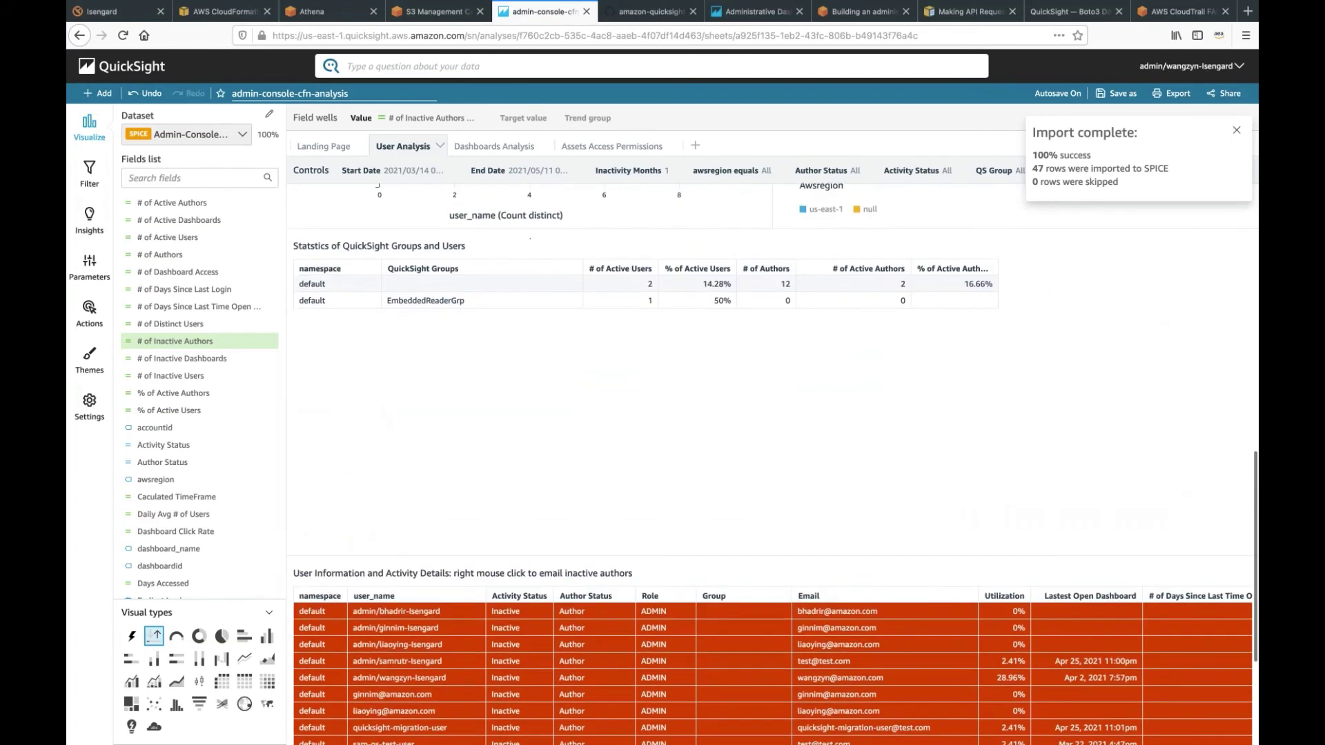
left_click(495, 467)
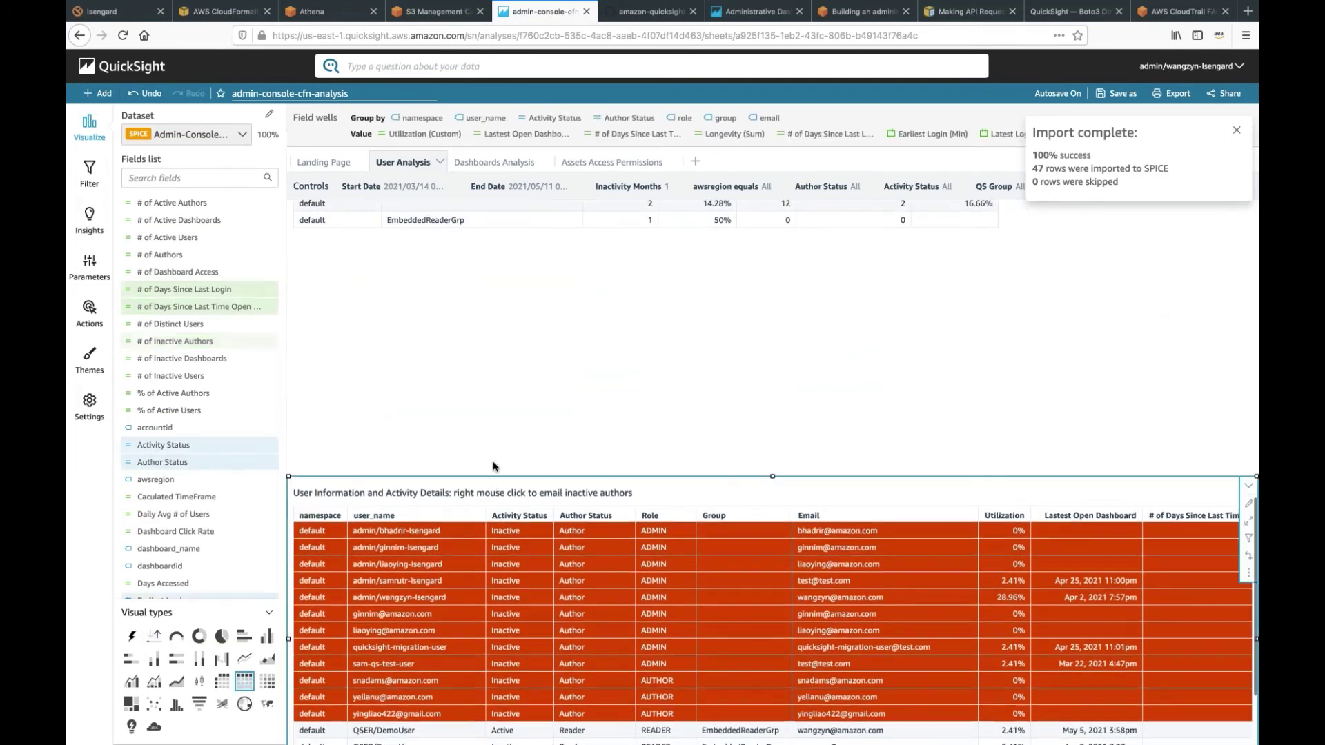
left_click(89, 316)
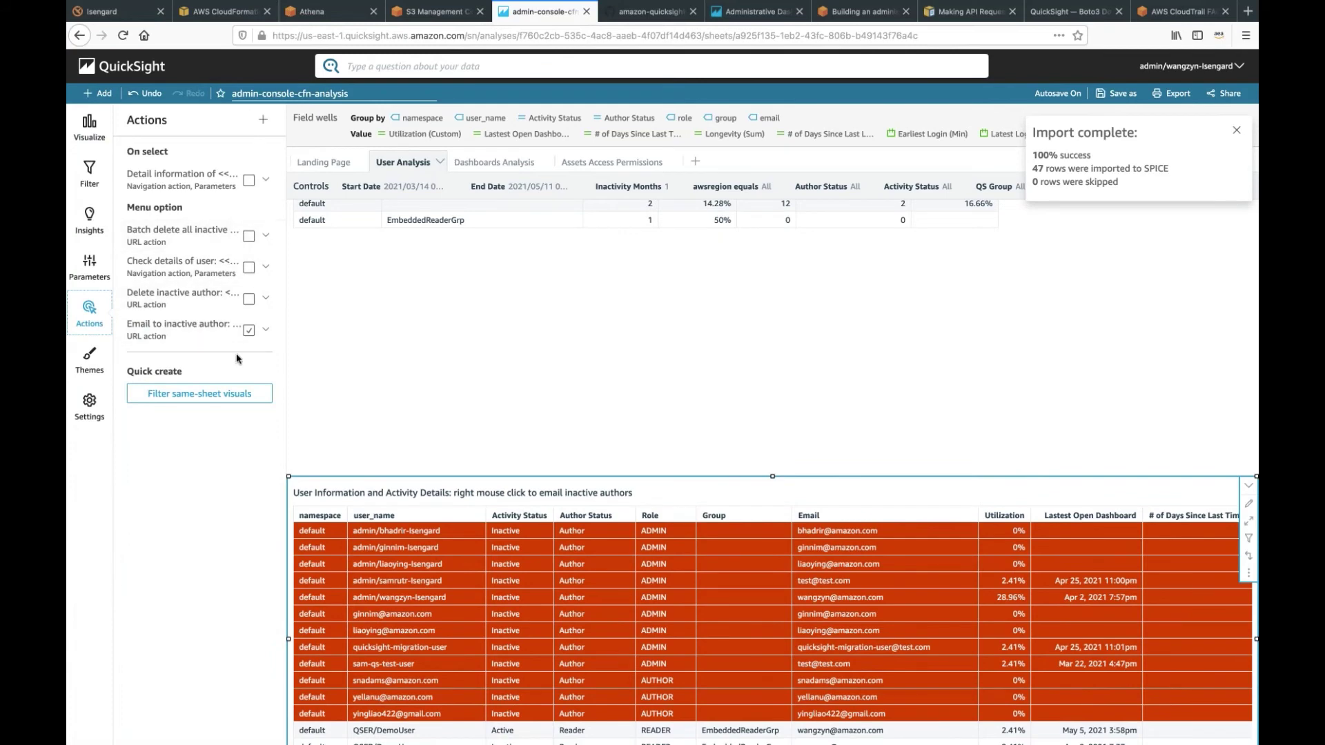
left_click(266, 330)
left_click(283, 350)
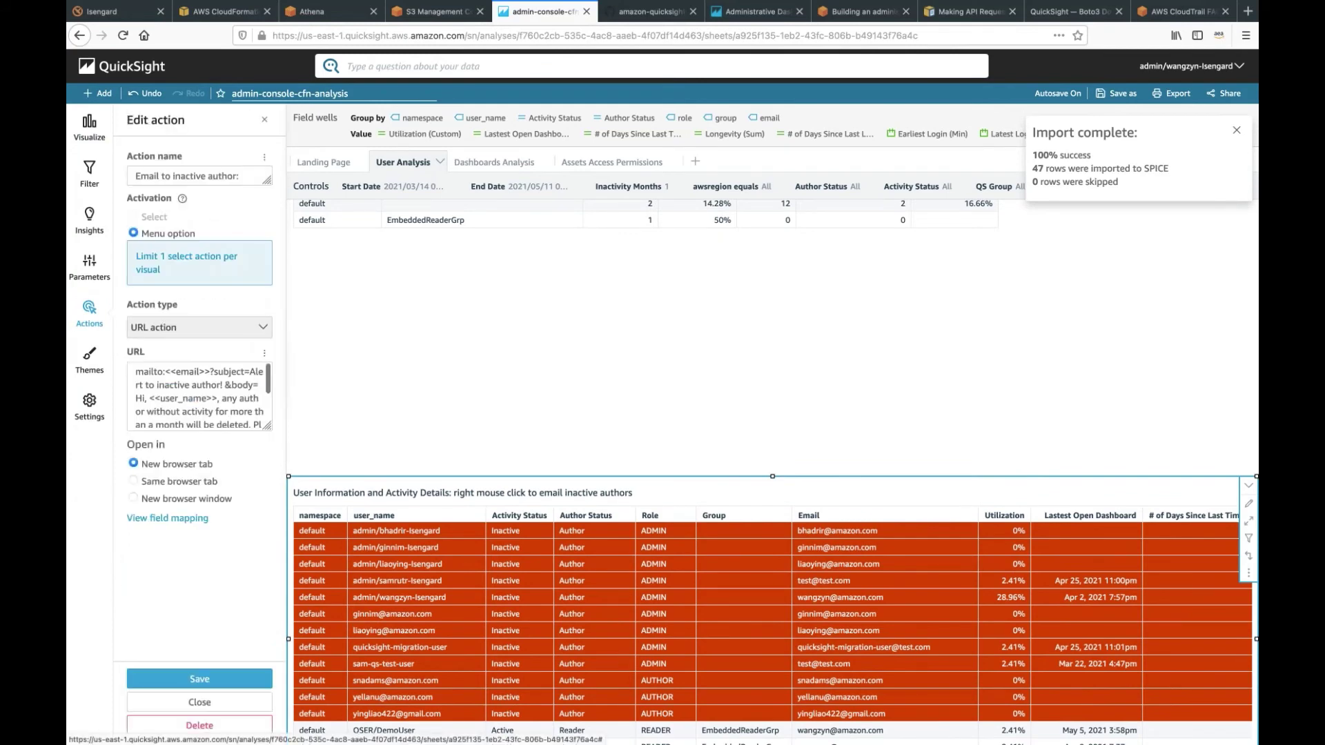
Review the email action's name and full mailto URL with its subject and body text, and close it without saving.
left_click(216, 175)
scroll(213, 175, "down", 1)
scroll(202, 183, "up", 1)
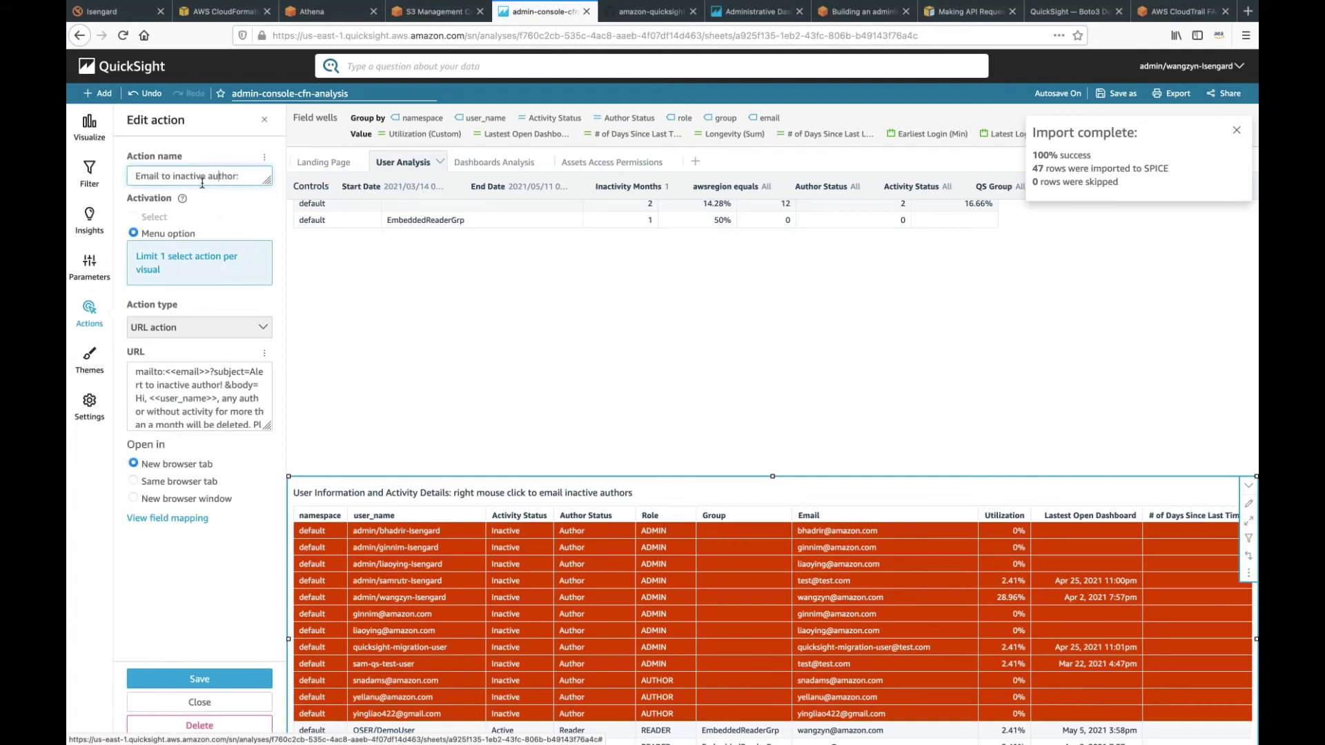
left_click(188, 369)
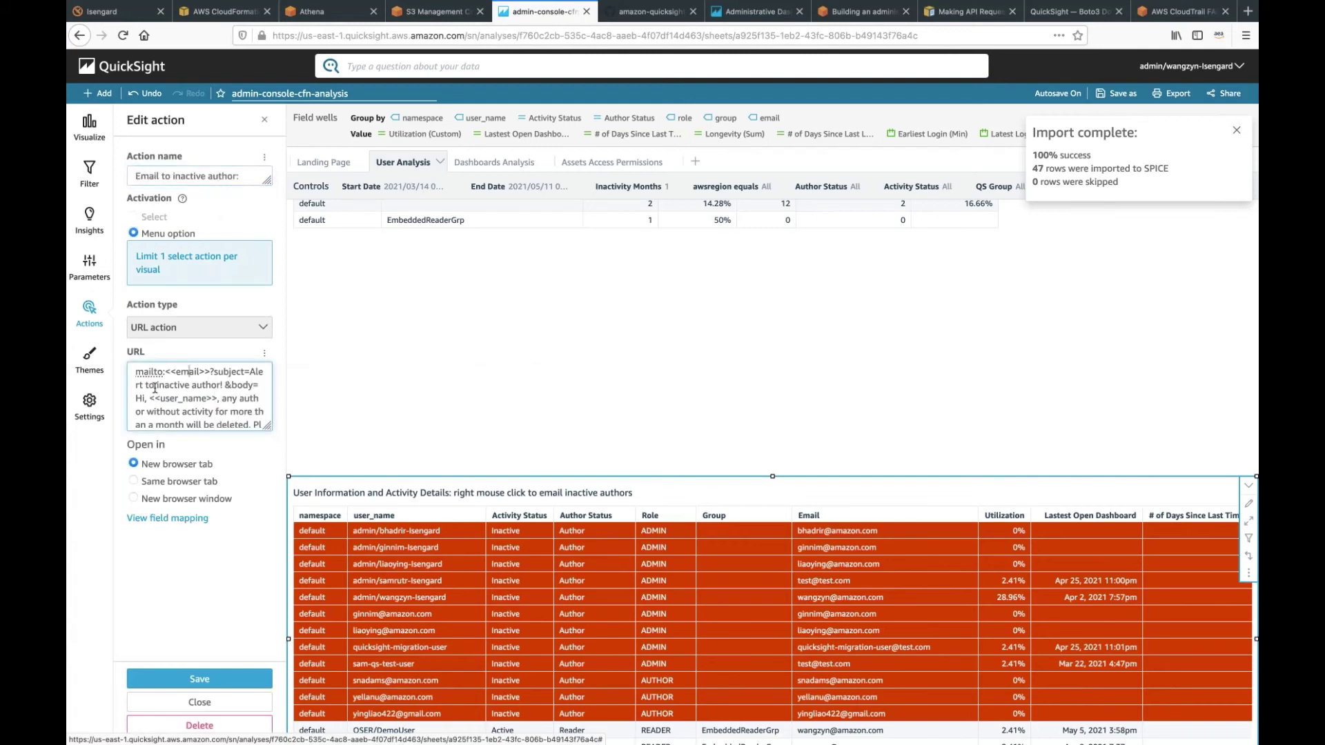
scroll(167, 402, "down", 1)
scroll(166, 402, "up", 2)
scroll(215, 391, "down", 1)
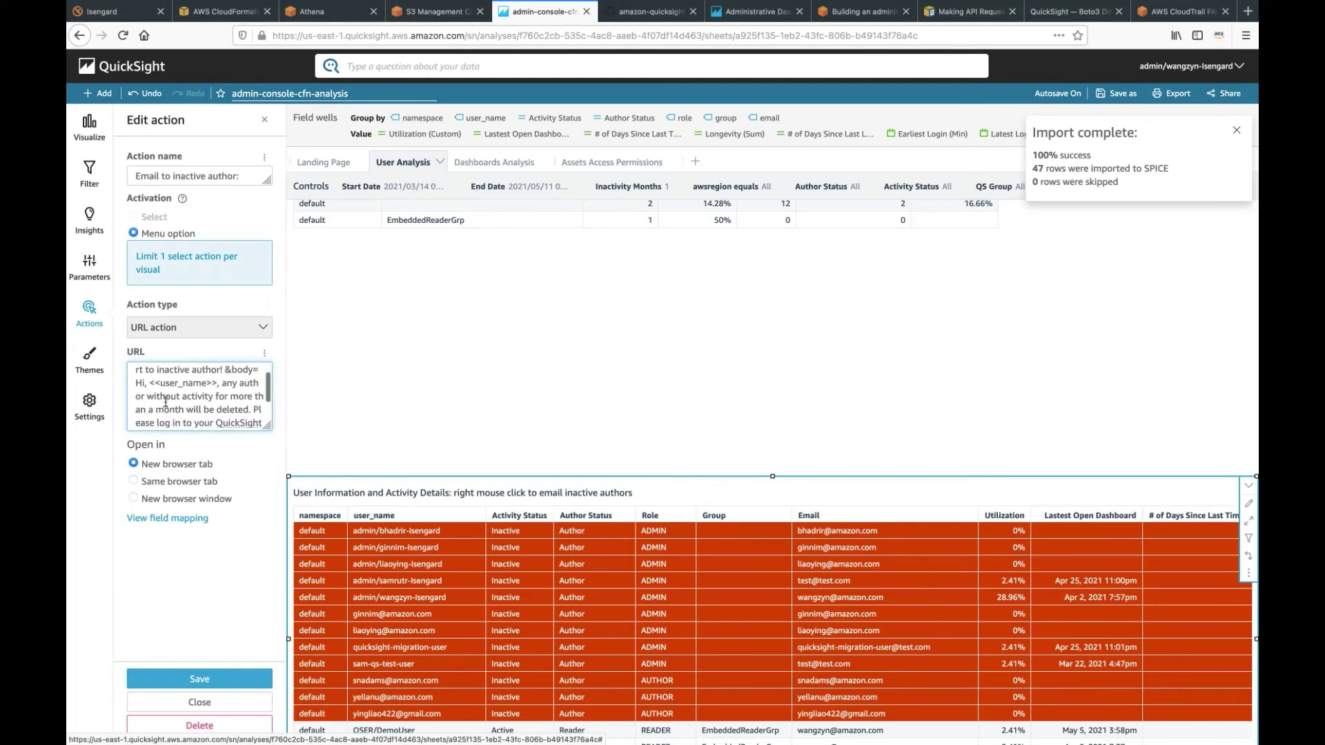
scroll(165, 402, "down", 1)
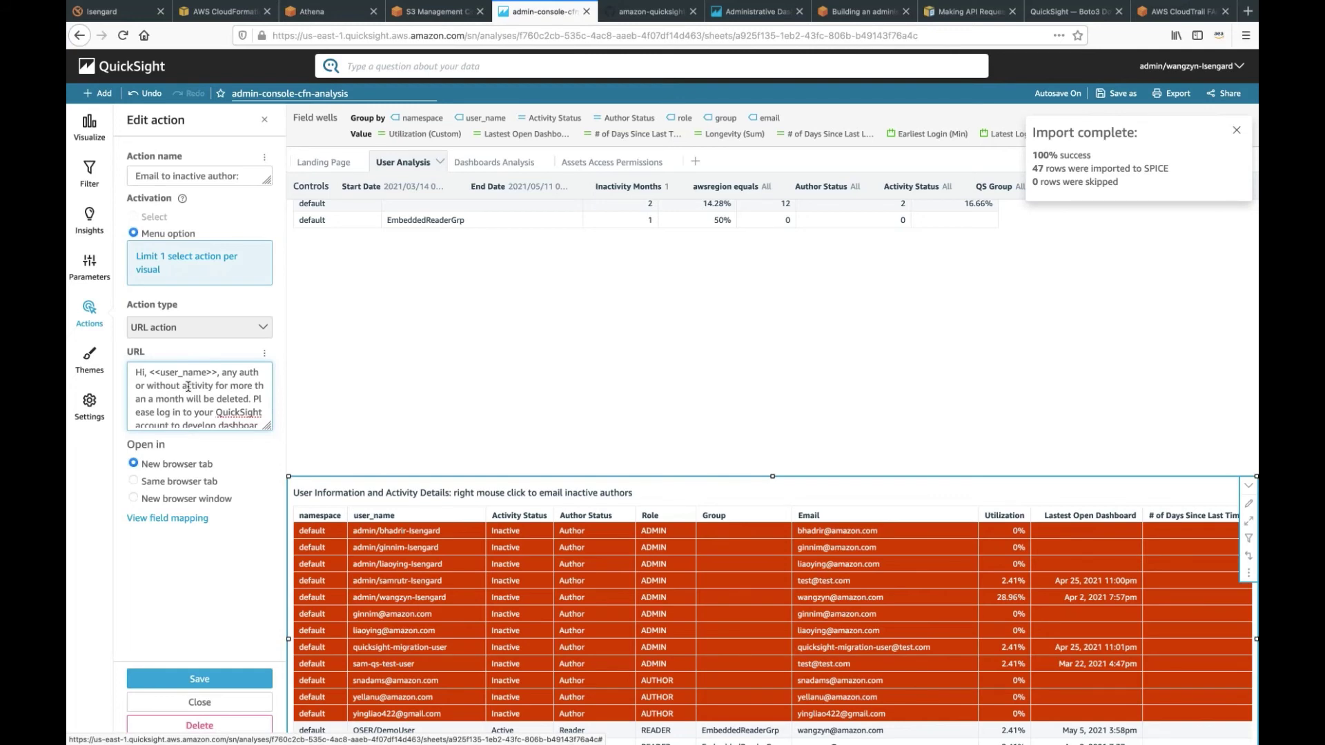
scroll(188, 386, "down", 2)
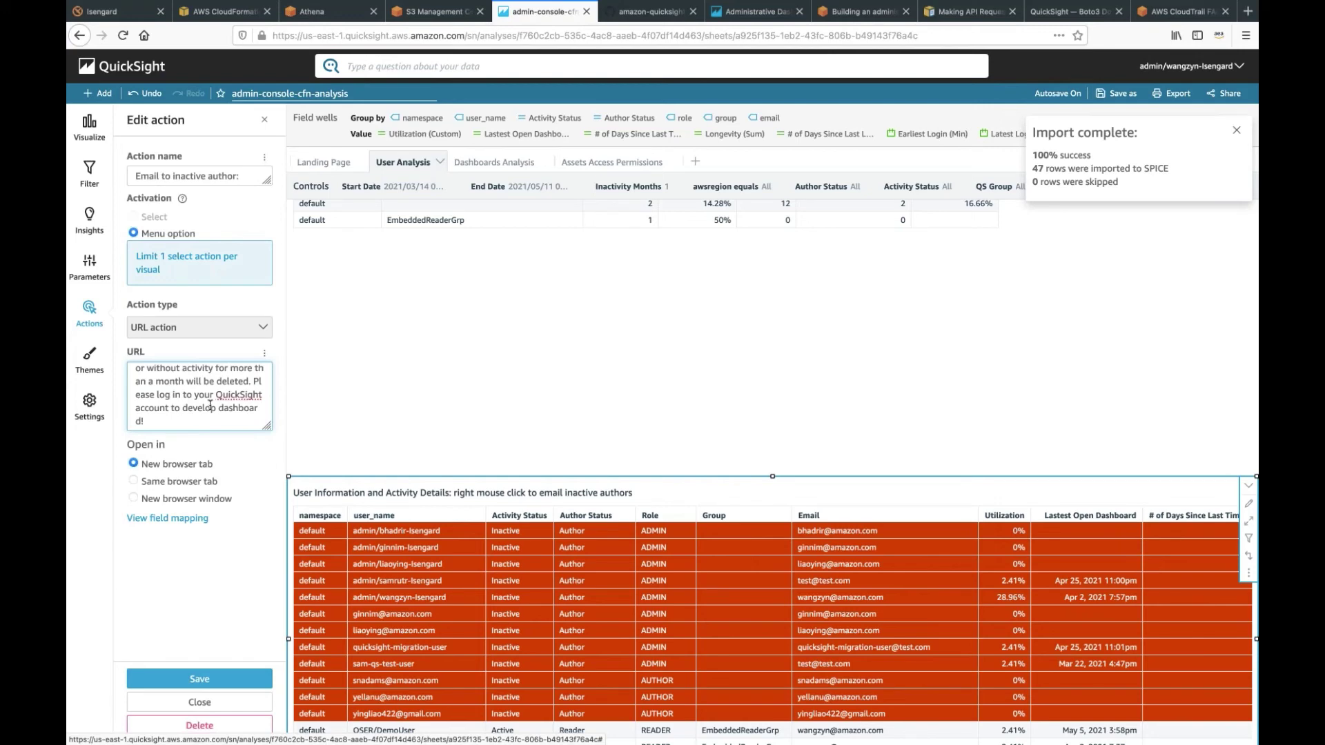
scroll(210, 406, "up", 3)
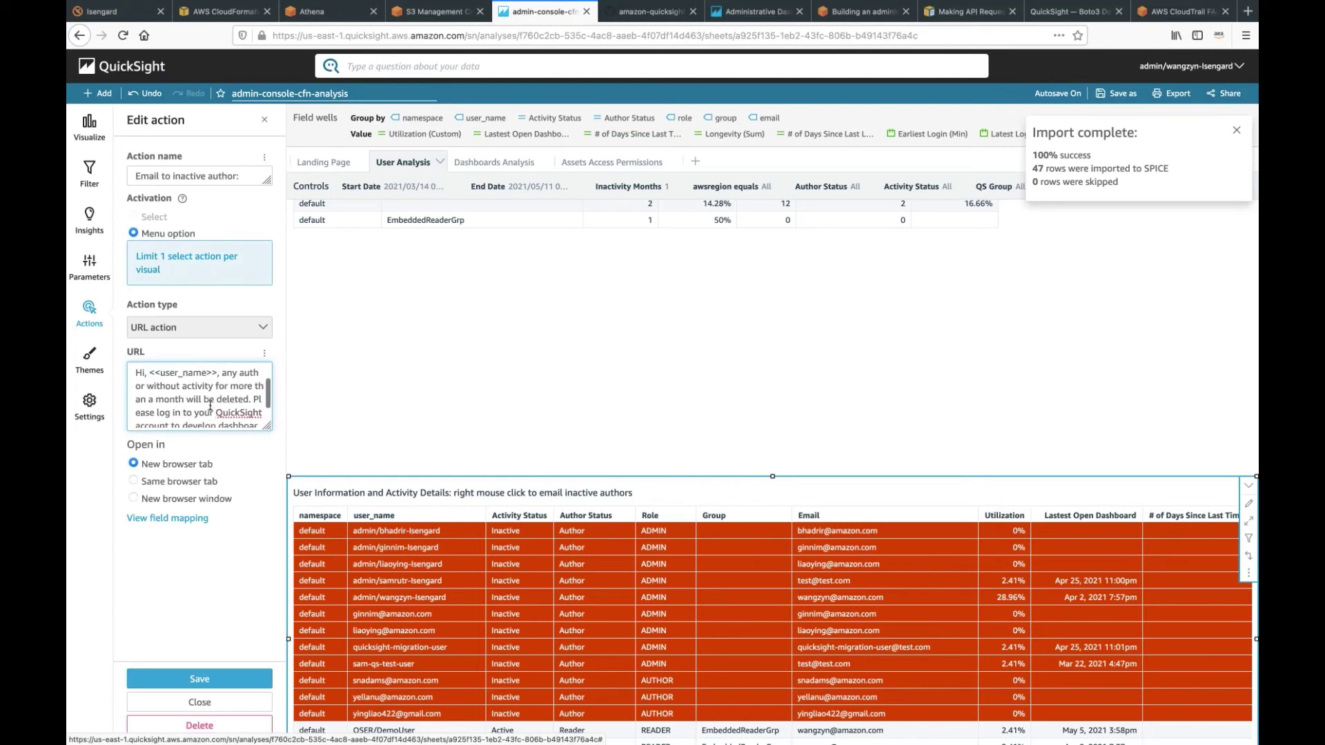
scroll(211, 406, "down", 3)
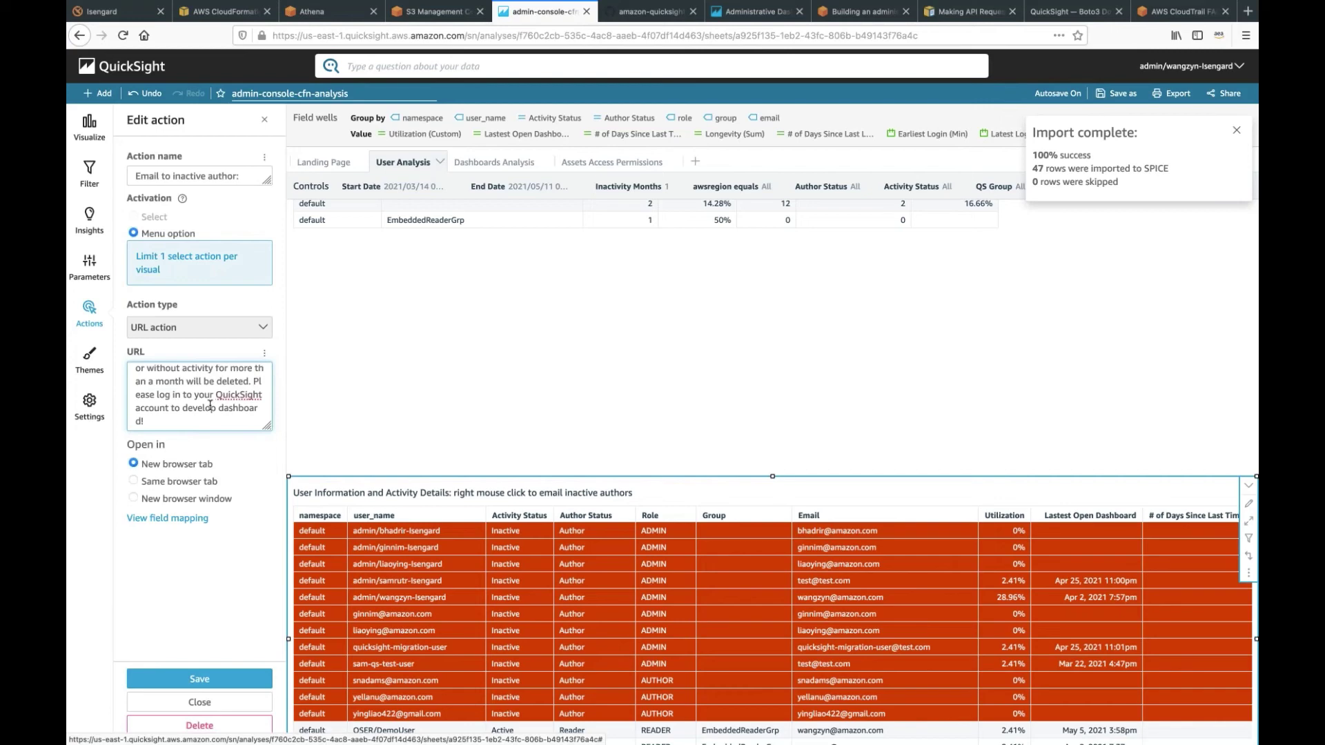
scroll(210, 406, "down", 1)
left_click(264, 120)
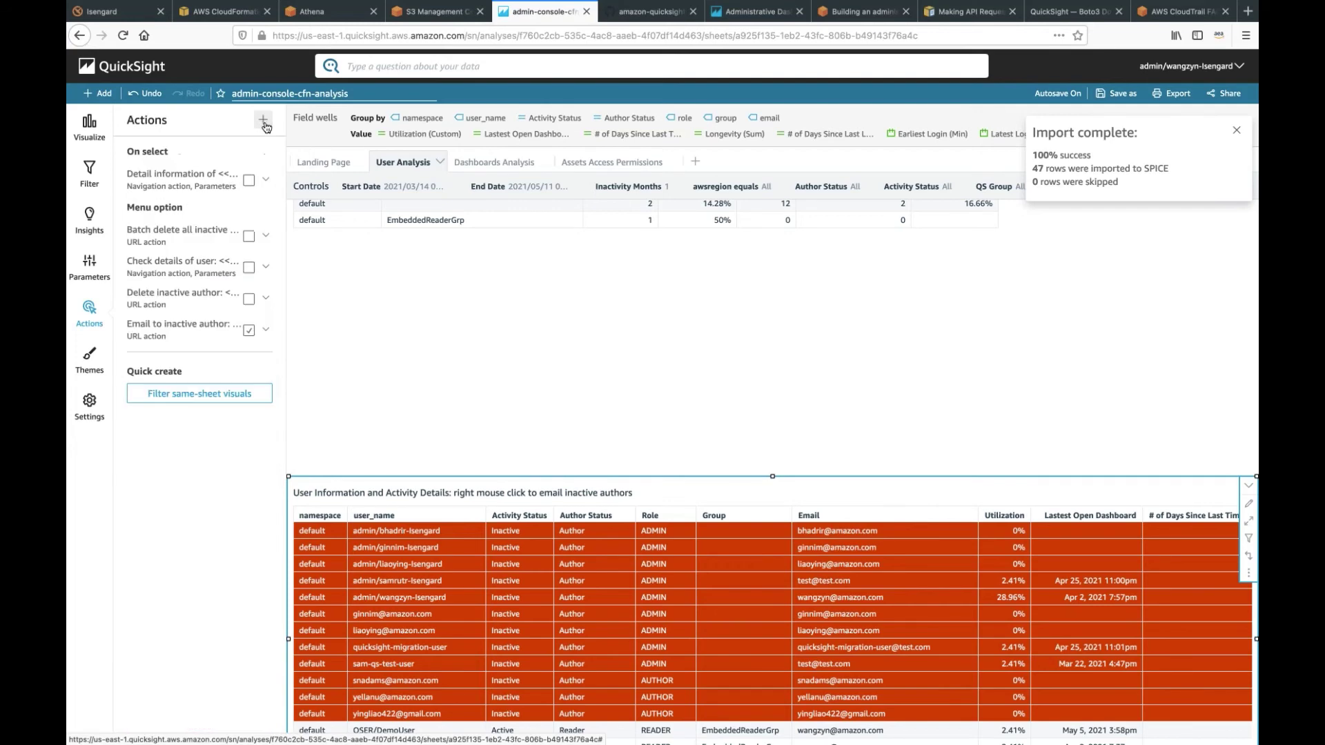
View the Dashboards Analysis sheet briefly, and inspect the users and group/user objects tables on the Assets Access Permissions sheet.
left_click(513, 163)
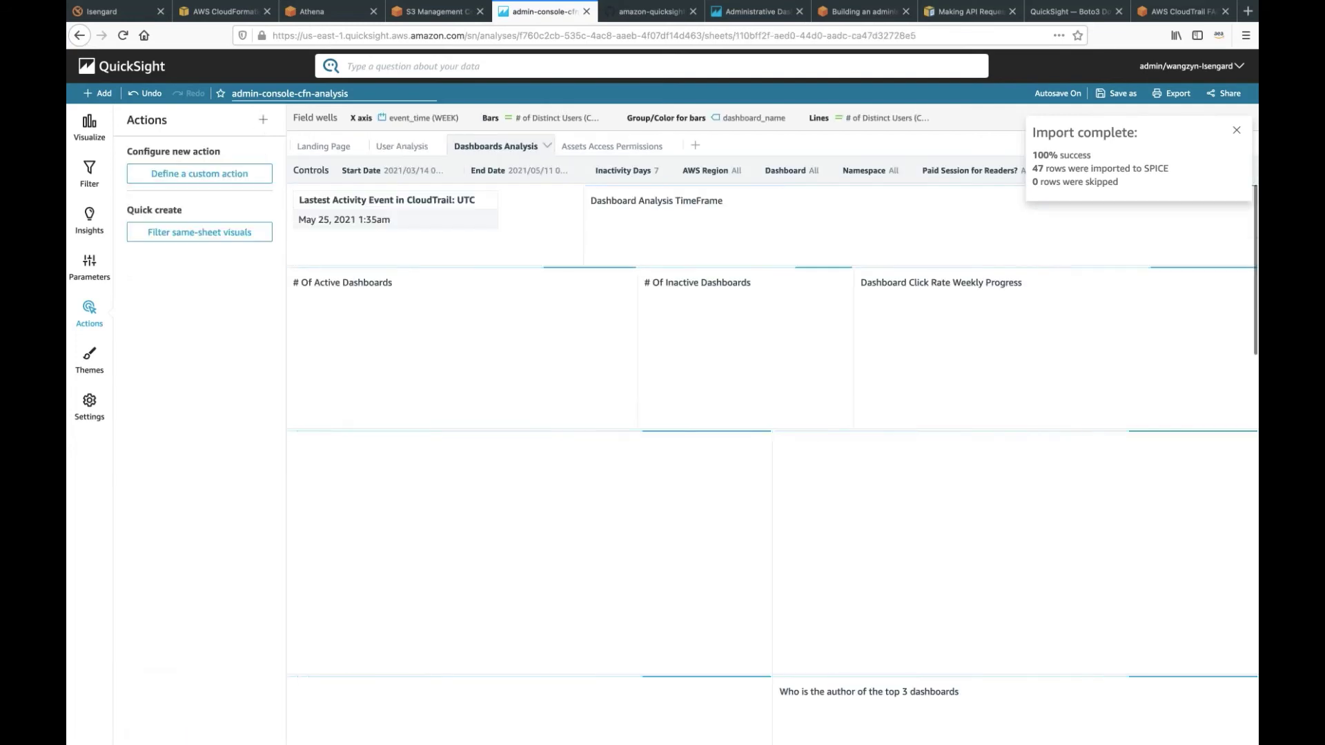
left_click(611, 147)
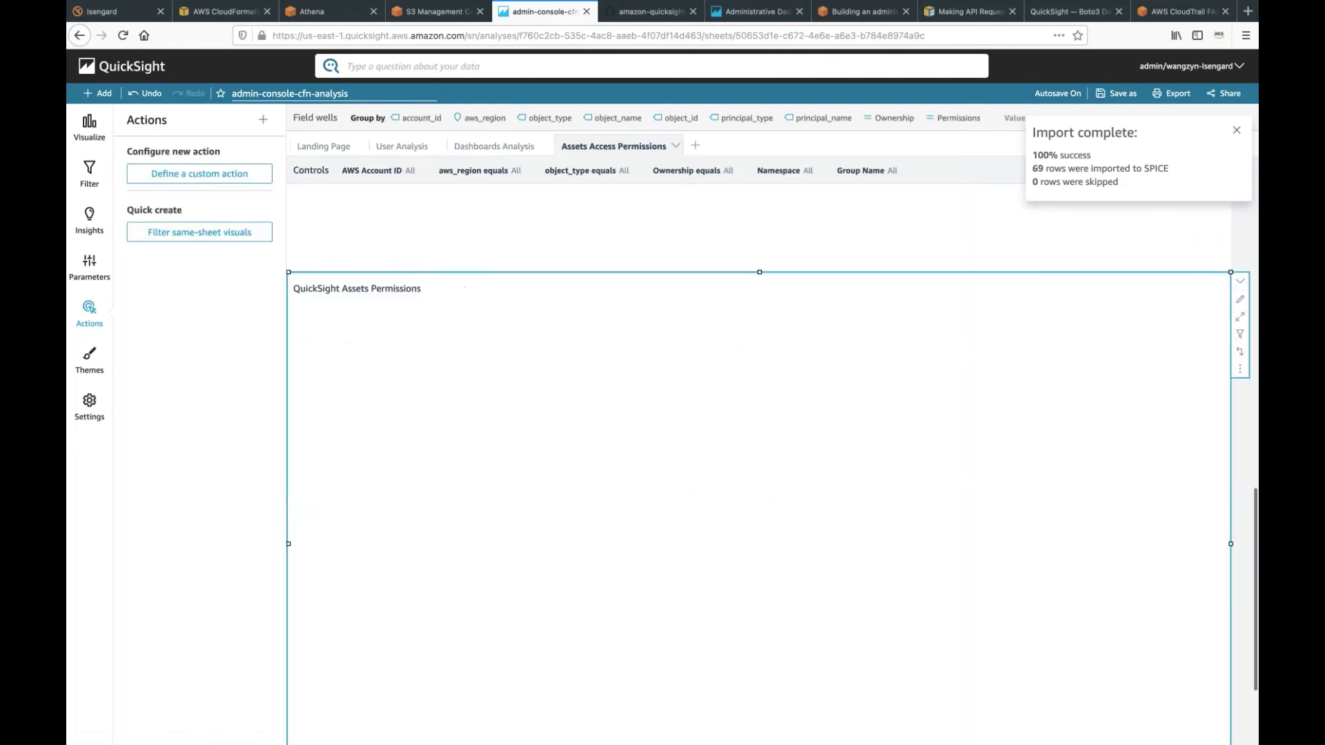
scroll(468, 255, "up", 6)
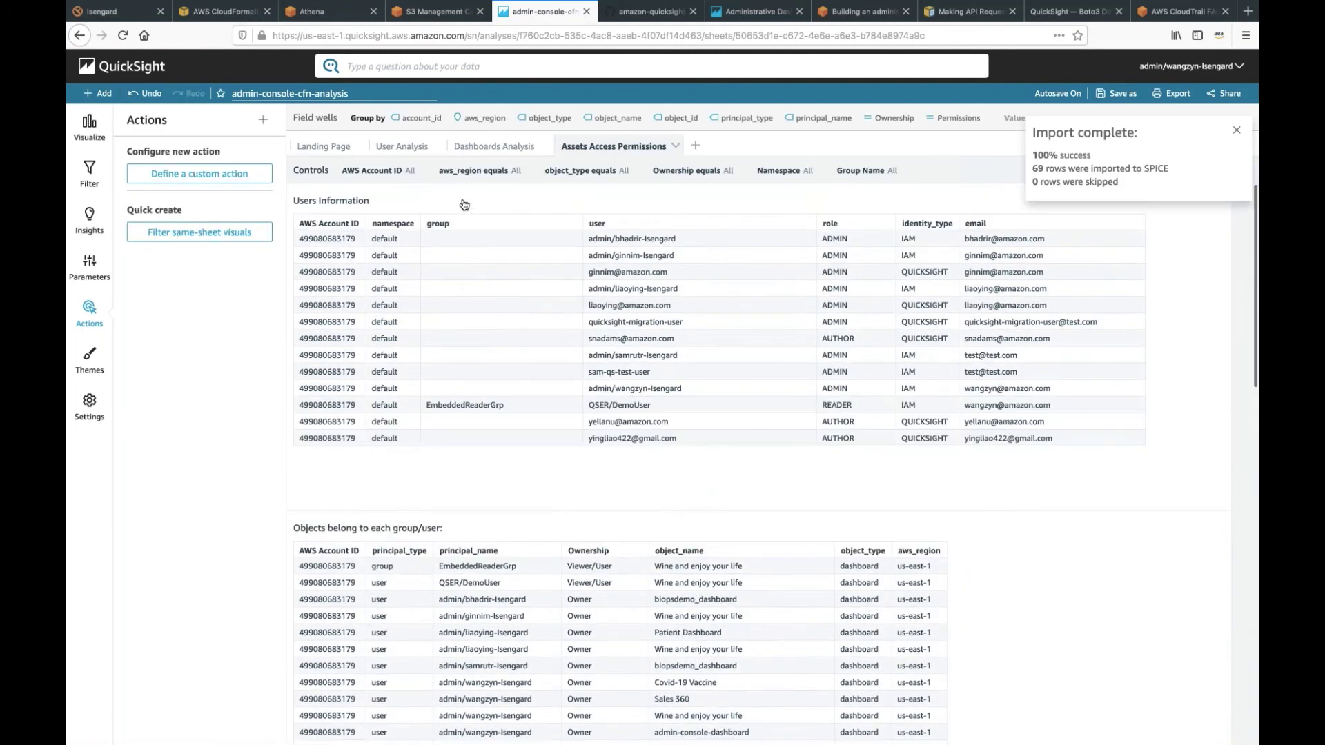
left_click(406, 196)
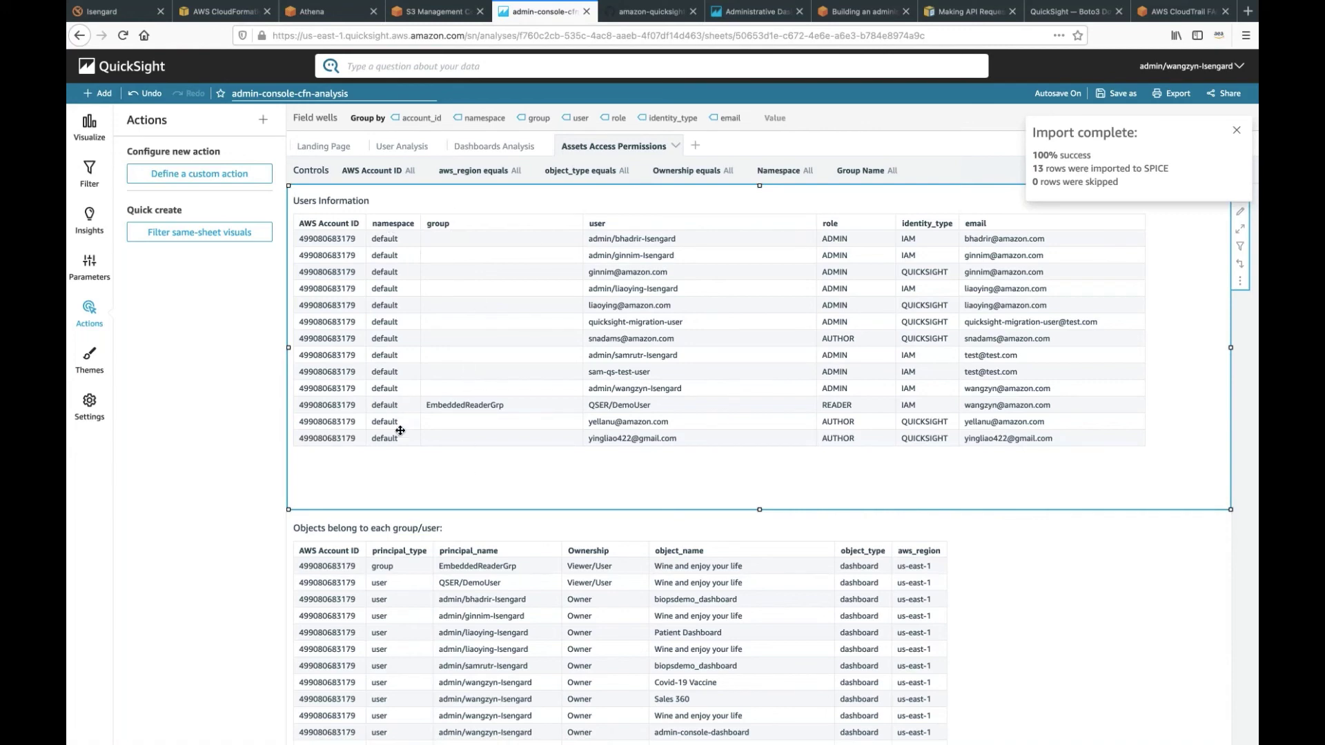
scroll(430, 509, "down", 5)
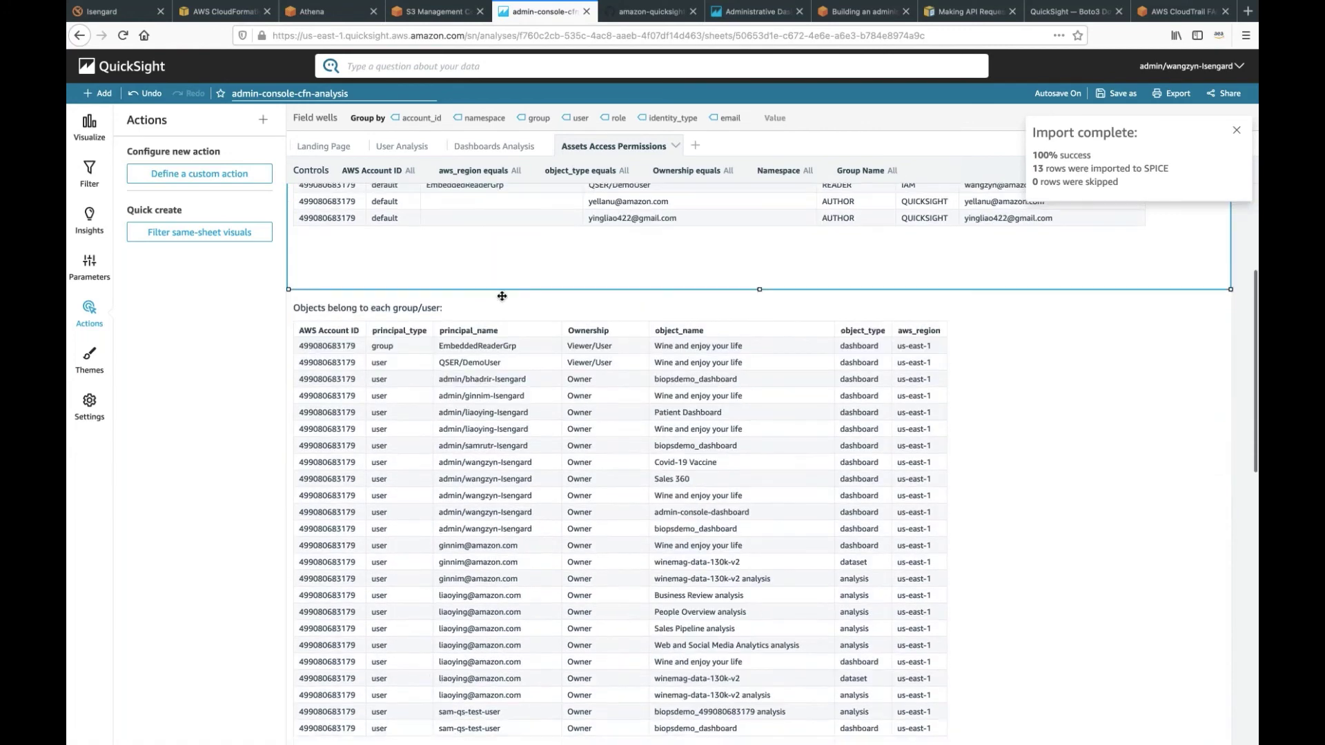
left_click(495, 312)
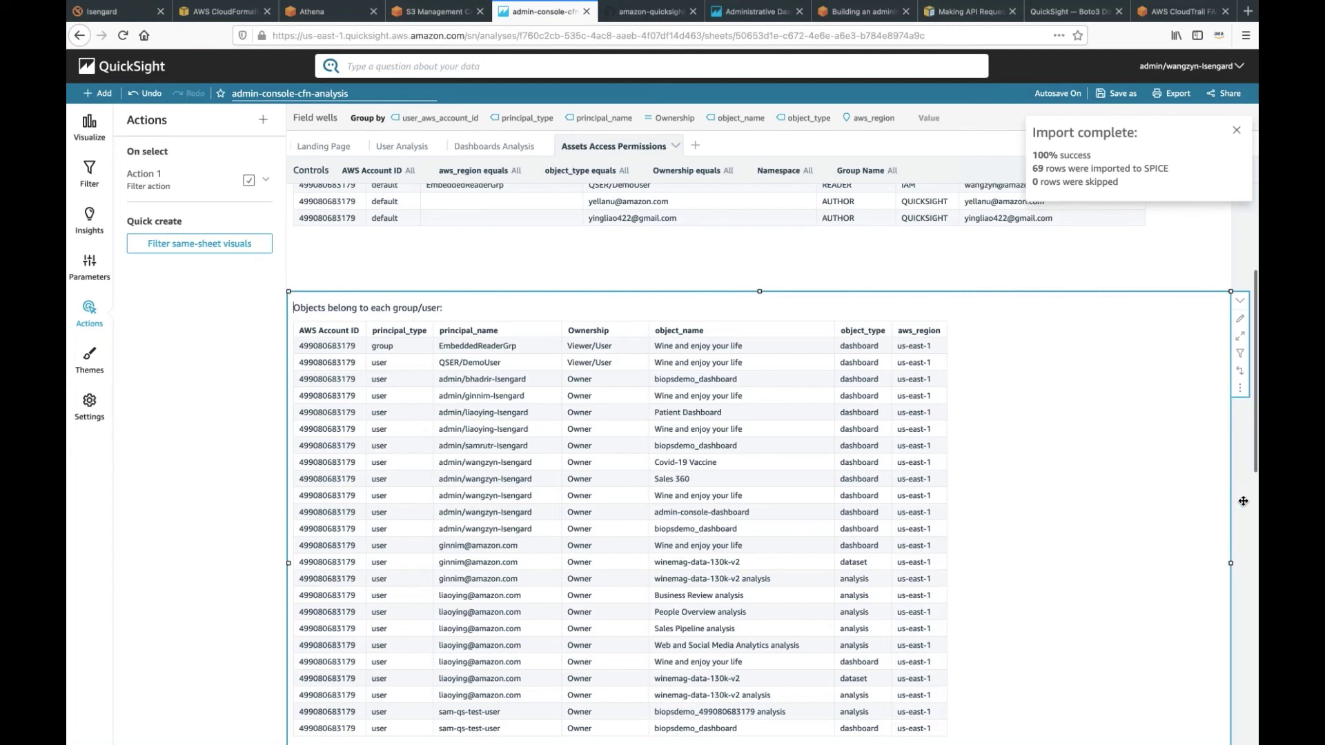
Examine the QuickSight Assets Permissions table, comparing the Ownership and Permissions columns for each object and principal.
scroll(1242, 501, "down", 9)
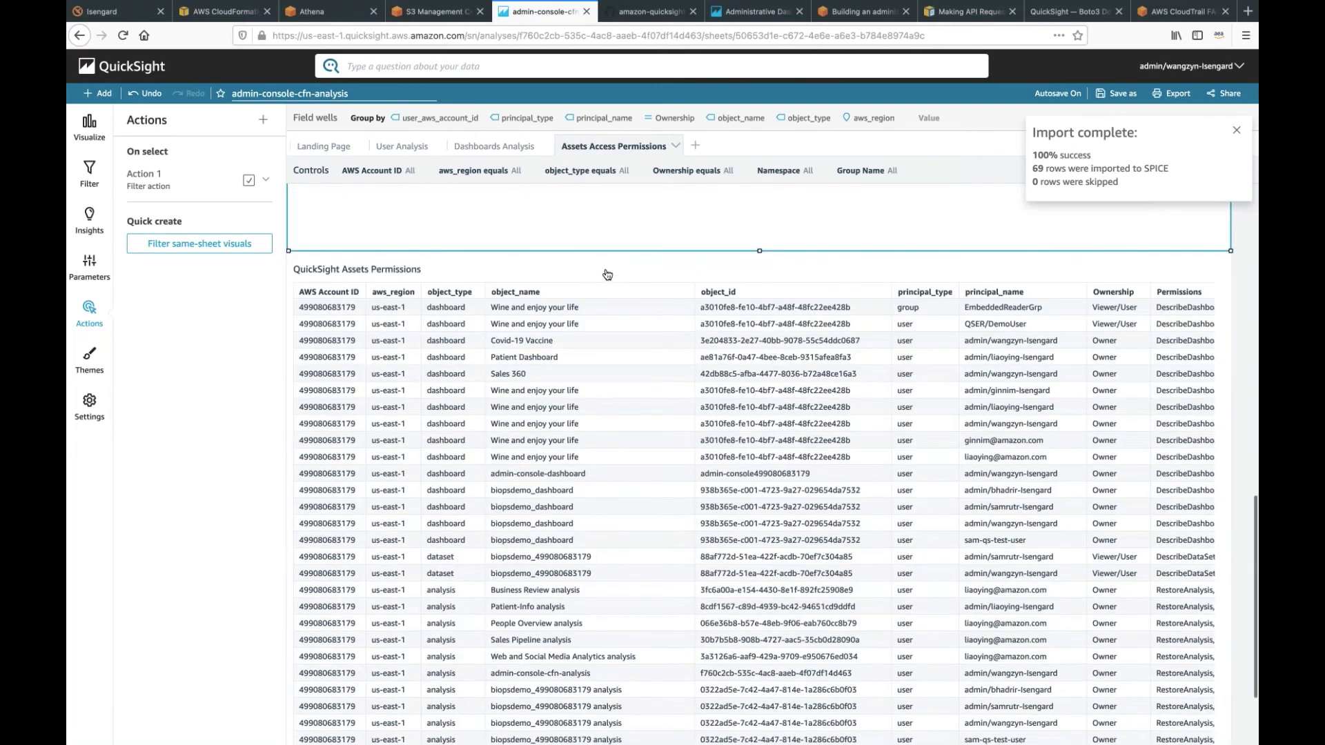
left_click(607, 275)
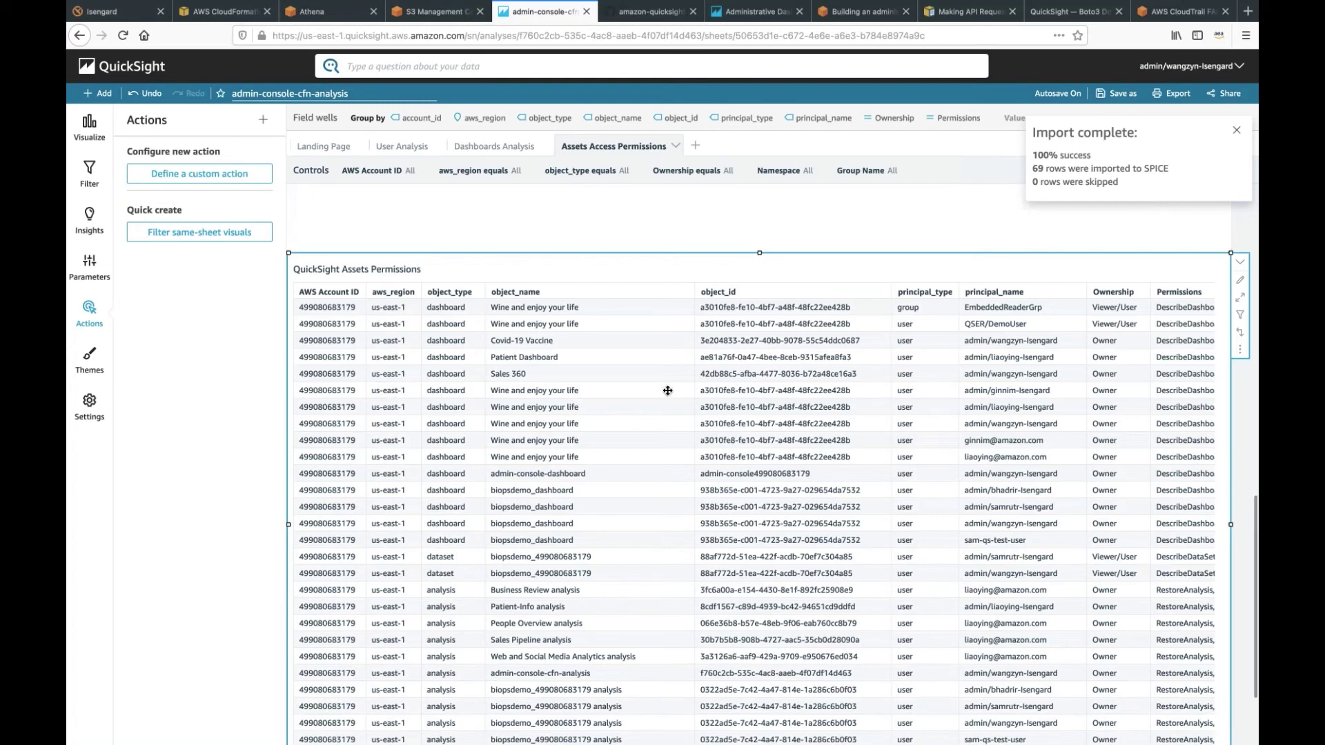
scroll(690, 363, "right", 3)
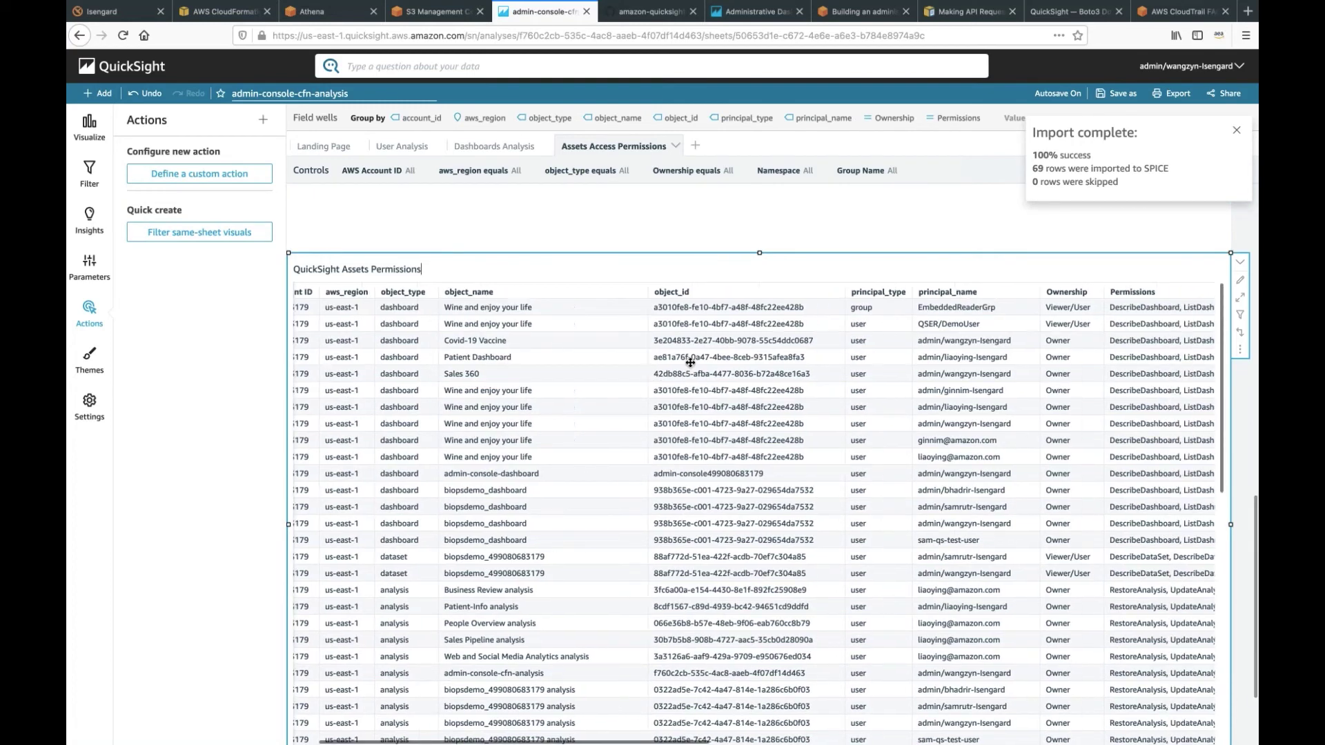
scroll(690, 363, "right", 5)
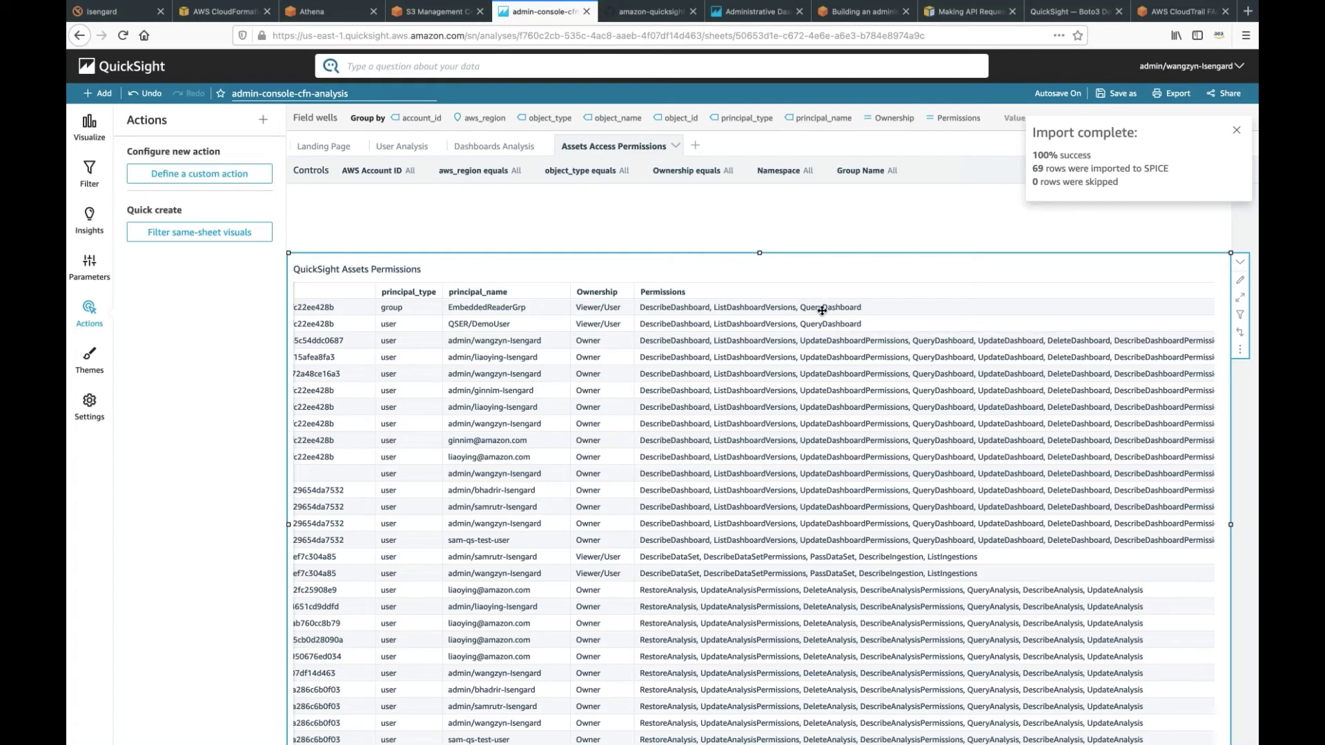
scroll(762, 431, "right", 2)
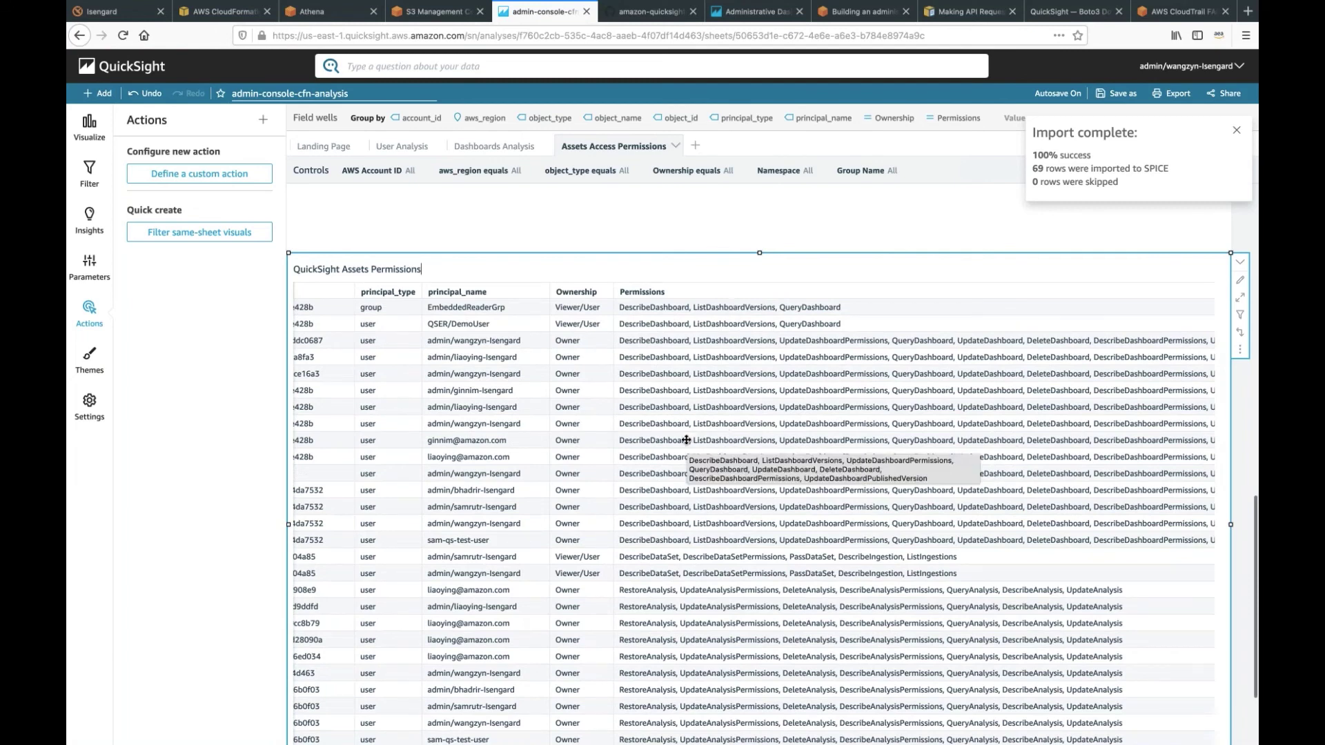
scroll(686, 440, "down", 1)
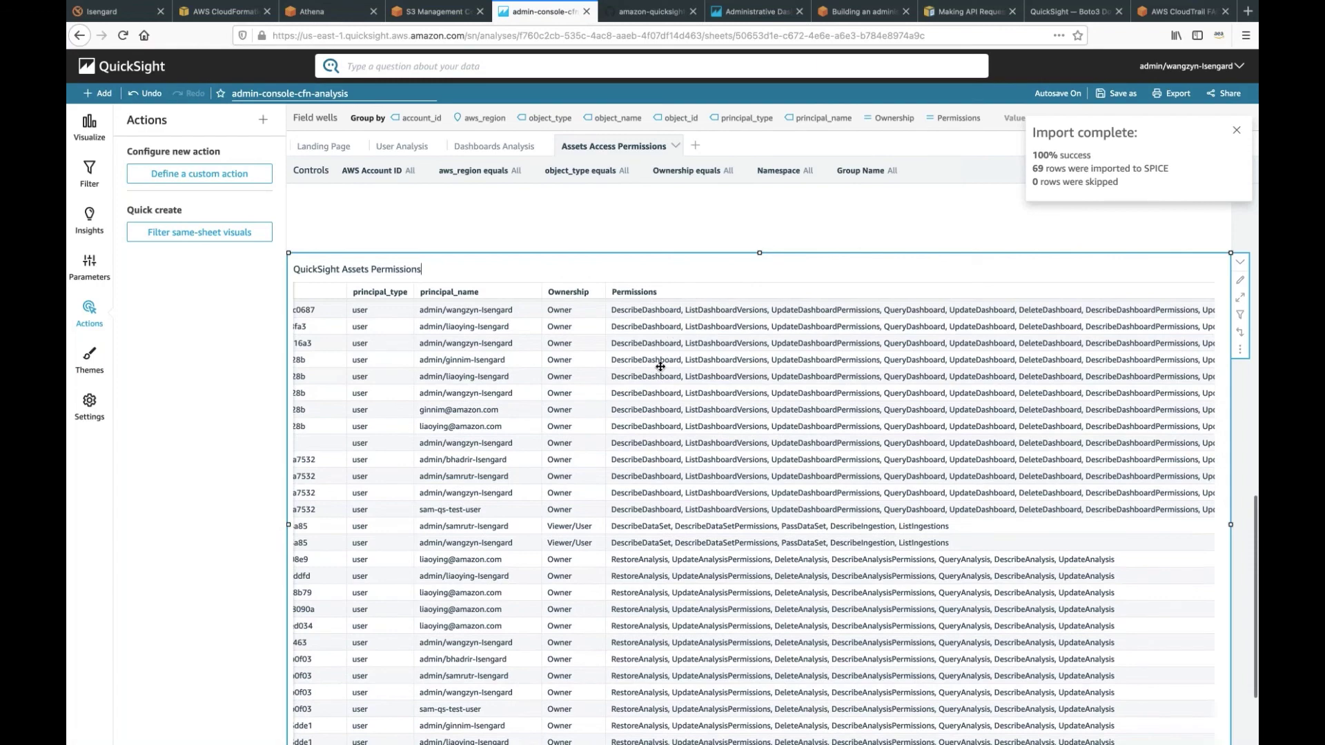
scroll(661, 366, "down", 2)
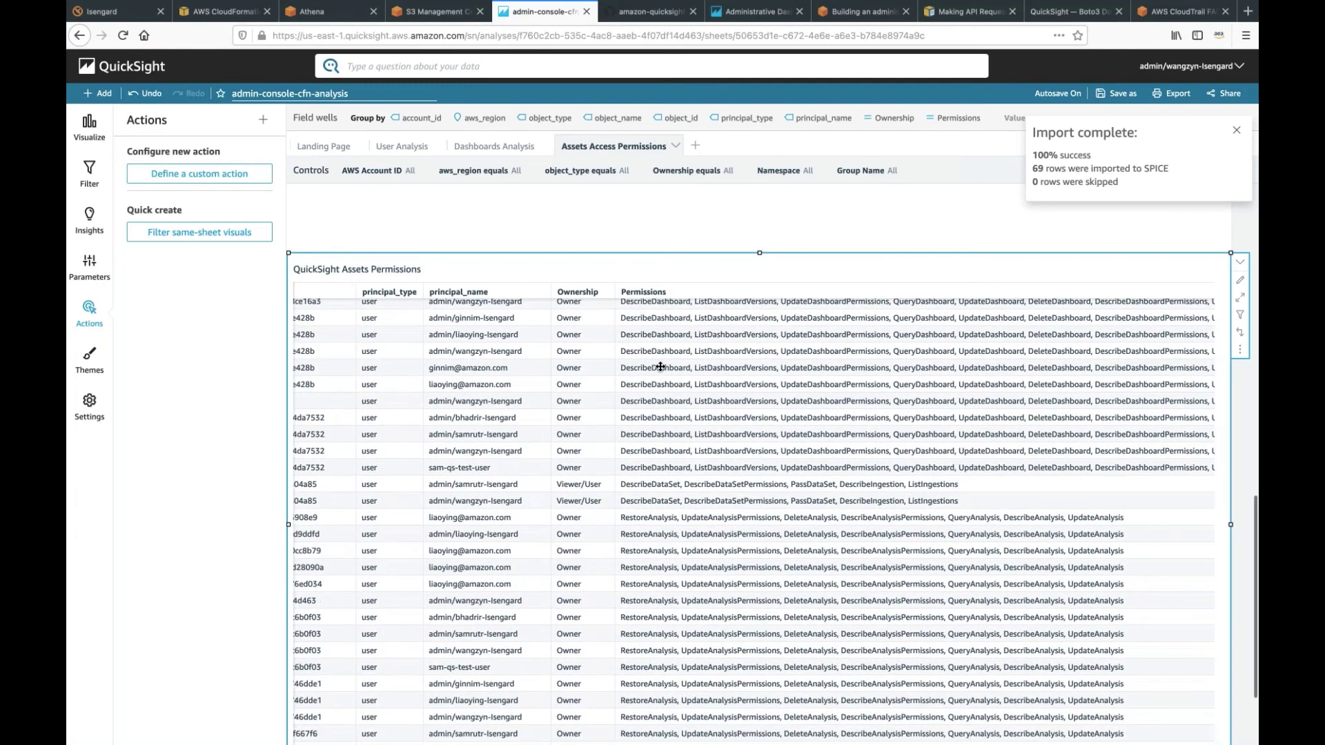
scroll(705, 500, "down", 3)
scroll(705, 500, "up", 5)
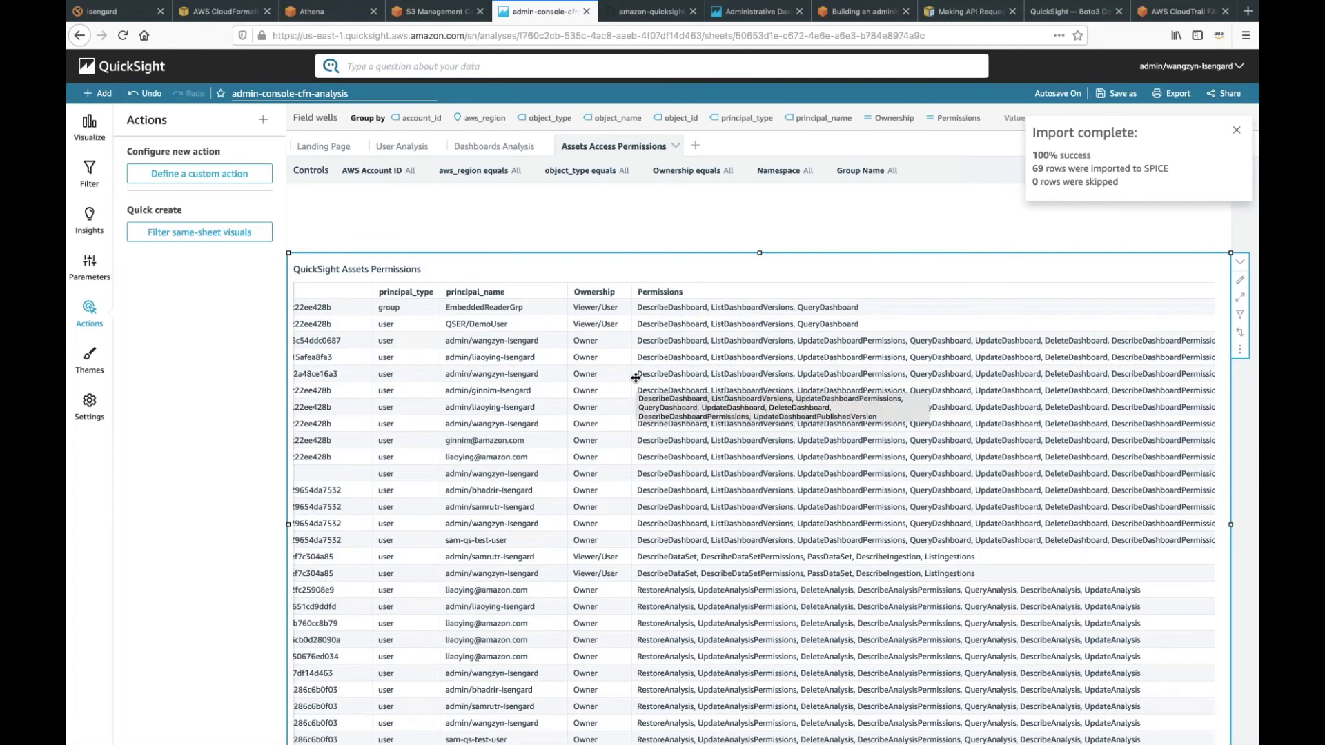
scroll(636, 378, "left", 6)
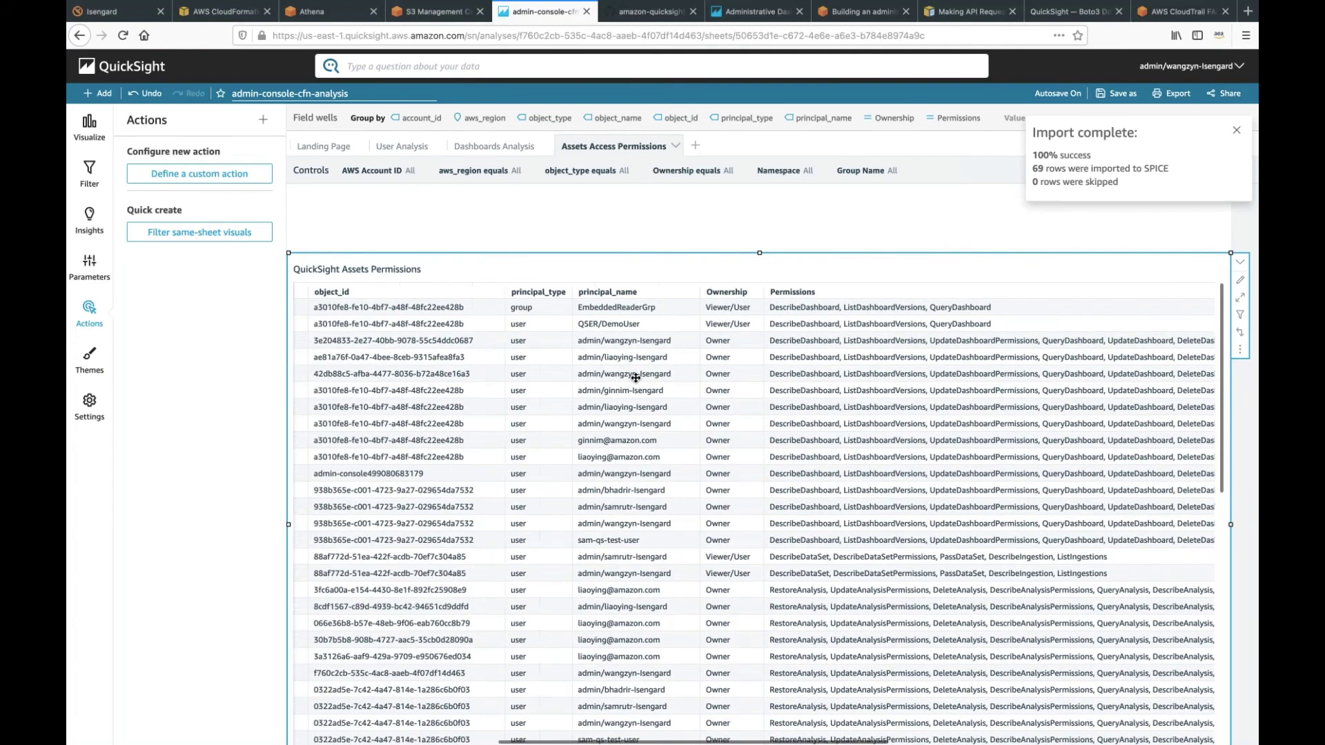
scroll(636, 378, "left", 6)
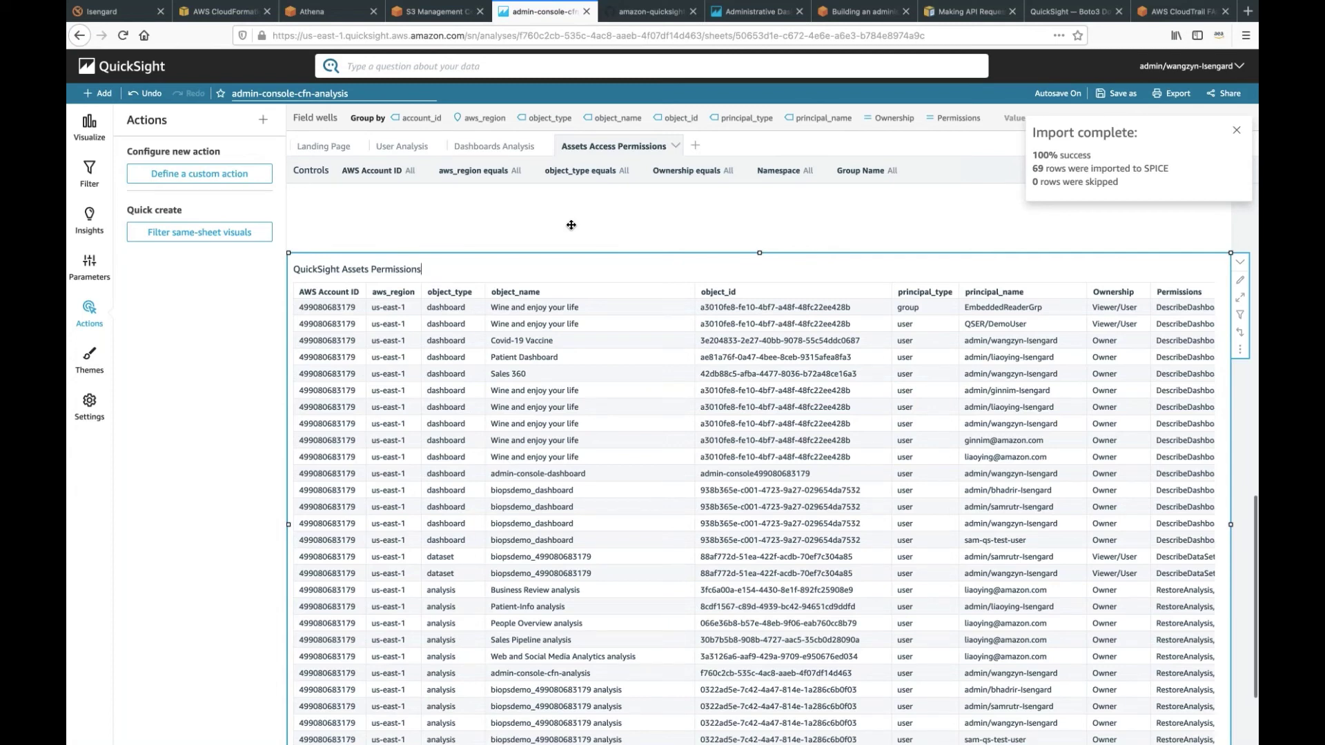
Leave the CloudFormation template designer without saving, and open the data_prepare function from the lambda stack's resources.
left_click(235, 17)
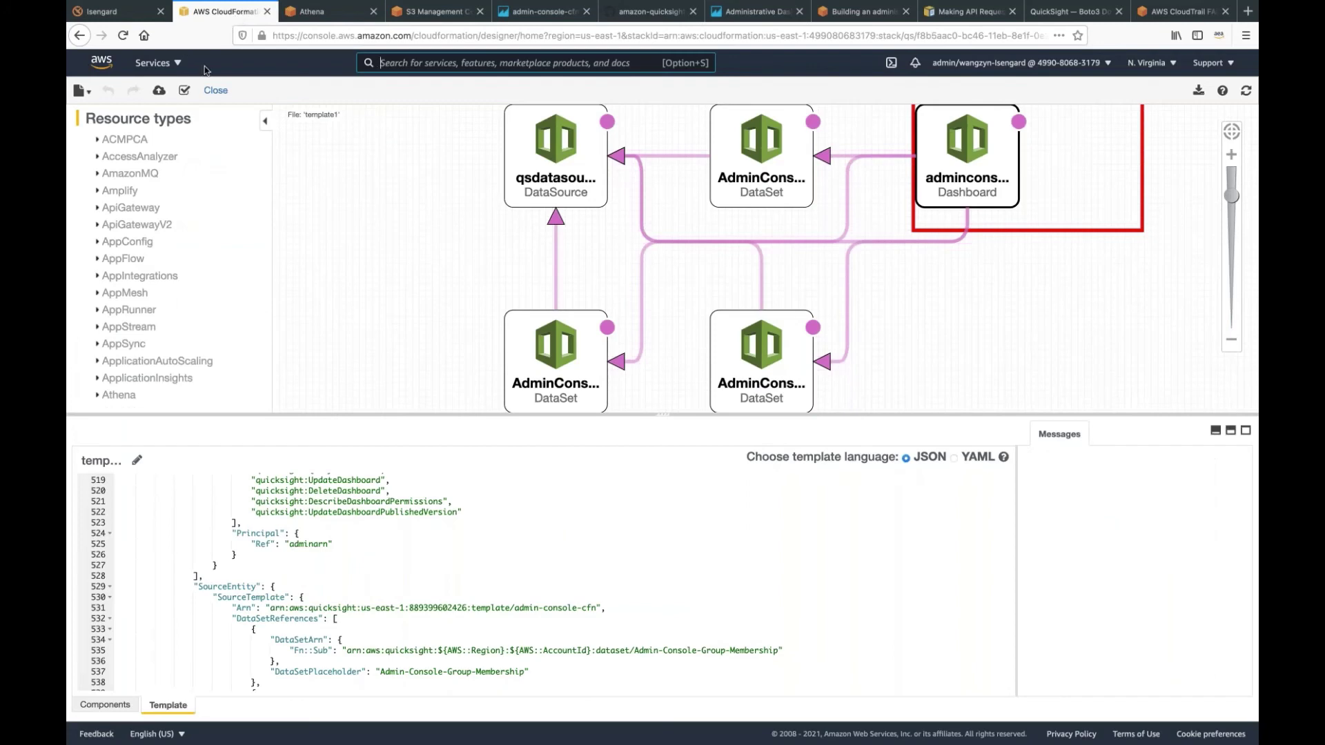
left_click(216, 91)
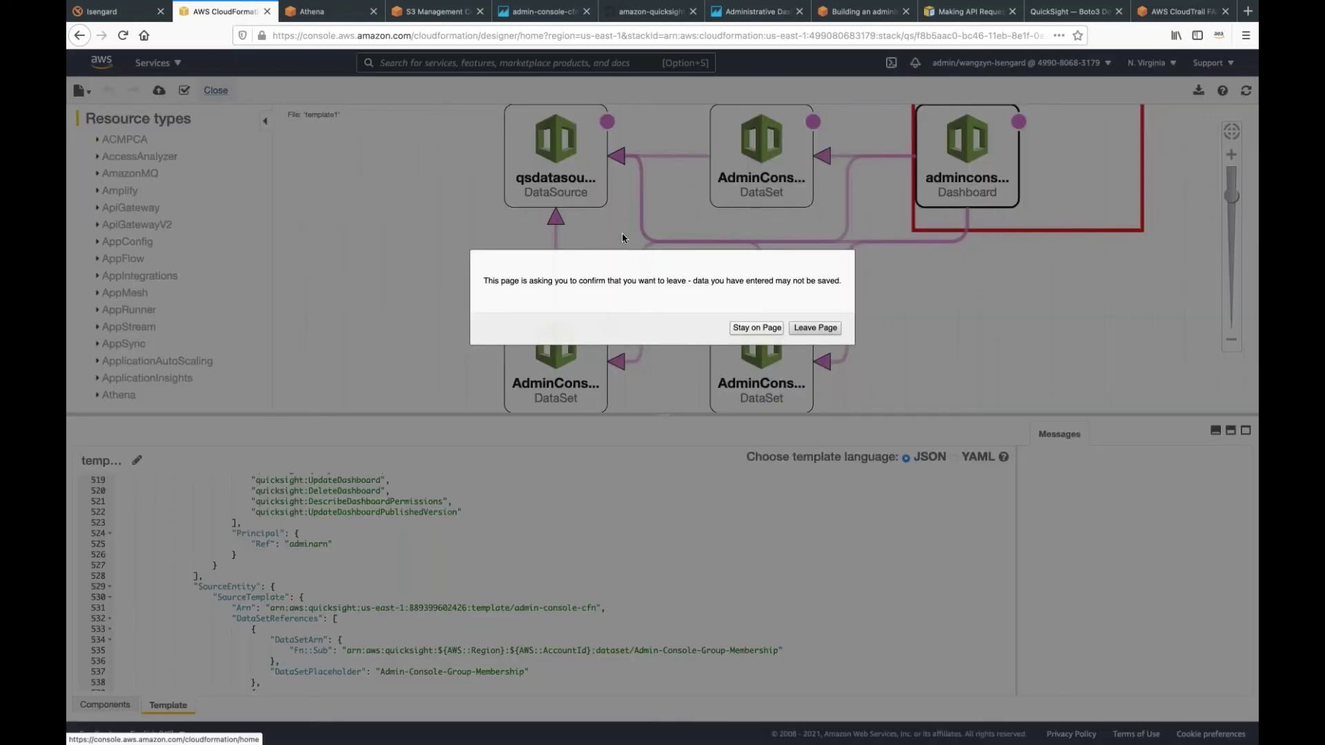
left_click(816, 328)
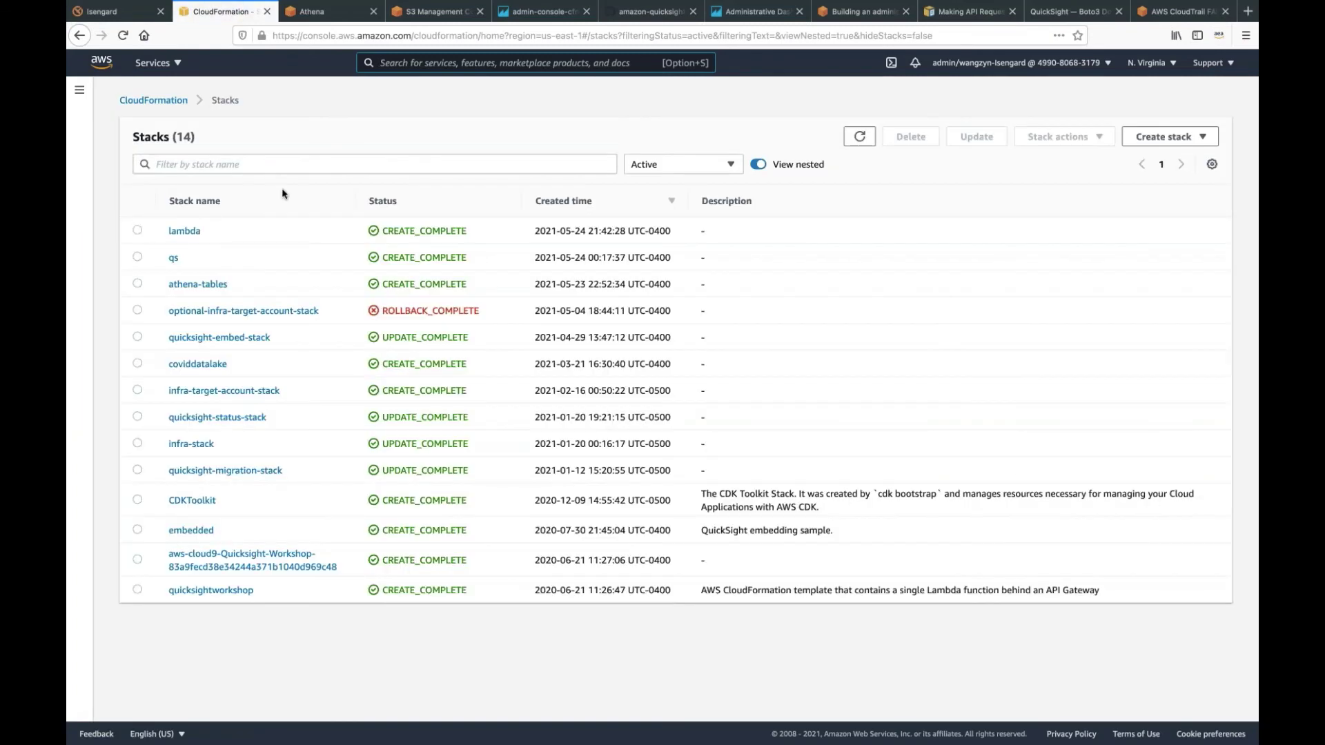
left_click(180, 237)
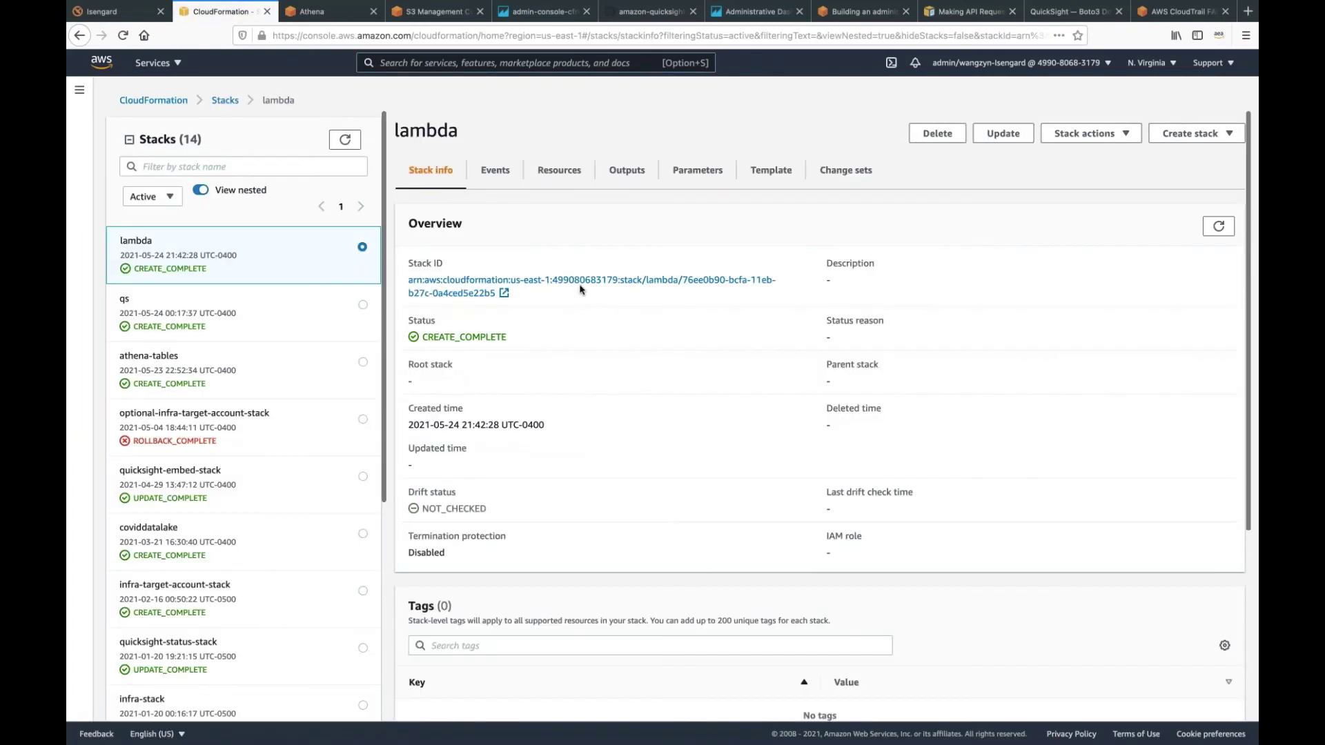
left_click(557, 170)
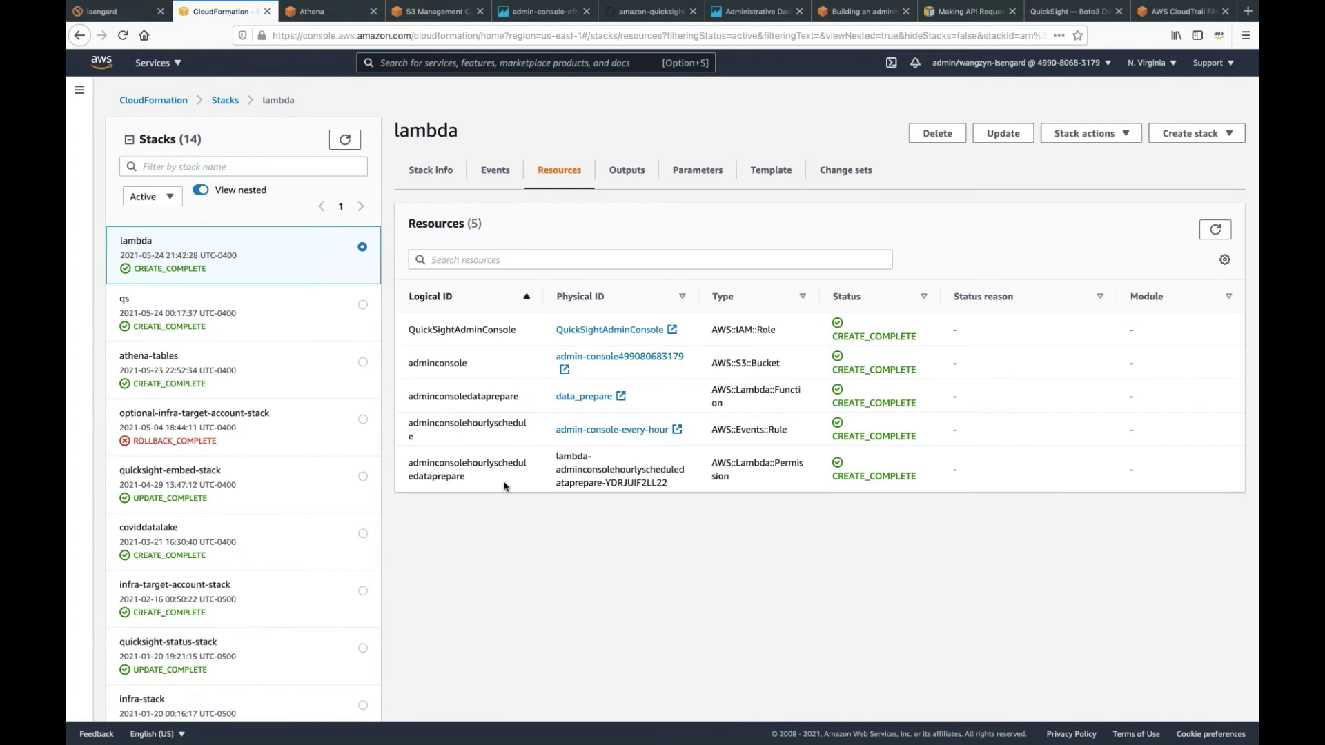
left_click(599, 400)
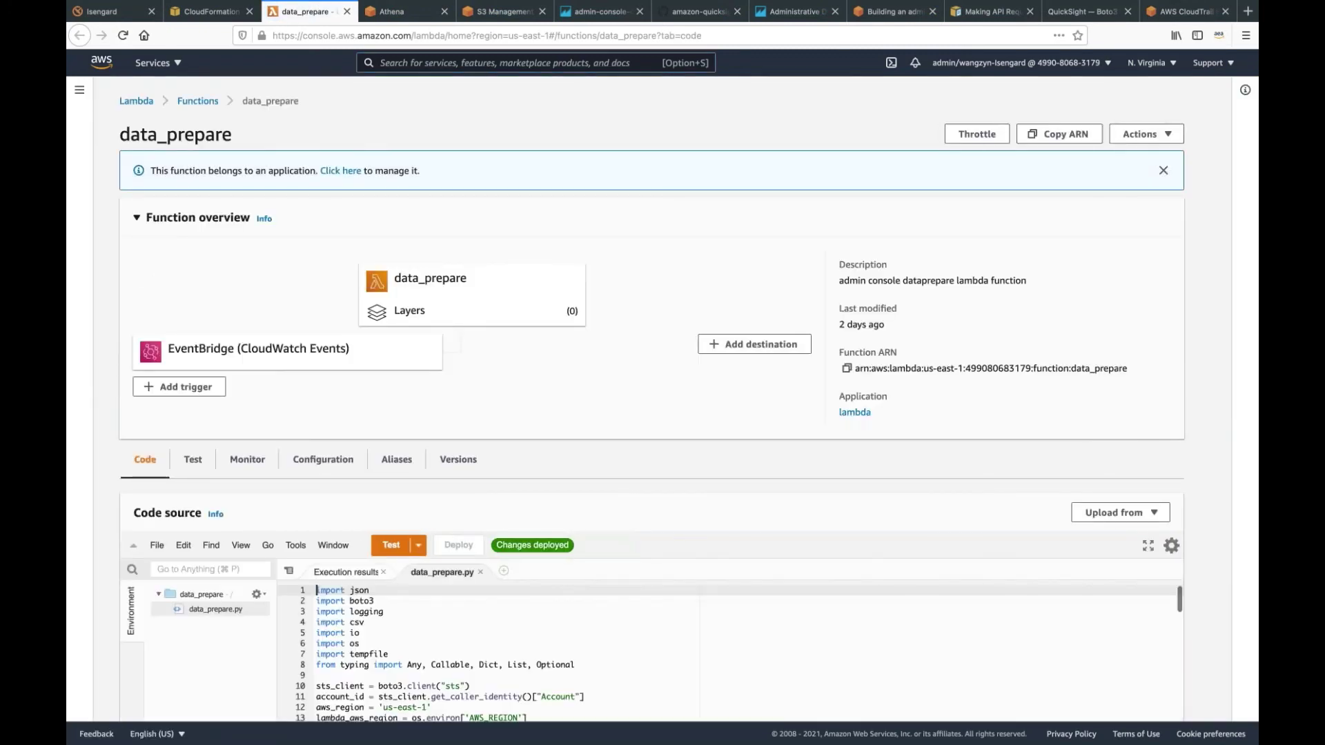
Examine data_prepare.py from its imports through the handler's namespace, user and group loops and the group membership CSV upload.
scroll(580, 483, "down", 5)
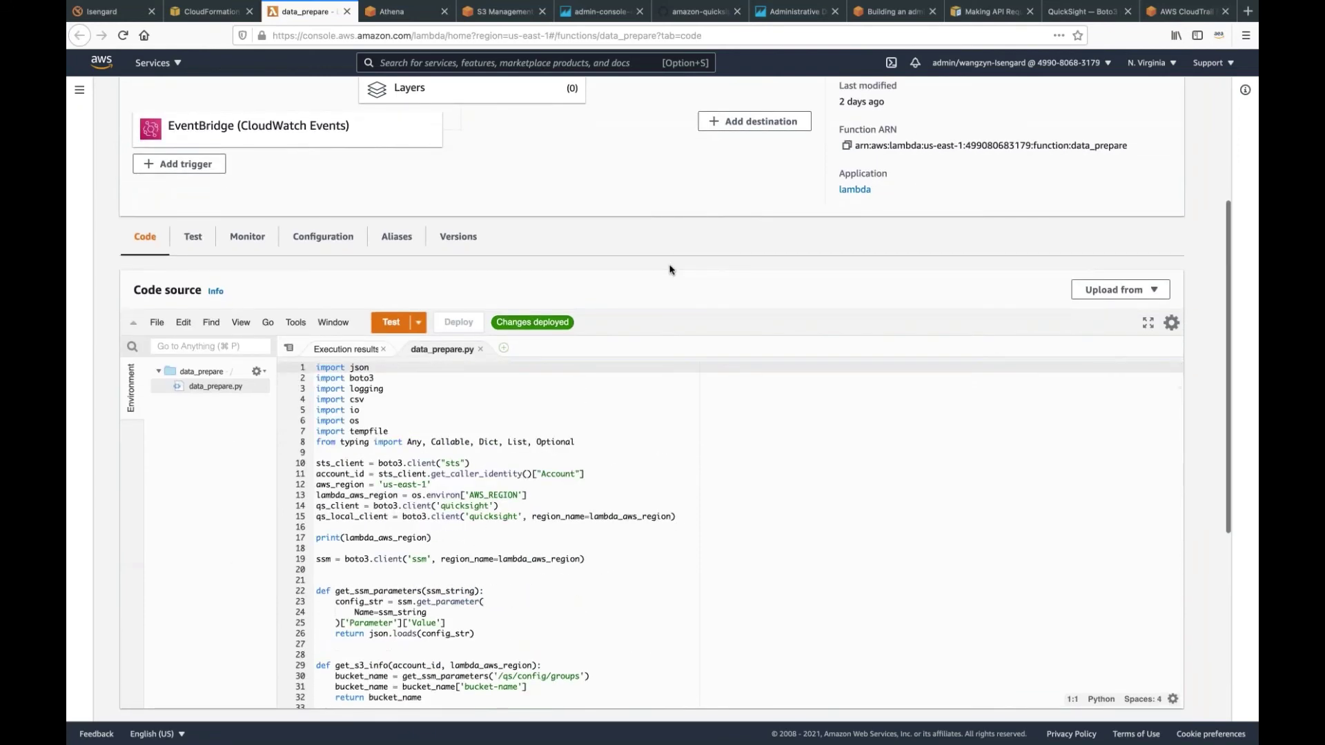
scroll(668, 270, "down", 3)
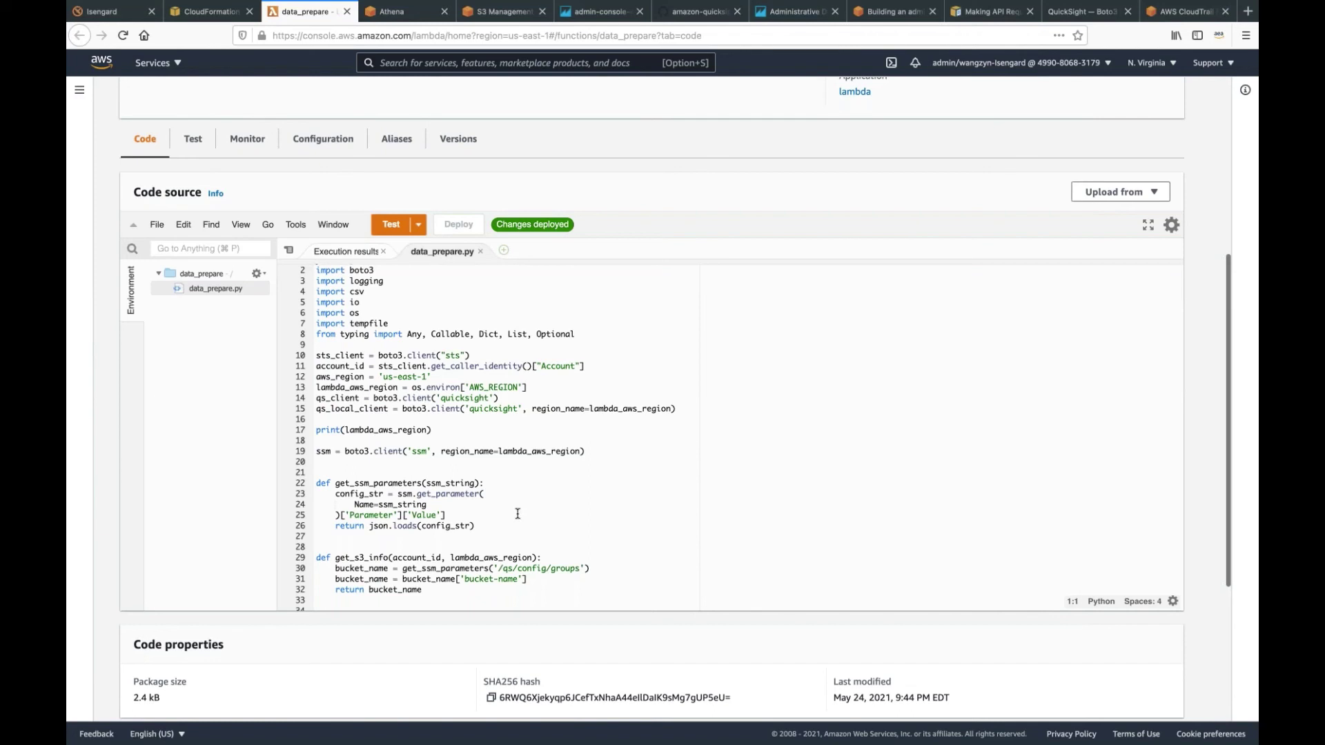
scroll(518, 513, "down", 8)
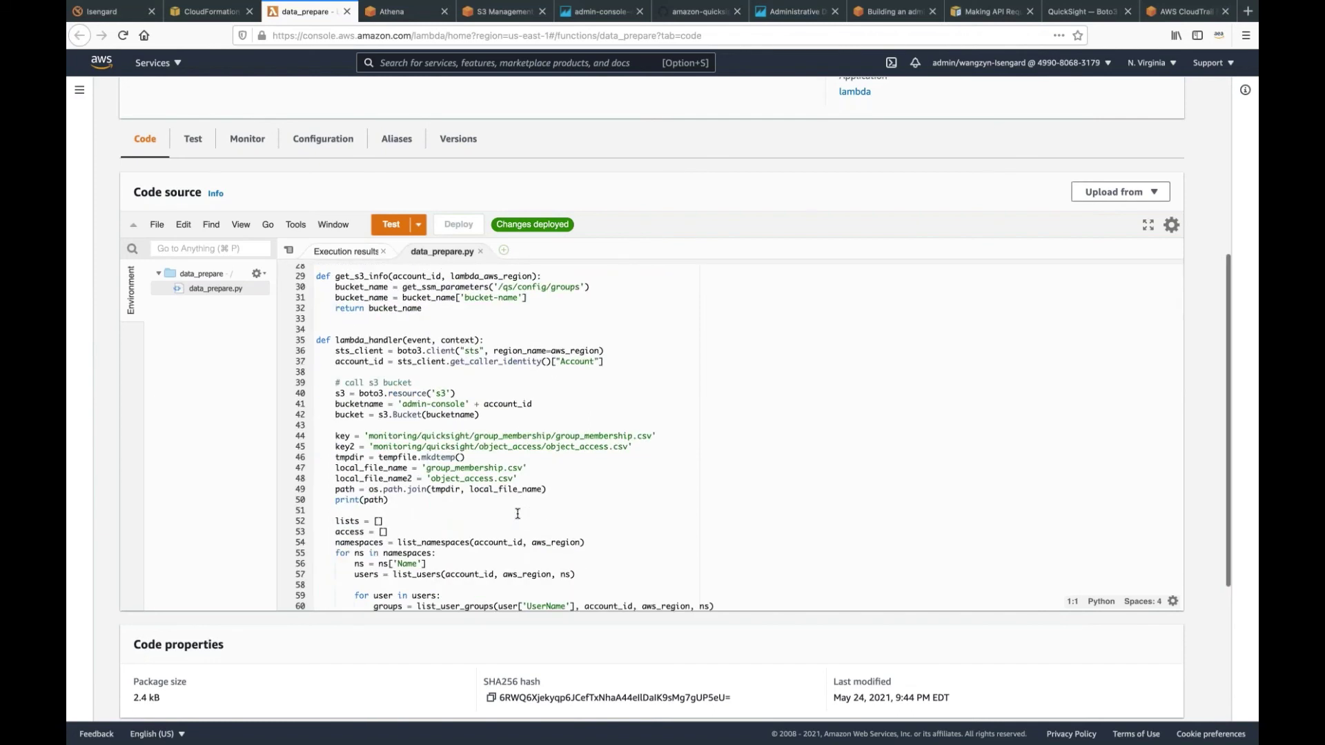
scroll(517, 513, "down", 2)
scroll(518, 513, "down", 1)
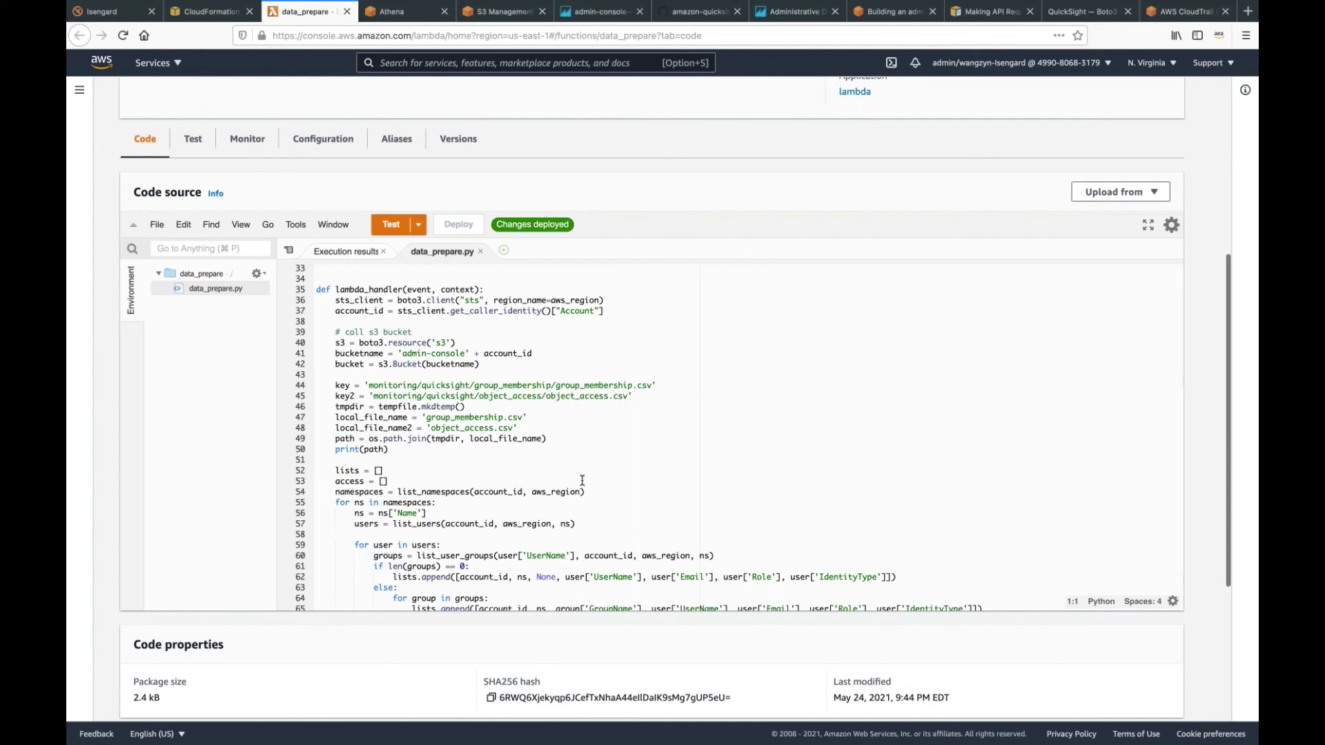
scroll(582, 480, "down", 1)
scroll(582, 479, "down", 3)
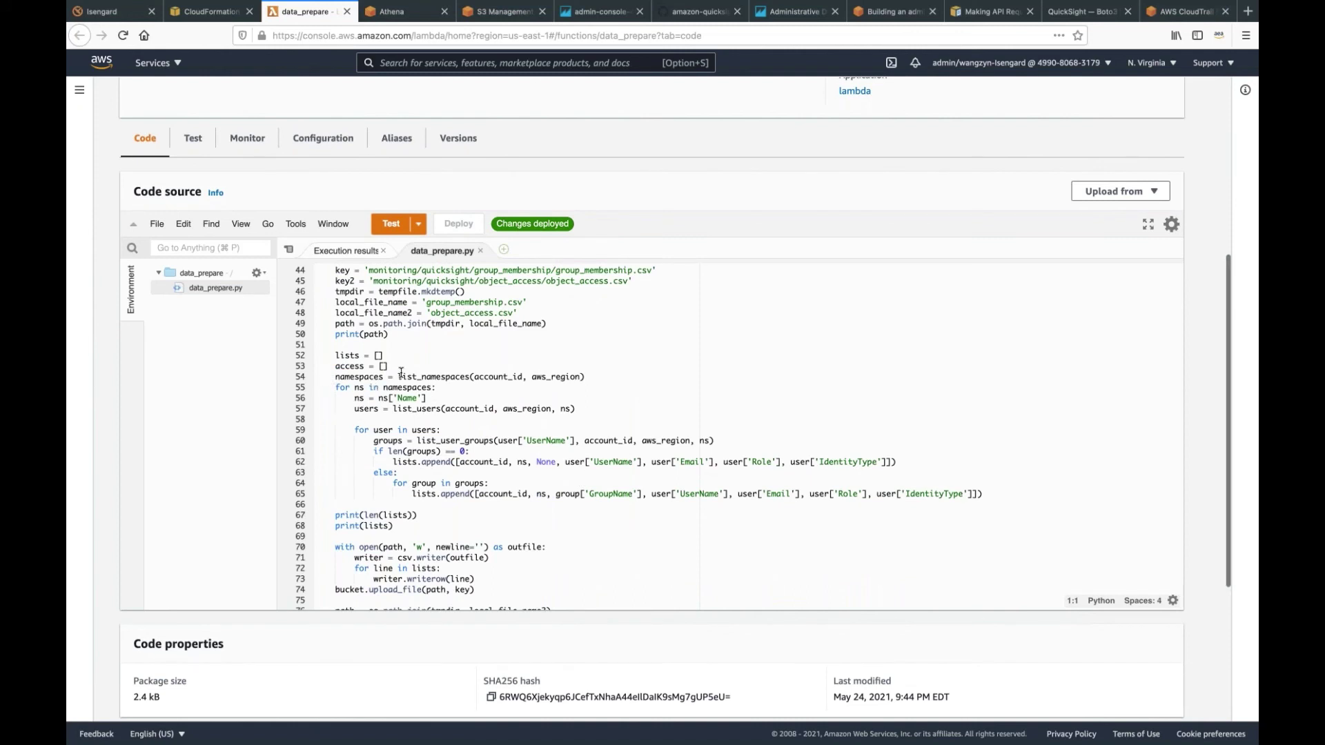
scroll(396, 488, "down", 1)
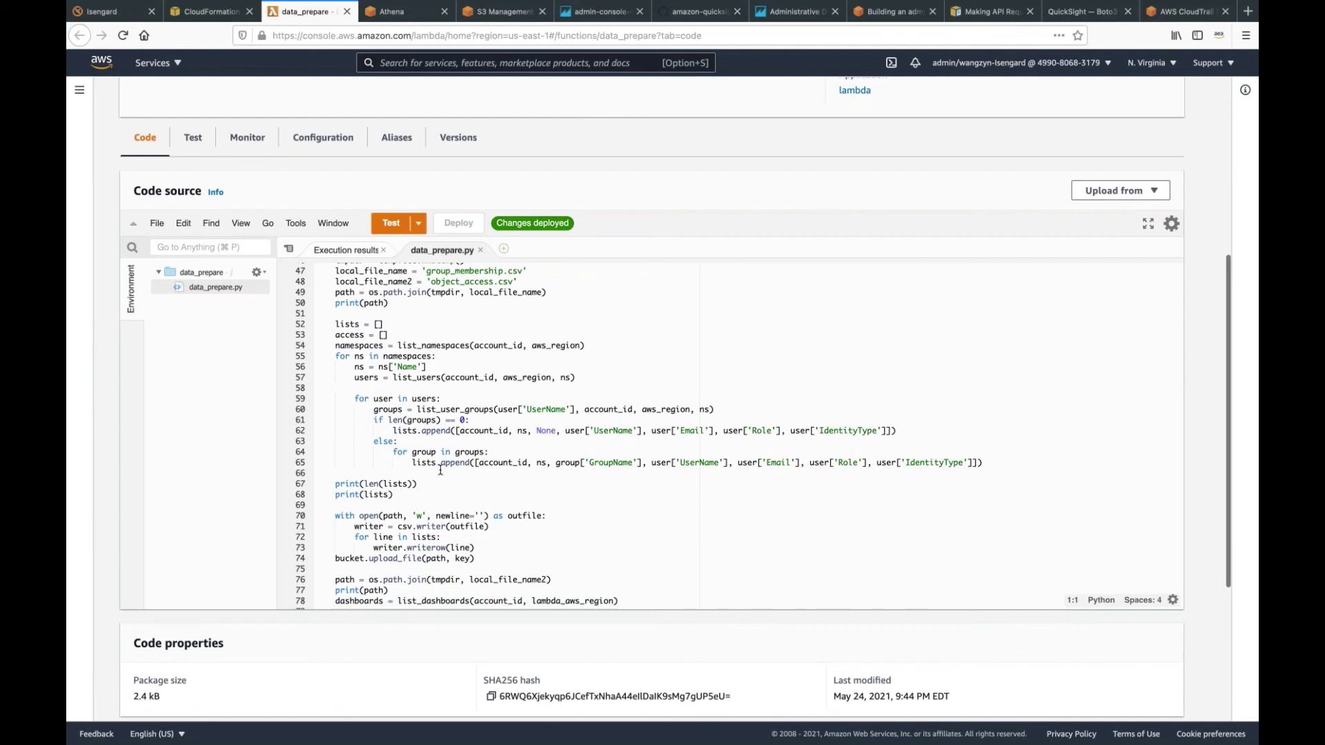
scroll(440, 470, "down", 2)
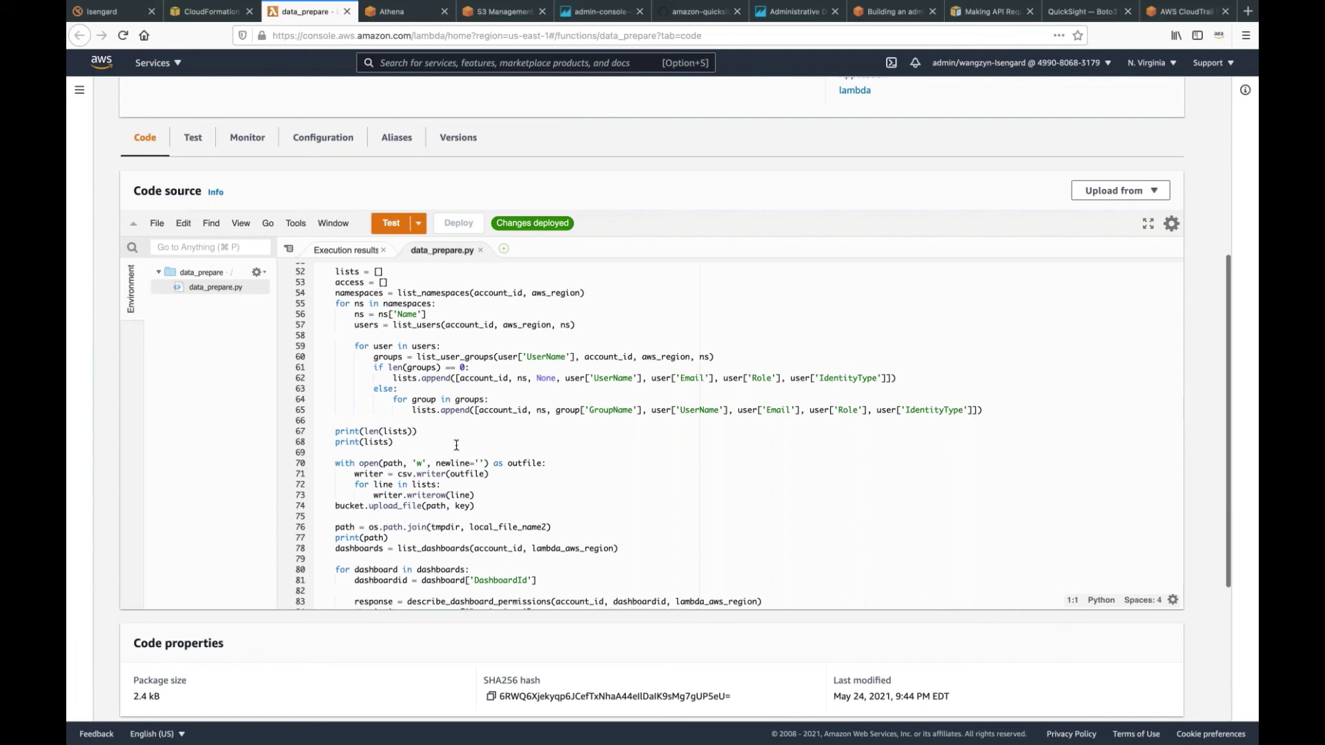
scroll(456, 445, "down", 1)
scroll(428, 432, "down", 1)
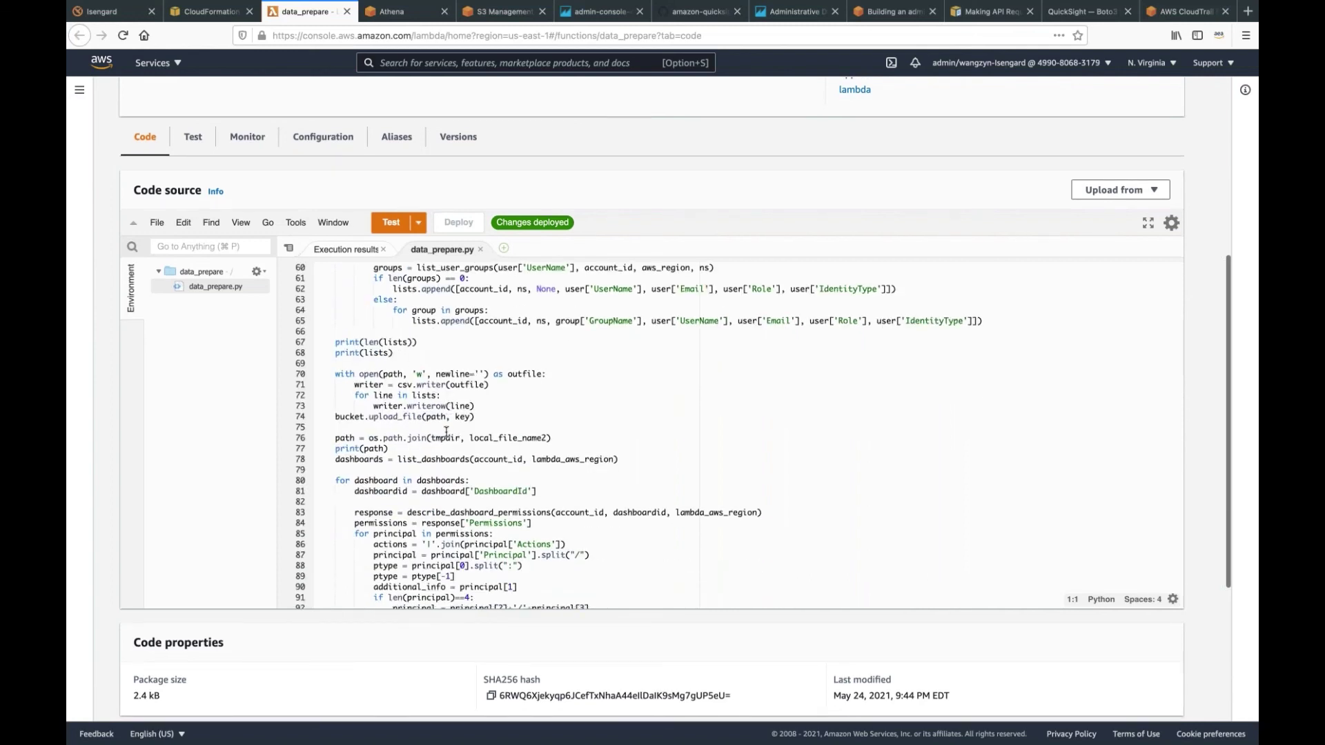
Examine how data_prepare.py collects permissions for dashboards, datasets, data sources, analyses and themes and uploads the object access CSV.
scroll(446, 432, "down", 5)
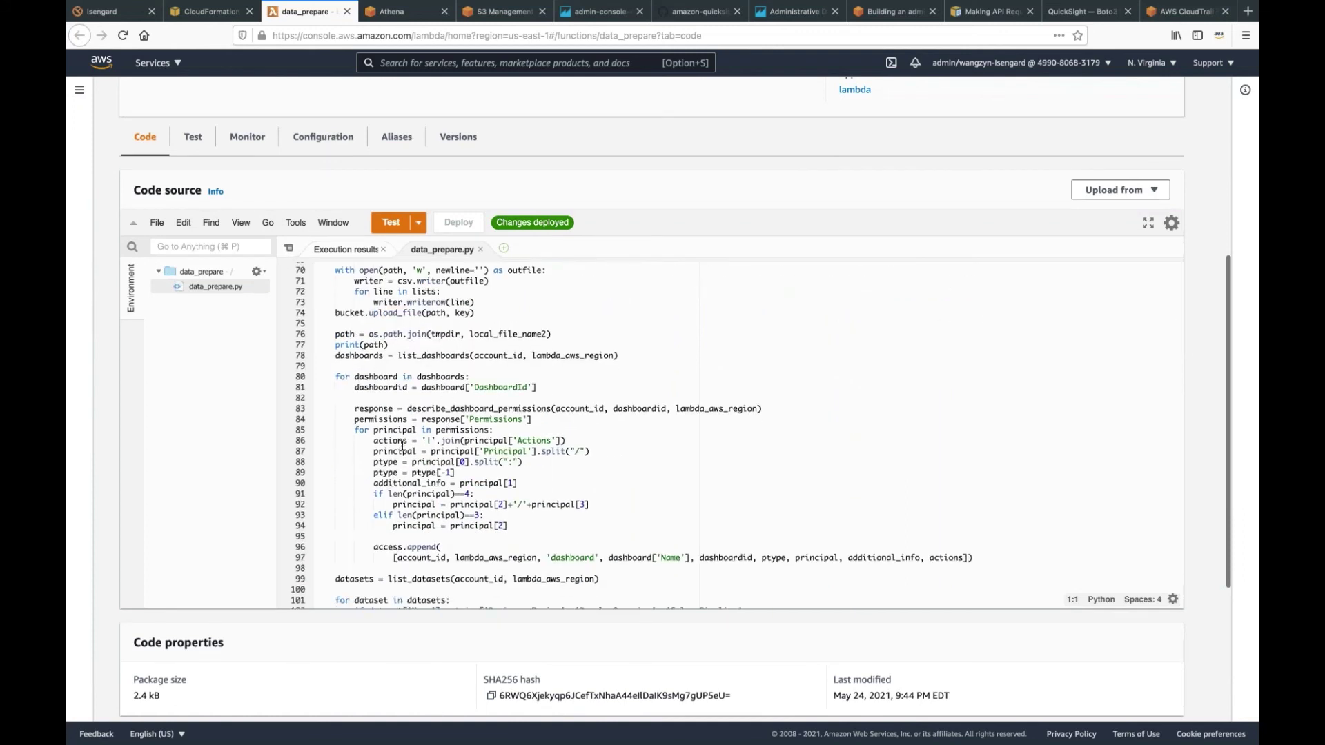
scroll(403, 445, "down", 2)
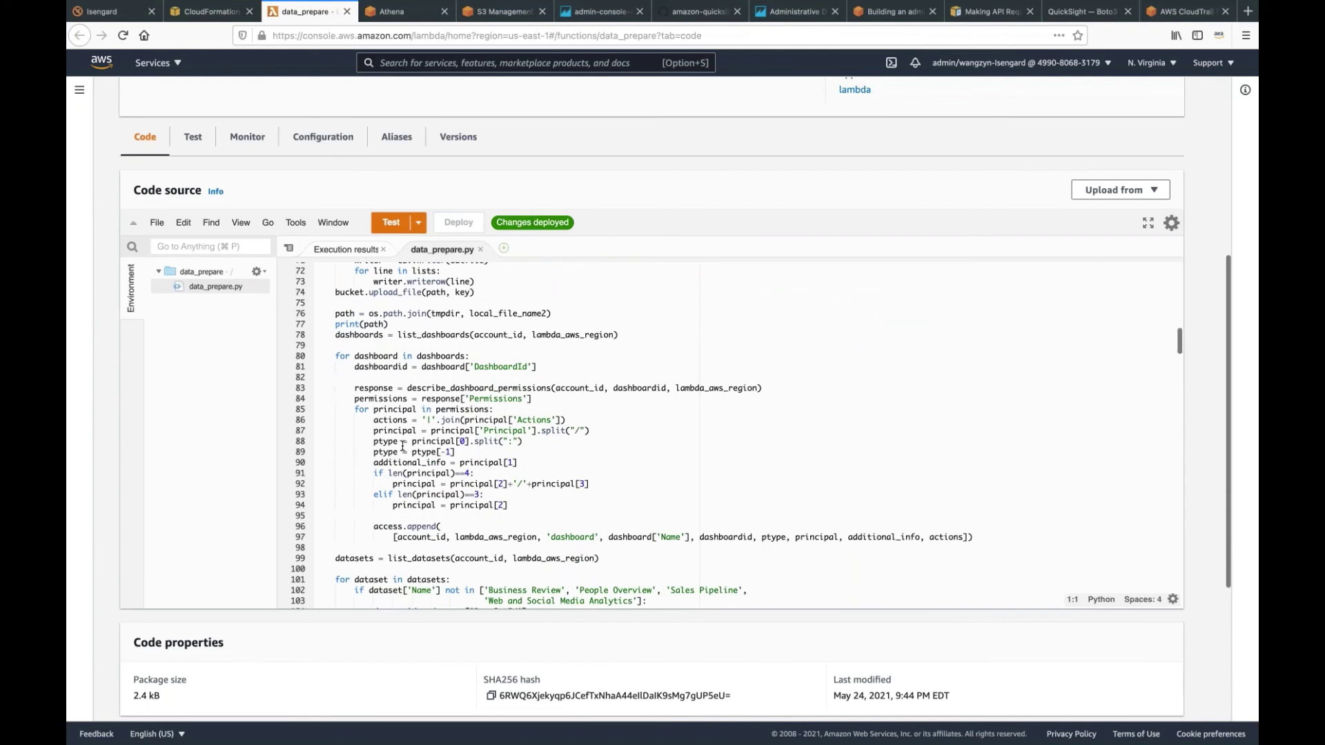
scroll(384, 476, "down", 6)
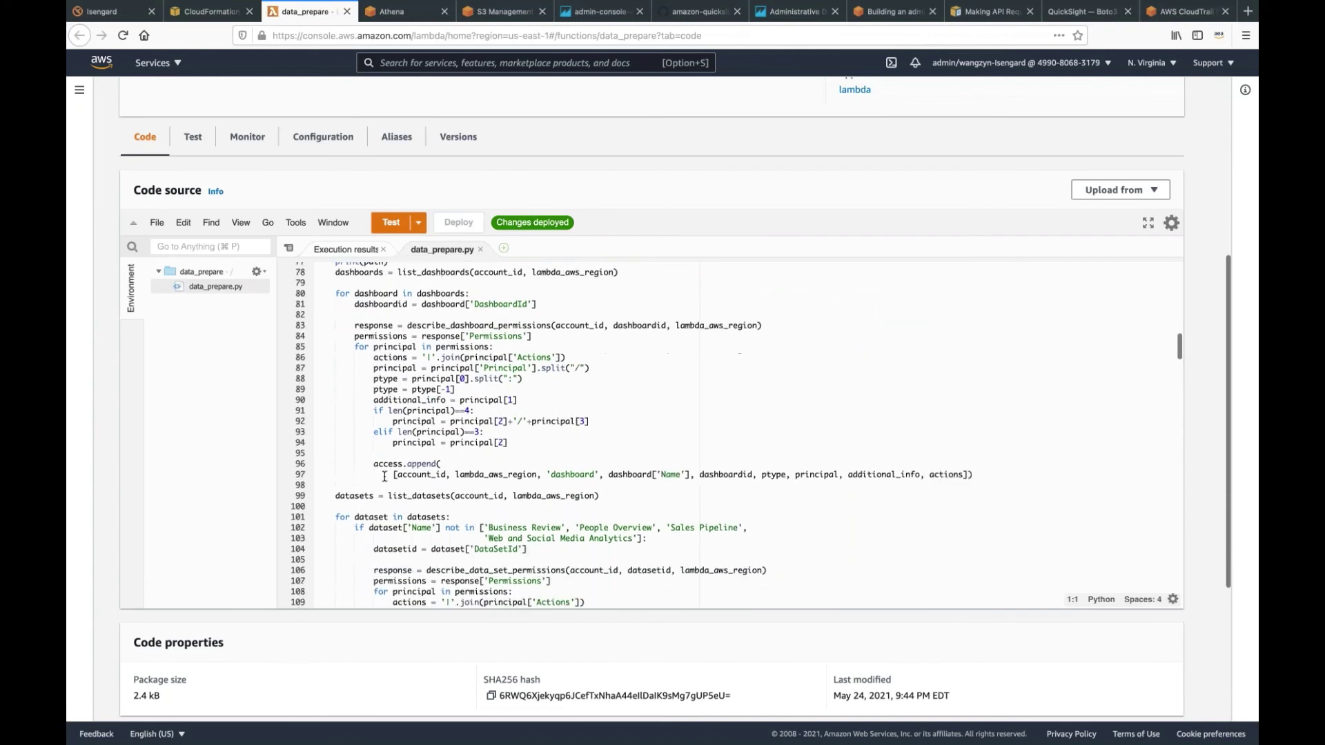
scroll(388, 519, "down", 10)
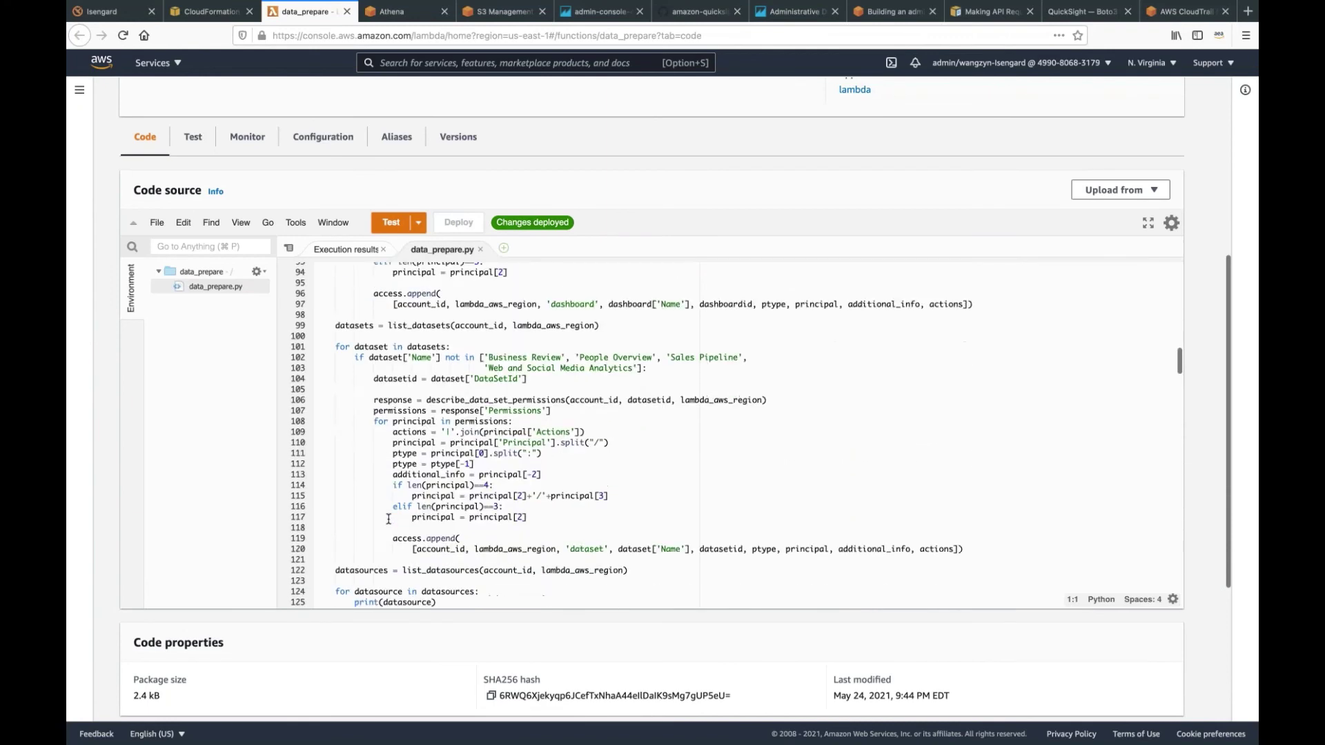
scroll(389, 519, "down", 8)
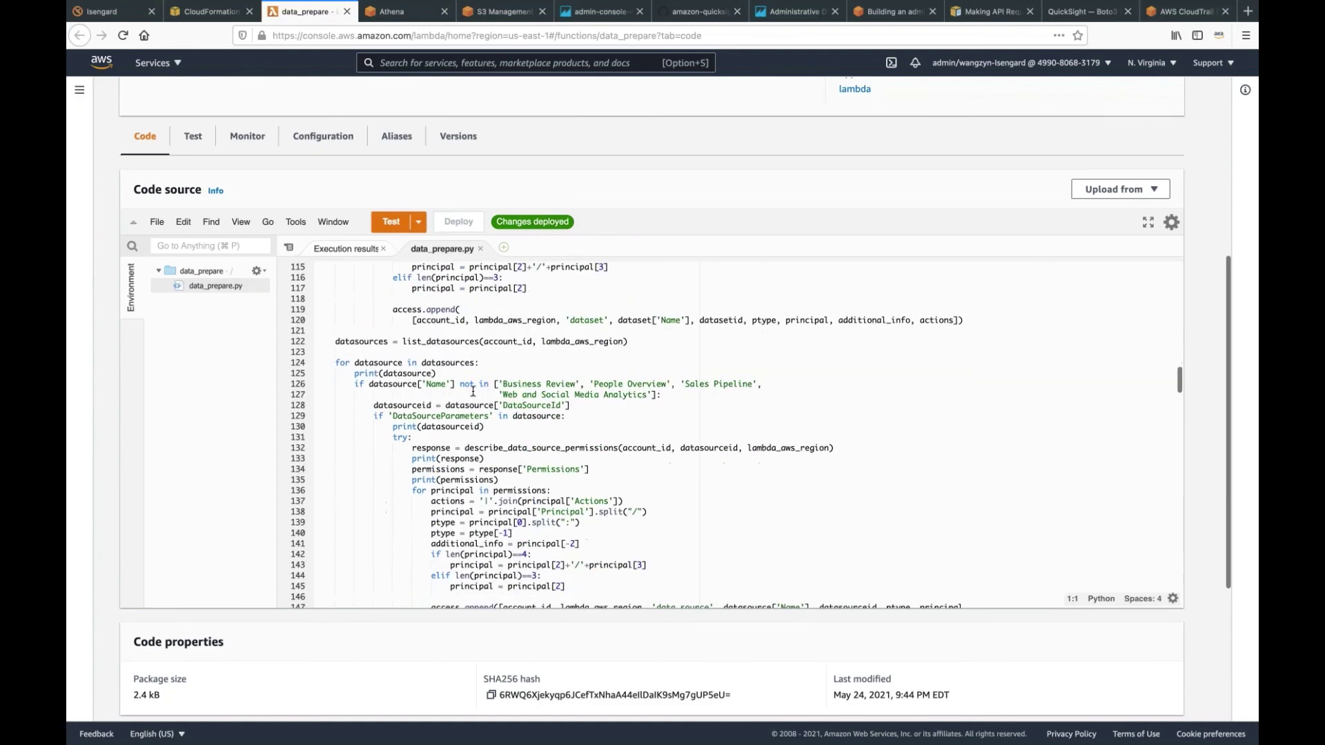
scroll(391, 465, "down", 6)
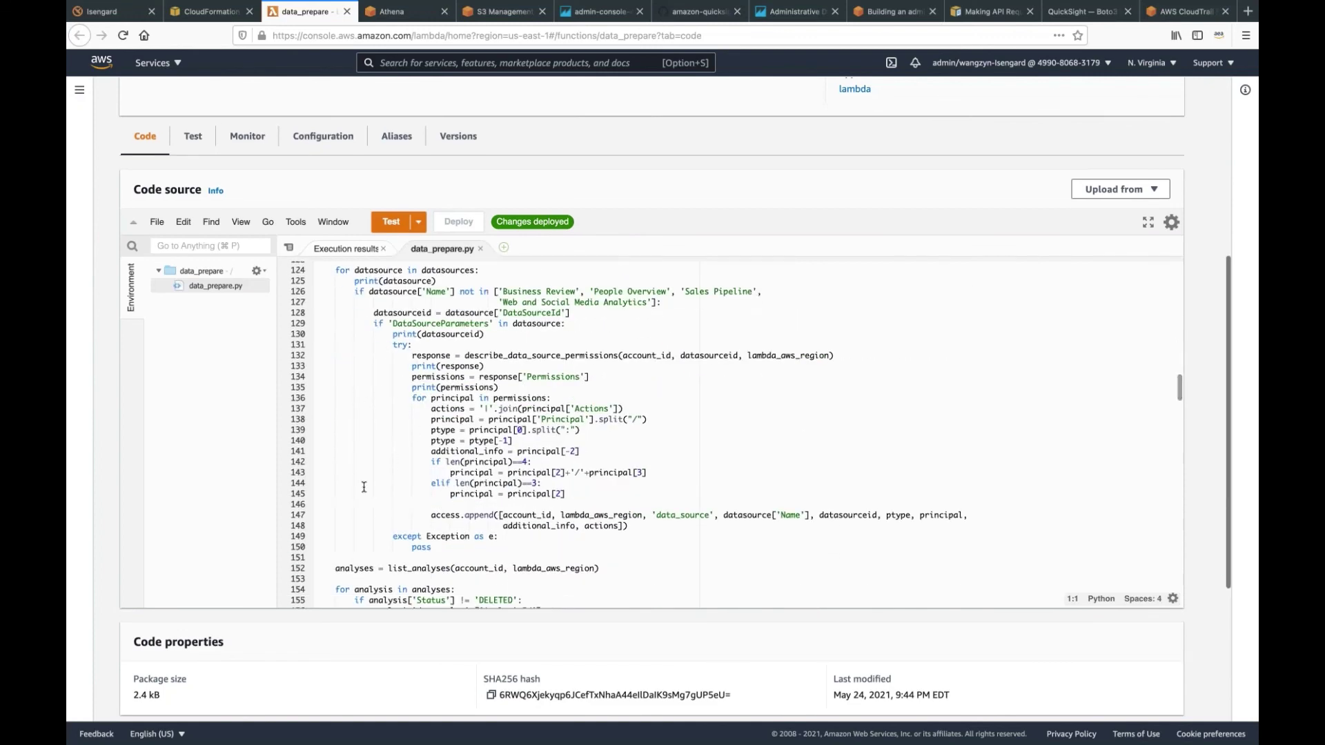
scroll(364, 487, "down", 14)
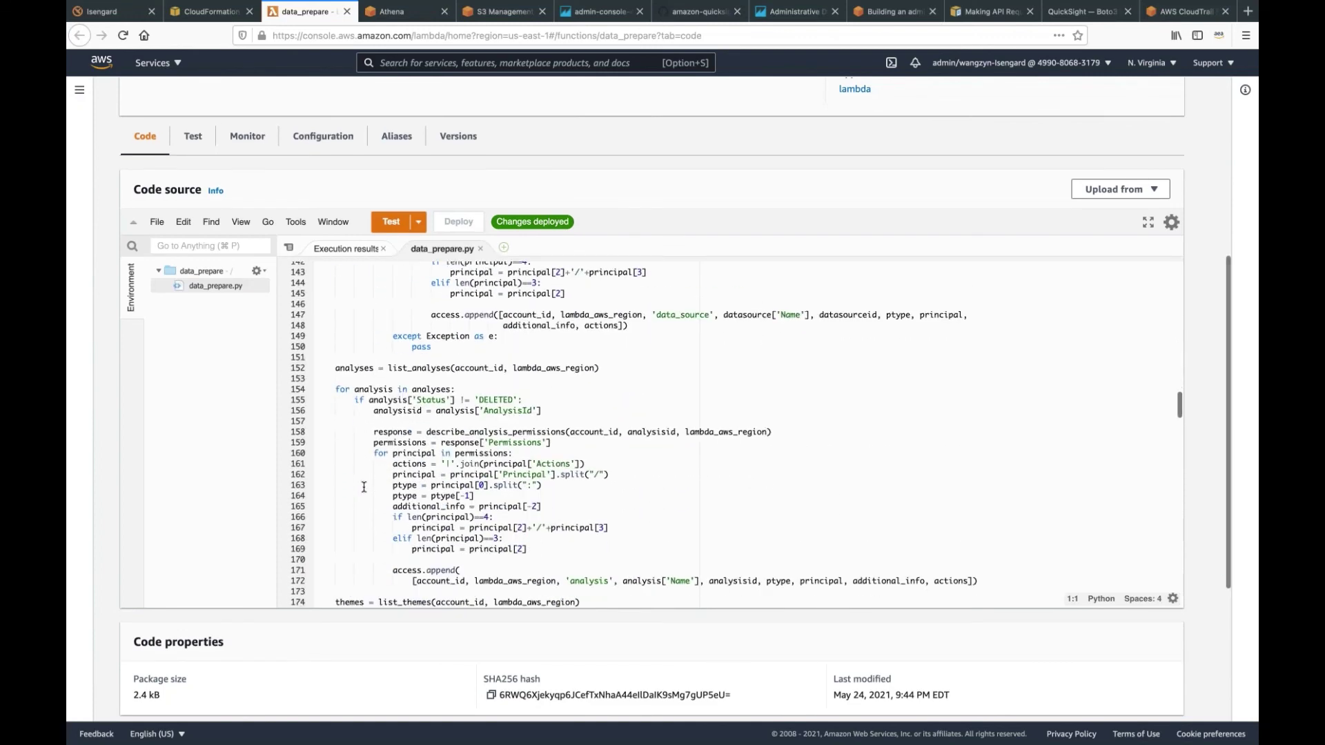
scroll(364, 487, "down", 12)
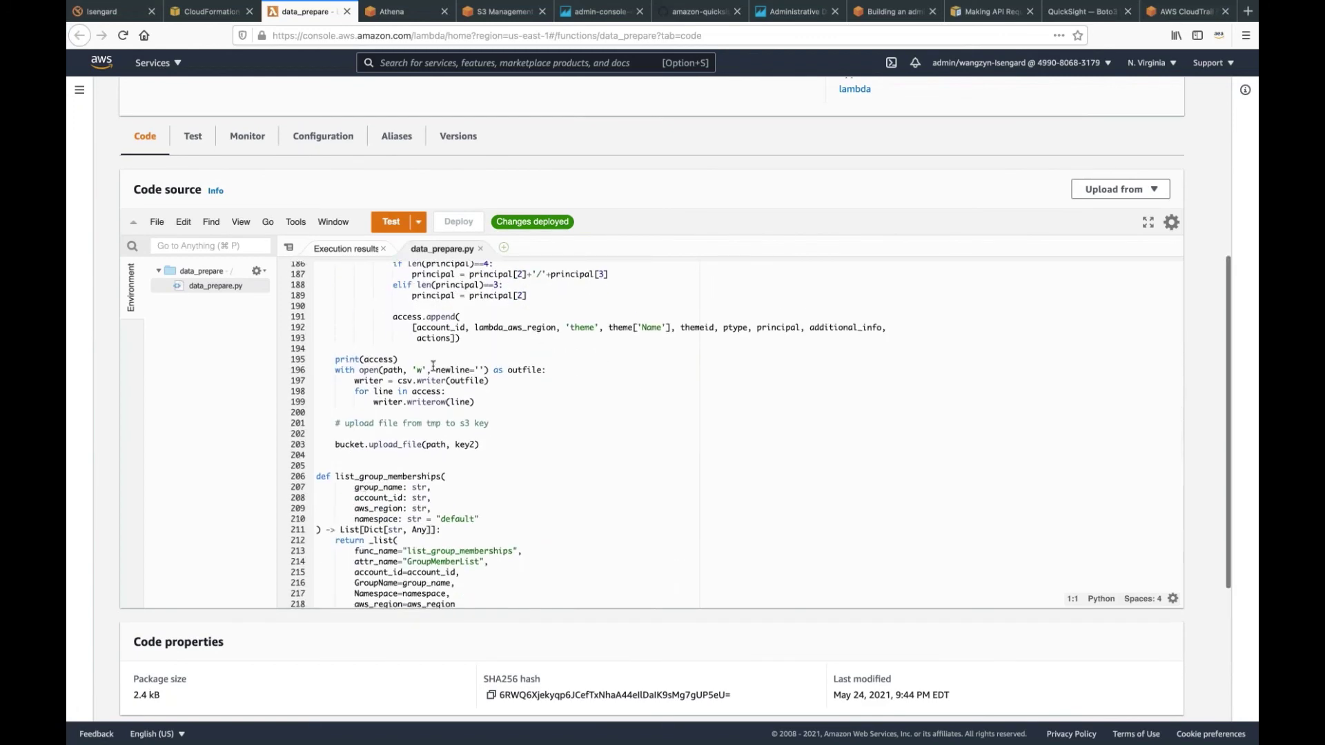
scroll(434, 367, "up", 3)
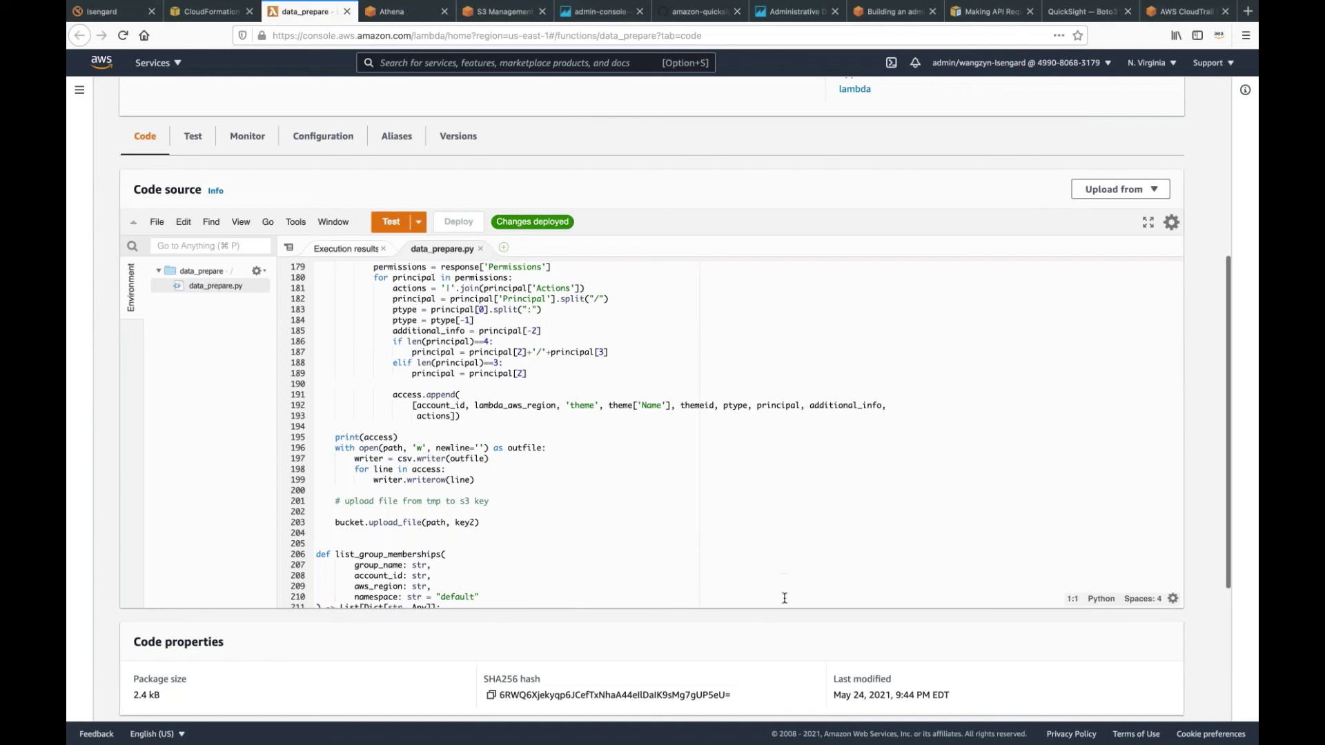
mouse_move(849, 744)
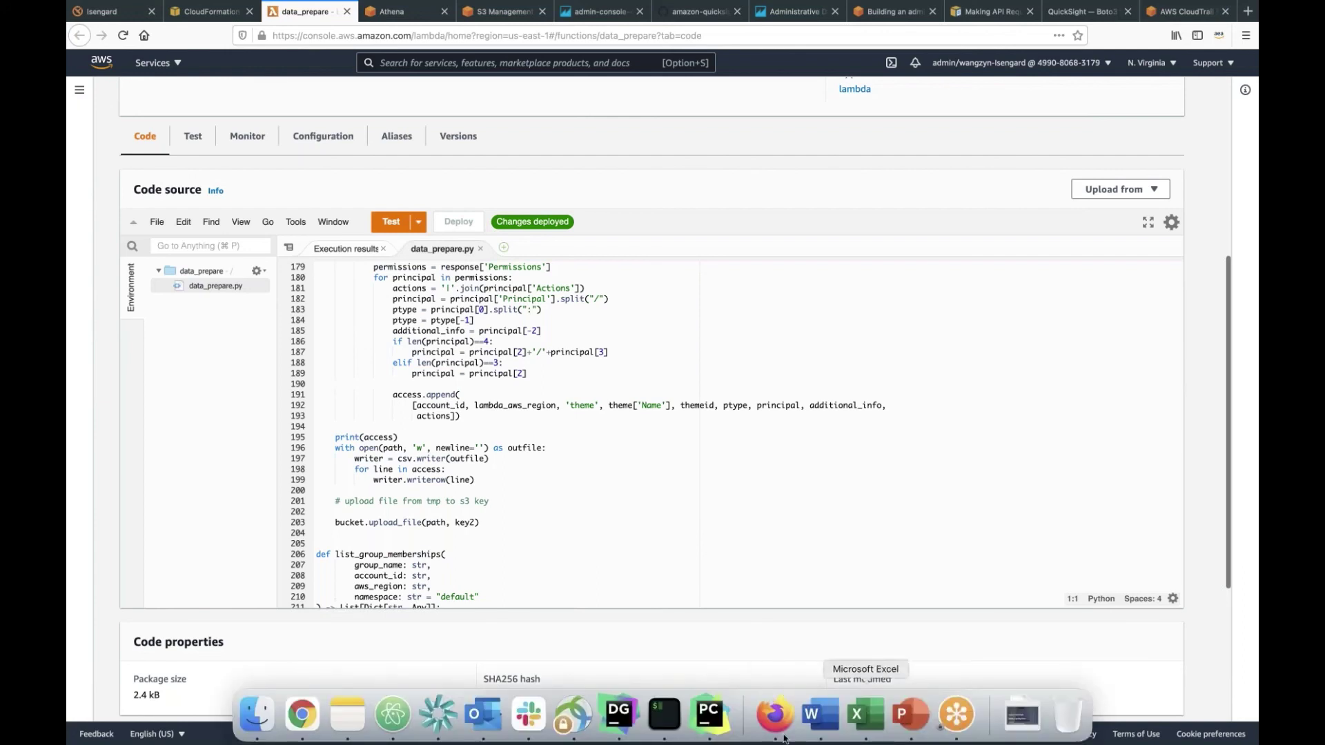
left_click(773, 715)
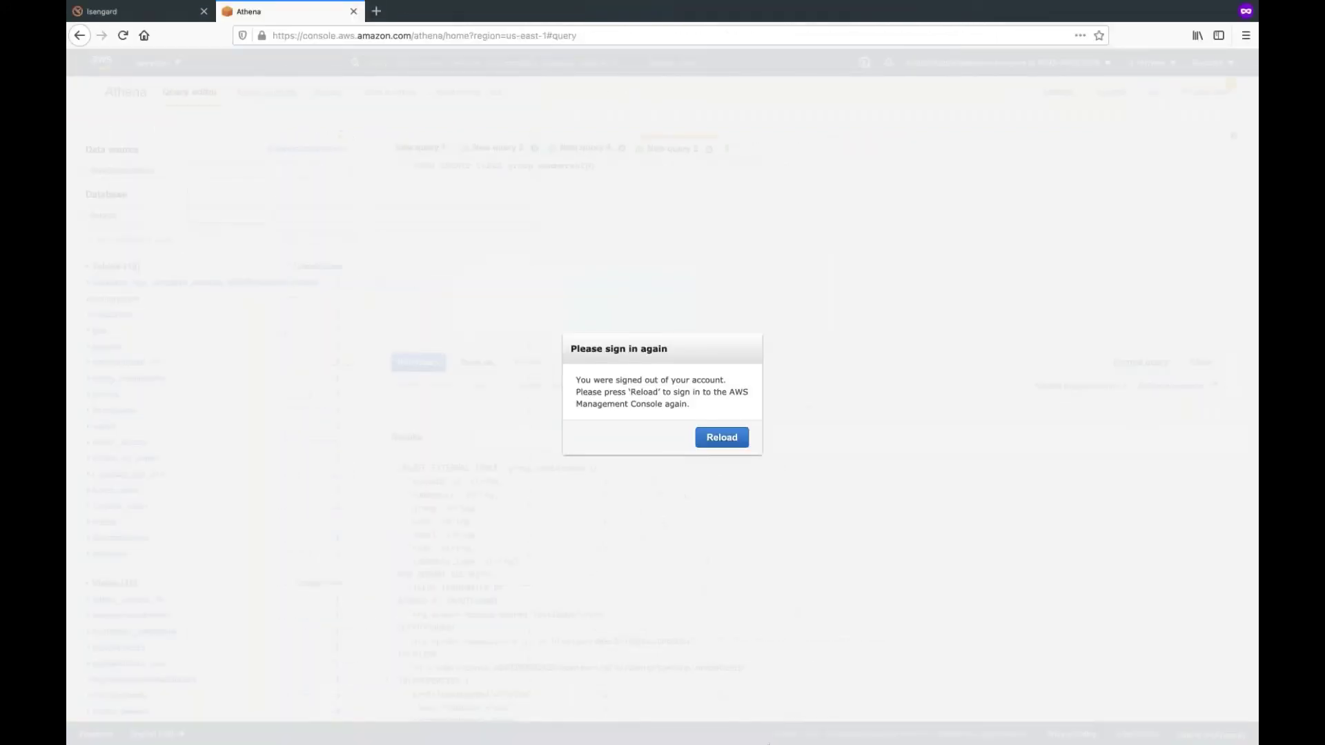
mouse_move(790, 744)
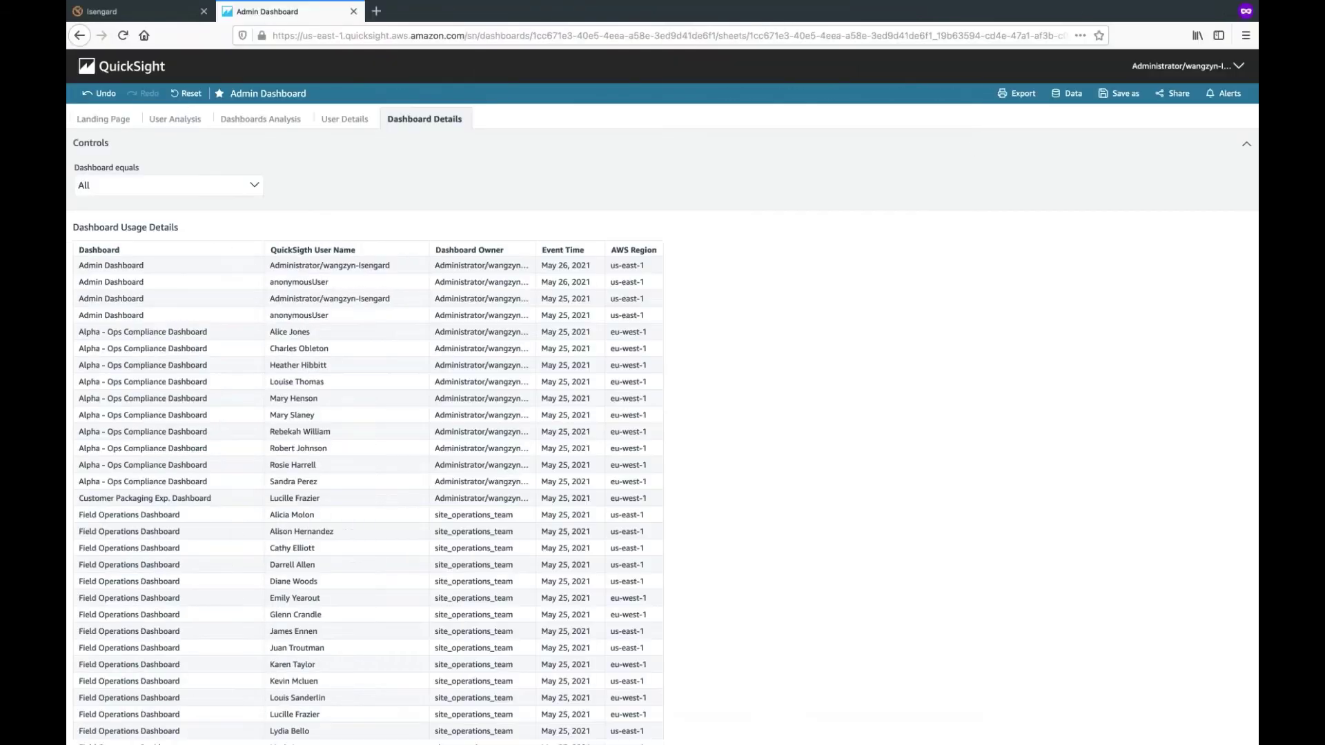
left_click(165, 21)
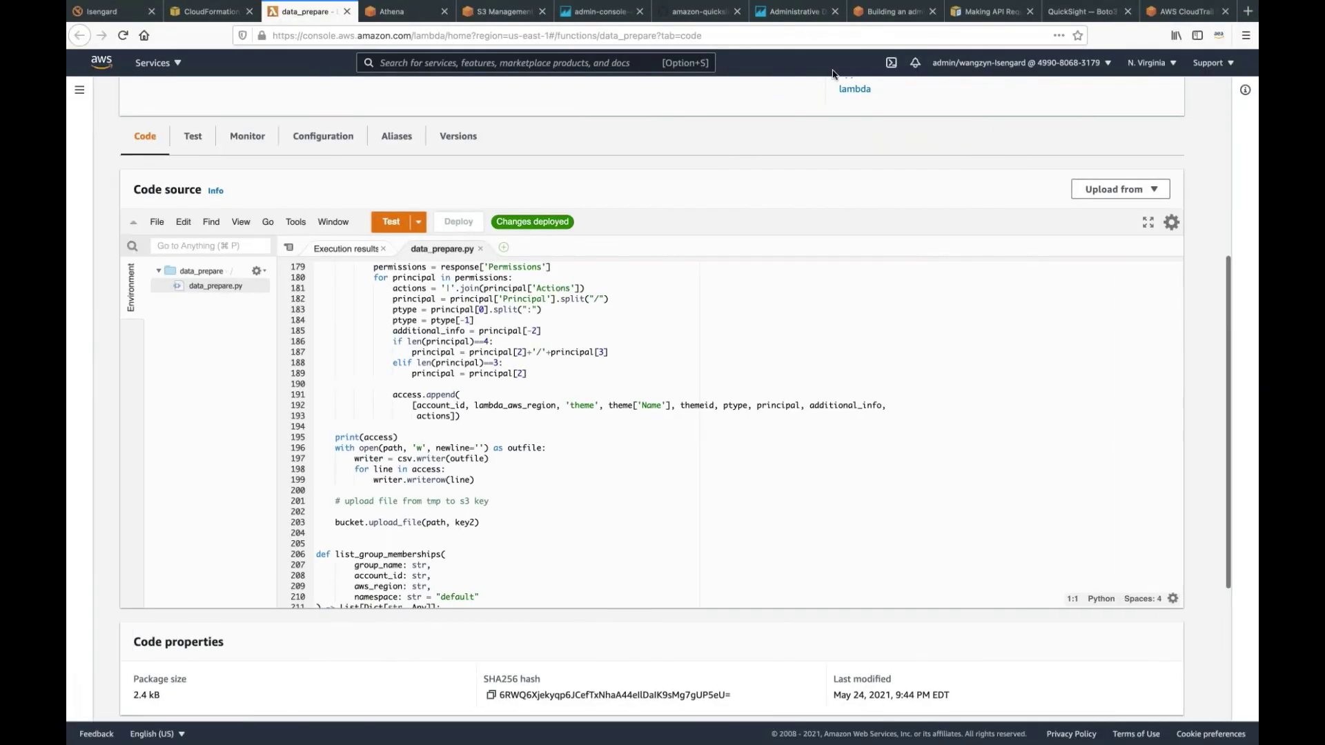
Switch to the amazon-quicksight-sdk-proserve GitHub repository and open Dataset_info.py from its Admin_Console folder.
left_click(701, 11)
scroll(569, 238, "up", 3)
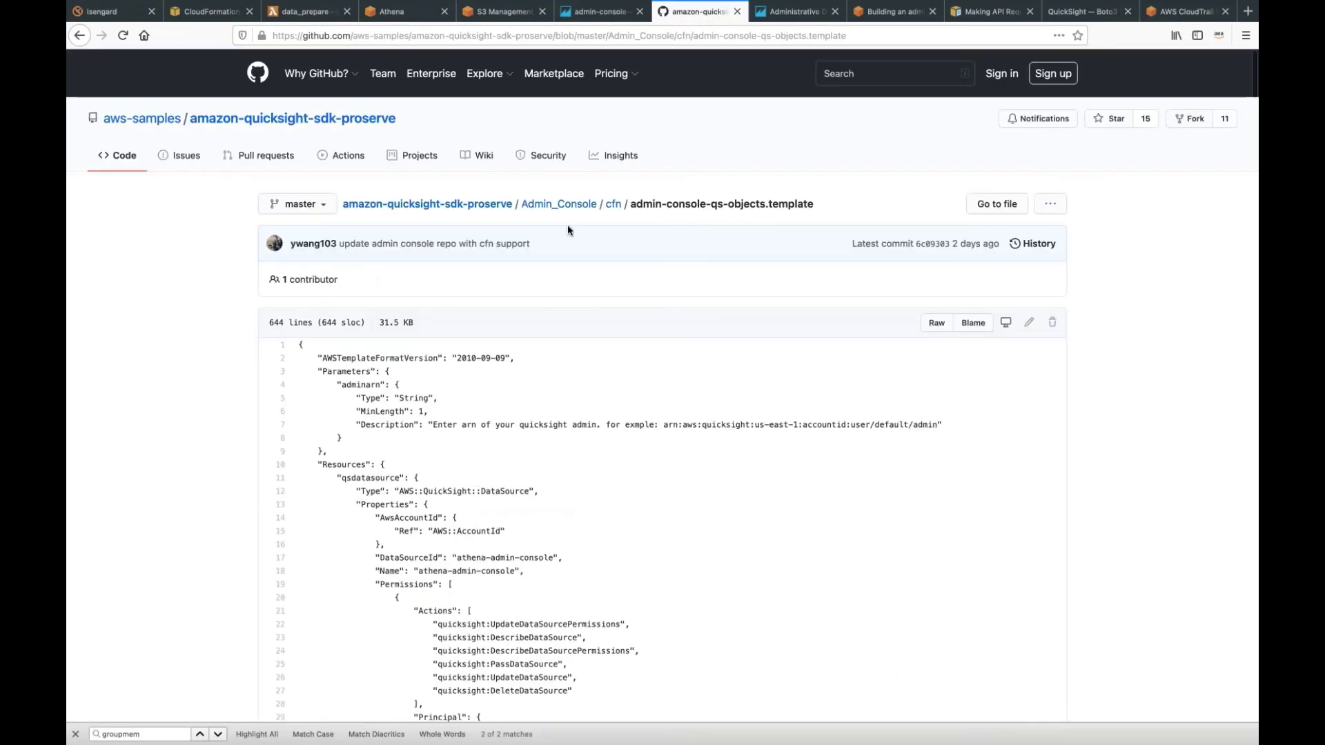
left_click(573, 206)
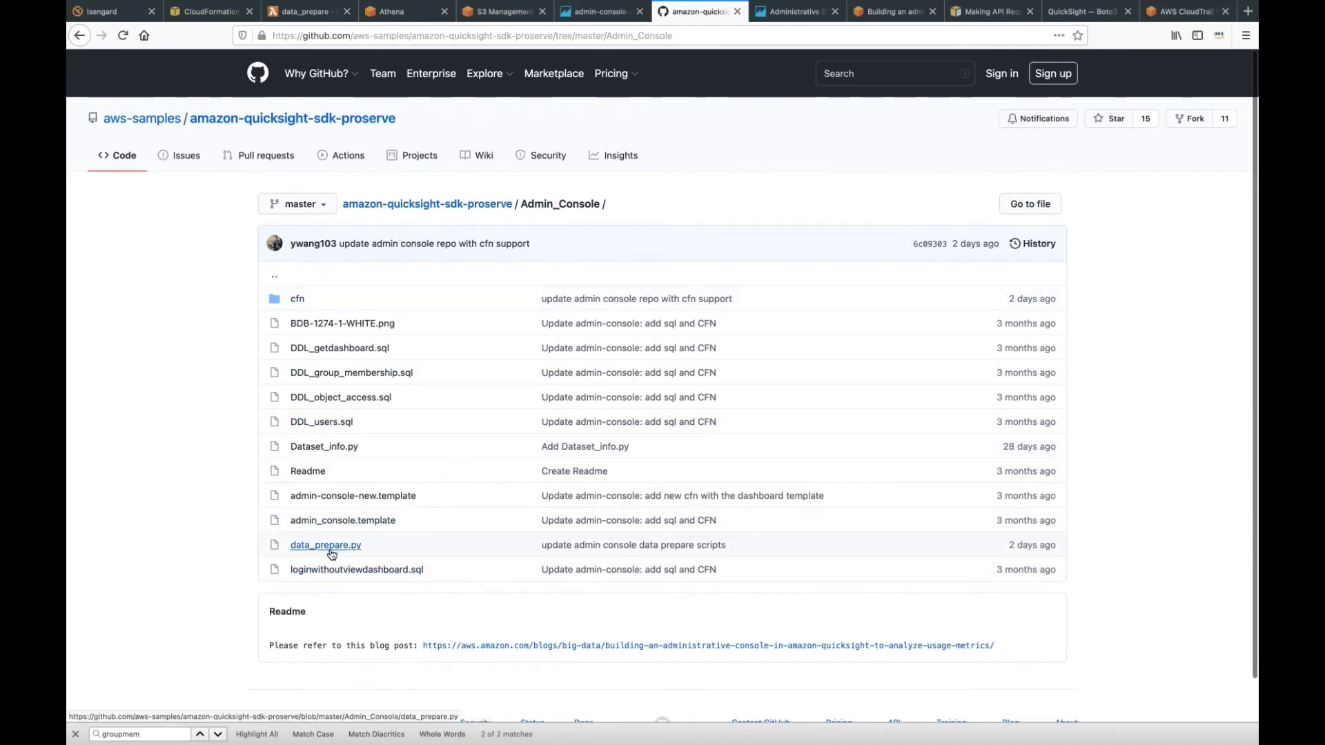
left_click(330, 448)
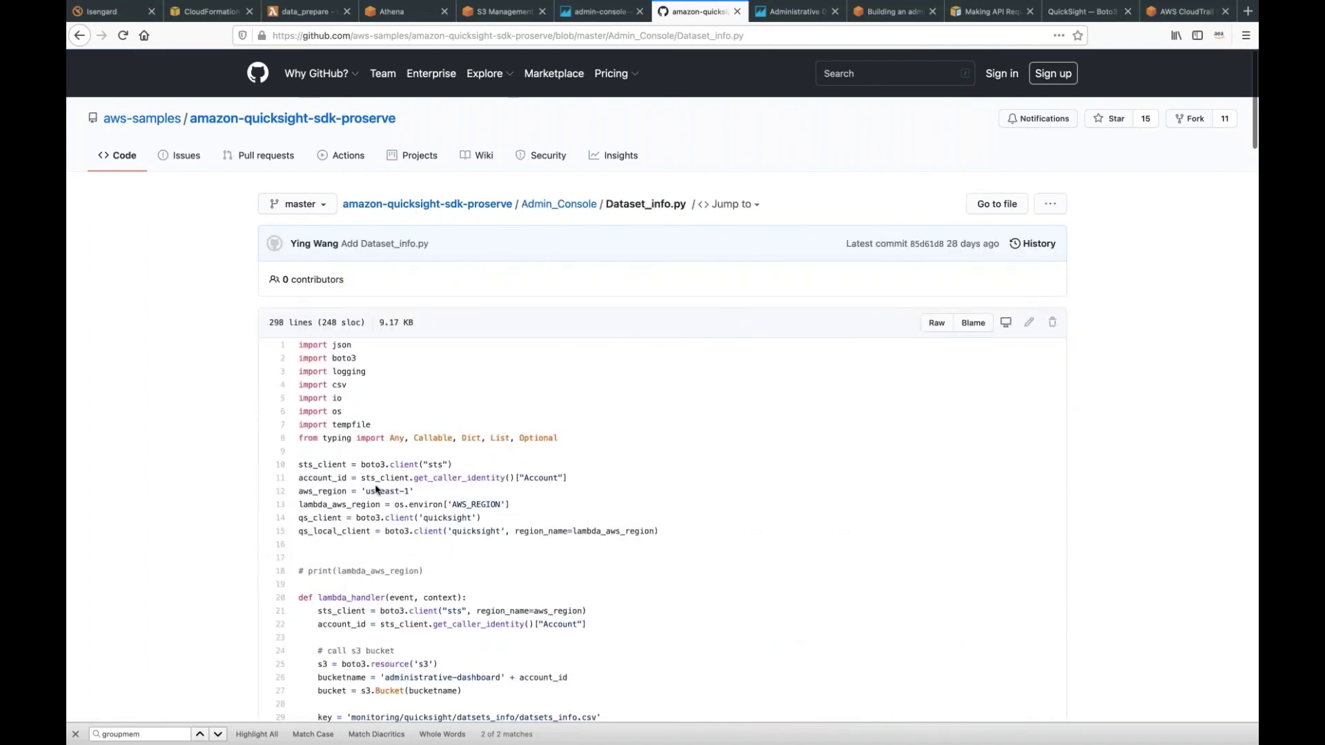
Examine Dataset_info.py from the S3 bucket and file keys through the dashboard, analysis, dataset and data source loops that fill the access list.
scroll(377, 489, "down", 5)
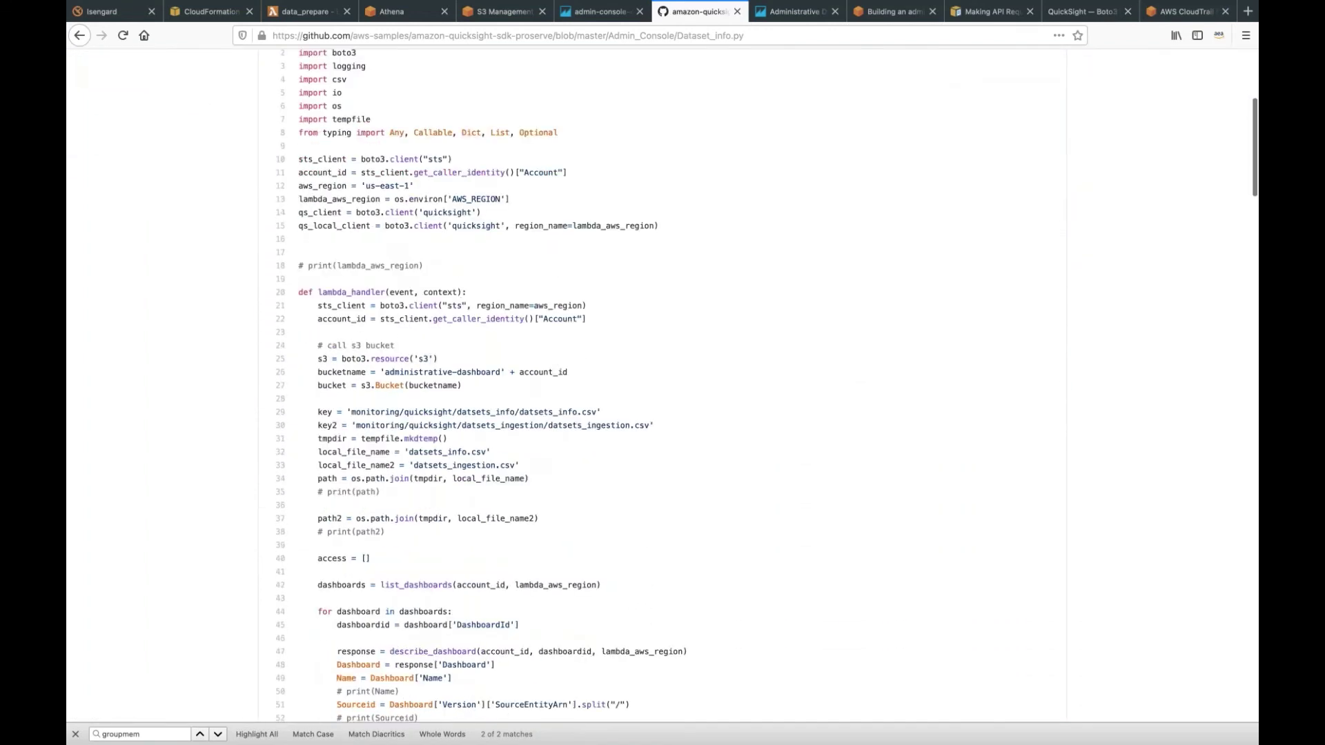
scroll(387, 287, "down", 1)
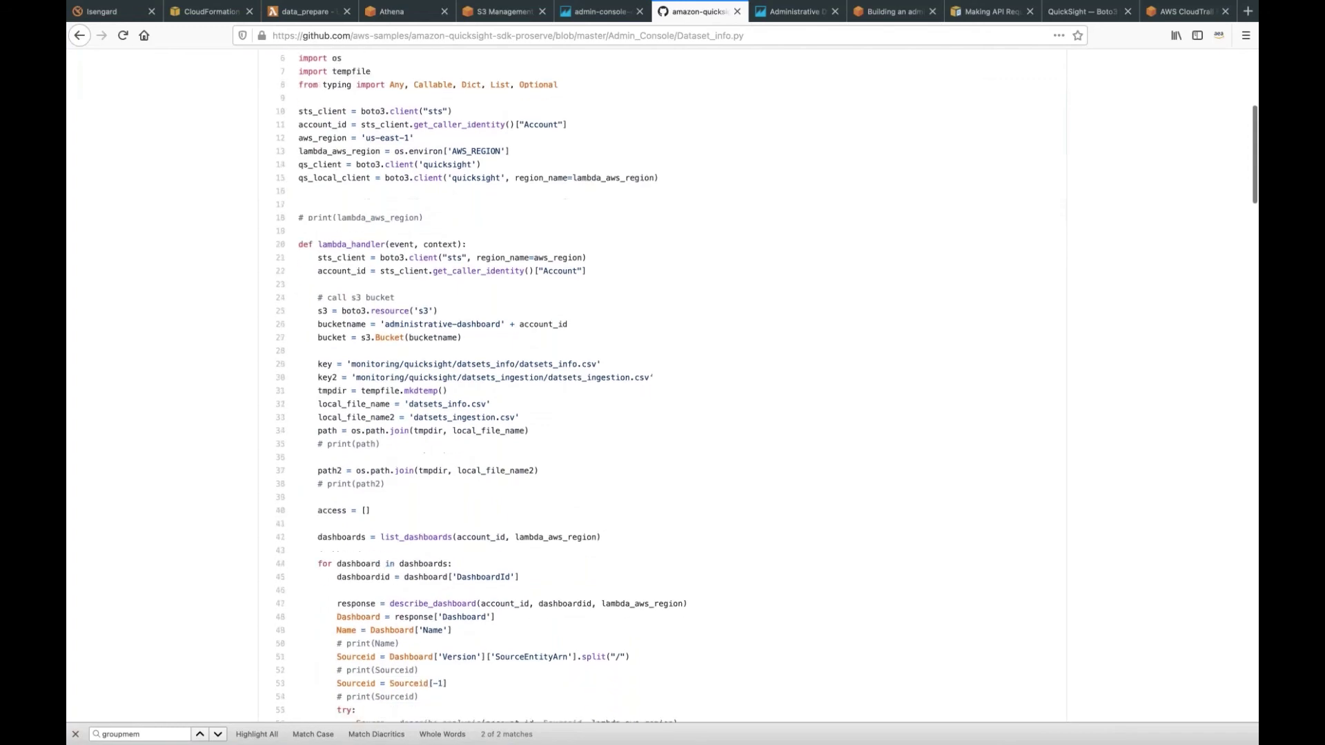
scroll(351, 359, "down", 3)
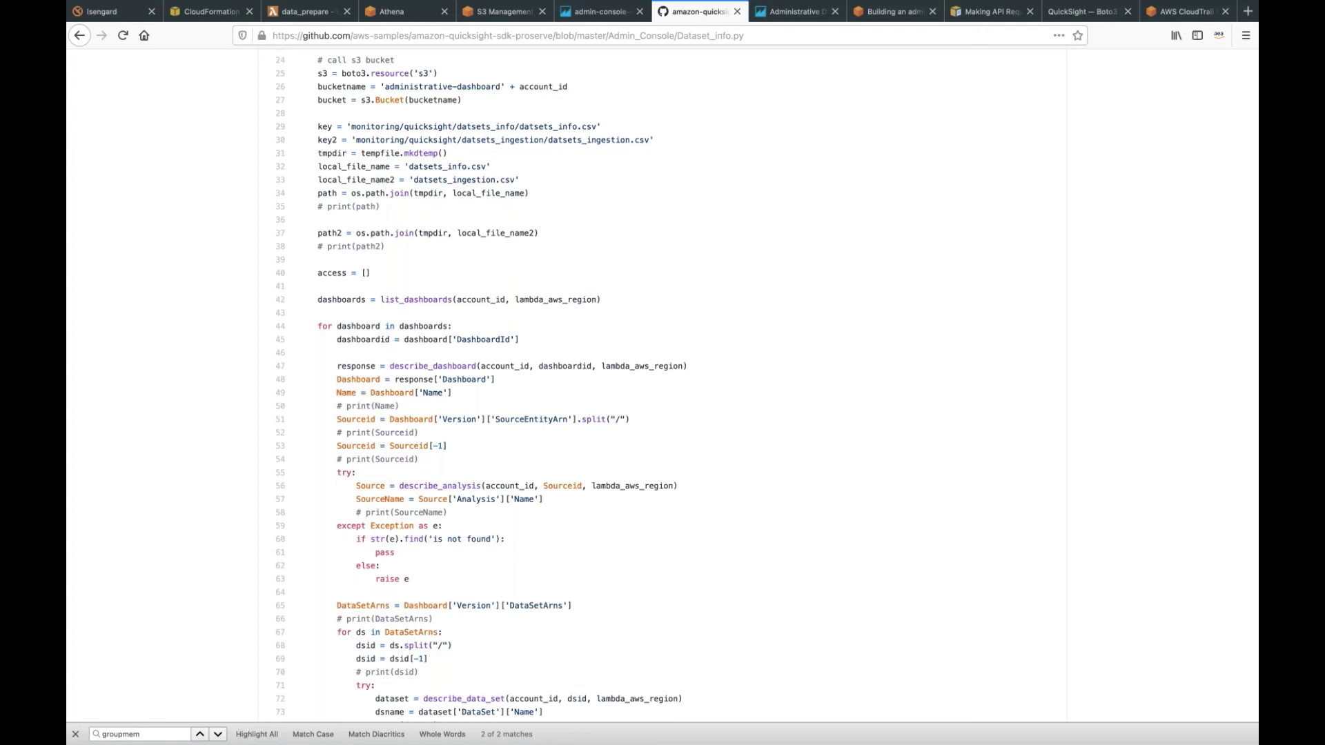
scroll(663, 386, "down", 1)
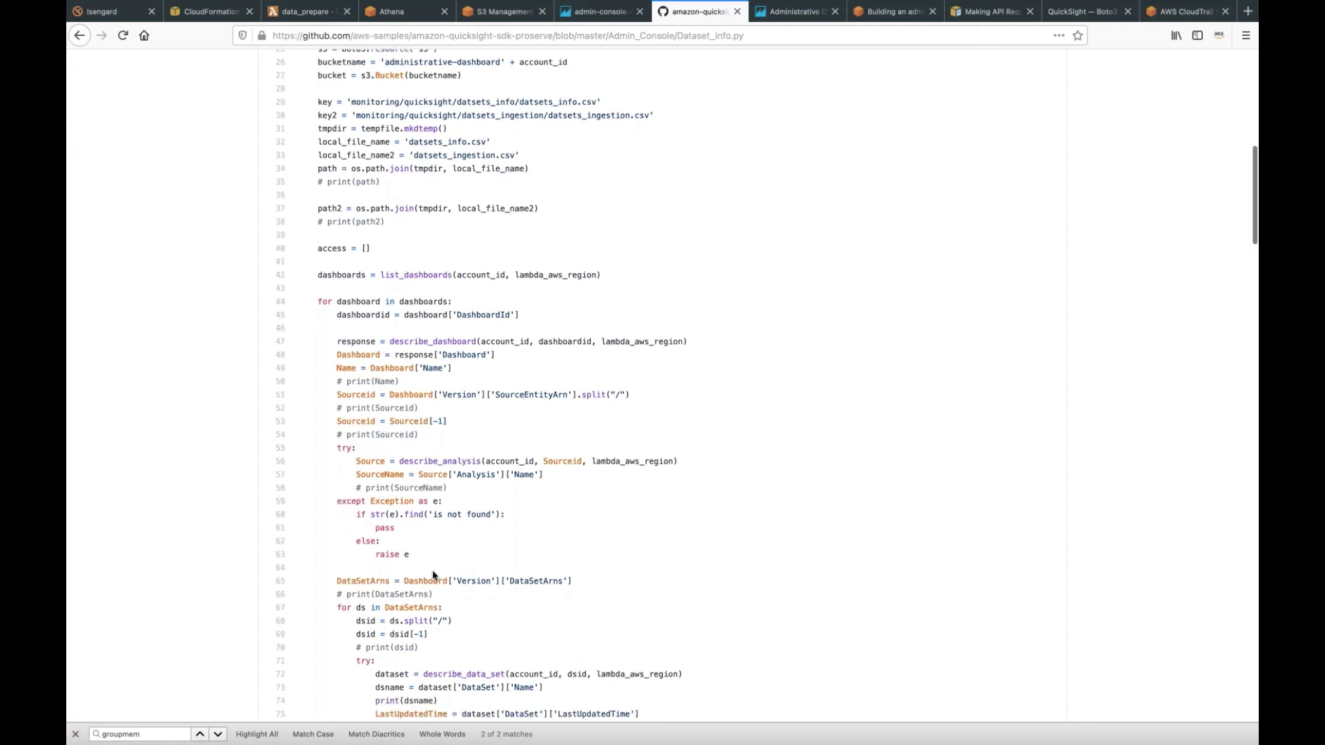
scroll(433, 575, "down", 5)
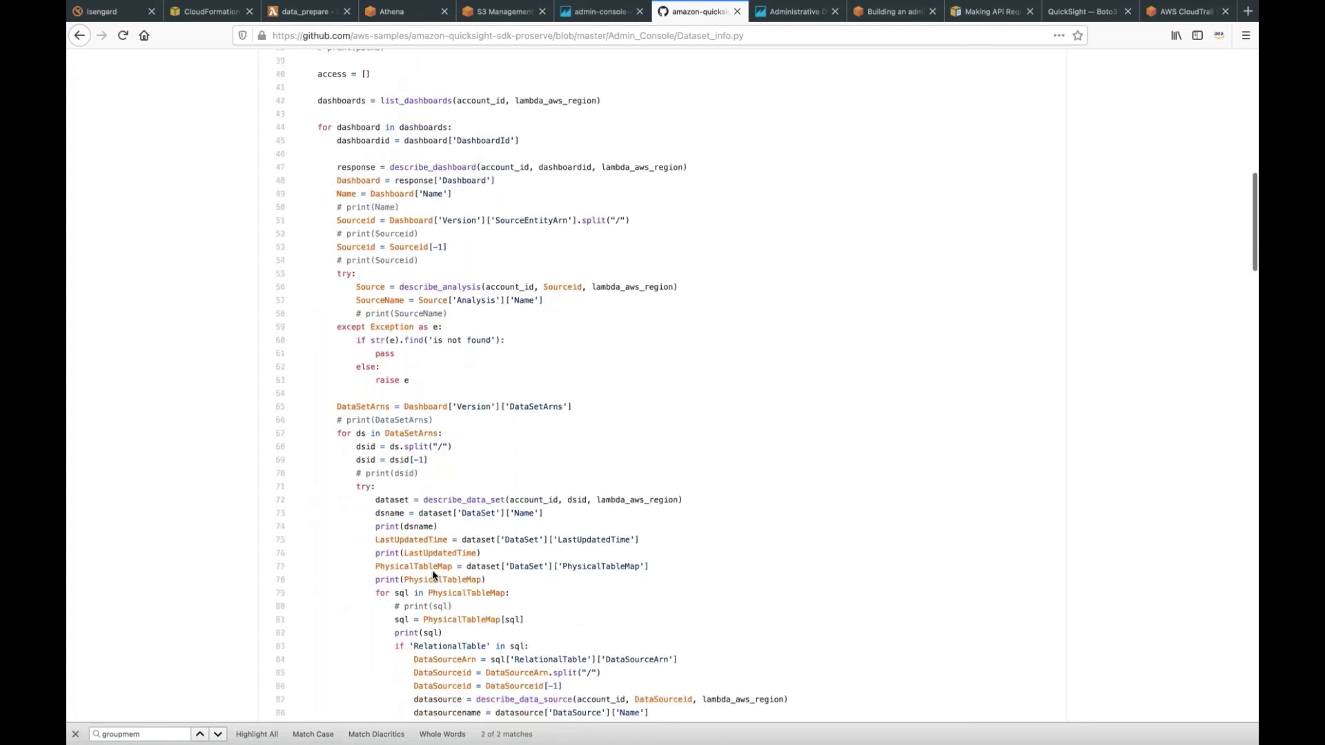
scroll(434, 575, "down", 6)
scroll(434, 575, "down", 3)
left_click_drag(376, 225, 419, 225)
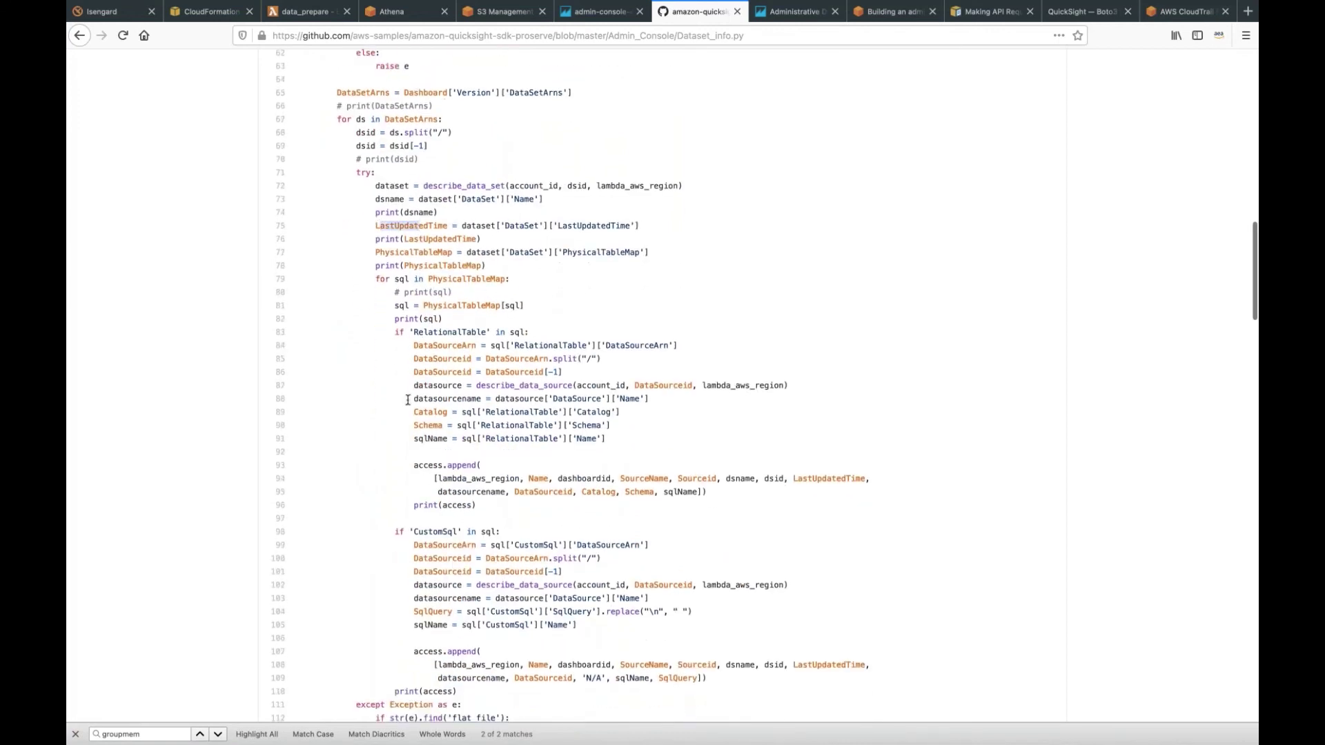
scroll(408, 400, "down", 8)
scroll(408, 400, "up", 18)
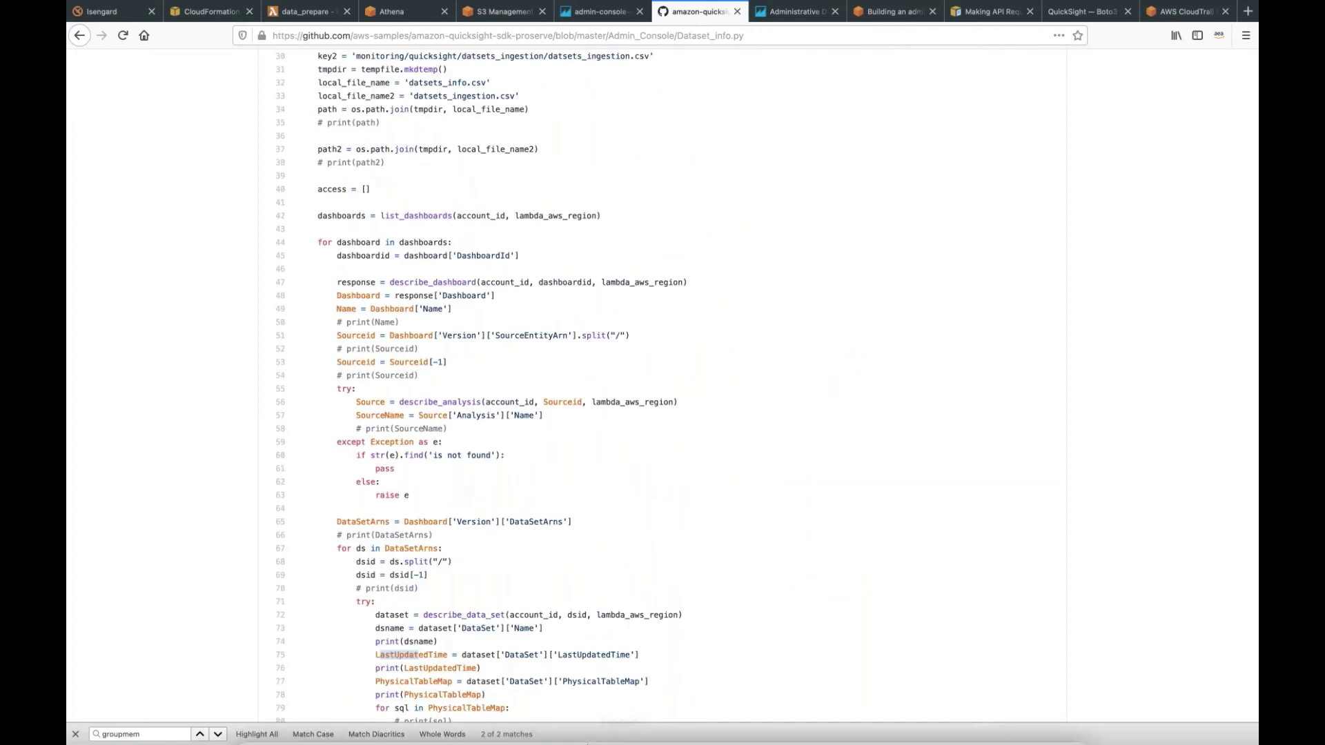
Switch to the QuickSight browser window, leave the Admin Dashboard for the home page and open the dataset_info analysis.
left_click(777, 717)
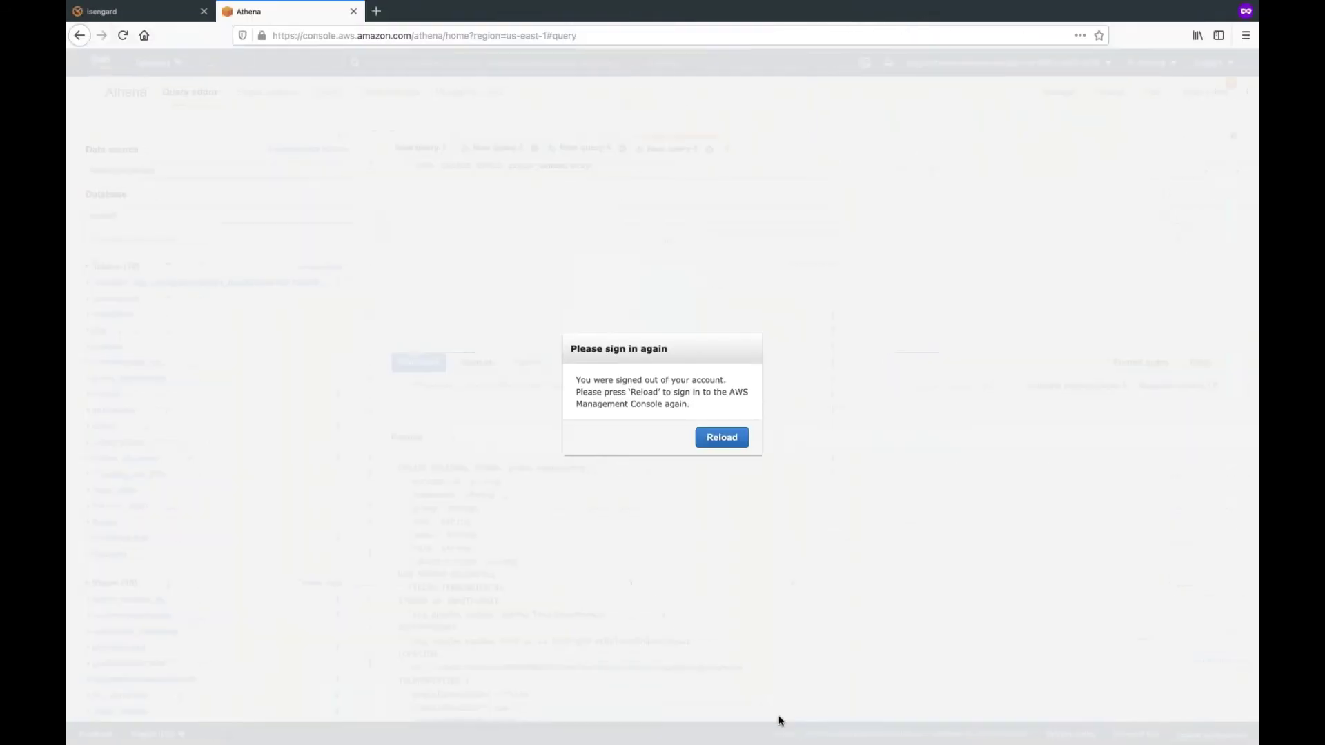
left_click(772, 717)
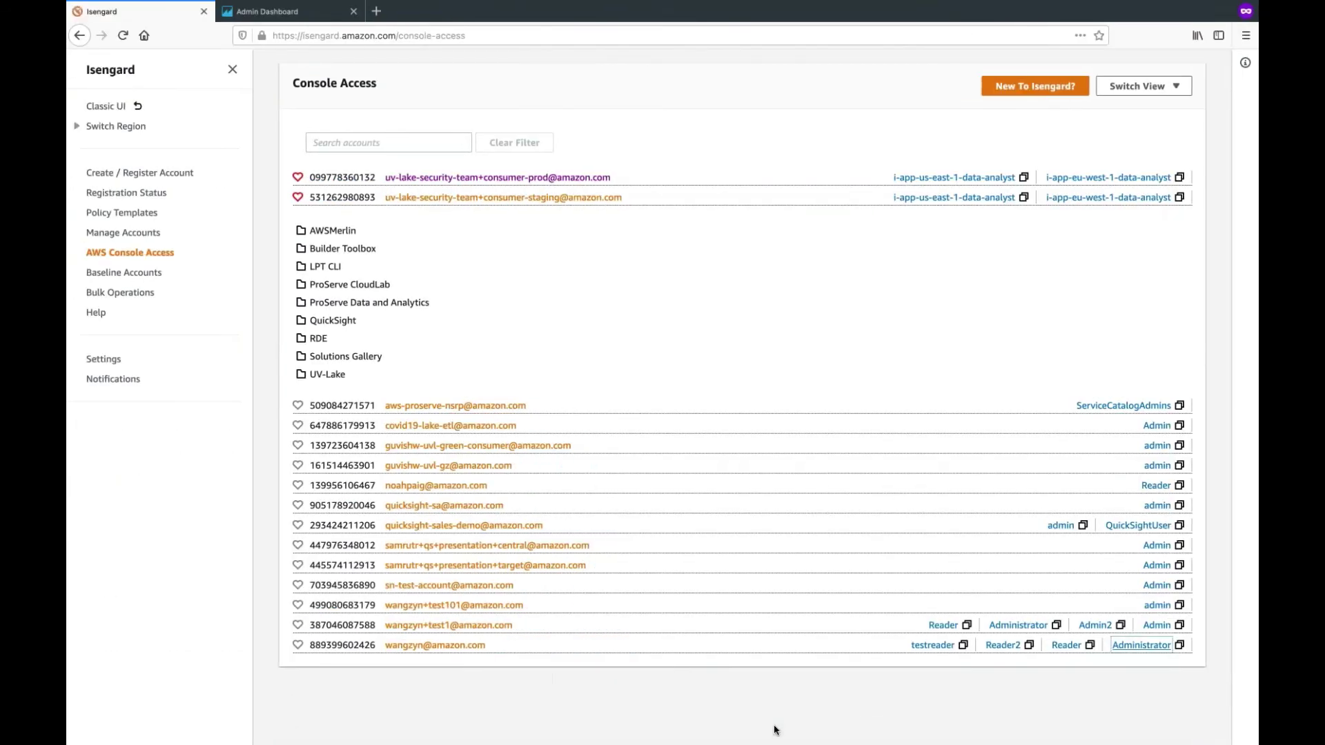
left_click(267, 11)
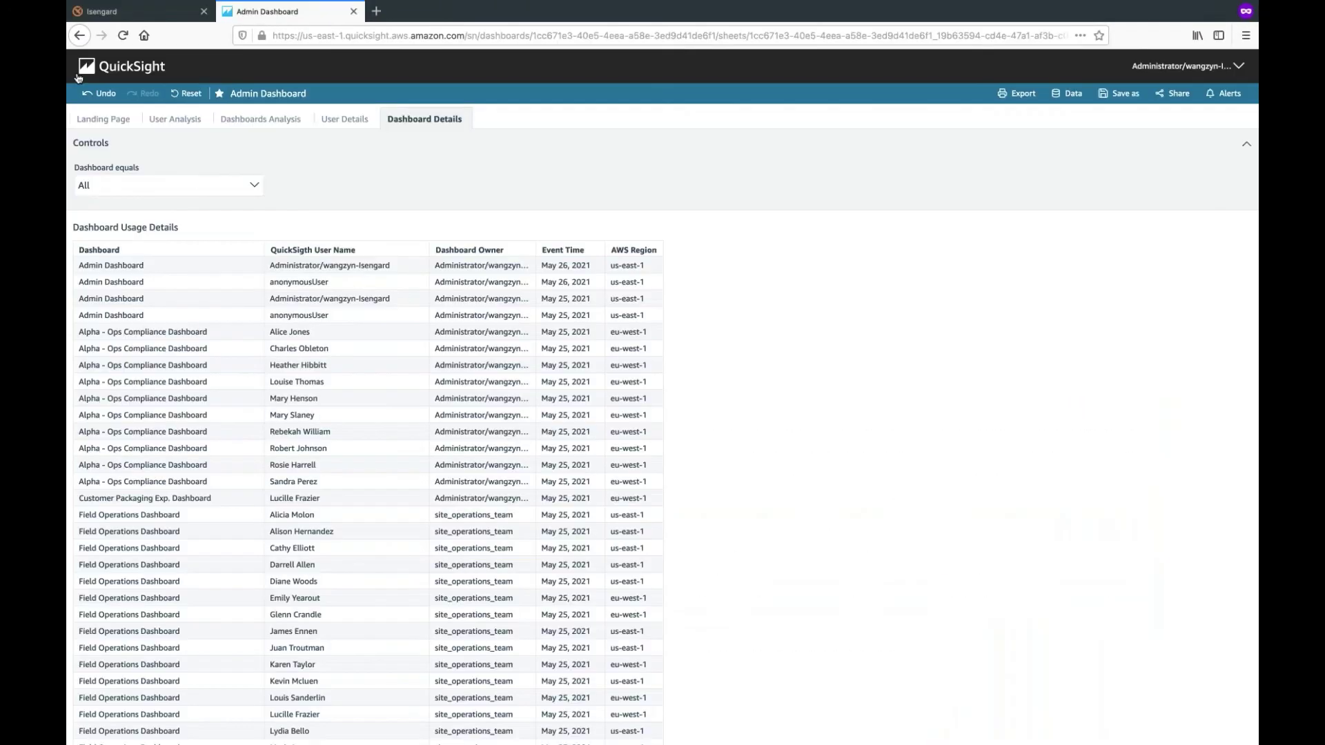
left_click(80, 72)
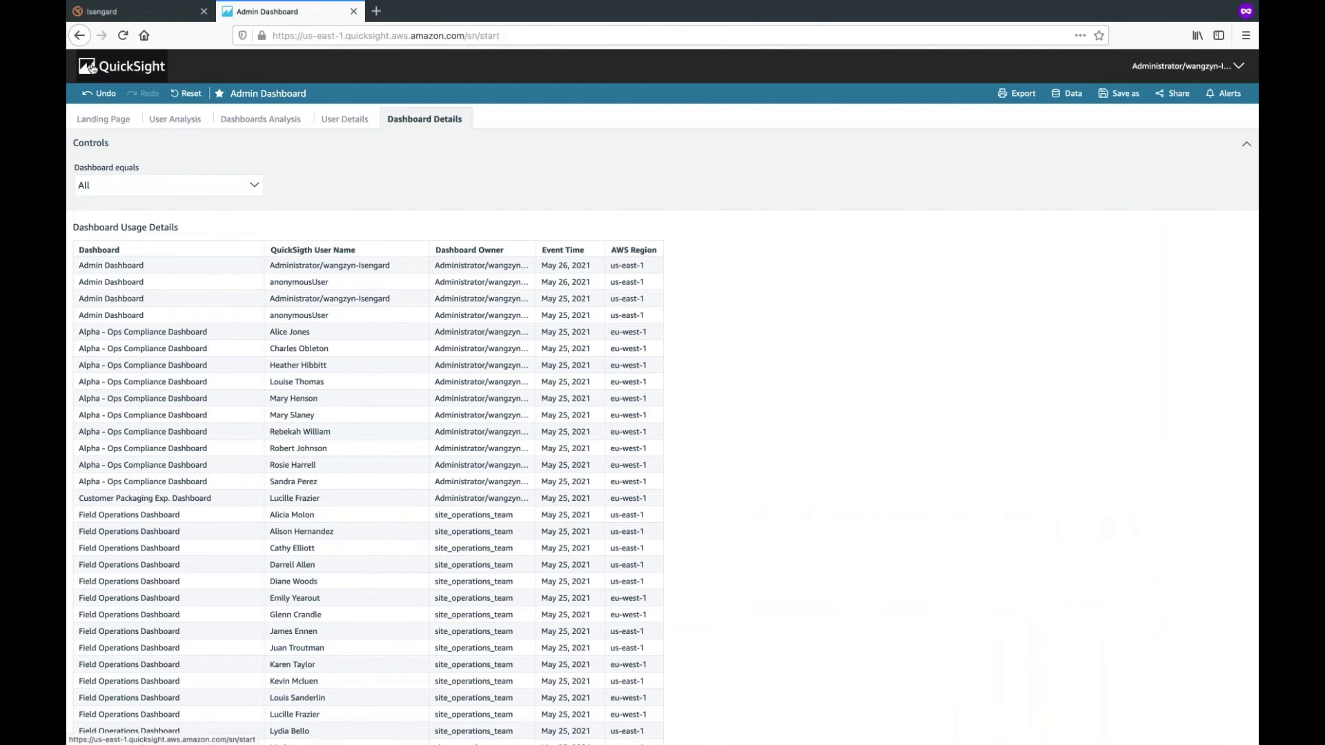
left_click(141, 281)
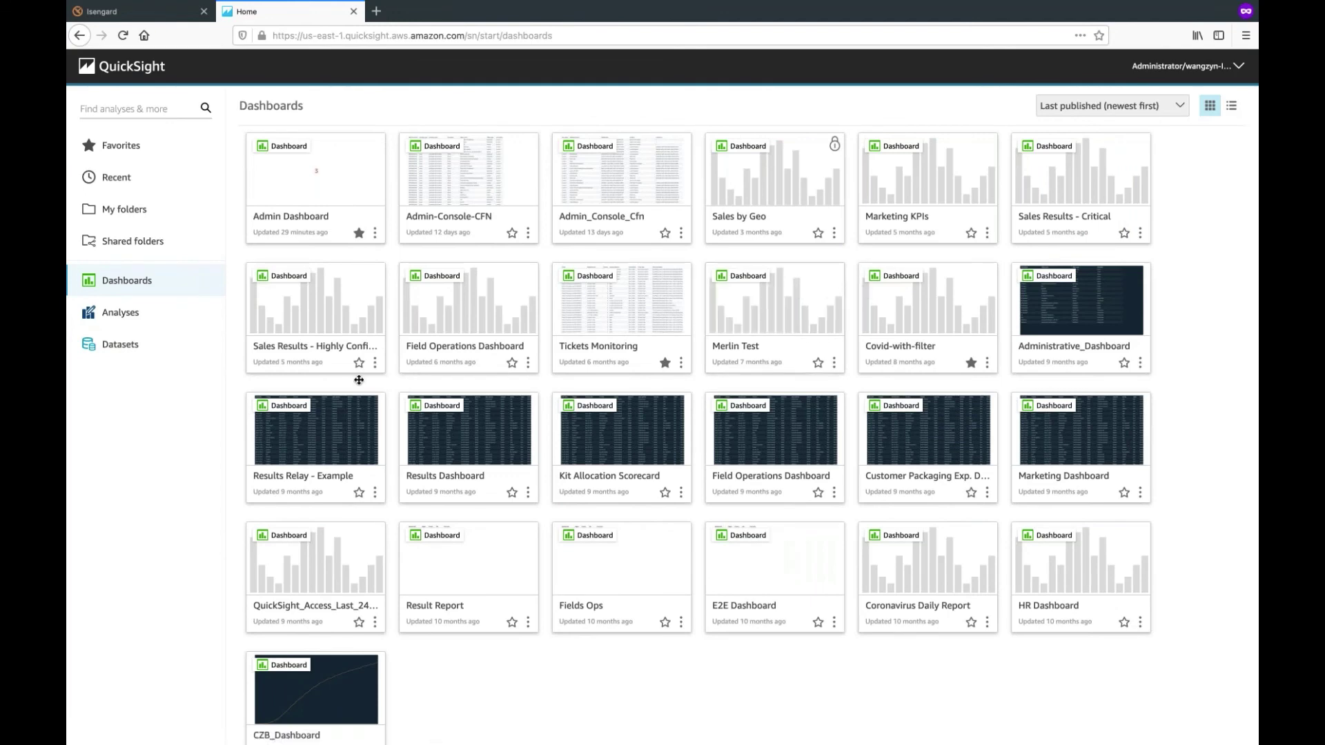
left_click(119, 314)
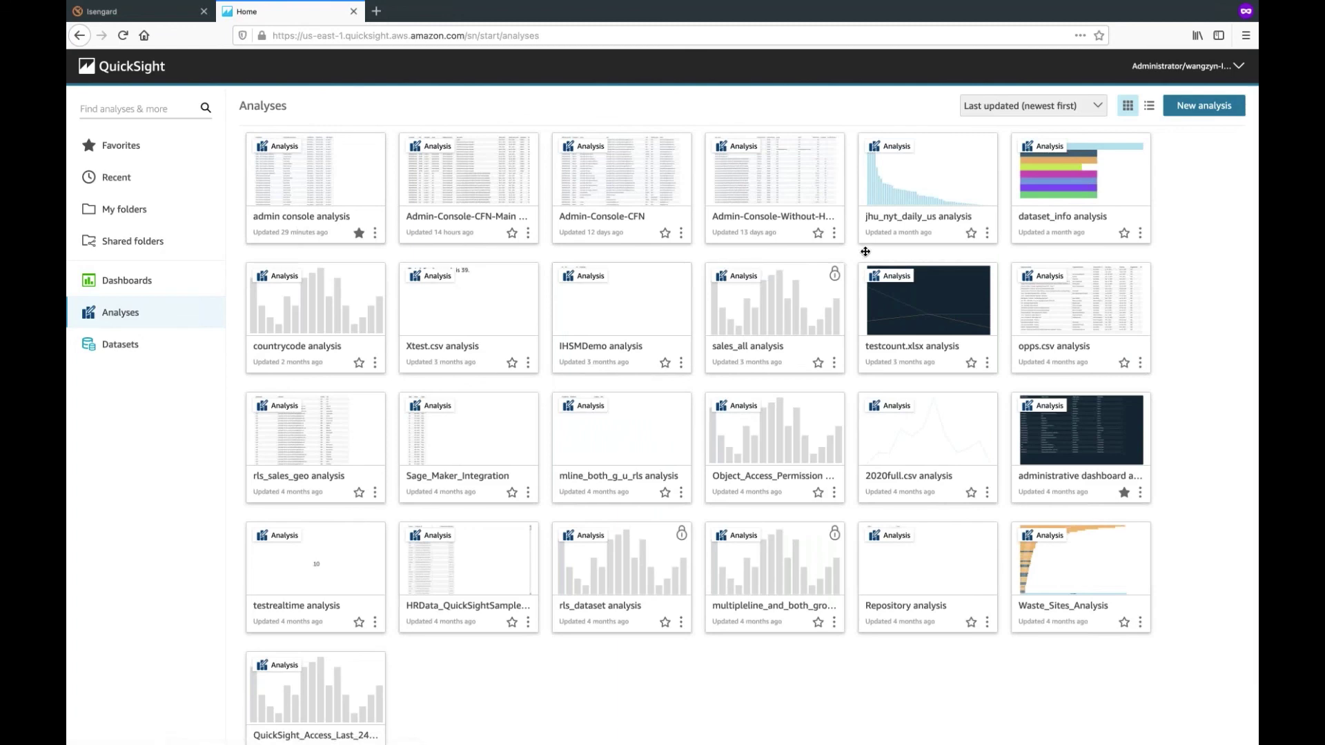
left_click(1069, 186)
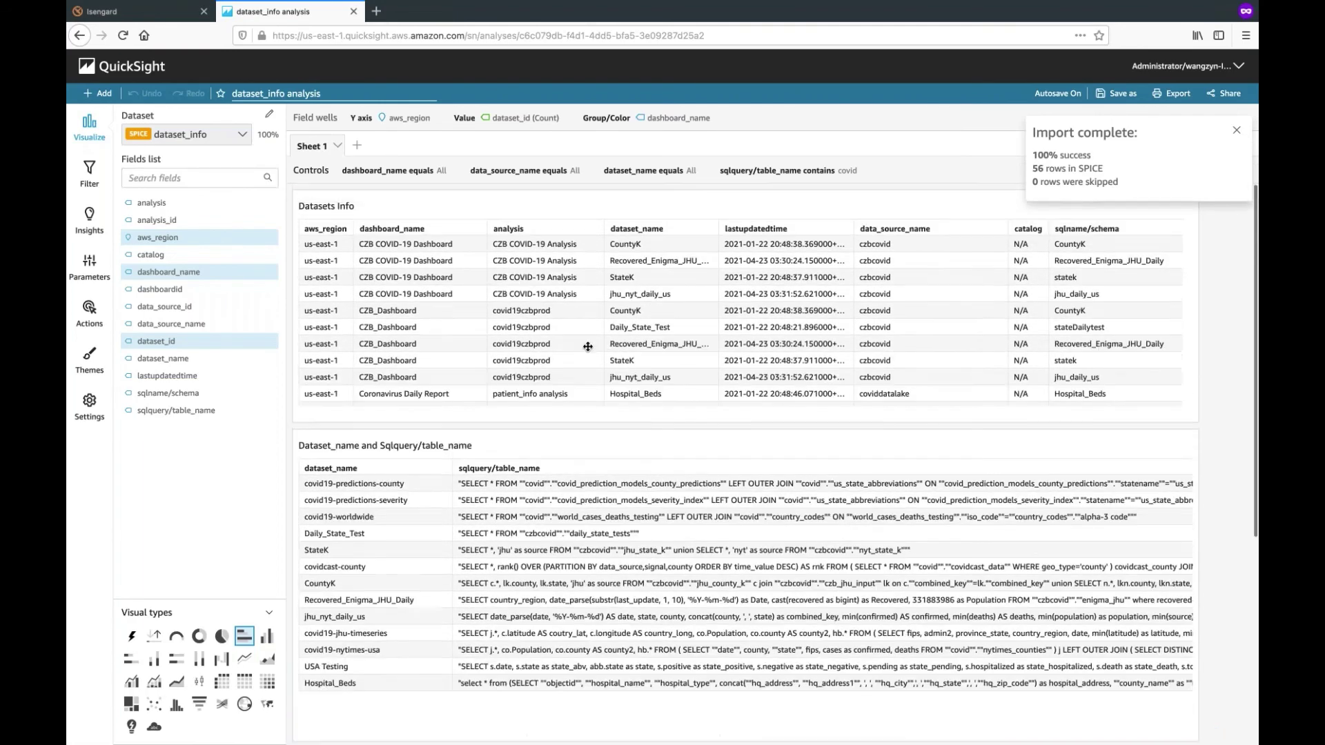
Examine all columns of the Datasets Info table and the Dataset_name and Sqlquery/table_name table, including the full SQL queries.
left_click(571, 191)
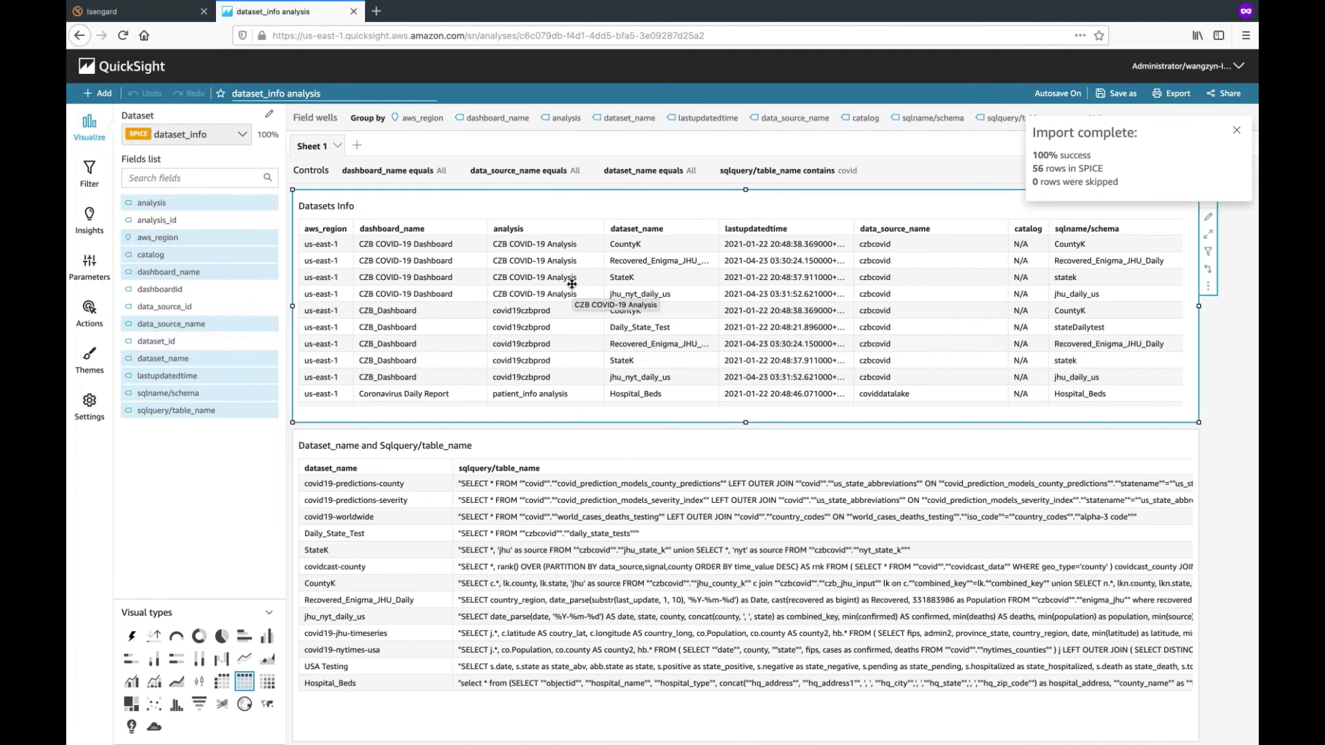
scroll(571, 284, "right", 10)
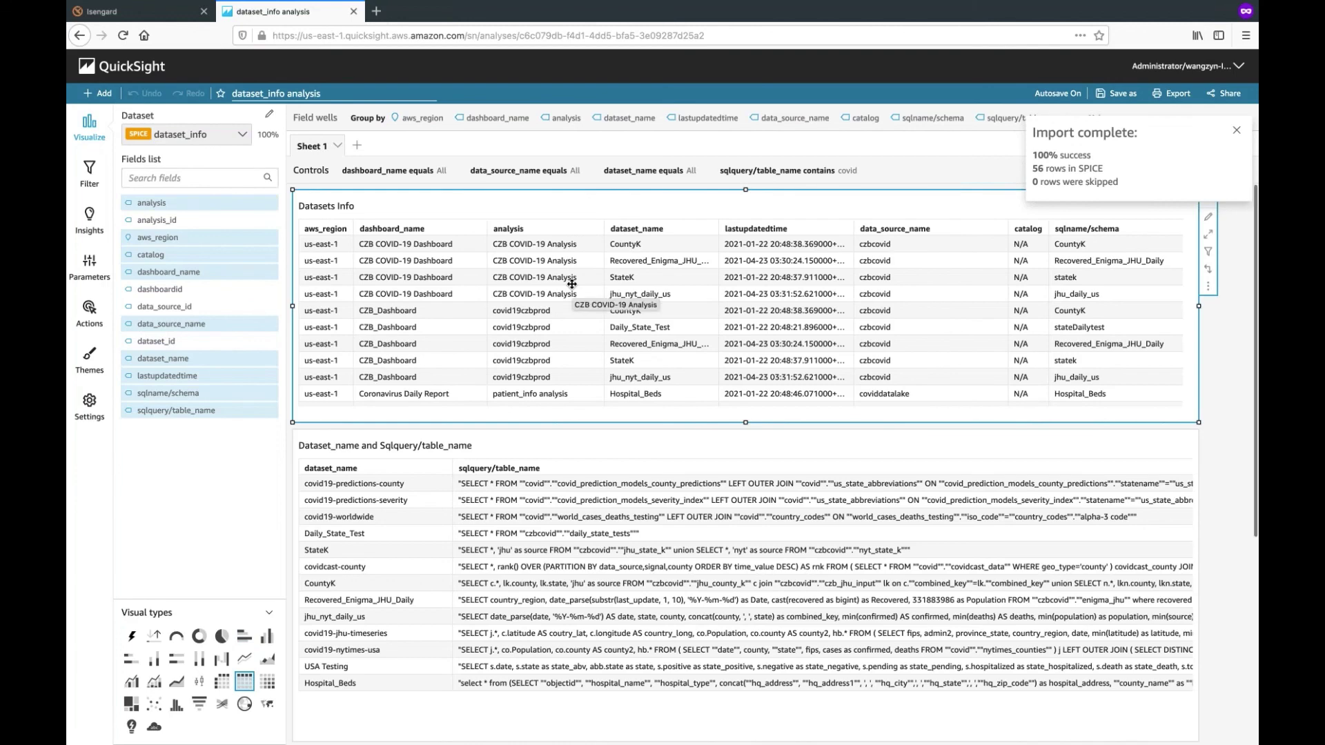
scroll(571, 284, "right", 3)
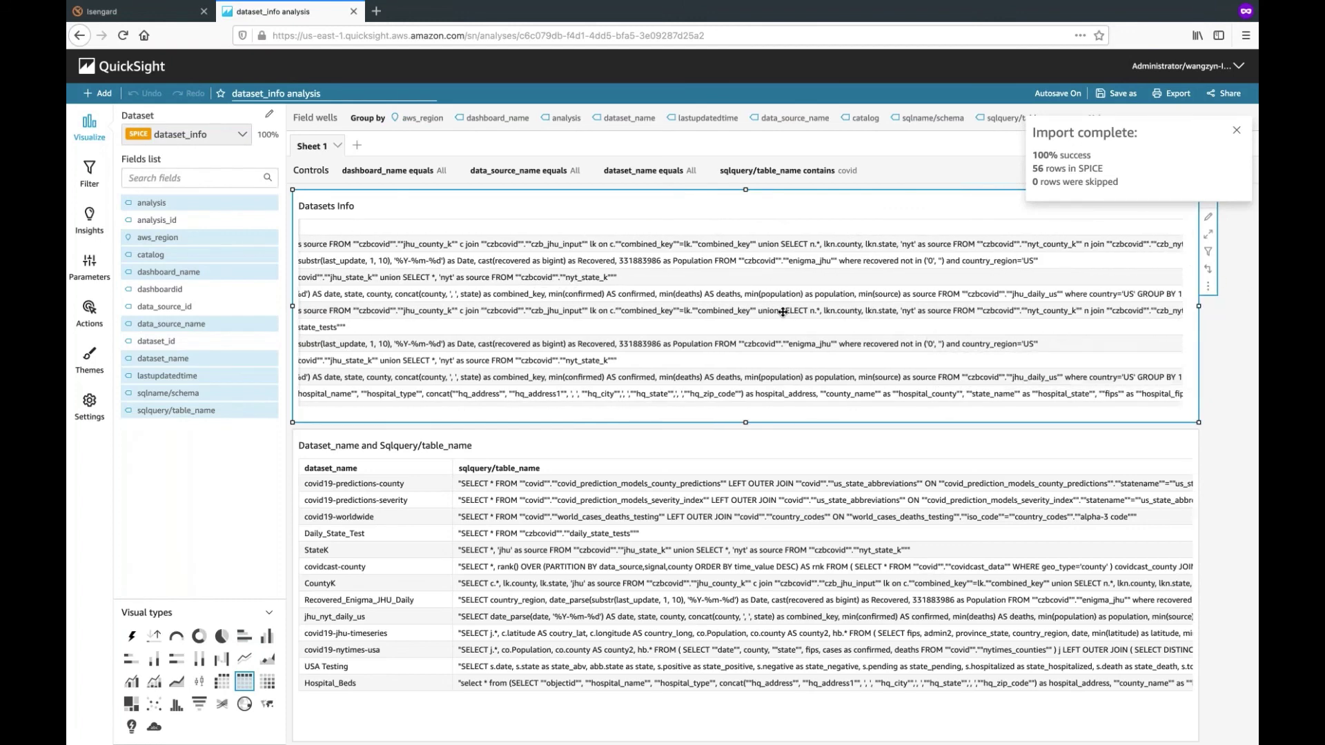
scroll(783, 312, "right", 10)
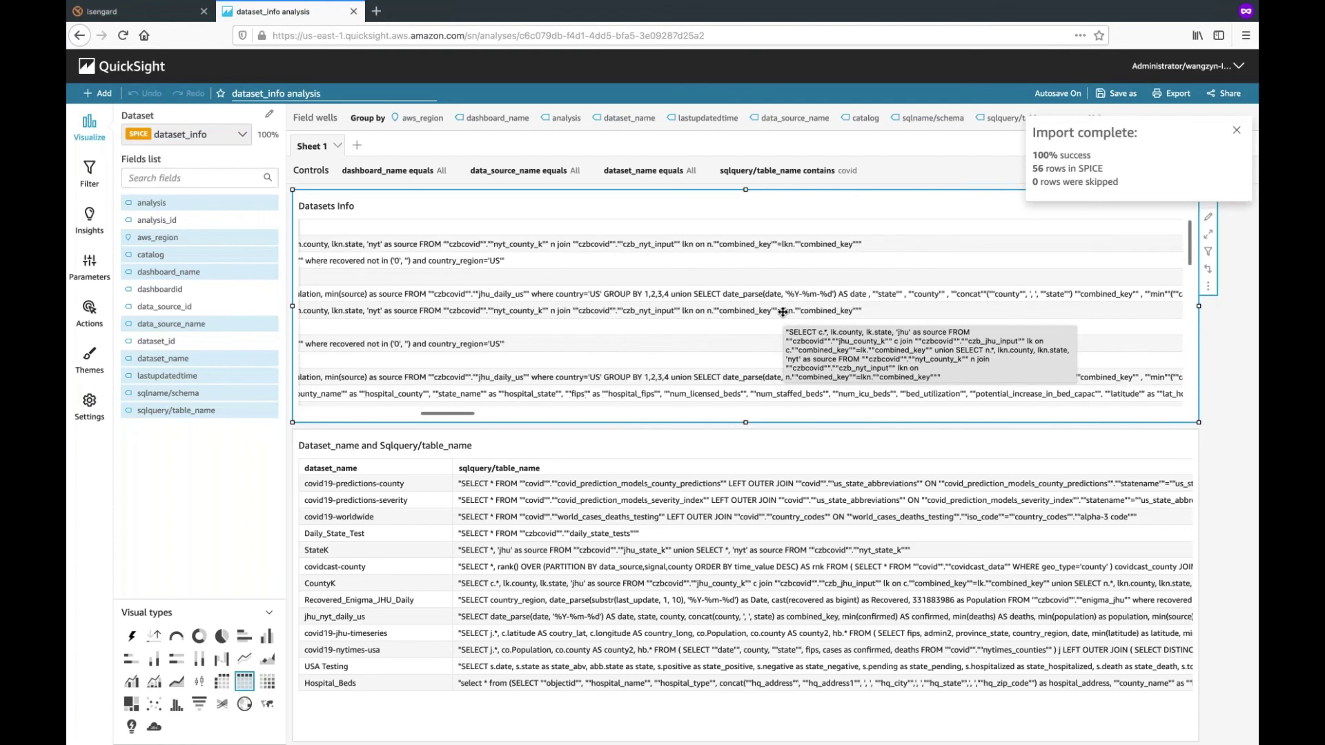
scroll(782, 312, "left", 10)
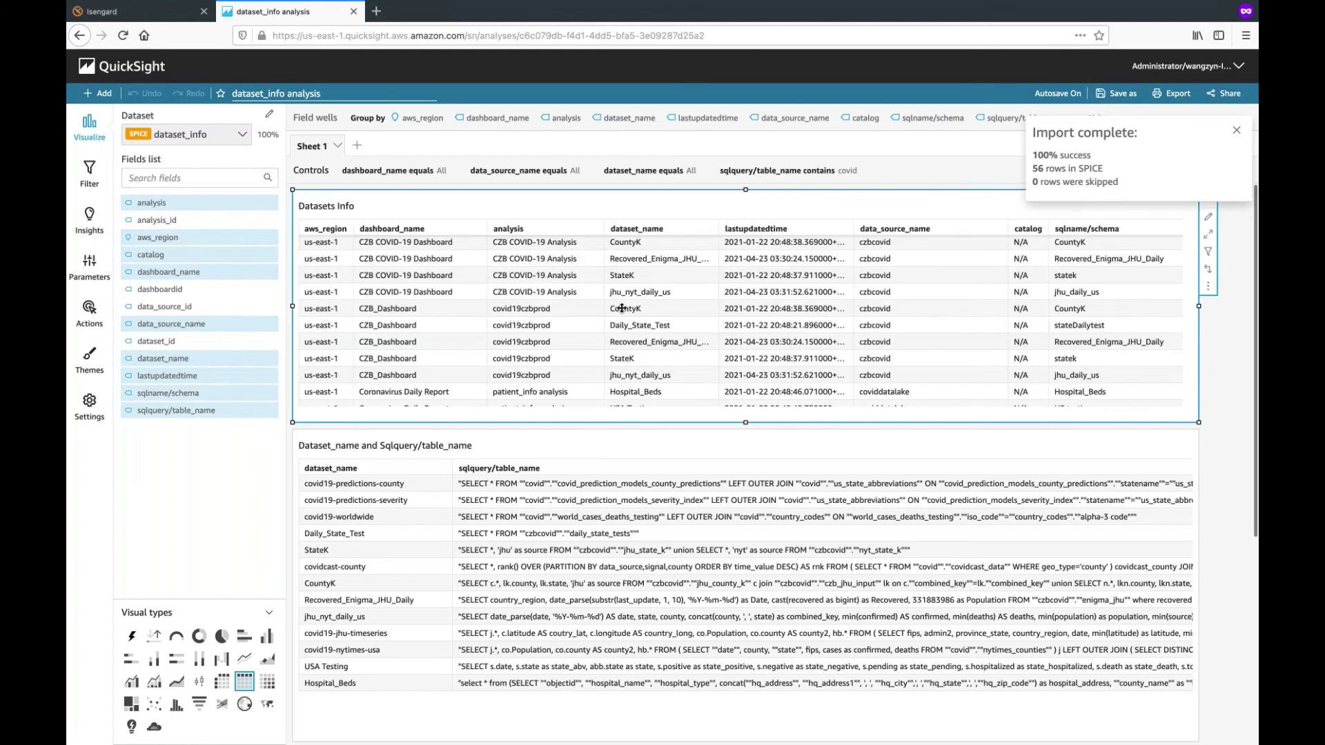
scroll(620, 335, "right", 15)
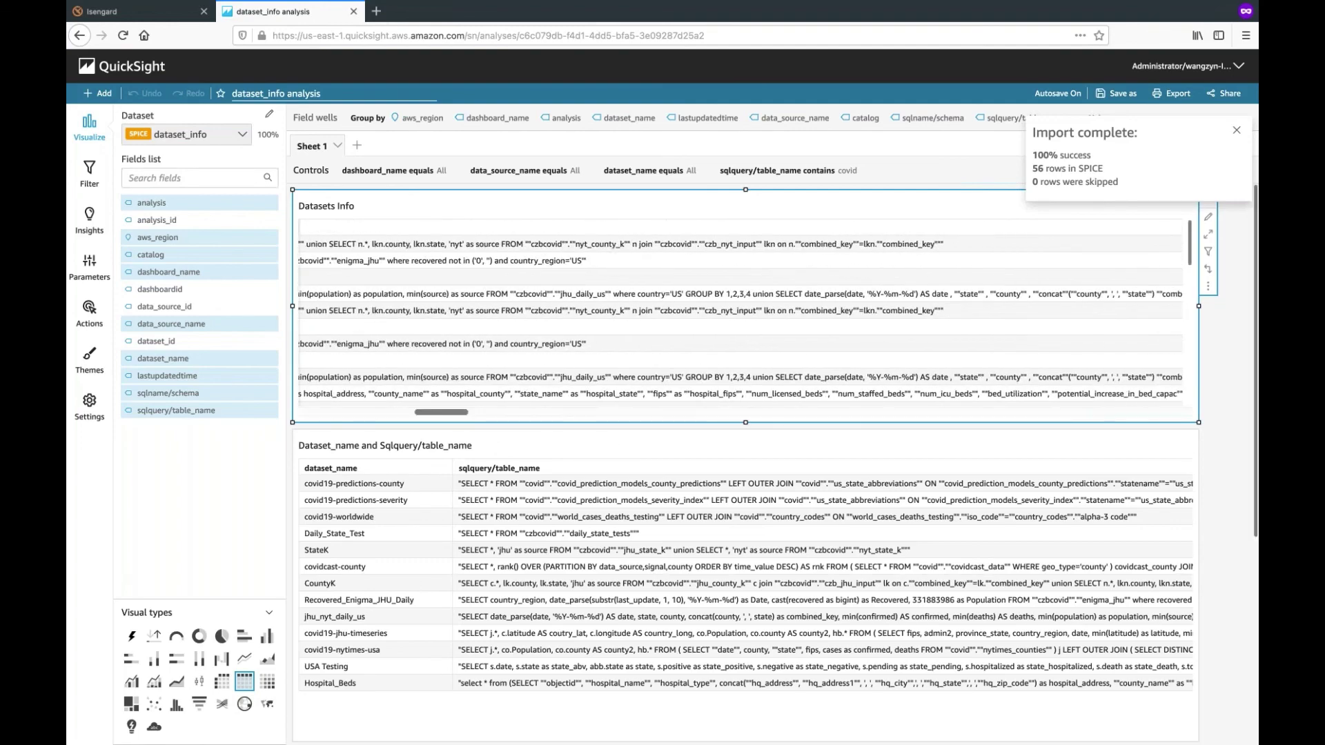
left_click(621, 552)
scroll(622, 562, "right", 10)
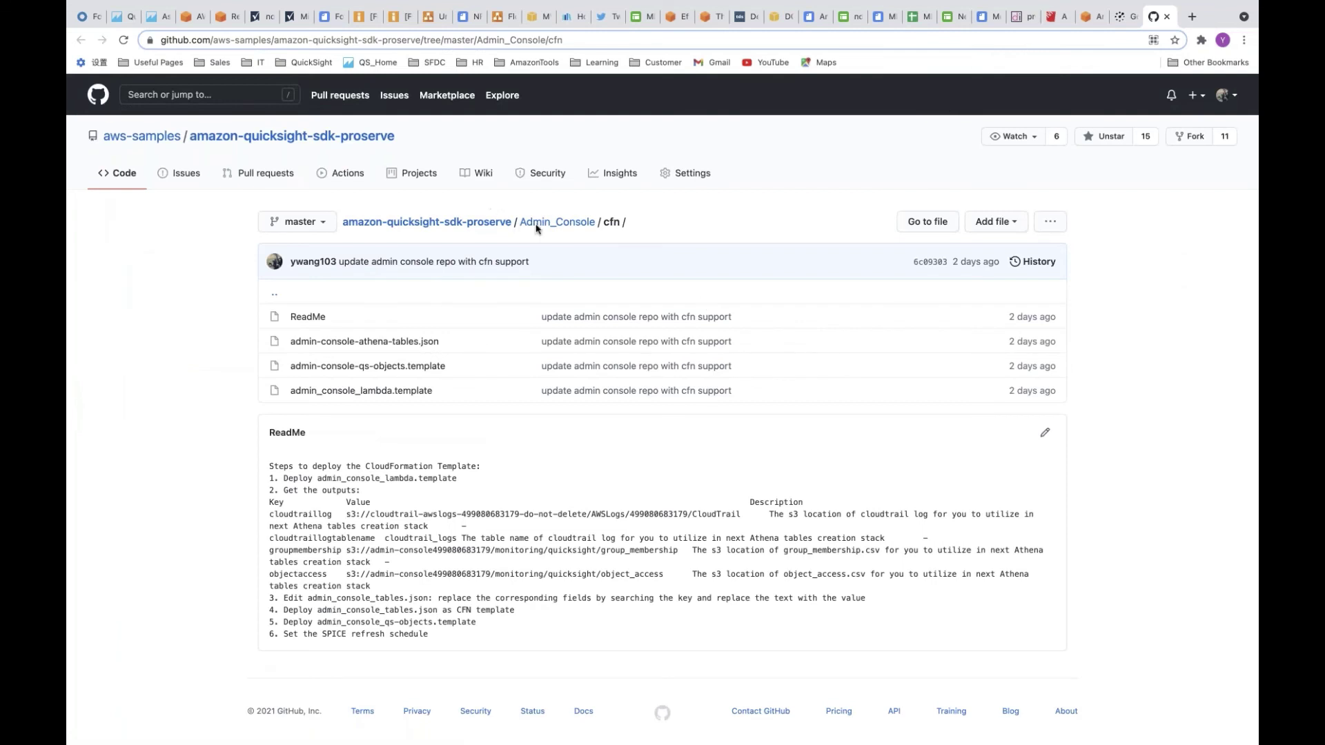
Look through the Migration-scripts and granular_access folders of the amazon-quicksight-sdk-proserve repository and return to its root.
left_click(495, 224)
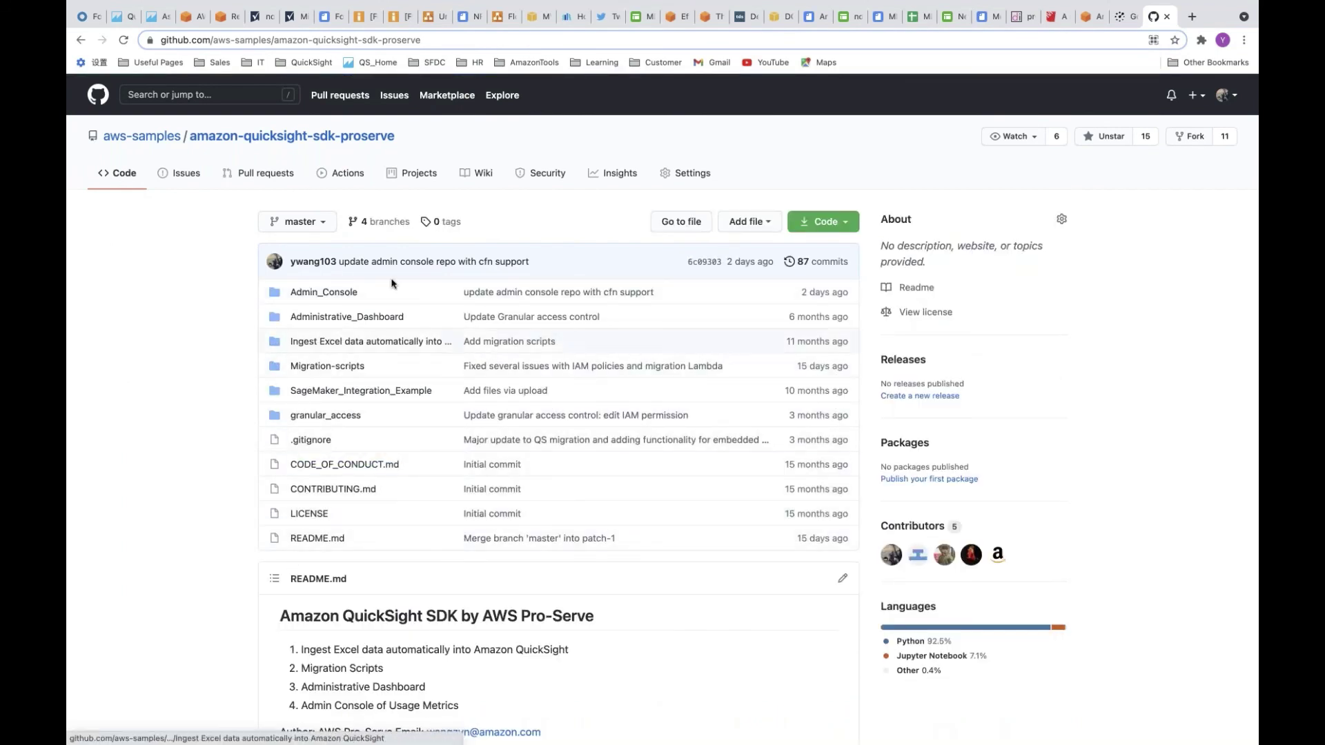
left_click(352, 367)
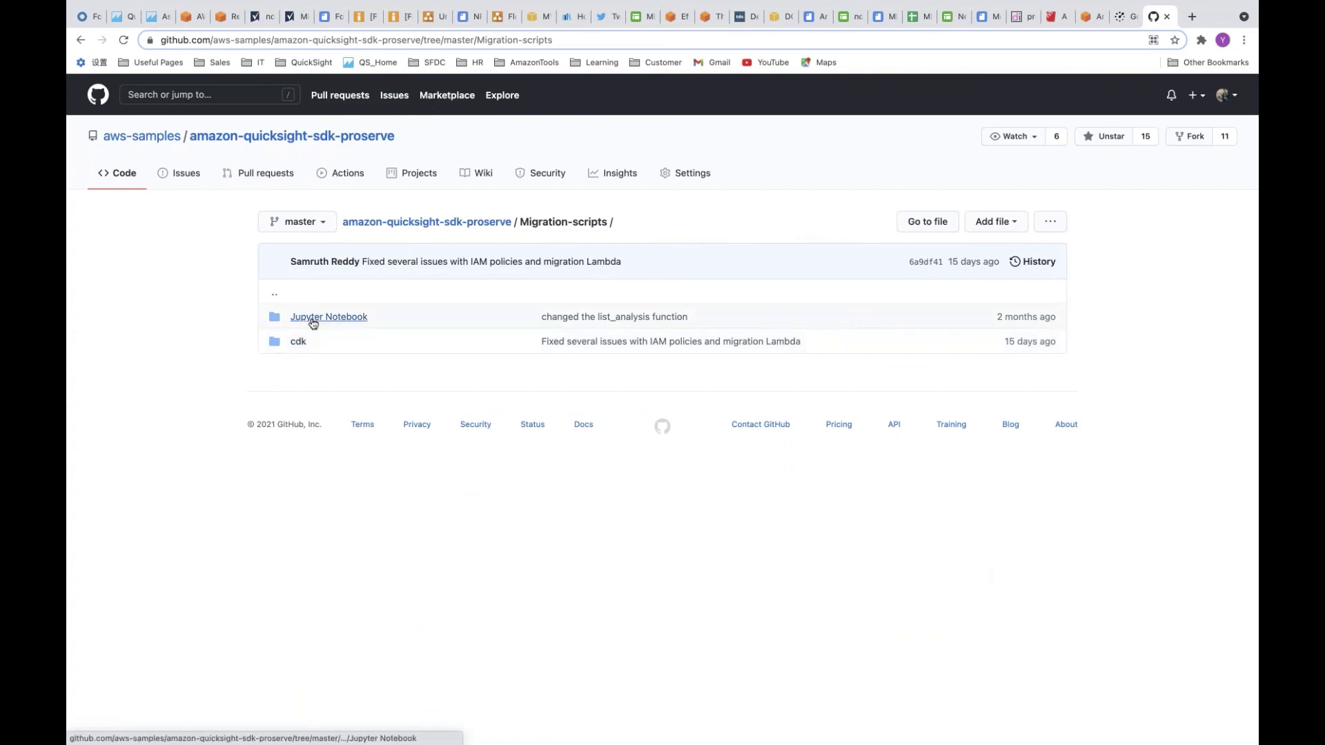
left_click(447, 224)
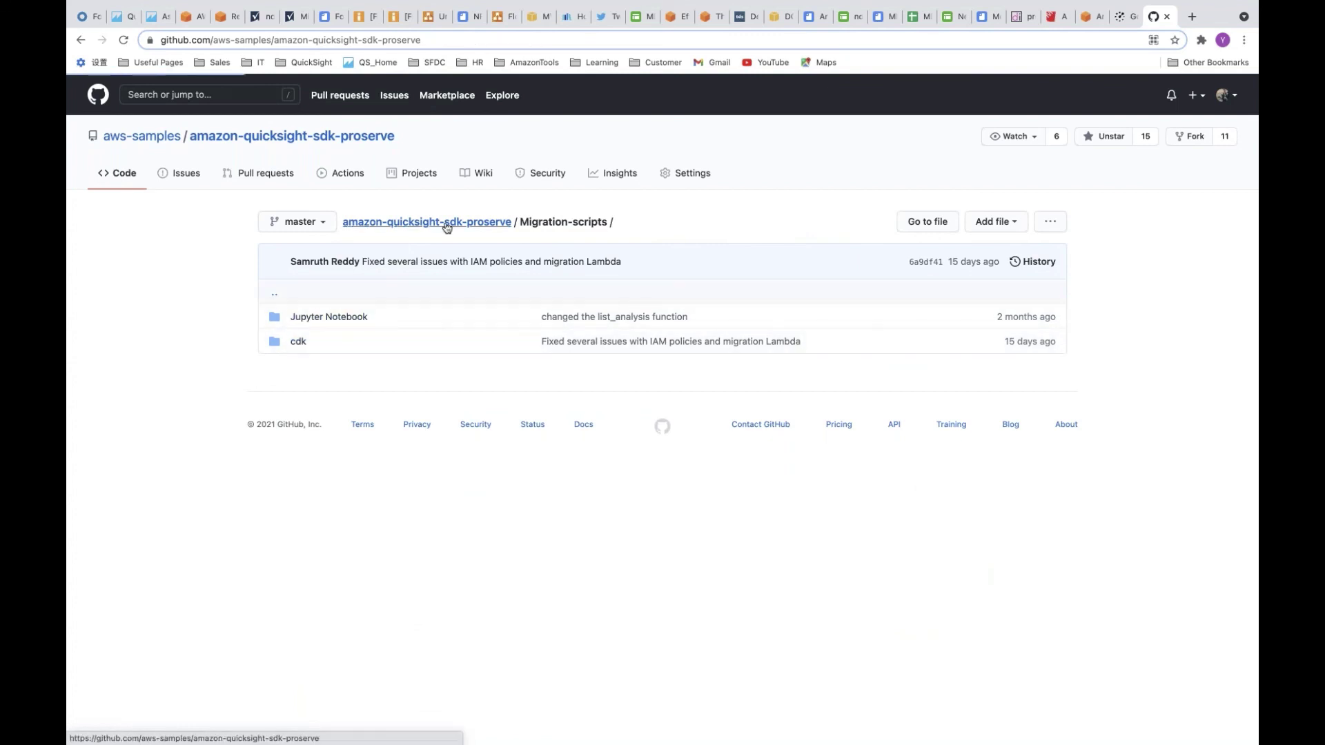
left_click(346, 416)
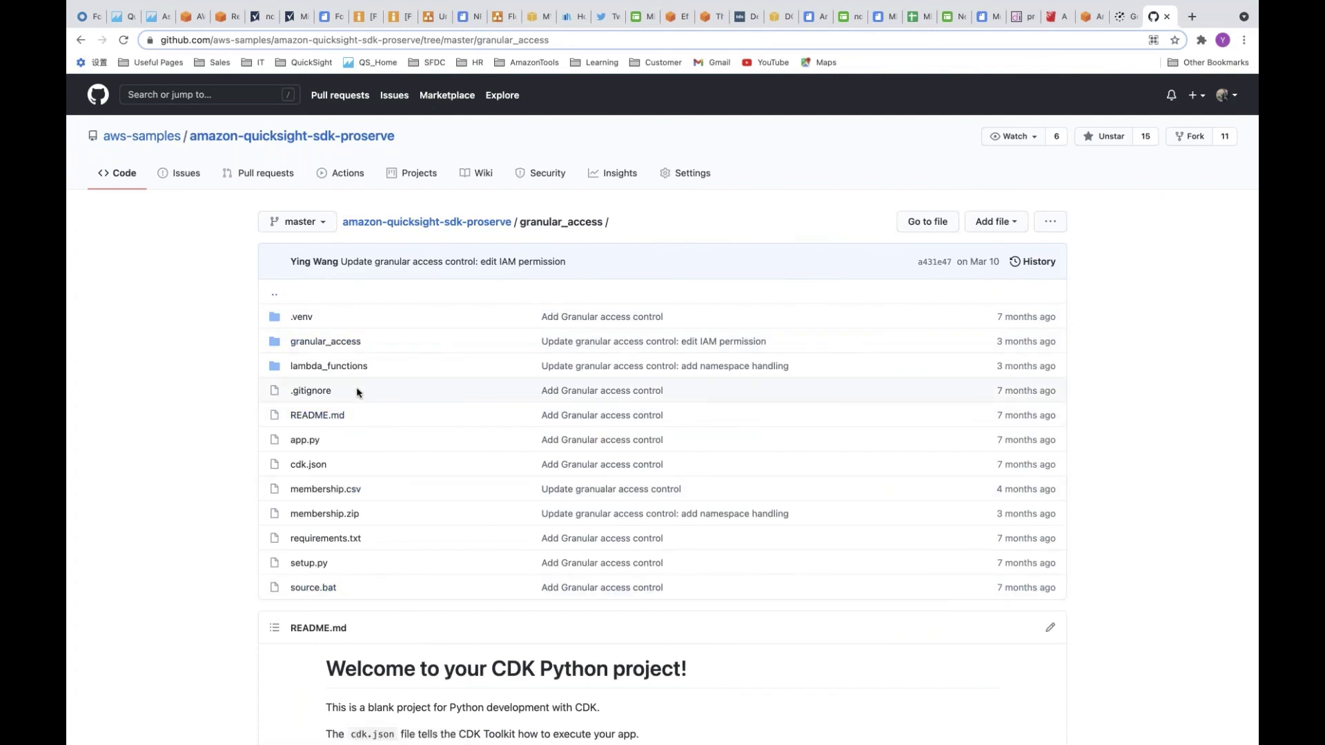
left_click(475, 222)
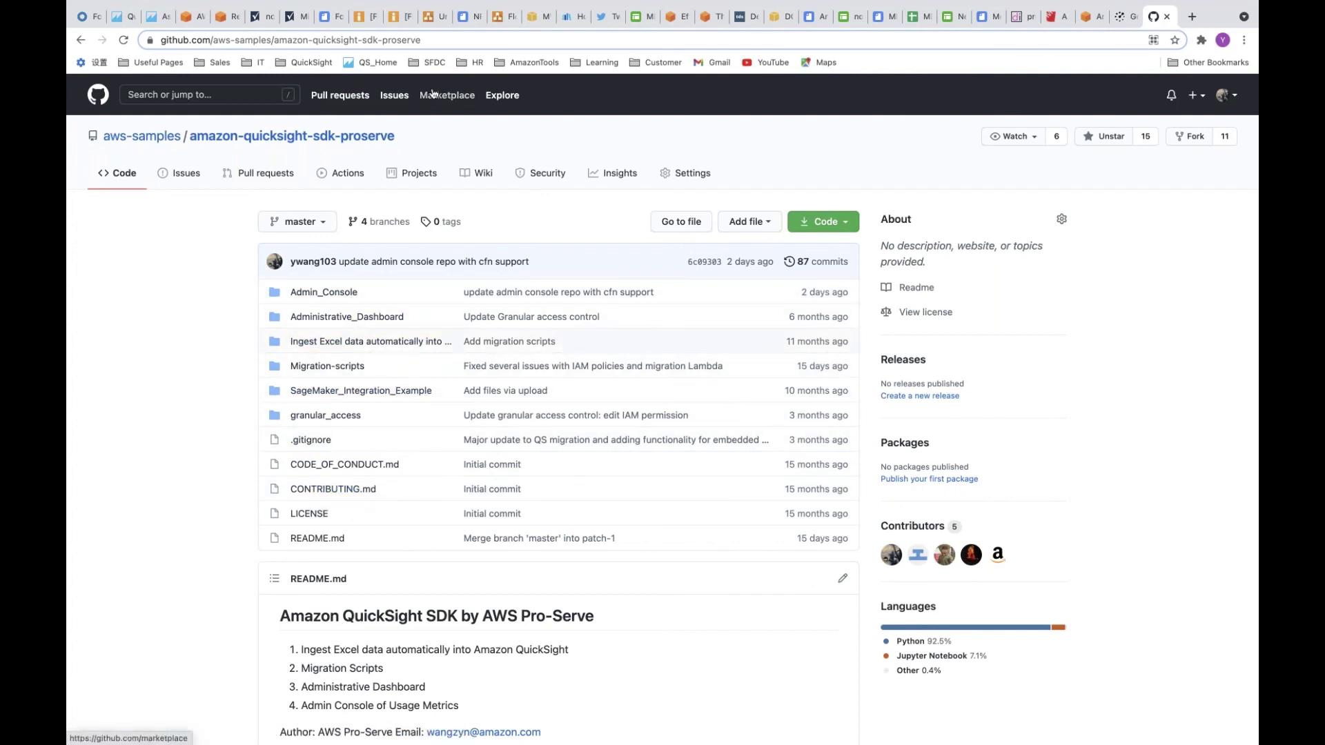
Select the repository's web address and switch back to the dataset_info analysis in Firefox.
left_click(438, 41)
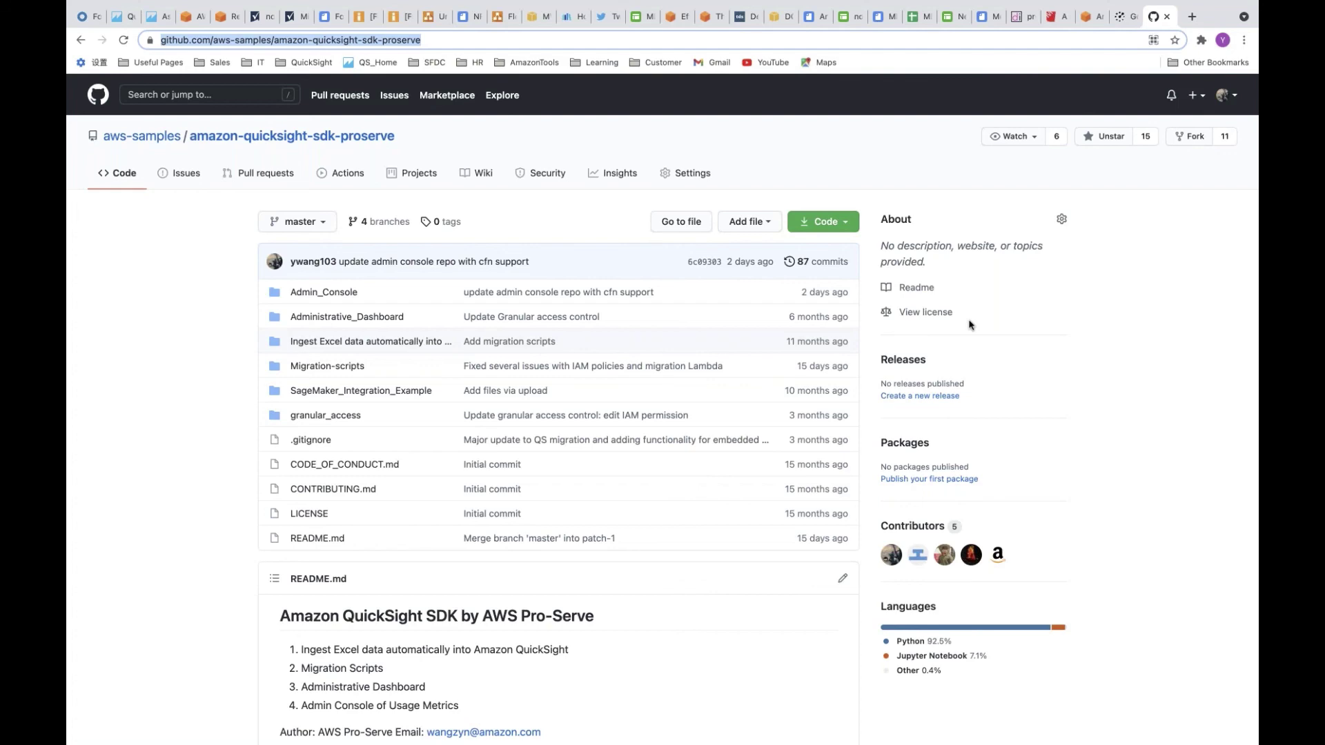
mouse_move(894, 740)
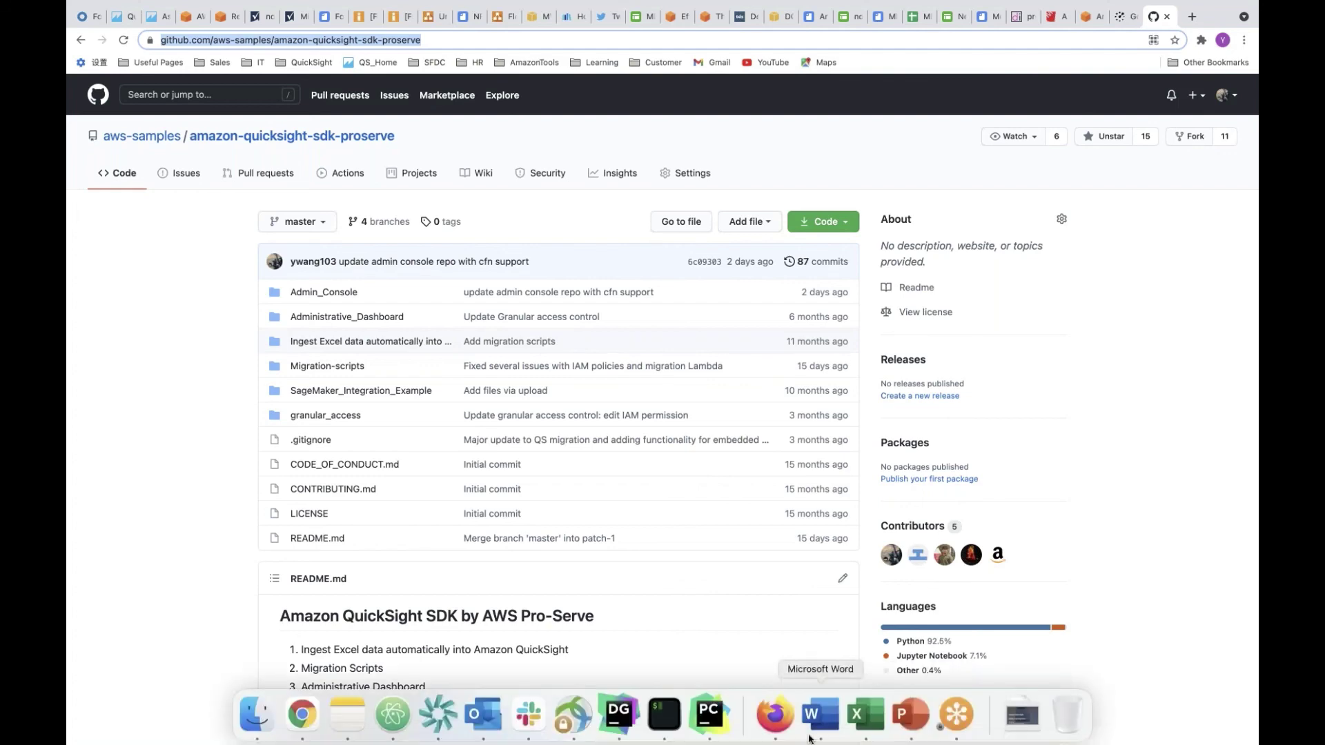
left_click(775, 716)
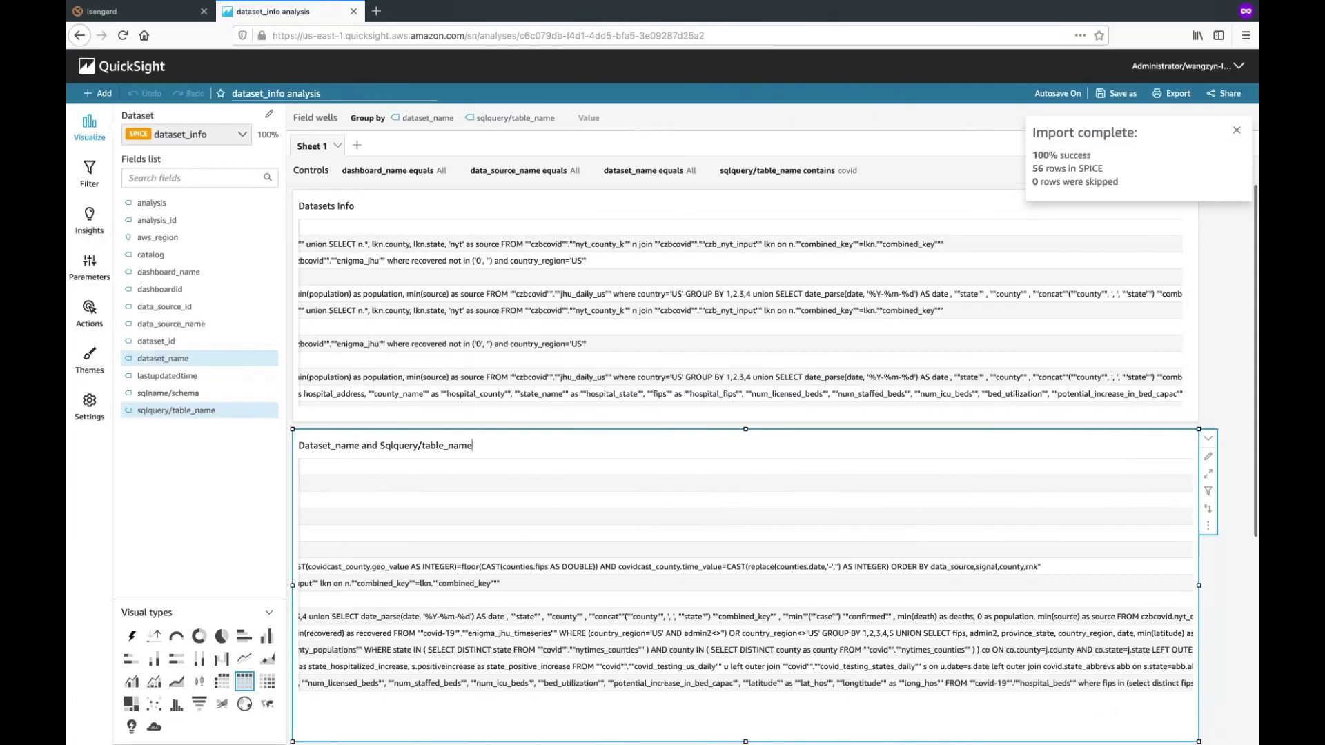